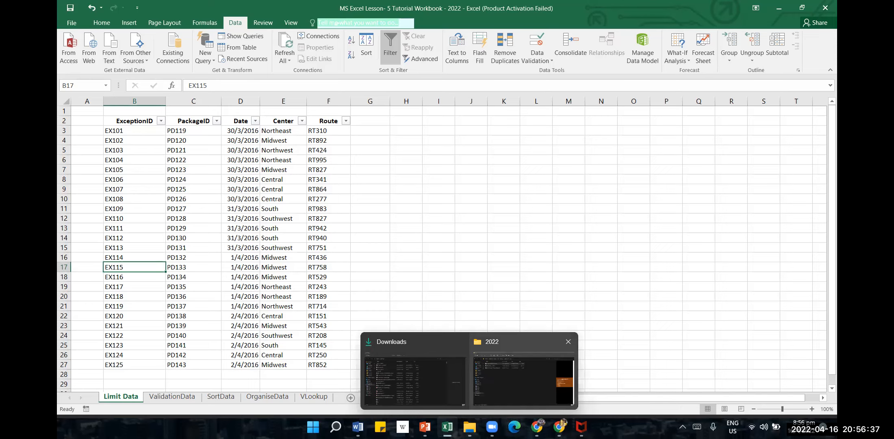
pyautogui.moveTo(492, 427)
pyautogui.click(507, 354)
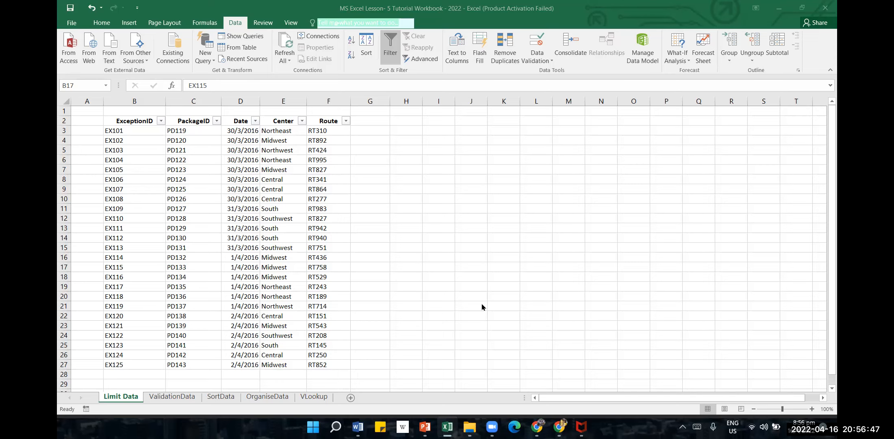
pyautogui.click(486, 121)
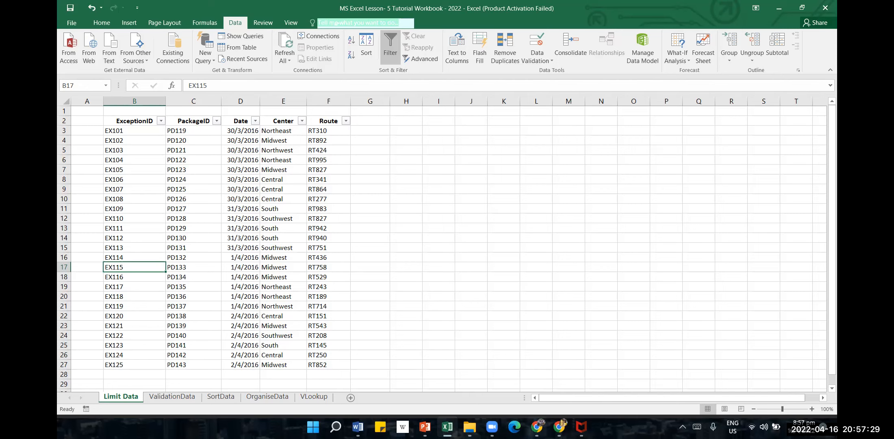
pyautogui.click(466, 237)
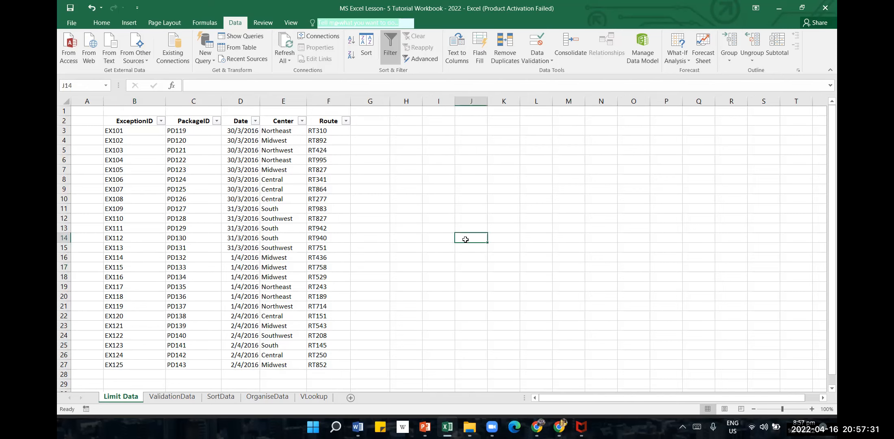
# Switch to the Word lesson document and review Chapter 5 from its title through section 1.1 on limiting data with filters
pyautogui.click(358, 427)
pyautogui.scroll(3, 558, 241)
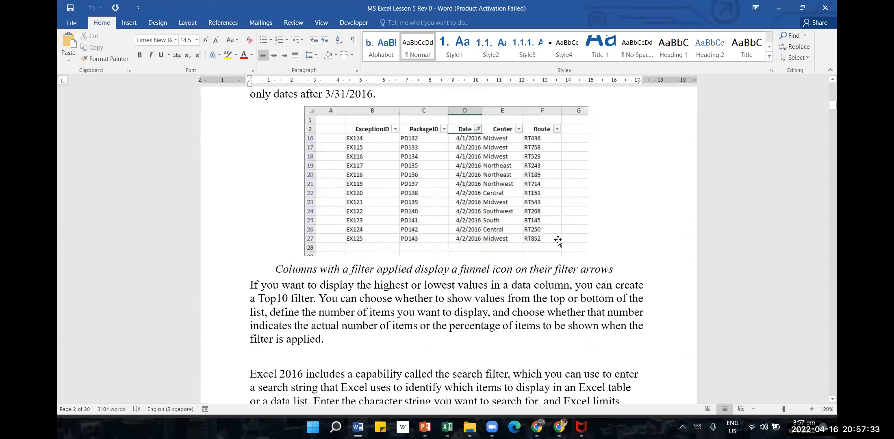
pyautogui.scroll(5, 583, 240)
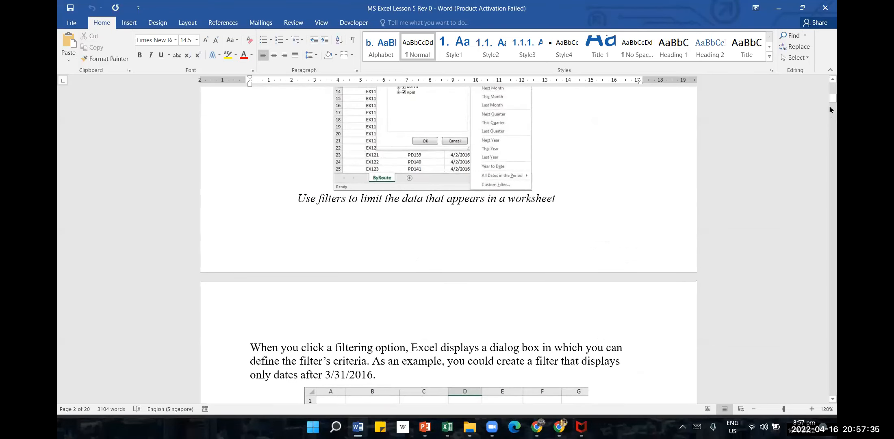
pyautogui.moveTo(833, 104); pyautogui.dragTo(832, 78)
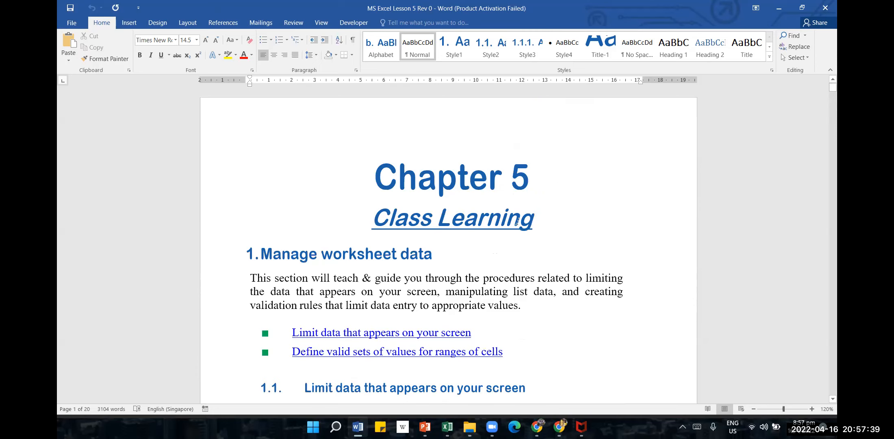
pyautogui.click(323, 185)
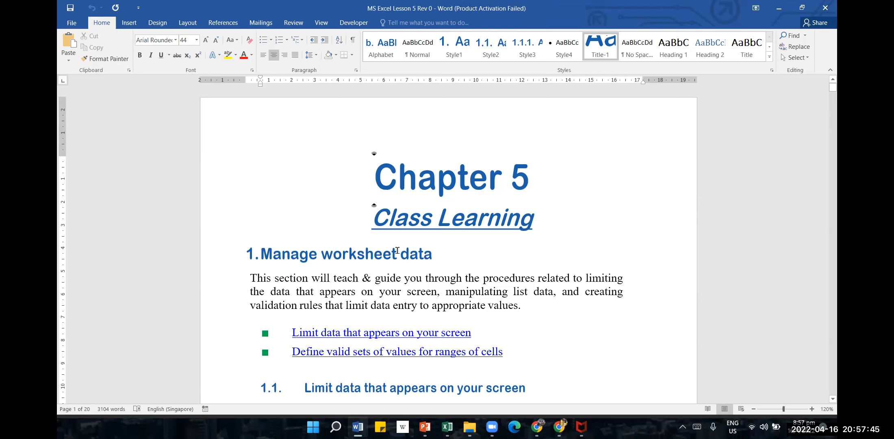
pyautogui.scroll(-1, 397, 251)
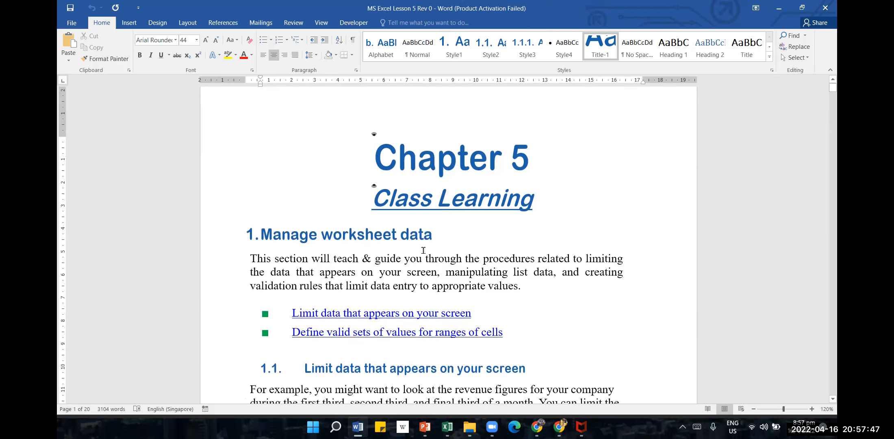
pyautogui.scroll(-2, 425, 231)
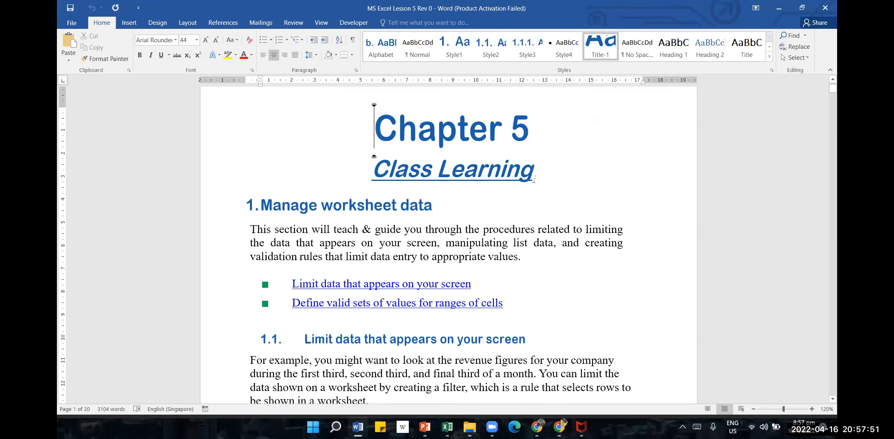
pyautogui.scroll(-3, 542, 209)
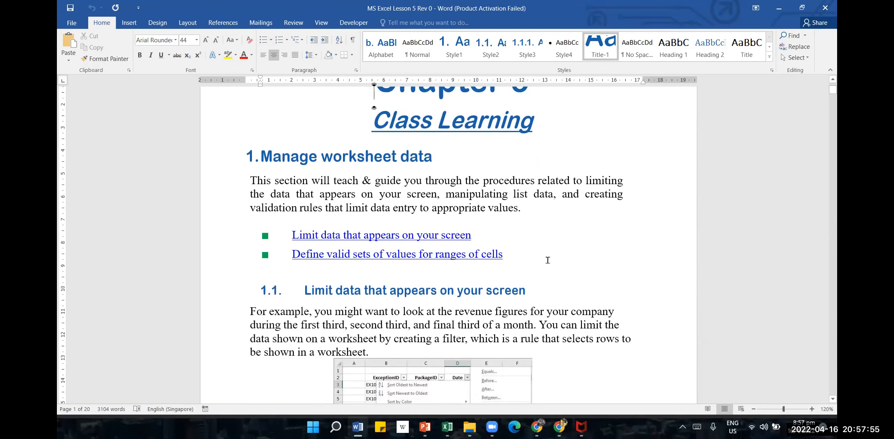
pyautogui.scroll(-10, 548, 260)
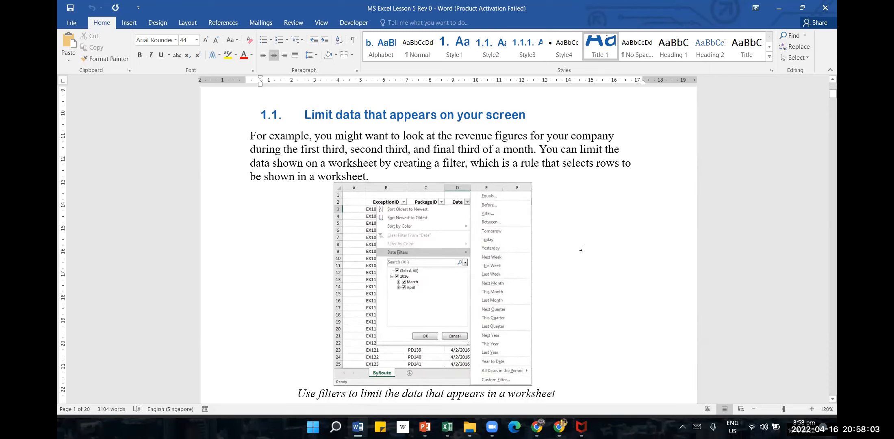
pyautogui.scroll(-5, 581, 247)
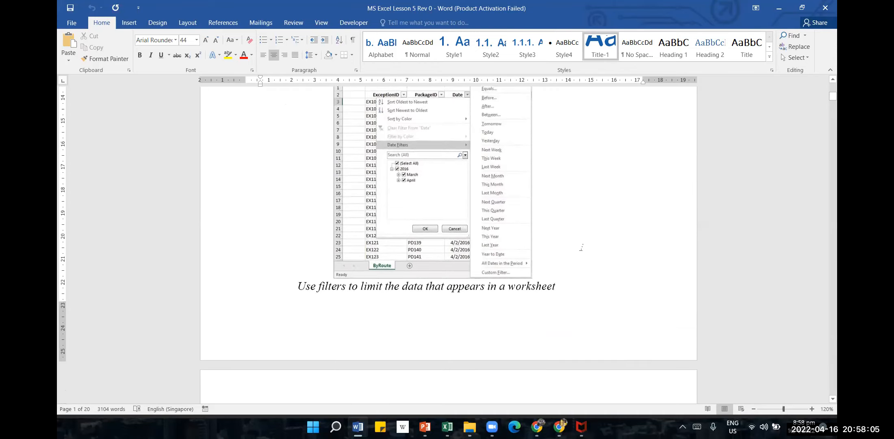
pyautogui.scroll(-2, 581, 248)
# Find the Practice tasks near the end of the lesson and read the tasks under "Limit data that appears on your screen"
pyautogui.moveTo(833, 105); pyautogui.dragTo(824, 407)
pyautogui.scroll(10, 575, 186)
pyautogui.scroll(10, 576, 186)
pyautogui.scroll(10, 575, 186)
pyautogui.scroll(2, 575, 187)
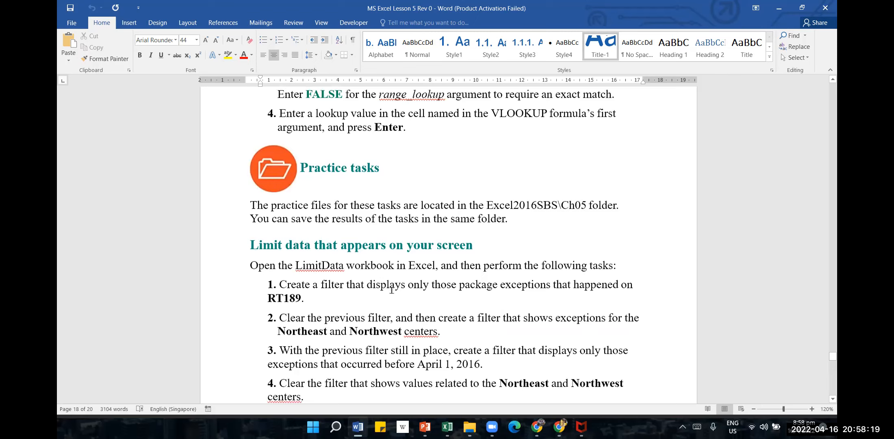
pyautogui.scroll(-1, 391, 290)
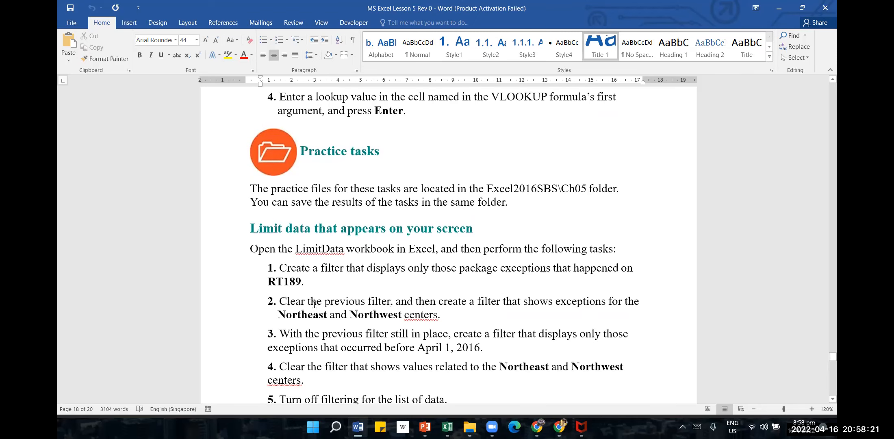
pyautogui.scroll(-1, 327, 291)
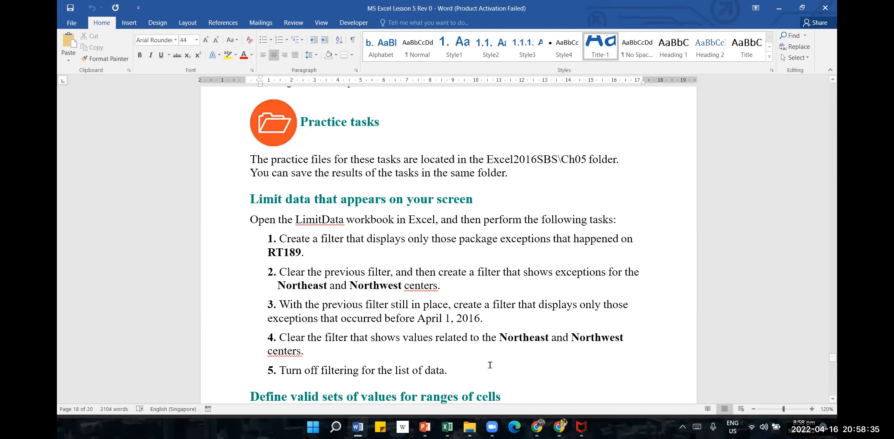
# Switch back to the Excel workbook and examine the package exception list on the Limit Data sheet down to its last row
pyautogui.moveTo(447, 427)
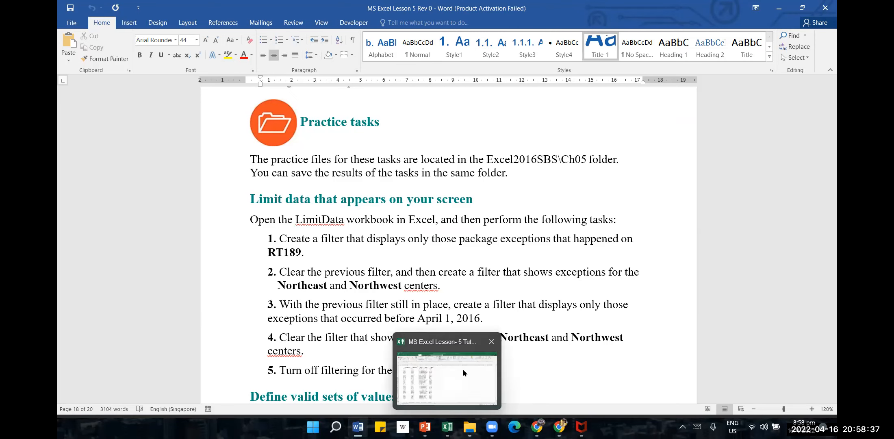
pyautogui.click(463, 369)
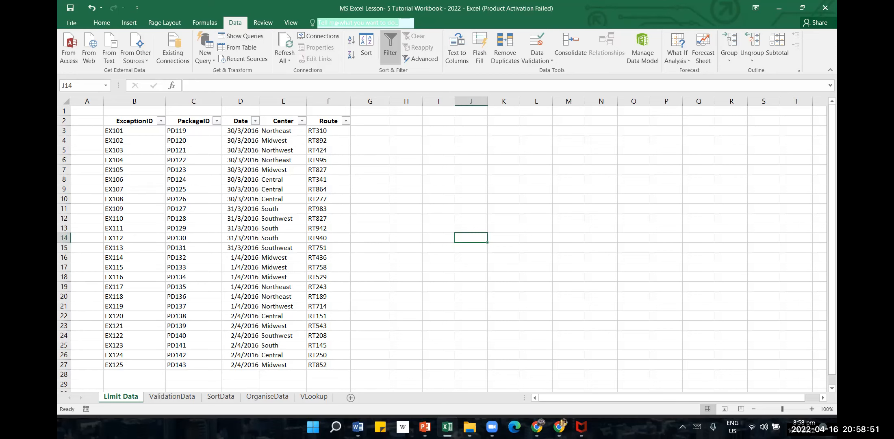
pyautogui.scroll(-1, 129, 339)
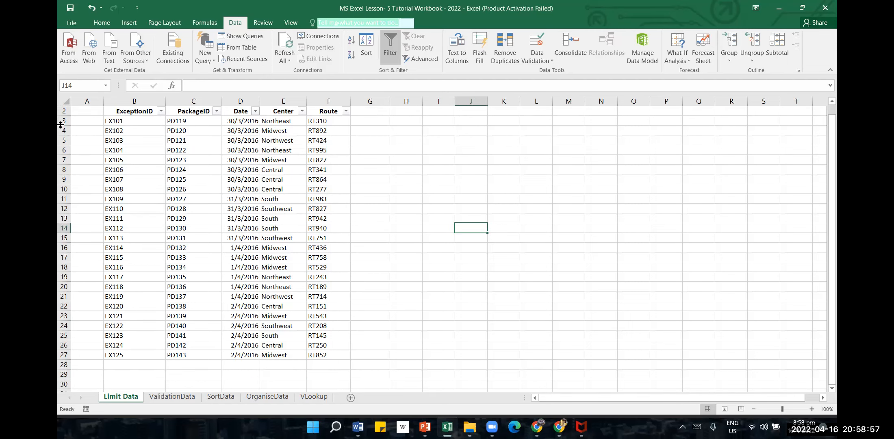
pyautogui.click(63, 355)
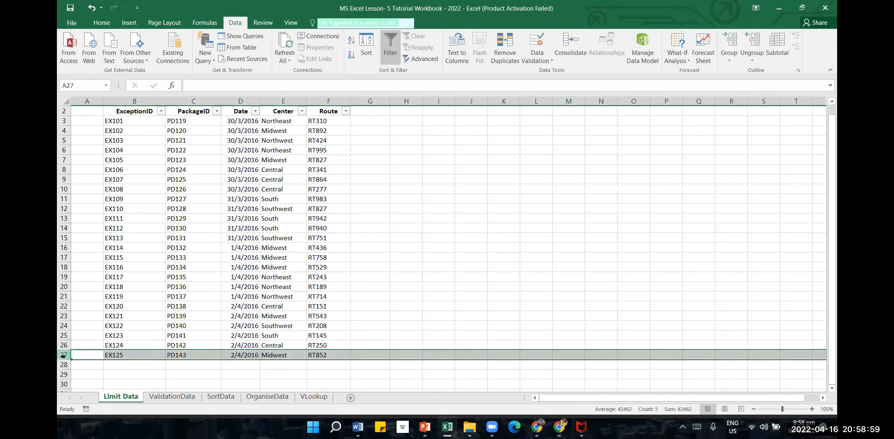
pyautogui.scroll(1, 181, 301)
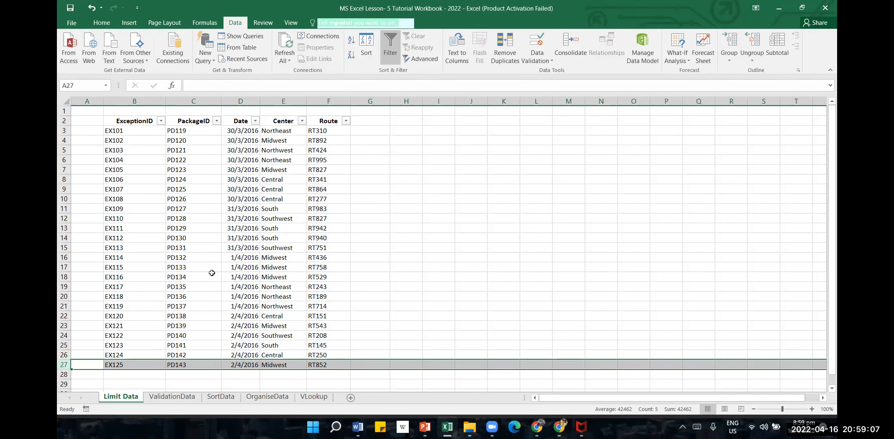
pyautogui.click(251, 189)
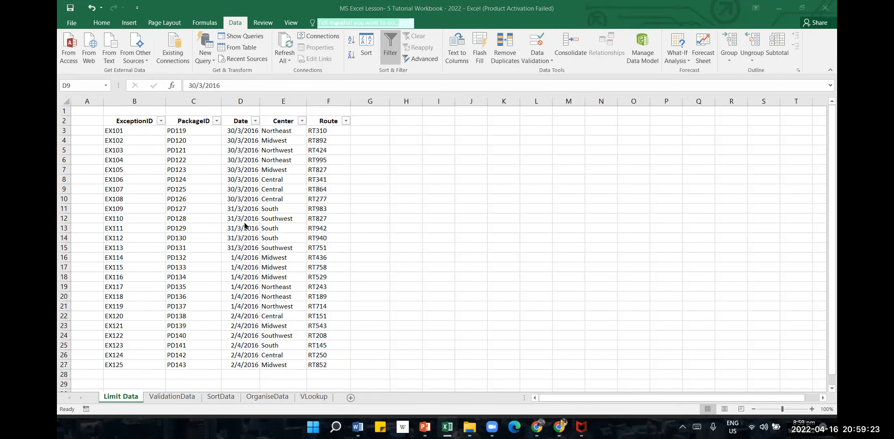
# Turn off filtering for the header row of the package exception list on the Limit Data sheet
pyautogui.click(63, 120)
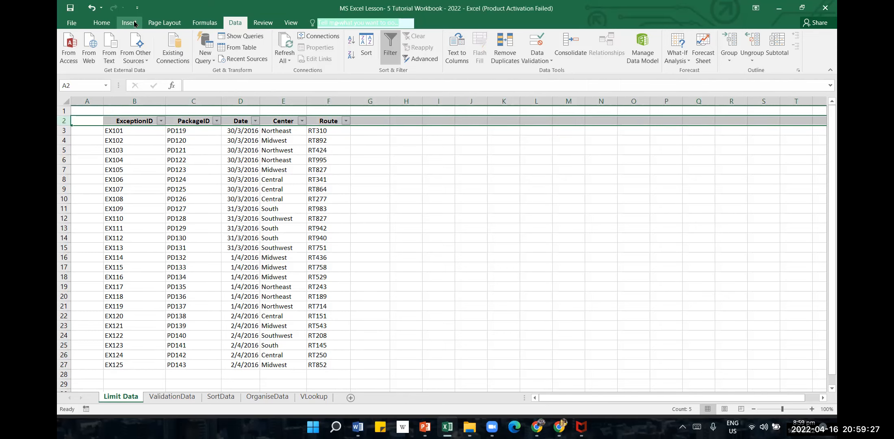
pyautogui.click(102, 23)
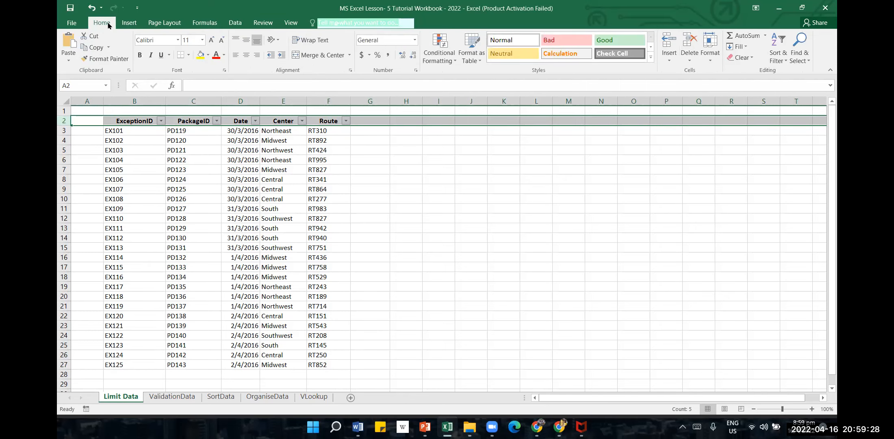
pyautogui.click(777, 52)
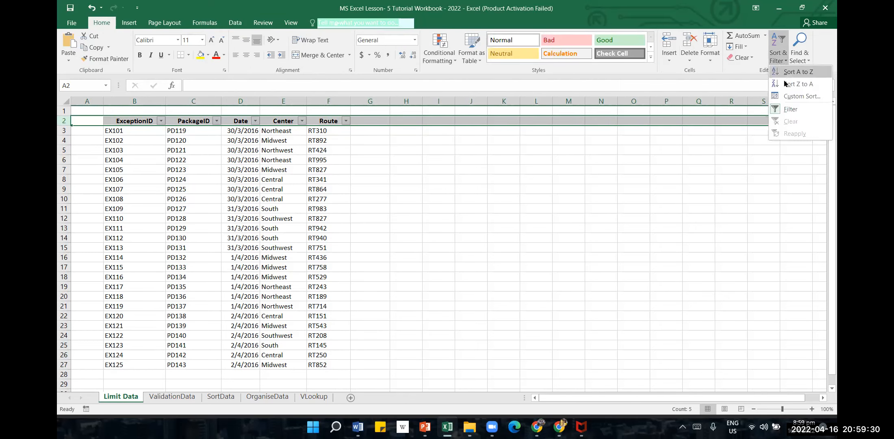
pyautogui.click(799, 109)
pyautogui.click(570, 234)
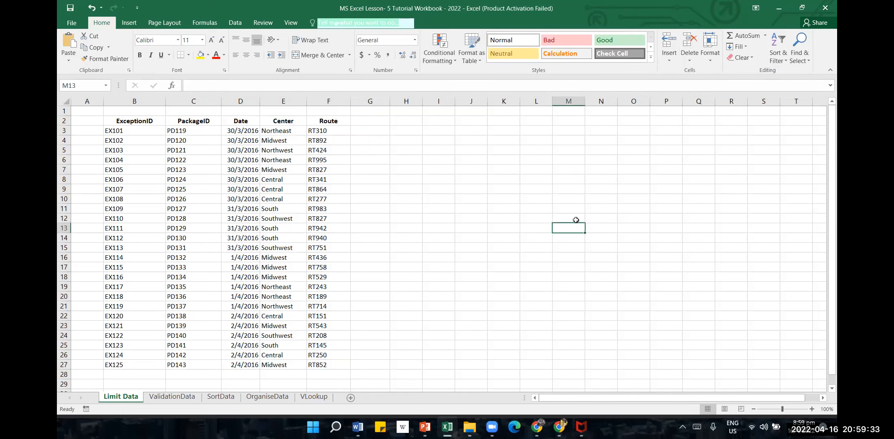
pyautogui.click(434, 249)
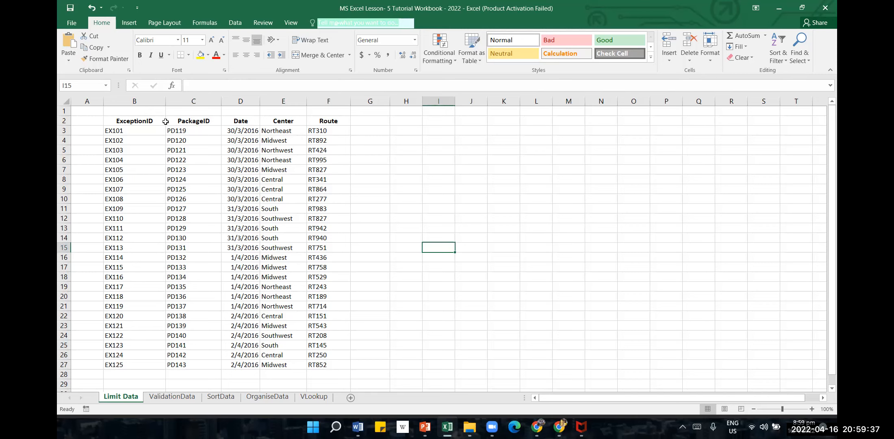
# Examine the first record's values in the ExceptionID, PackageID, Date, Center and Route columns
pyautogui.click(134, 129)
pyautogui.click(197, 131)
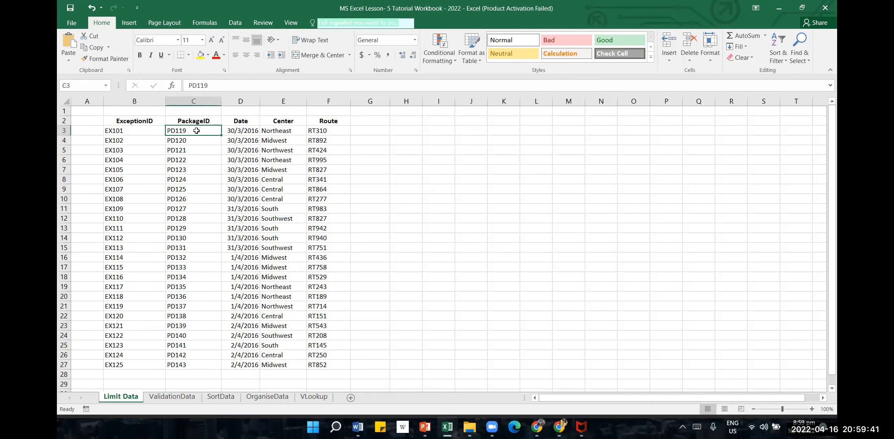
pyautogui.click(235, 131)
pyautogui.click(272, 134)
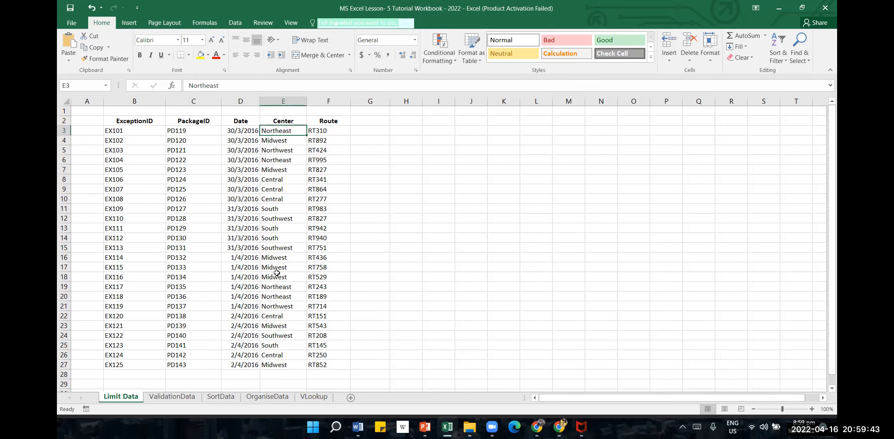
pyautogui.click(330, 130)
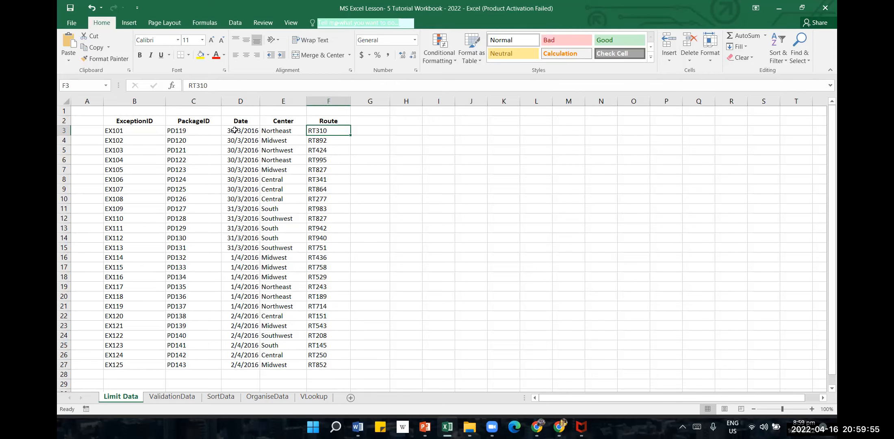
pyautogui.click(287, 132)
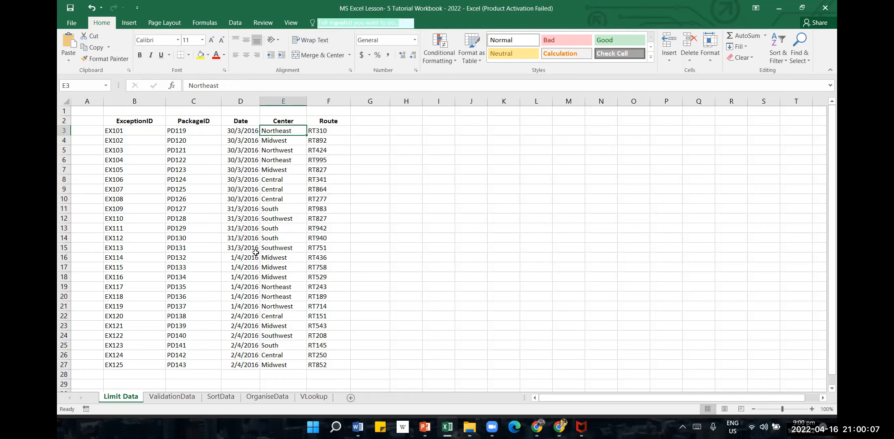
# Add filter arrows to the header cells from ExceptionID to Route
pyautogui.click(135, 121)
pyautogui.moveTo(169, 122); pyautogui.dragTo(346, 121)
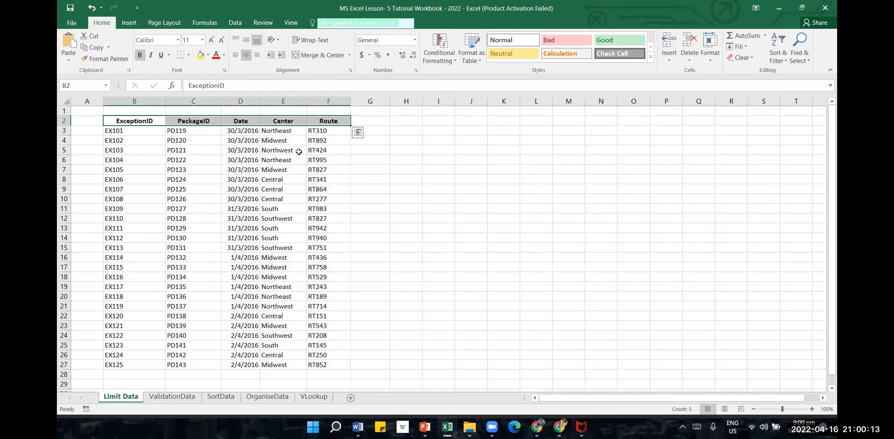
pyautogui.click(783, 62)
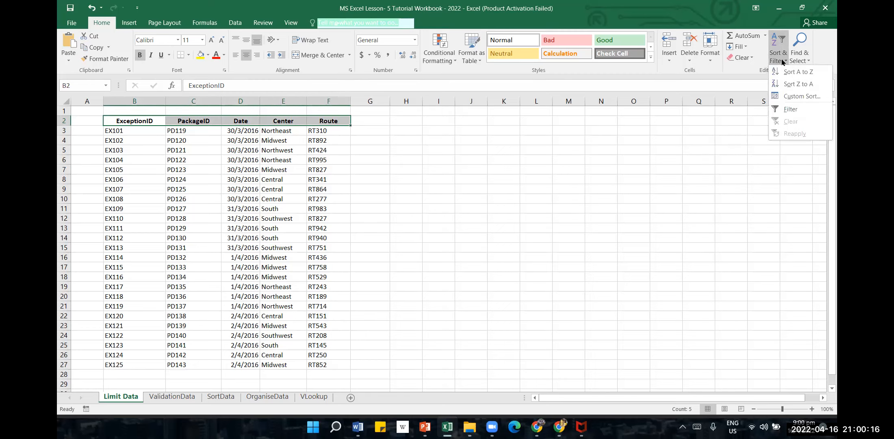
pyautogui.click(792, 110)
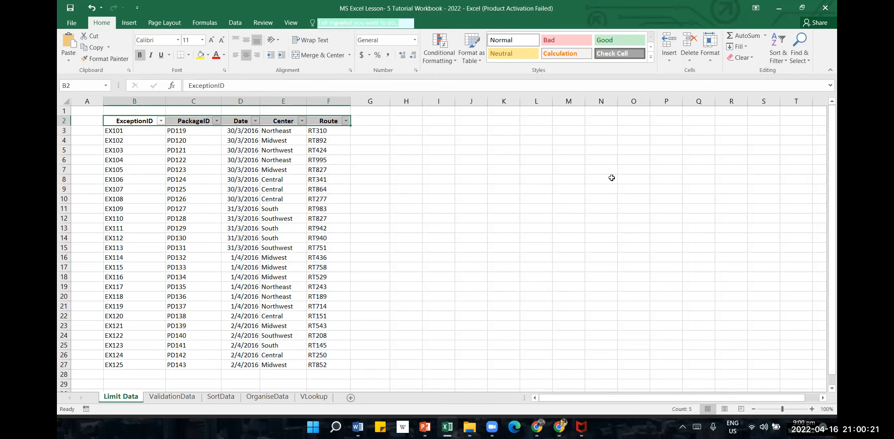
pyautogui.click(575, 179)
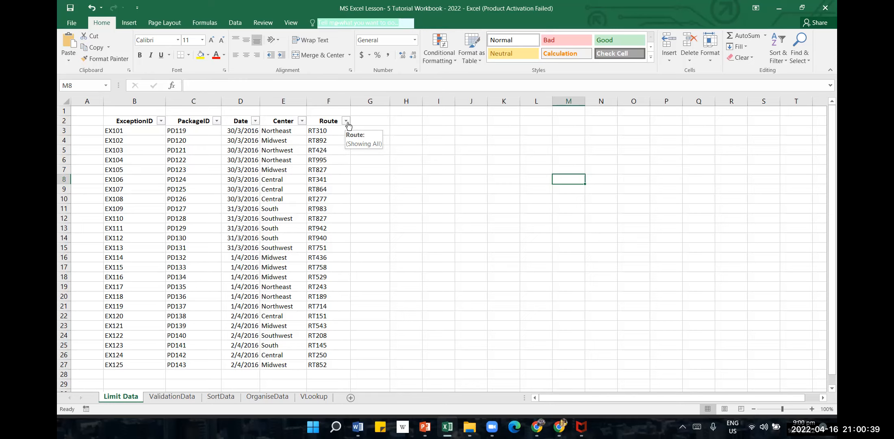
# Undo adding the filter arrows to the header row
pyautogui.click(456, 217)
pyautogui.click(92, 7)
pyautogui.click(496, 249)
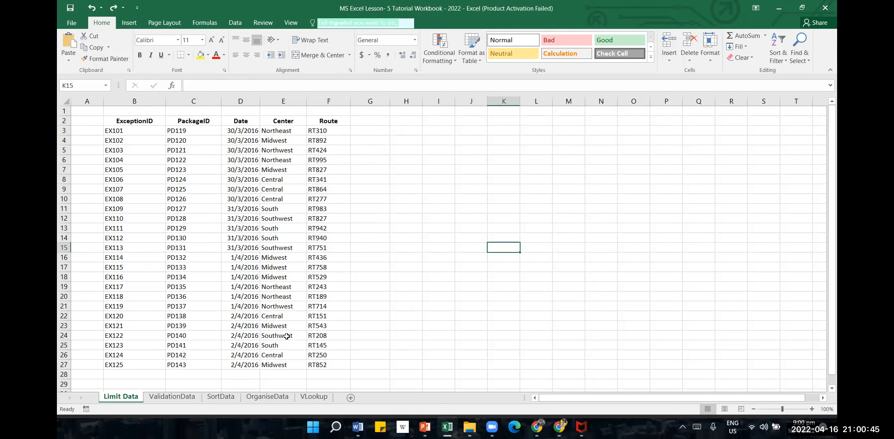
# Add filter arrows to the header cells from ExceptionID to Route
pyautogui.click(345, 122)
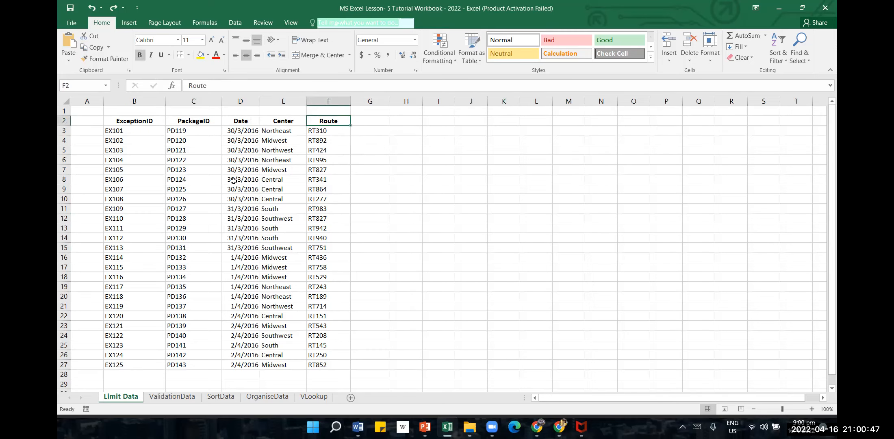
pyautogui.moveTo(147, 121); pyautogui.dragTo(352, 121)
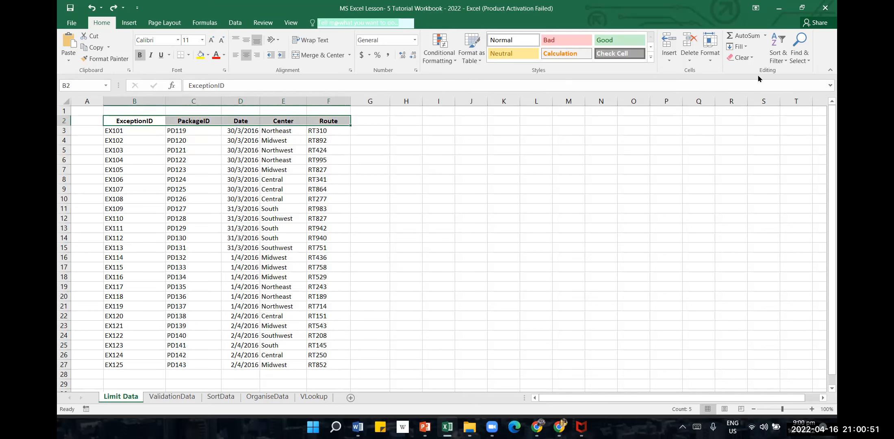
pyautogui.click(777, 56)
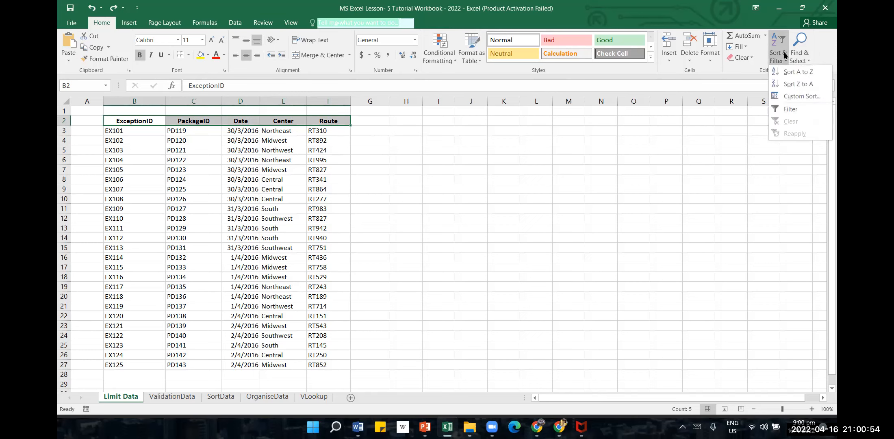
pyautogui.click(796, 111)
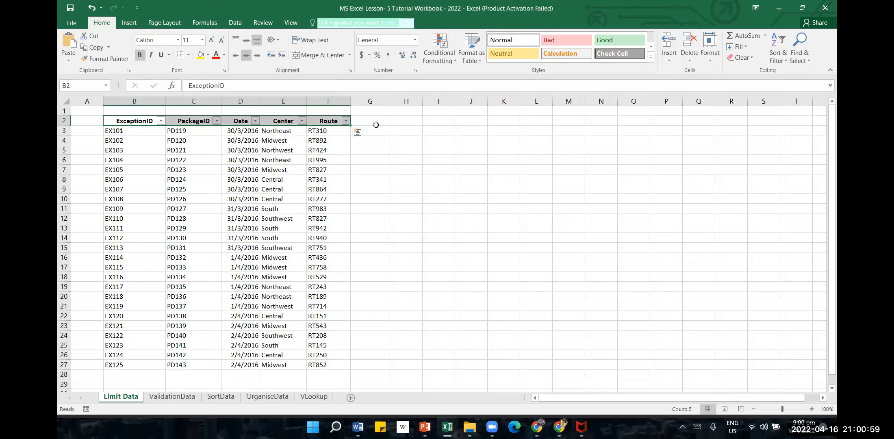
pyautogui.click(409, 206)
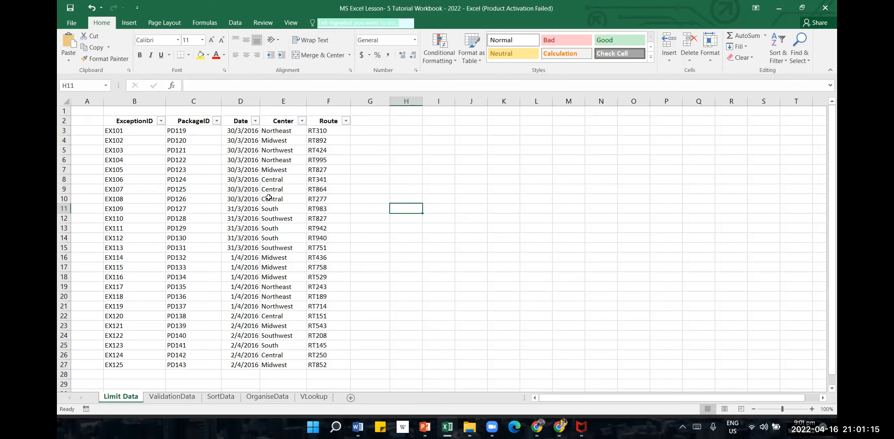
# Filter the Date column to show only the March 2016 records by excluding April
pyautogui.click(255, 121)
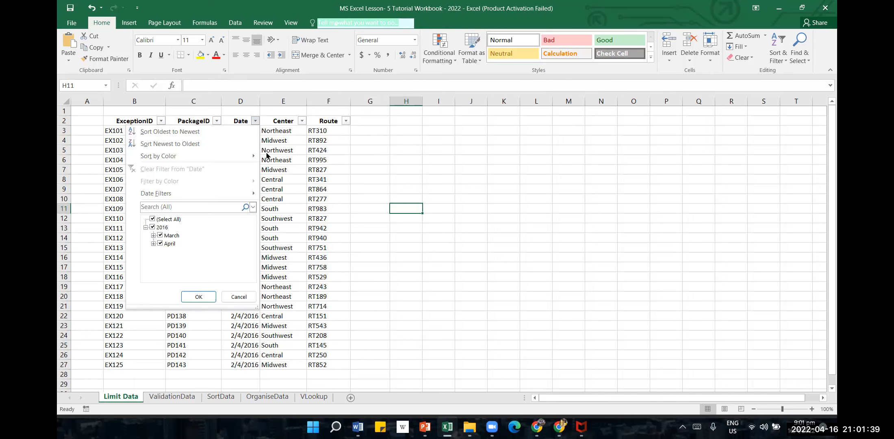
pyautogui.click(482, 200)
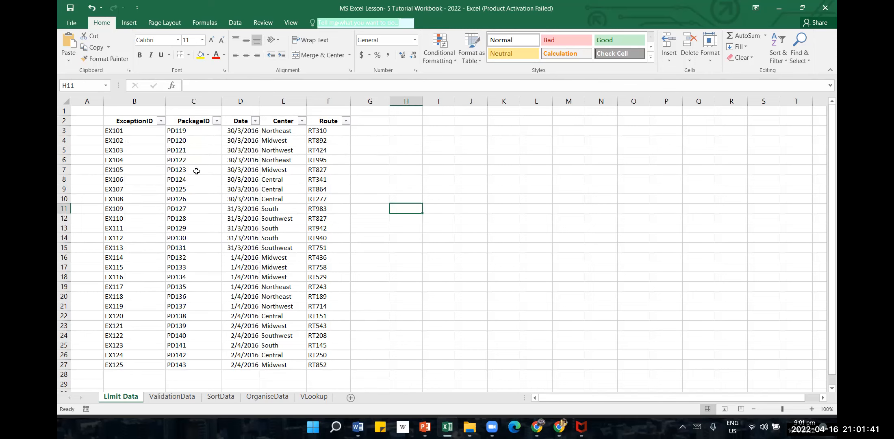
pyautogui.click(257, 126)
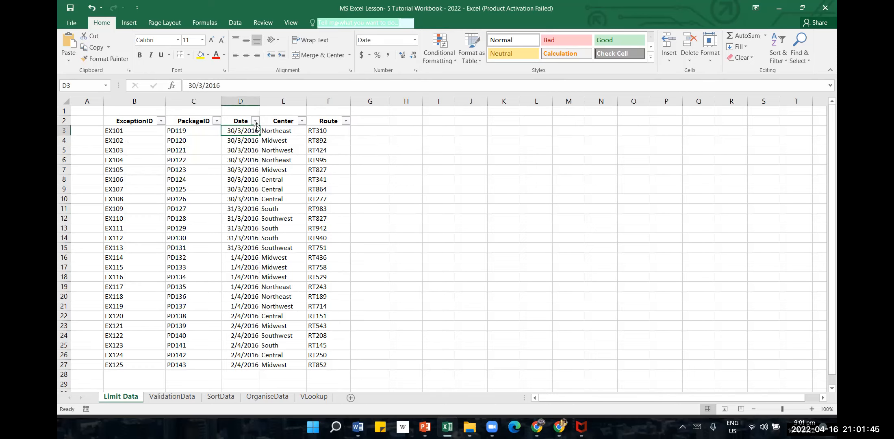
pyautogui.click(256, 121)
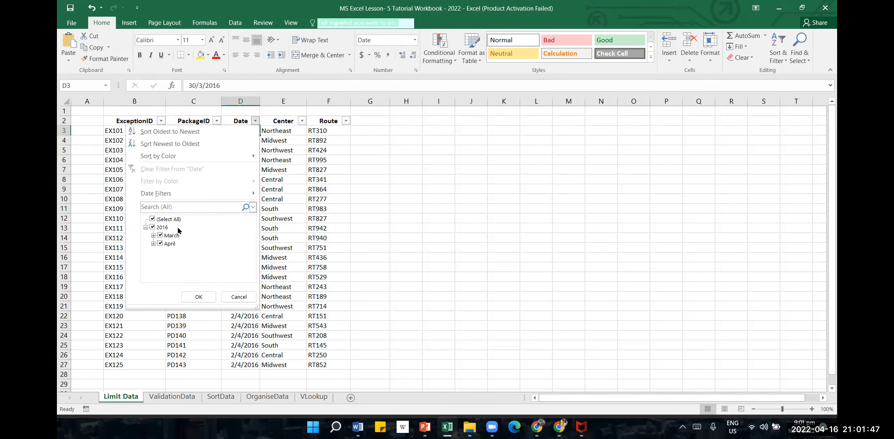
pyautogui.doubleClick(161, 246)
pyautogui.click(192, 295)
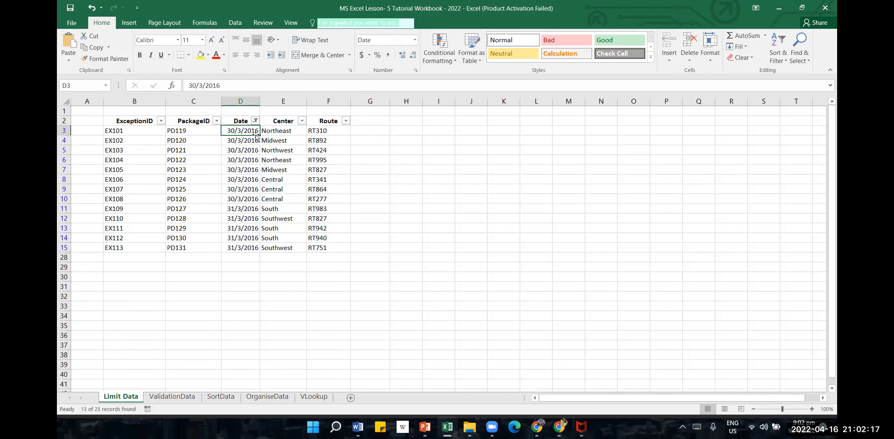
# Change the Date column's filter to include April 2016 and exclude March
pyautogui.click(256, 121)
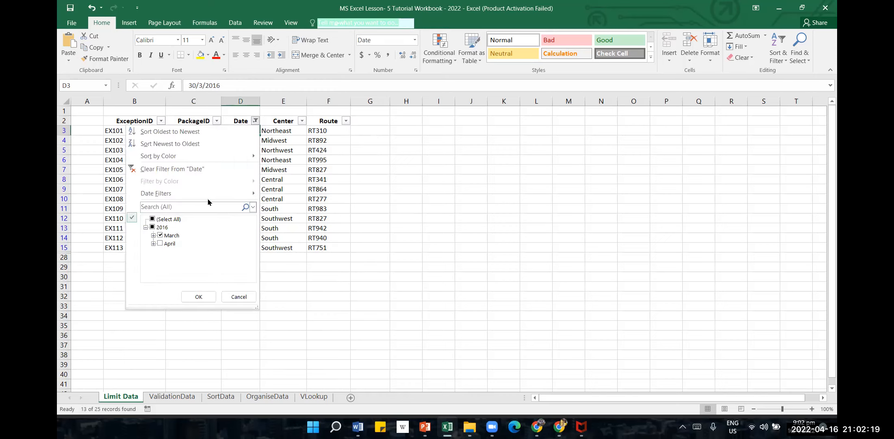
pyautogui.click(161, 244)
pyautogui.click(160, 235)
pyautogui.click(199, 298)
pyautogui.click(199, 294)
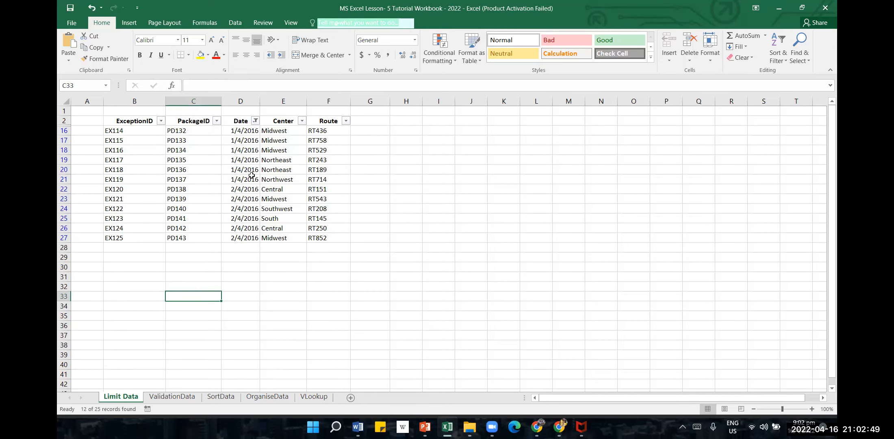
# Filter the Date column to show only records dated 31 March and 1 April 2016
pyautogui.click(255, 121)
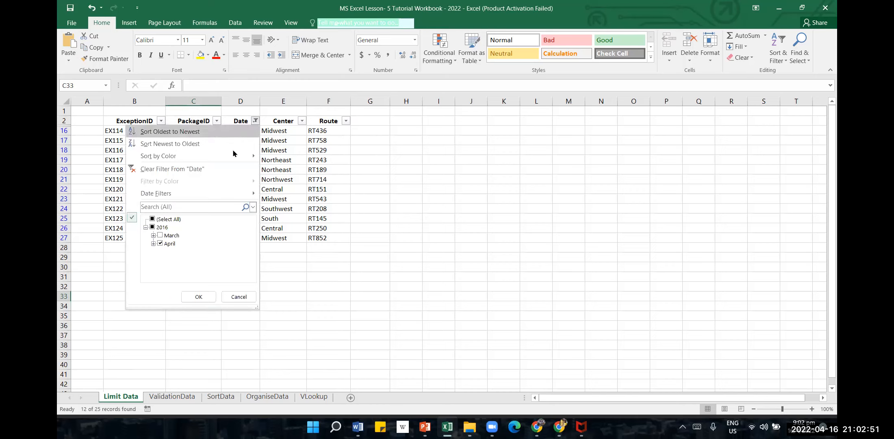
pyautogui.click(154, 236)
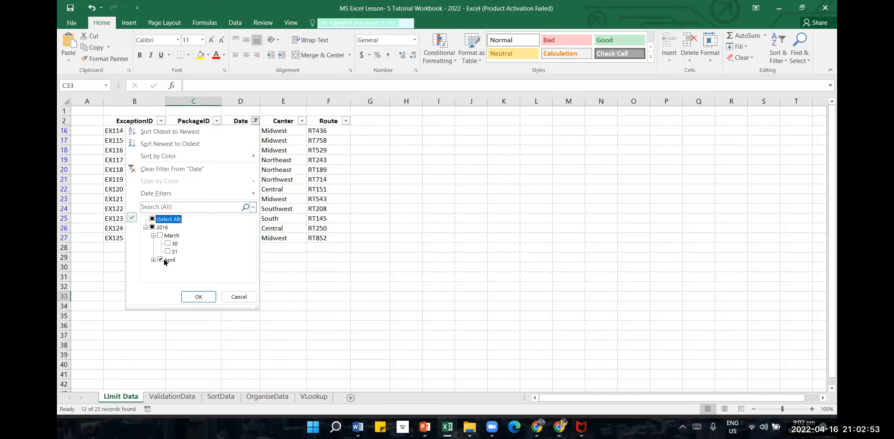
pyautogui.click(168, 244)
pyautogui.doubleClick(160, 259)
pyautogui.click(169, 239)
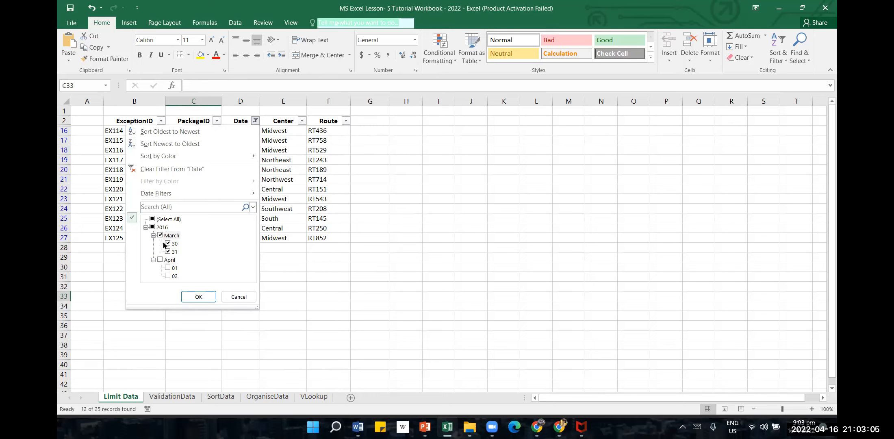
pyautogui.click(170, 243)
pyautogui.click(169, 261)
pyautogui.click(167, 277)
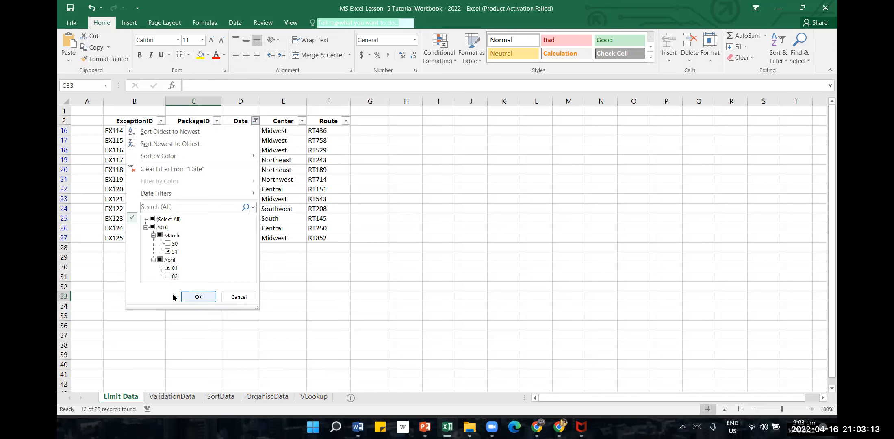
pyautogui.click(191, 298)
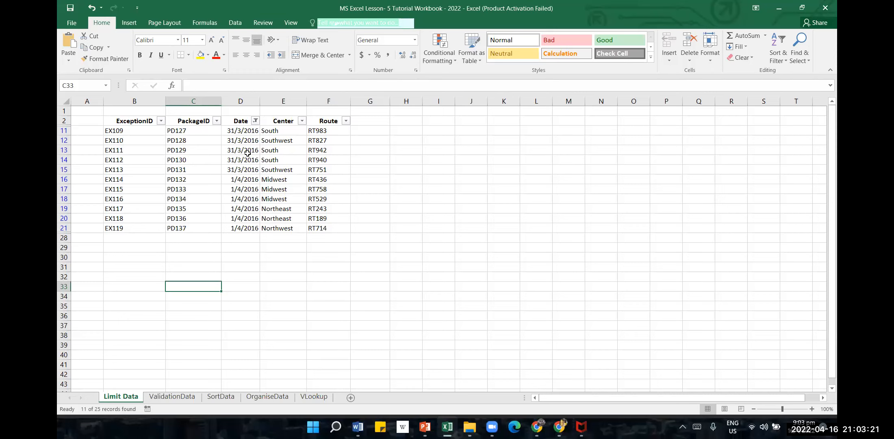
# Clear the Date column's filter and filter the Center column to show only Central
pyautogui.click(255, 121)
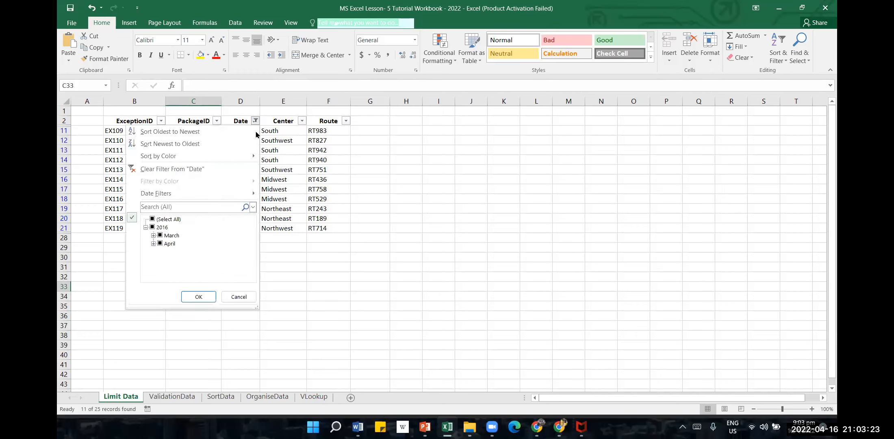
pyautogui.click(198, 168)
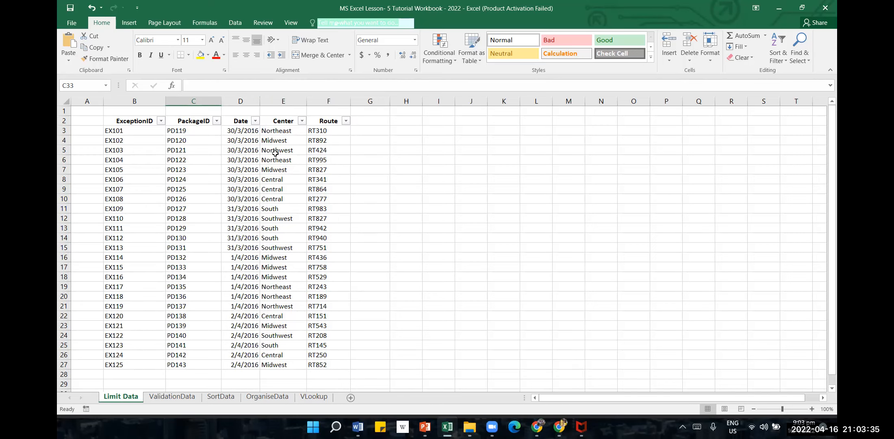
pyautogui.click(303, 124)
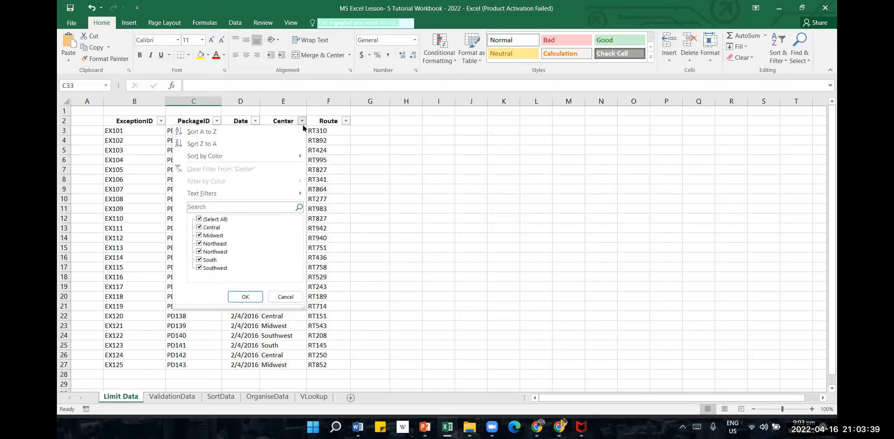
pyautogui.click(205, 221)
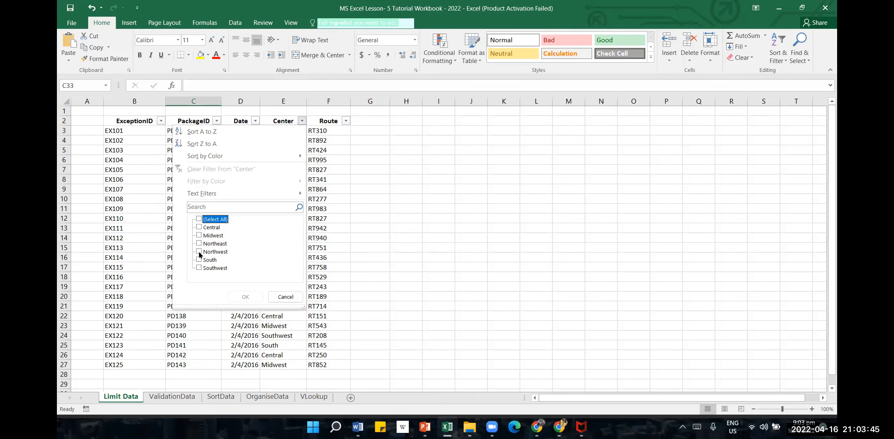
pyautogui.click(204, 229)
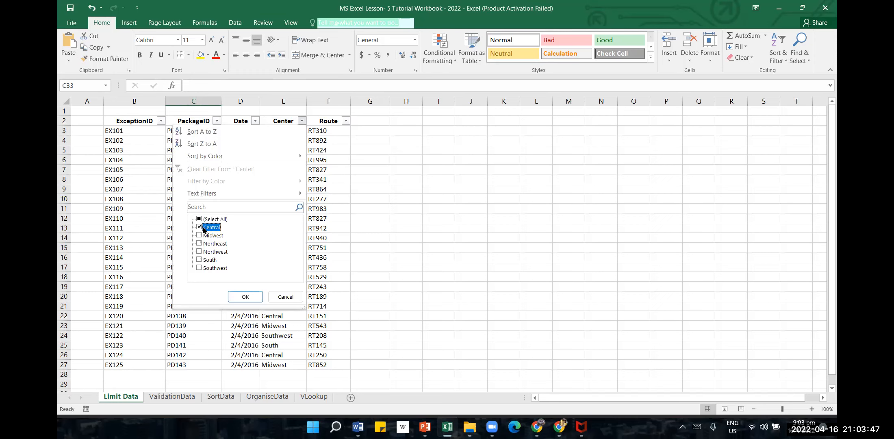
pyautogui.click(244, 298)
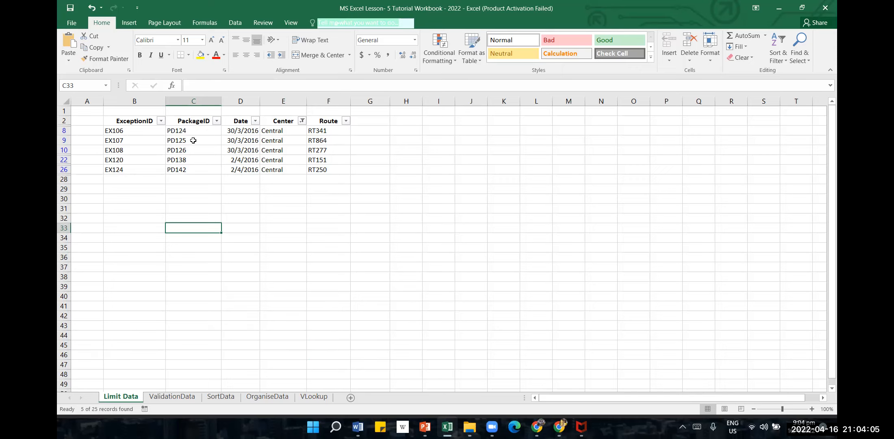
# Add South to the Center column's filter and look at the Route column's filter options
pyautogui.click(302, 121)
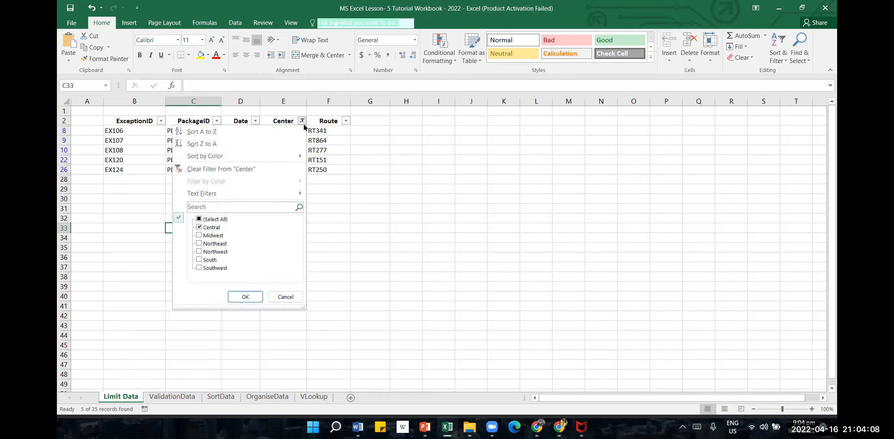
pyautogui.click(198, 260)
pyautogui.click(244, 296)
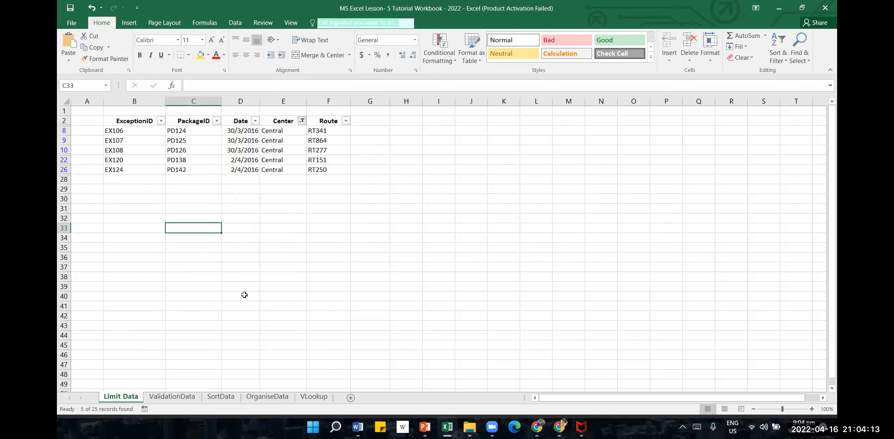
pyautogui.click(346, 121)
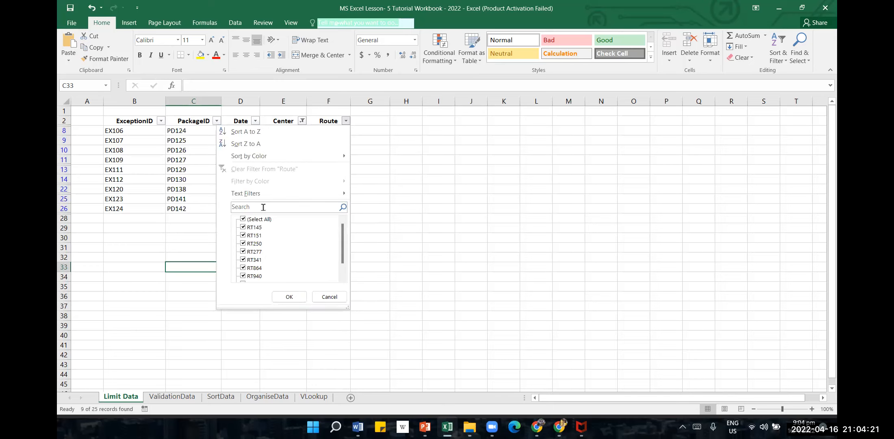
pyautogui.click(329, 296)
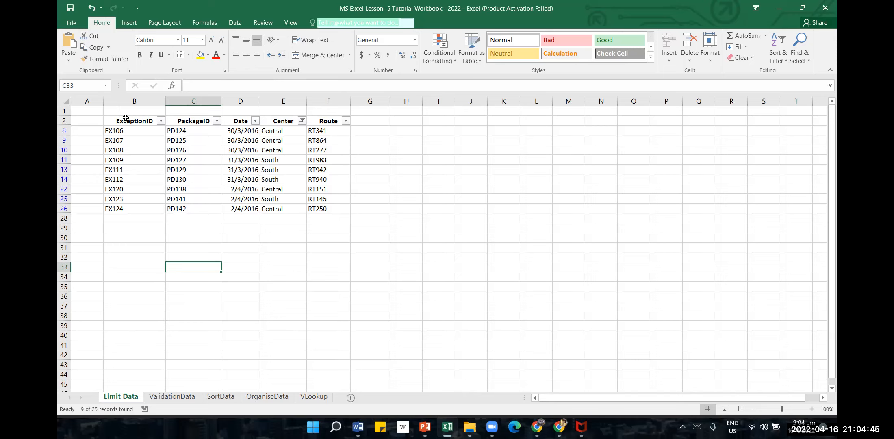
# Clear all applied filters from the exception list while keeping the header filter arrows
pyautogui.moveTo(125, 118); pyautogui.dragTo(324, 120)
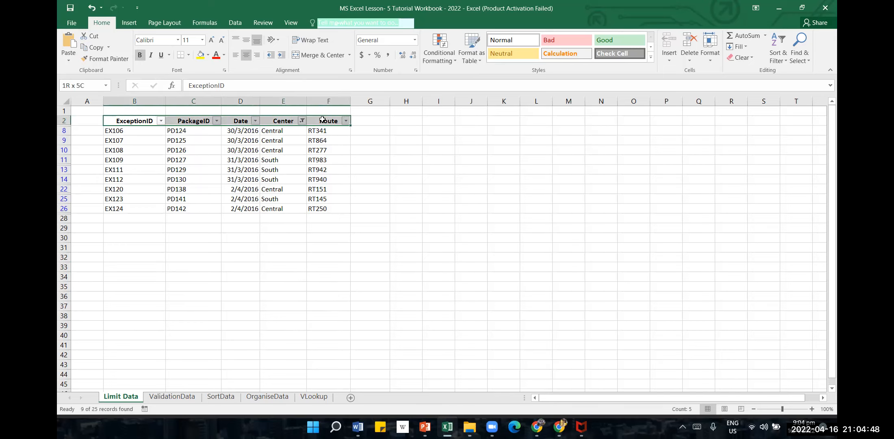
pyautogui.click(779, 57)
pyautogui.click(791, 121)
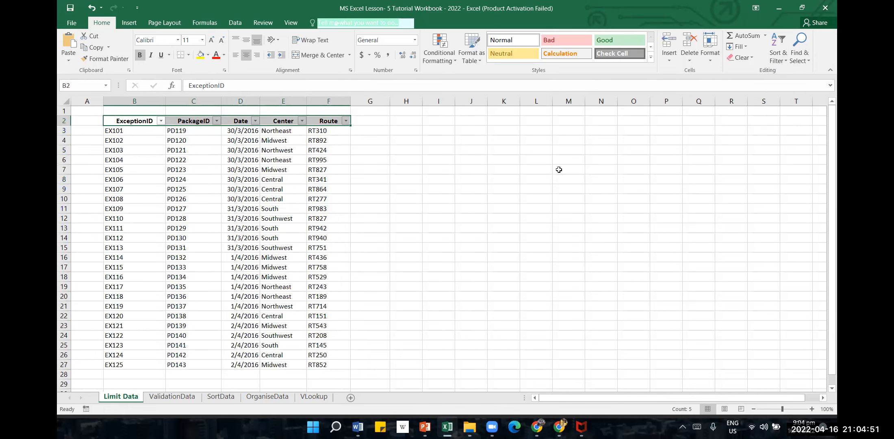
pyautogui.click(471, 199)
# Review the date filter conditions offered for the Date column
pyautogui.click(256, 121)
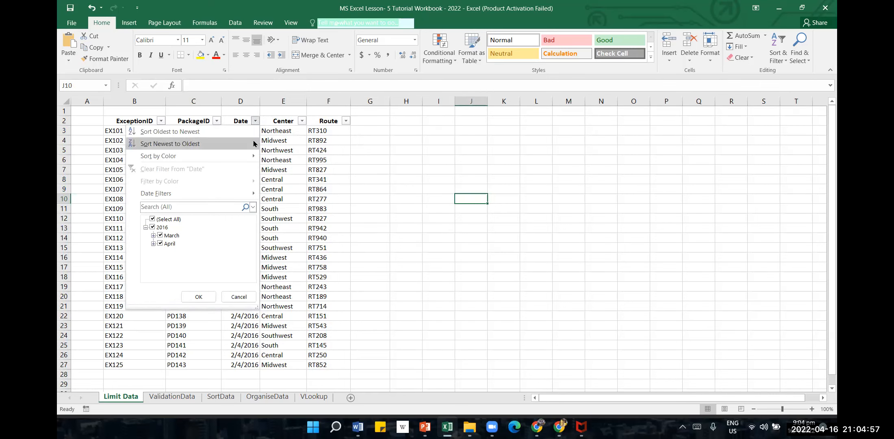
pyautogui.moveTo(244, 194)
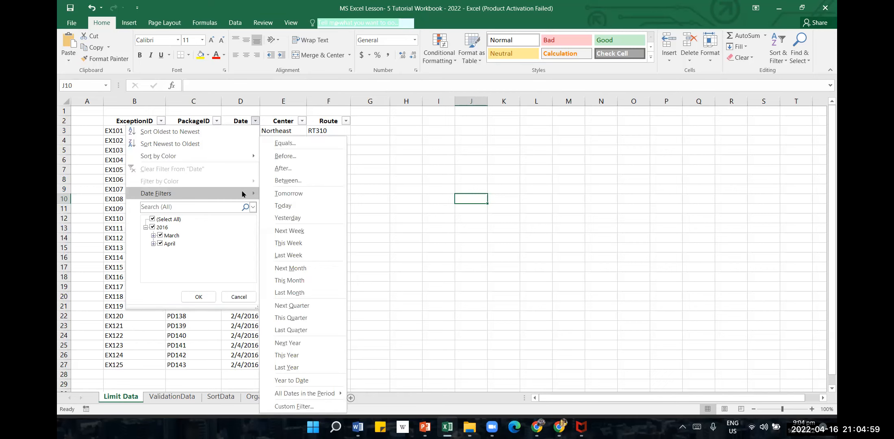
pyautogui.click(469, 174)
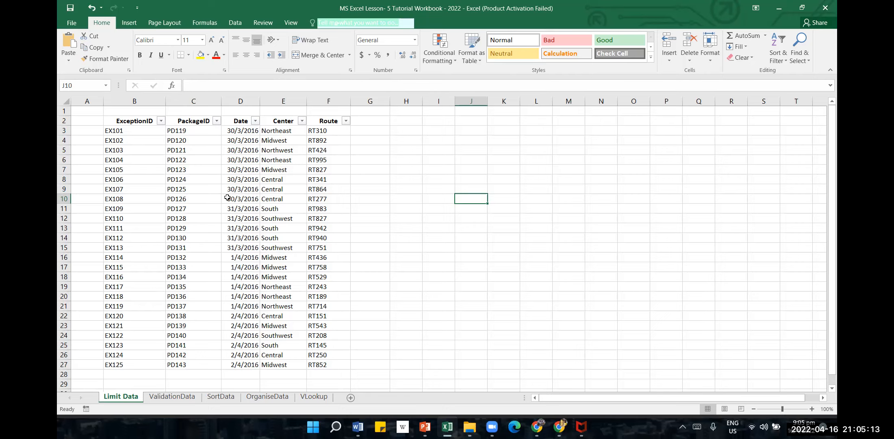
# Search the Date column's filter by year for 2016 and apply the result
pyautogui.click(255, 121)
pyautogui.click(199, 209)
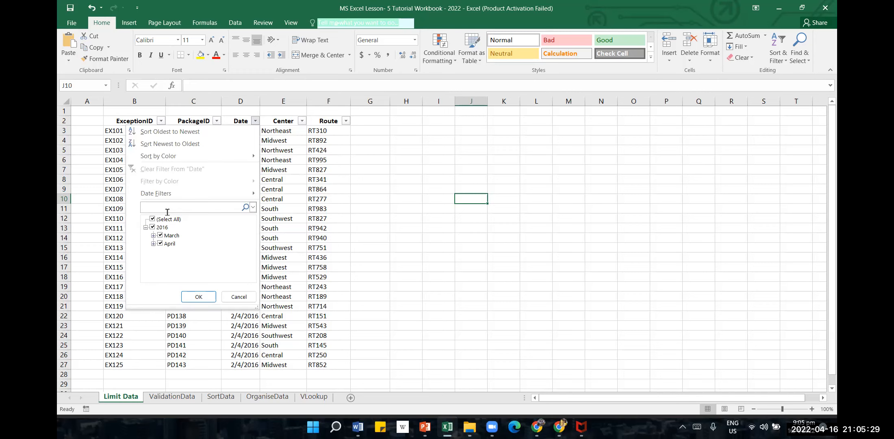
pyautogui.click(253, 208)
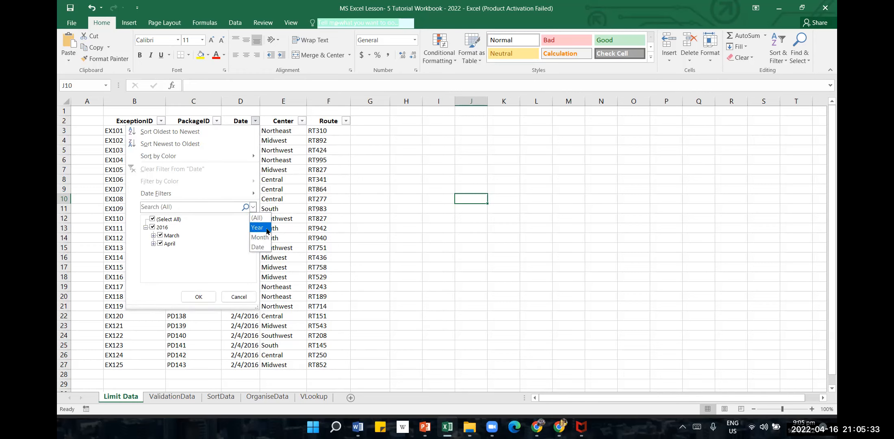
pyautogui.click(264, 249)
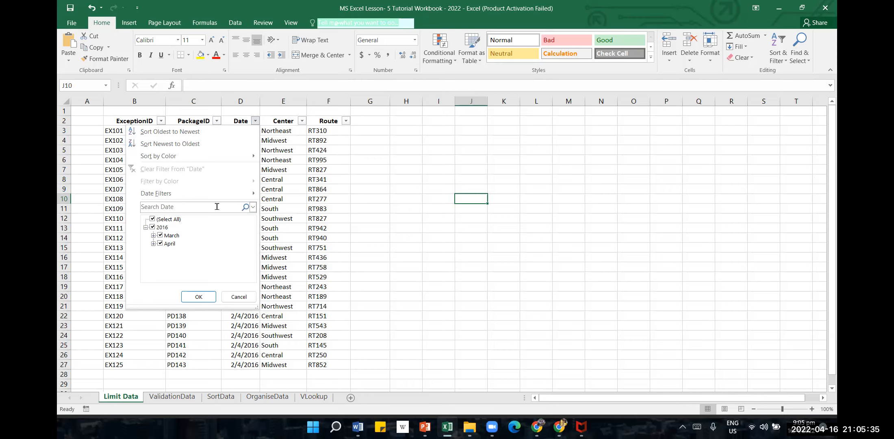
pyautogui.click(253, 209)
pyautogui.click(254, 226)
pyautogui.click(203, 211)
pyautogui.write('2016')
pyautogui.press('Return')
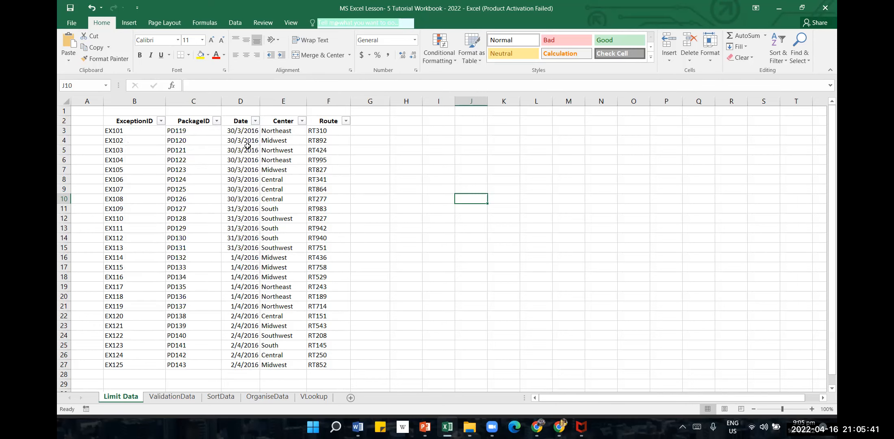
# Filter the Date column by searching the Month level for april
pyautogui.click(254, 127)
pyautogui.click(254, 121)
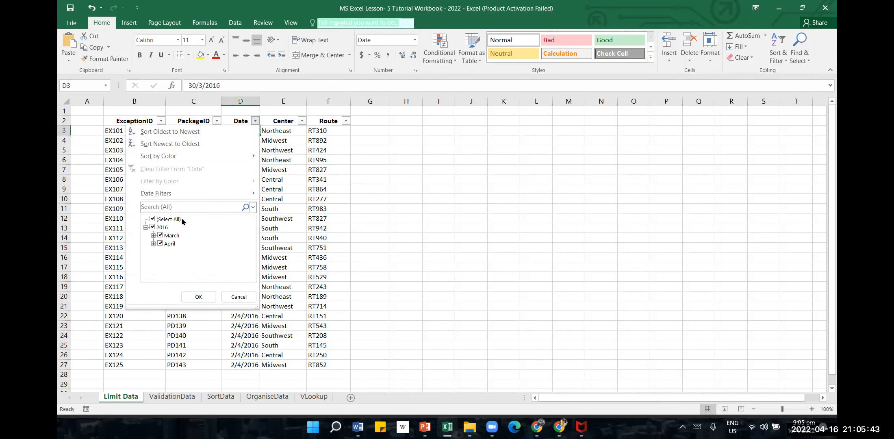
pyautogui.click(253, 207)
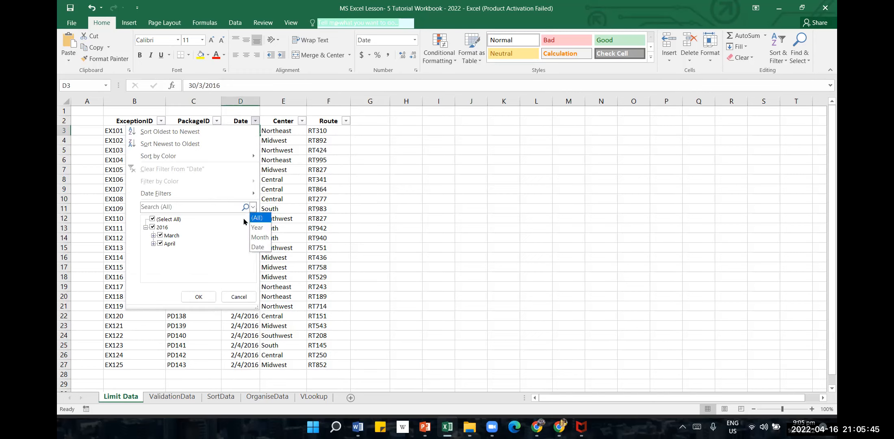
pyautogui.click(258, 234)
pyautogui.click(212, 208)
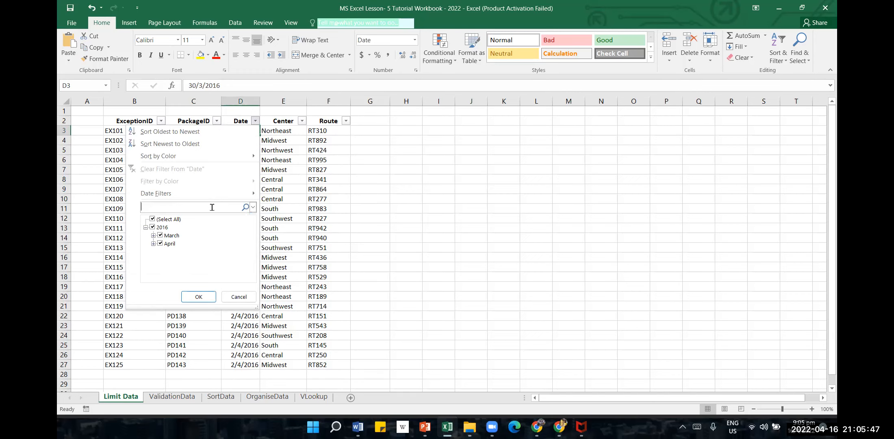
pyautogui.write('april')
pyautogui.press('Return')
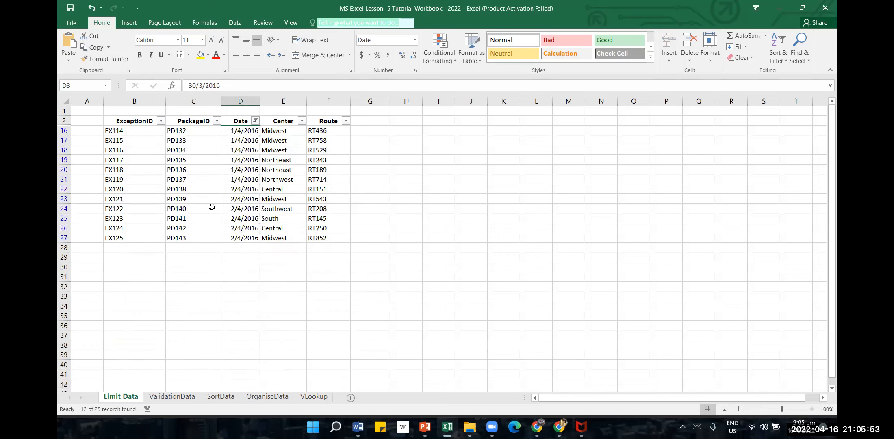
# Try to search the Date column's filter at Date level for 1/4/2016, leaving the applied filter as it is
pyautogui.click(256, 122)
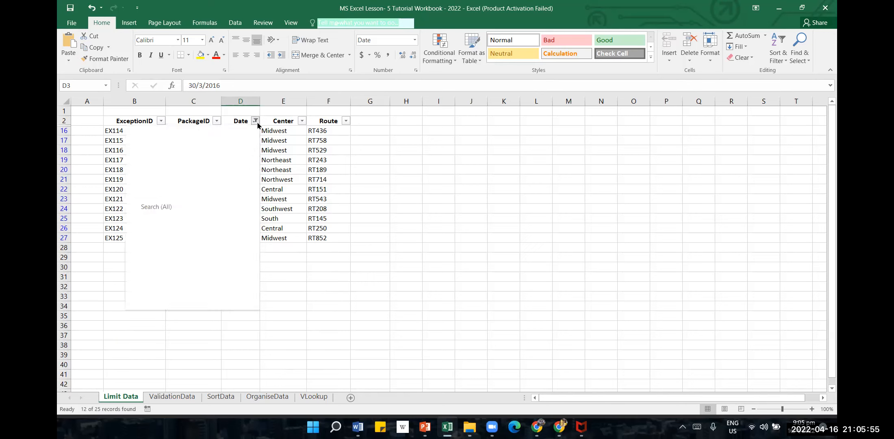
pyautogui.click(252, 207)
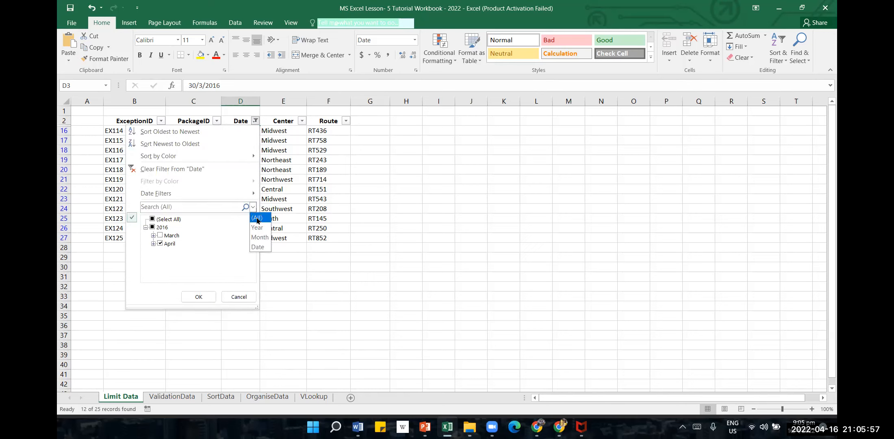
pyautogui.click(257, 247)
pyautogui.click(202, 206)
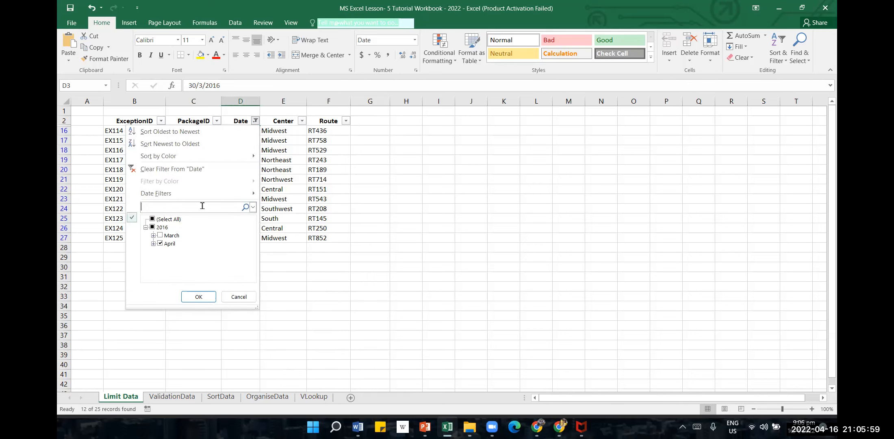
pyautogui.write('1/4/2016')
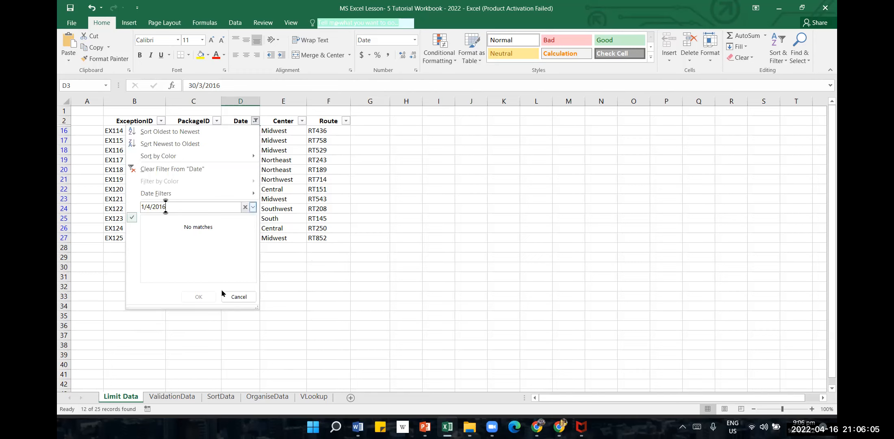
pyautogui.click(237, 296)
pyautogui.click(239, 209)
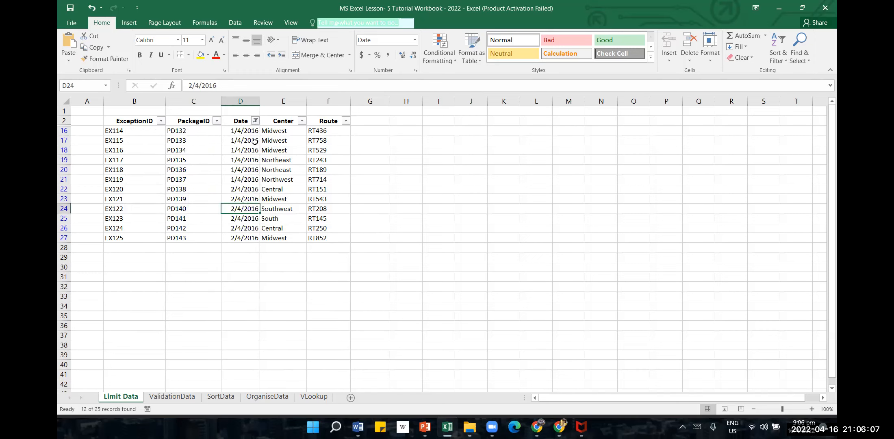
# Look at the custom filter dialog for the Date column and close it without setting any condition
pyautogui.click(253, 123)
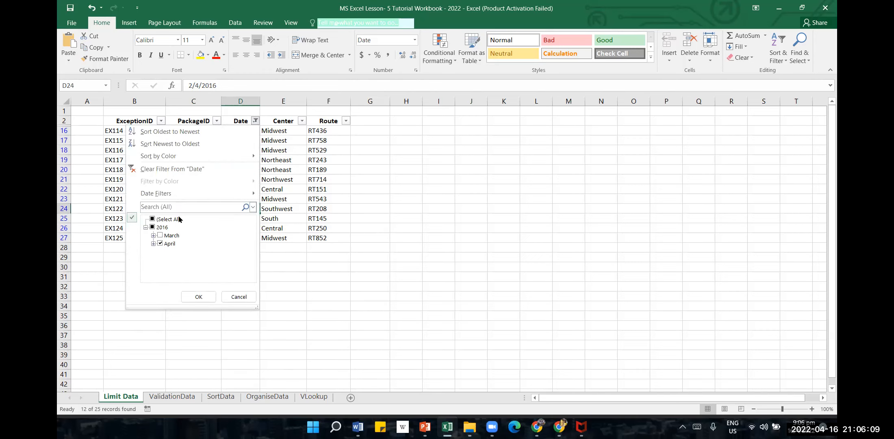
pyautogui.moveTo(203, 195)
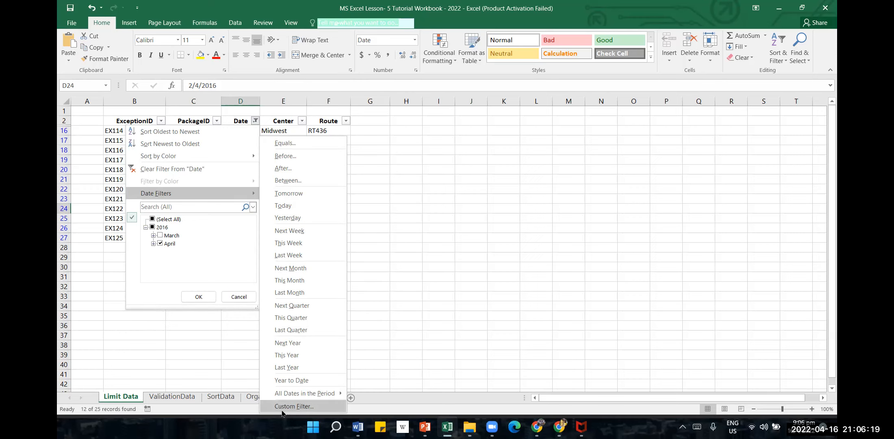
pyautogui.click(325, 407)
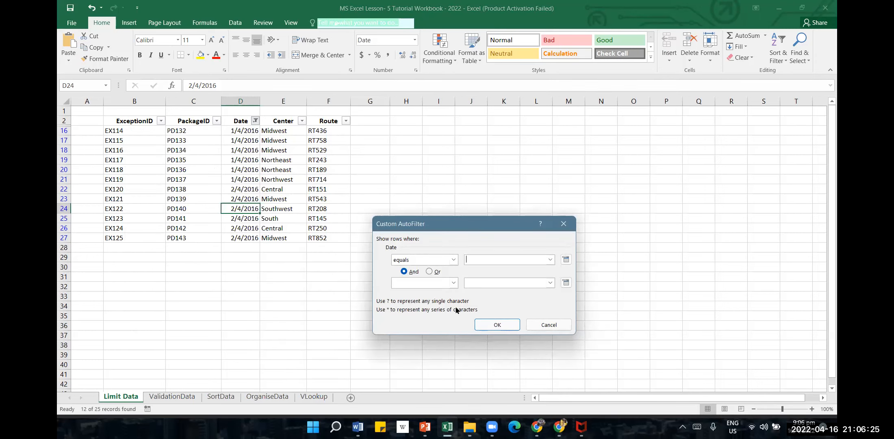
pyautogui.click(566, 326)
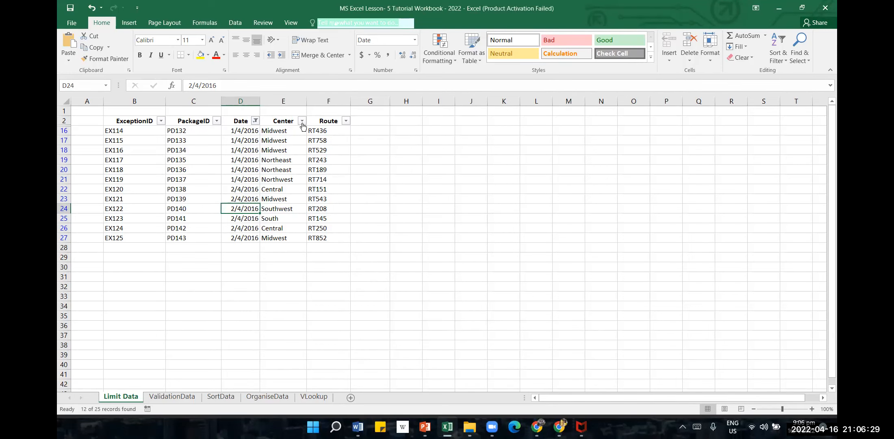
# Start a custom text filter on the Center column with the first condition set to begins with n
pyautogui.click(302, 121)
pyautogui.moveTo(297, 193)
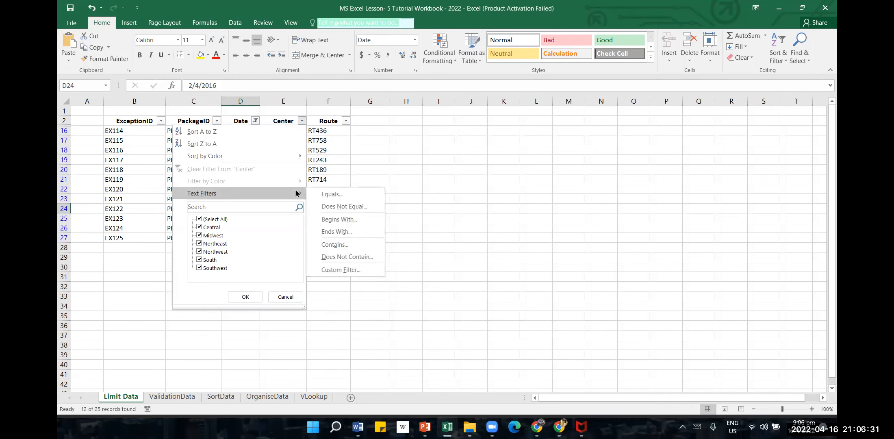
pyautogui.click(360, 272)
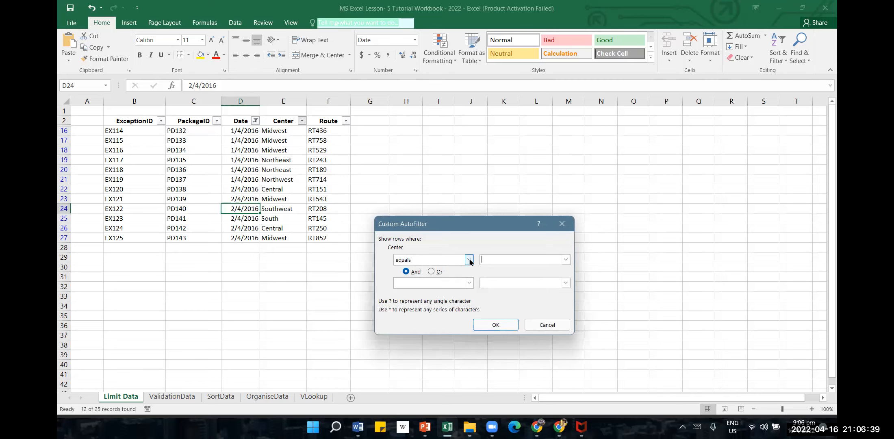
pyautogui.click(469, 260)
pyautogui.click(469, 260)
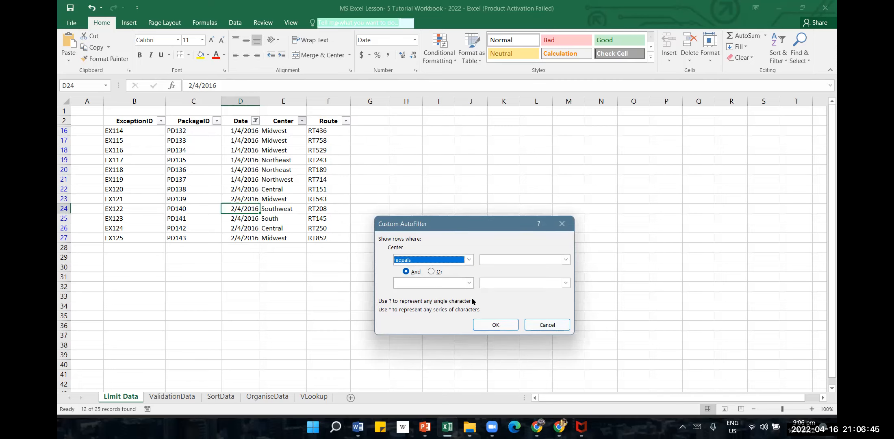
pyautogui.click(499, 260)
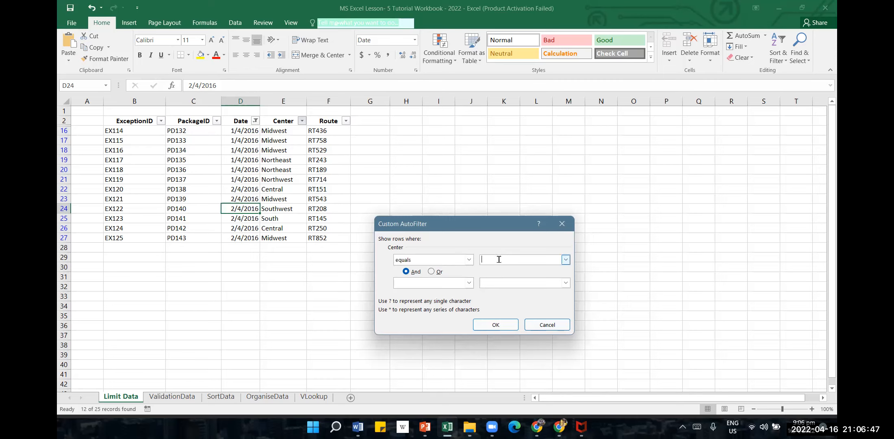
pyautogui.click(470, 260)
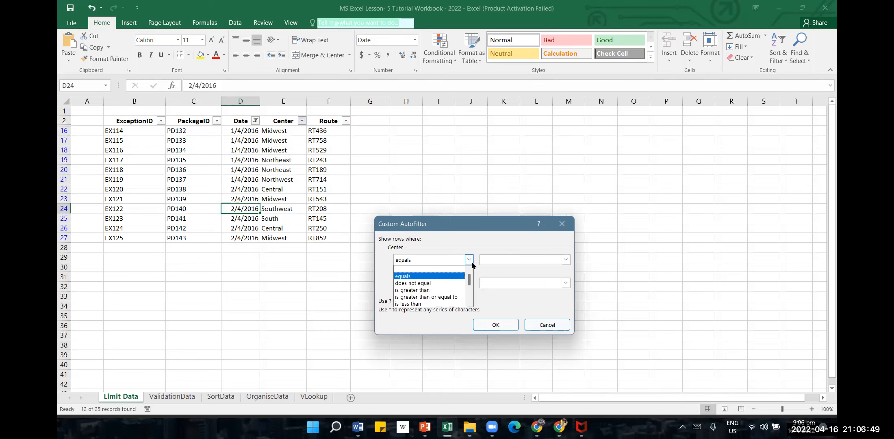
pyautogui.click(473, 265)
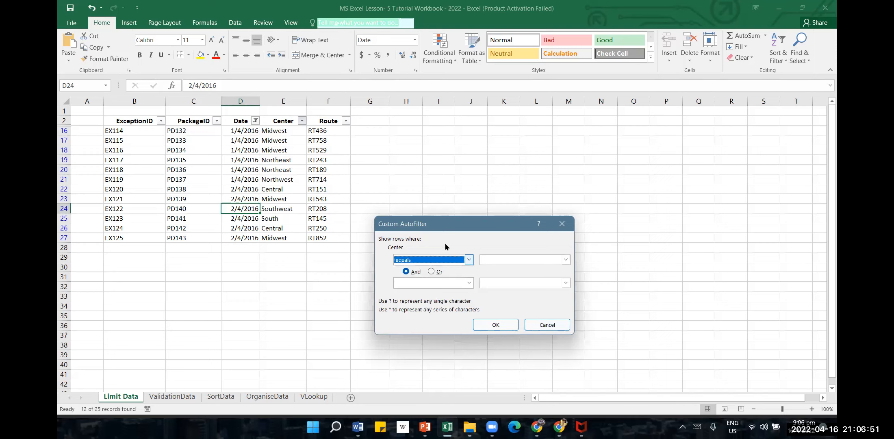
pyautogui.click(470, 259)
pyautogui.scroll(-3, 443, 288)
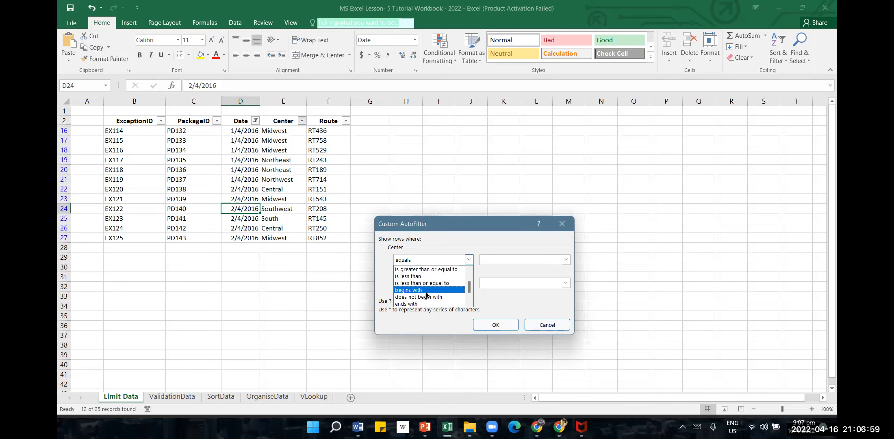
pyautogui.click(426, 290)
pyautogui.click(496, 260)
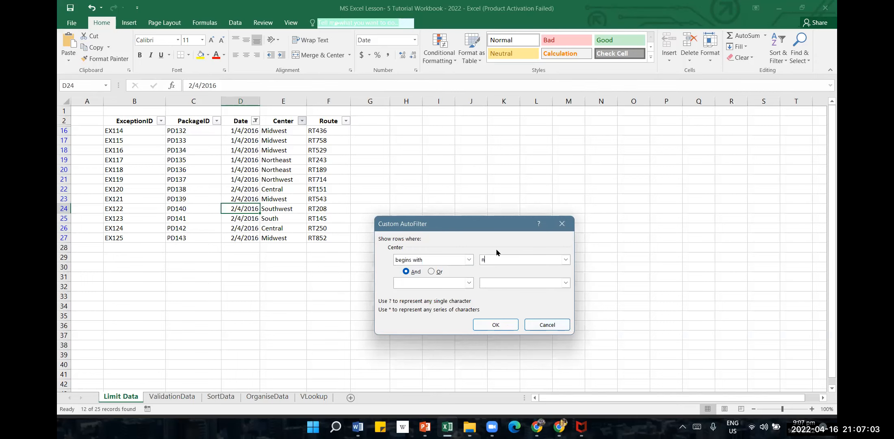
# Add an Or condition of ends with l to the Center column's custom filter and apply it
pyautogui.click(432, 271)
pyautogui.click(431, 286)
pyautogui.scroll(-2, 429, 303)
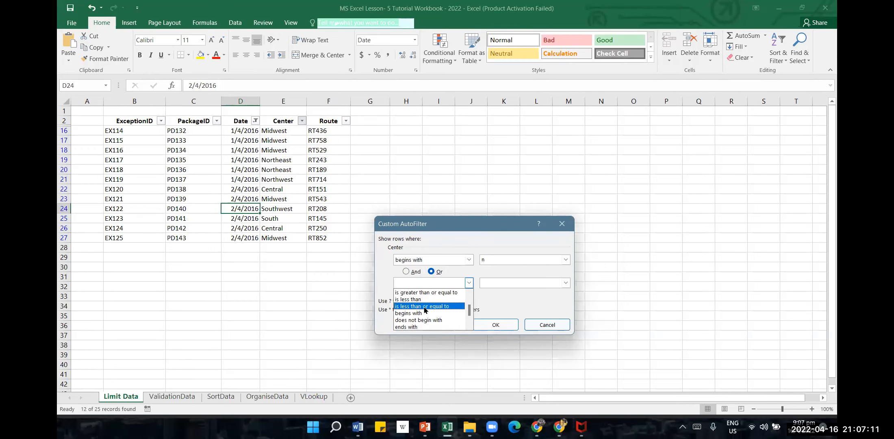
pyautogui.click(408, 328)
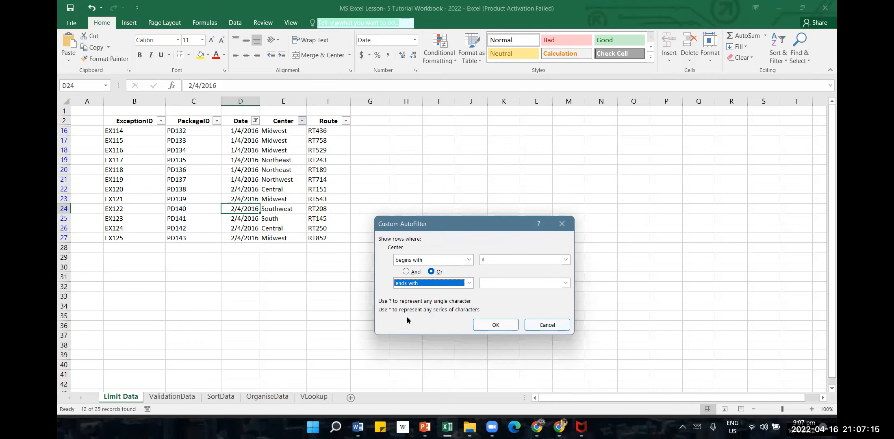
pyautogui.click(504, 283)
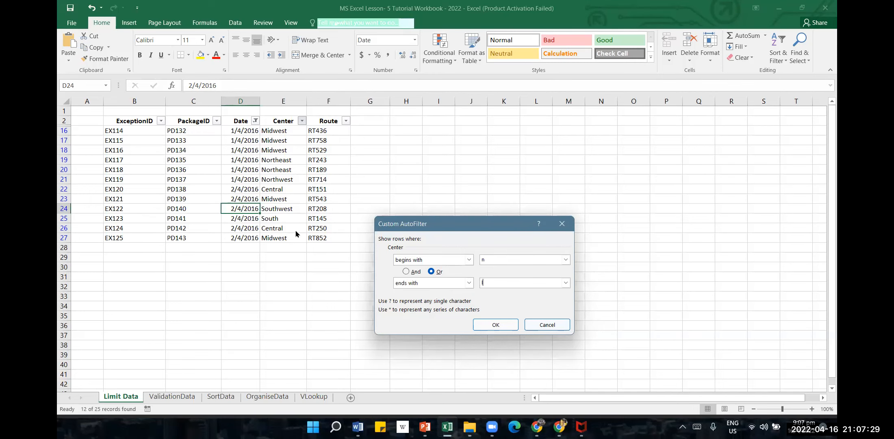
pyautogui.click(487, 325)
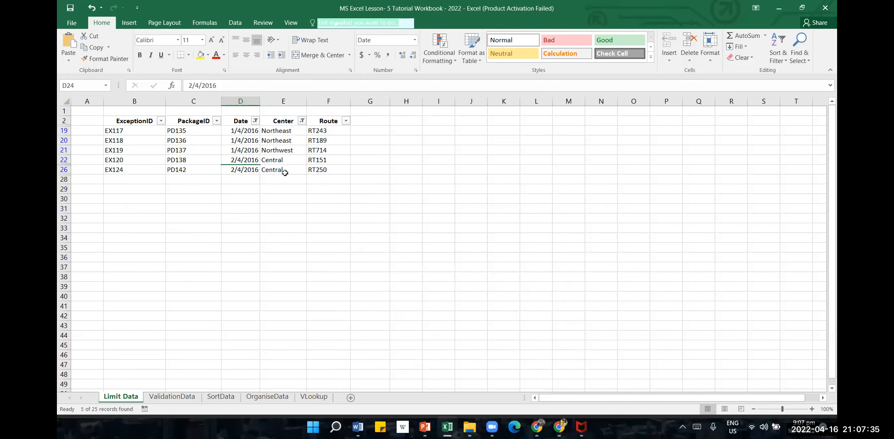
# Undo the Center column's custom filter and the Date column's April filter
pyautogui.click(303, 121)
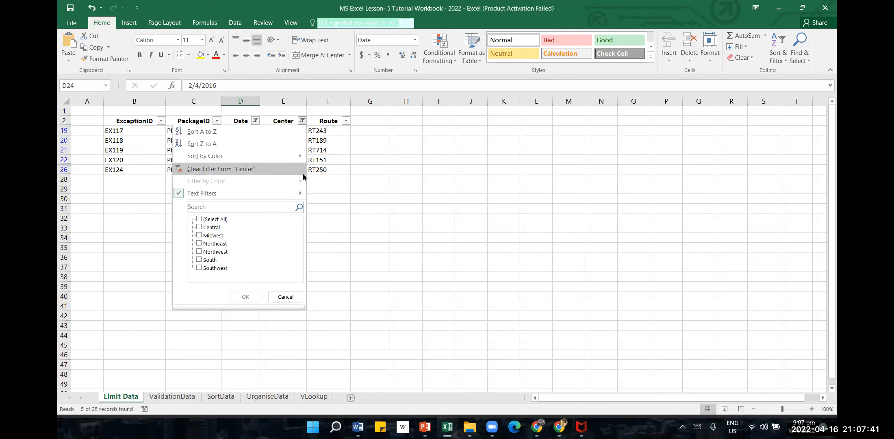
pyautogui.moveTo(300, 197)
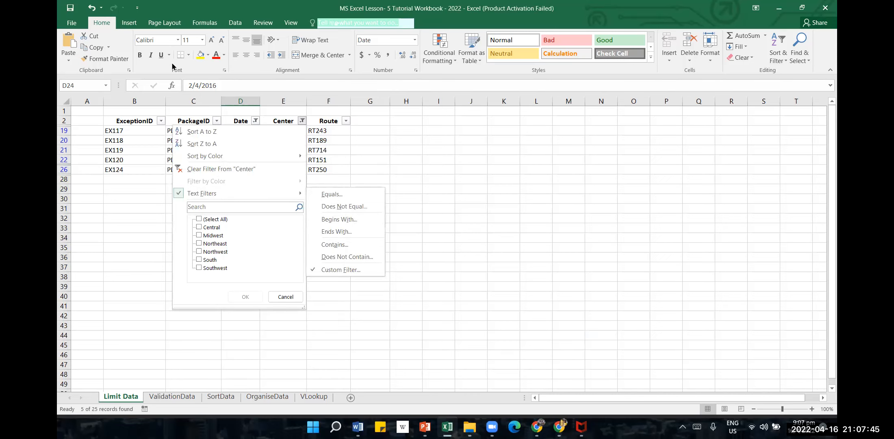
pyautogui.click(92, 7)
pyautogui.click(92, 8)
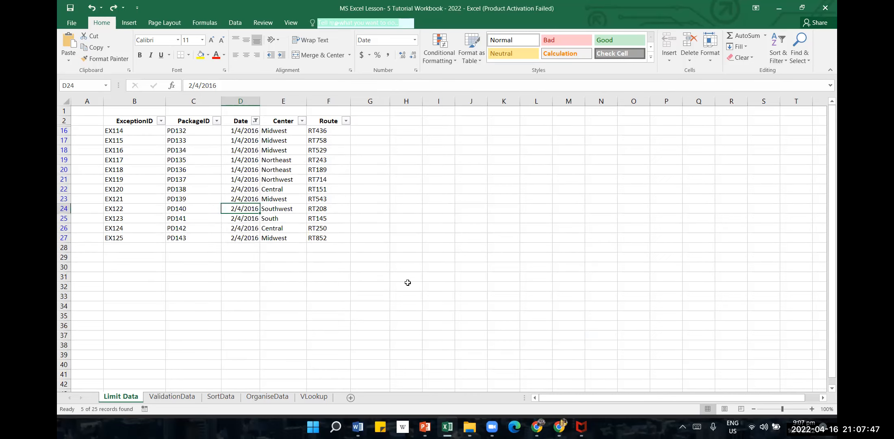
pyautogui.click(93, 8)
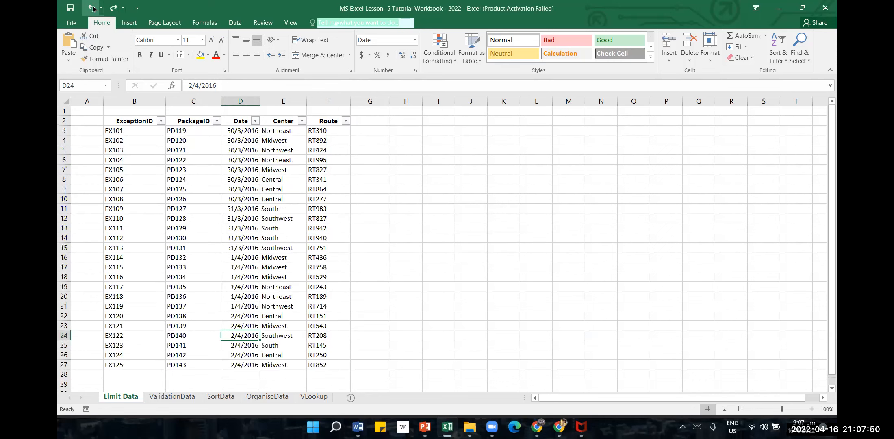
# Filter the Center column with a text filter for values that begin with c
pyautogui.click(302, 121)
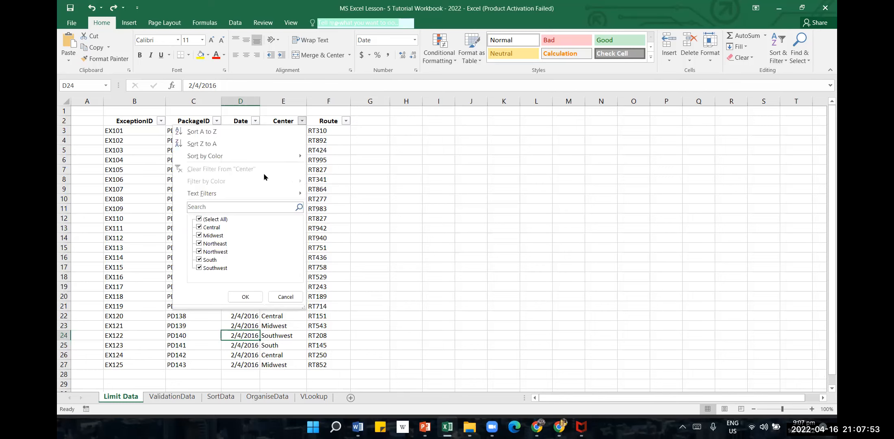
pyautogui.moveTo(268, 198)
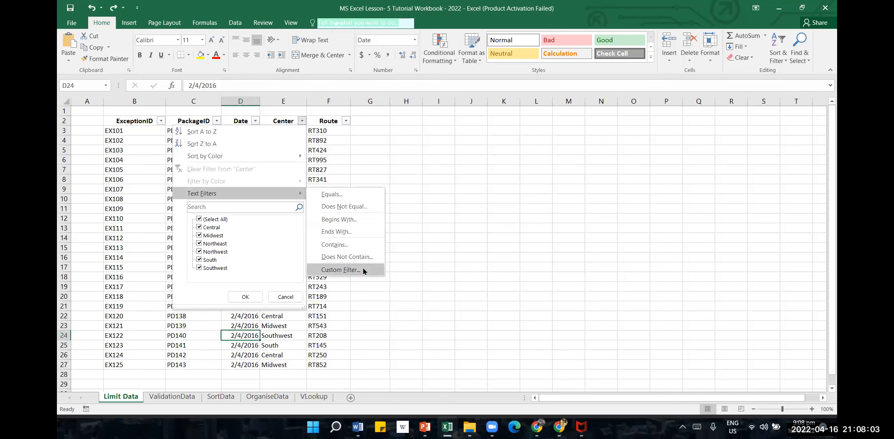
pyautogui.click(361, 220)
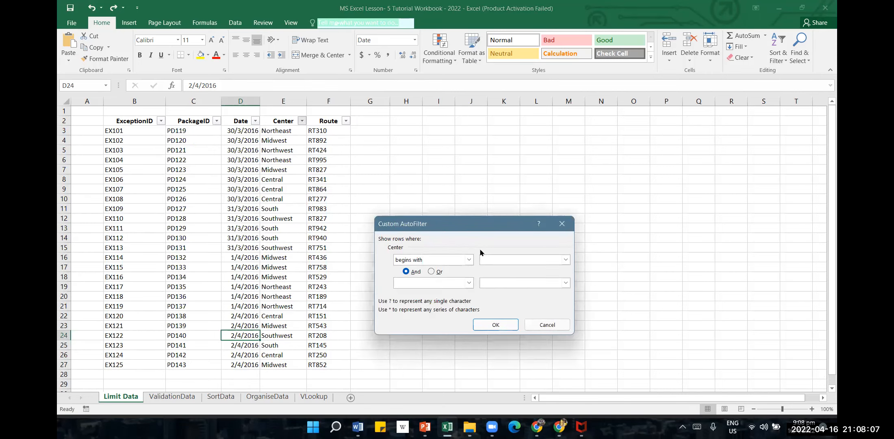
pyautogui.write('c')
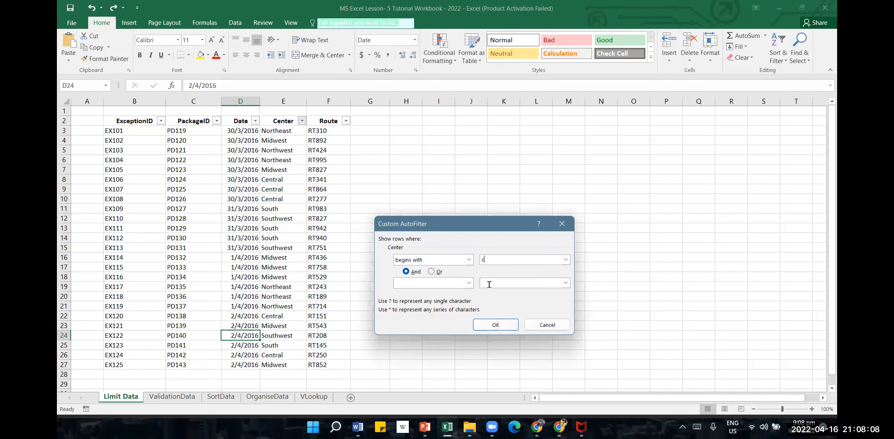
pyautogui.click(497, 325)
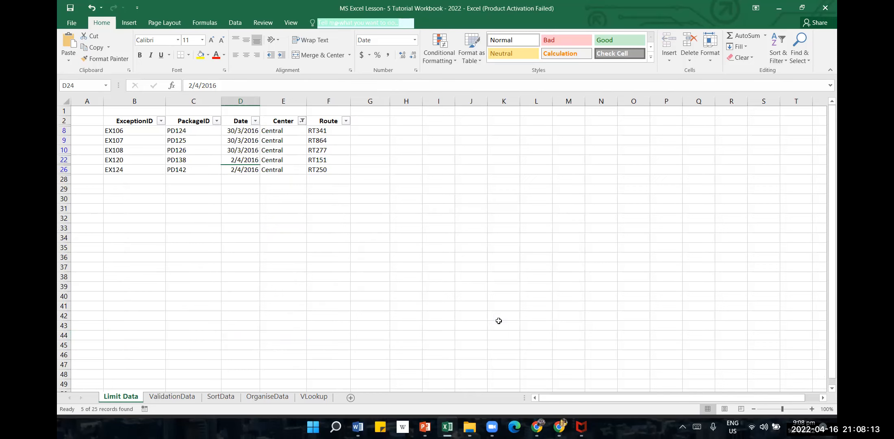
# Look through the available comparison operators in the Center column's custom filter and close it without changing the condition
pyautogui.click(302, 122)
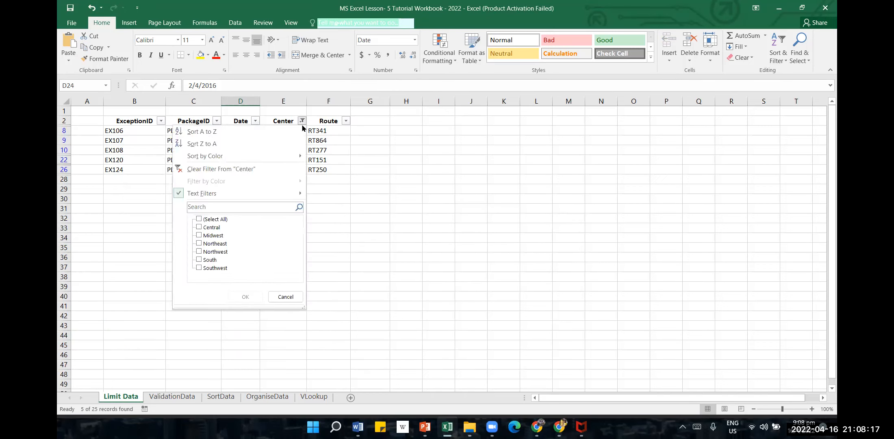
pyautogui.moveTo(295, 197)
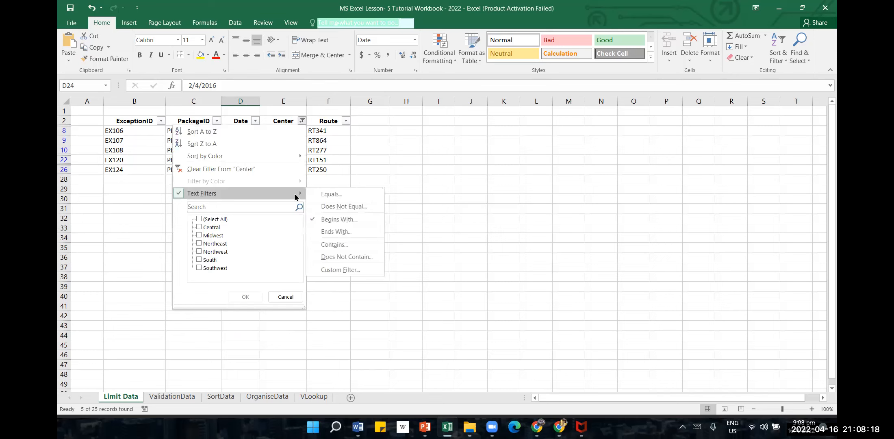
pyautogui.click(355, 269)
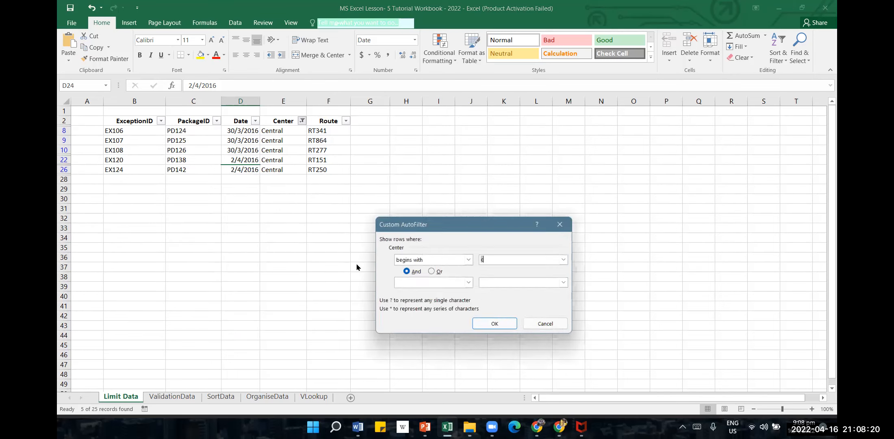
pyautogui.click(469, 260)
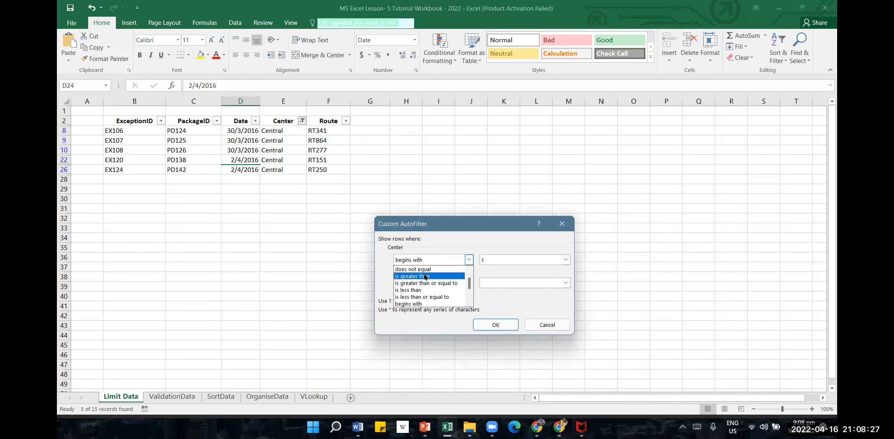
pyautogui.click(547, 324)
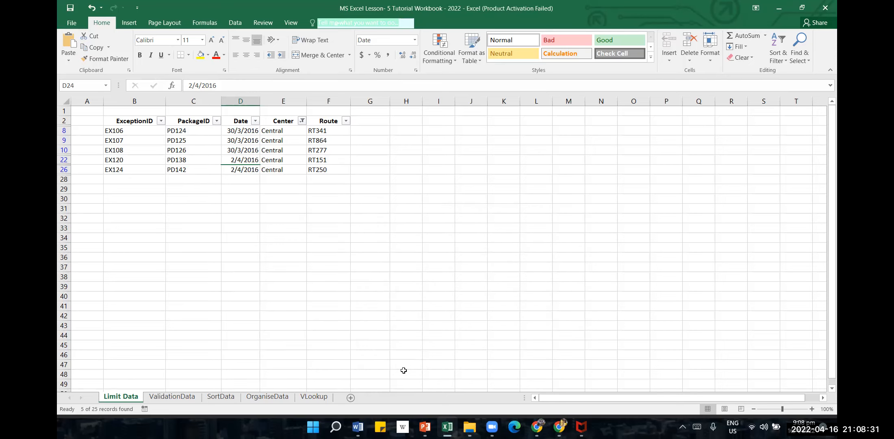
# Undo the Center column's begins with c filter
pyautogui.hotkey('alt', 'Tab')
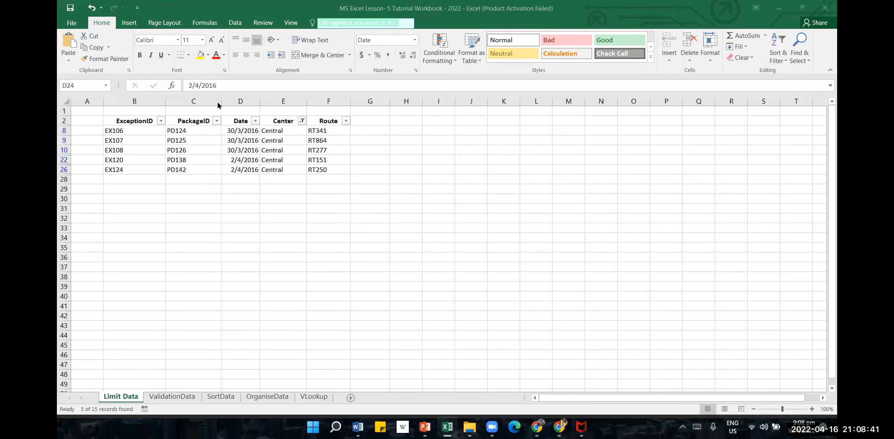
pyautogui.click(89, 8)
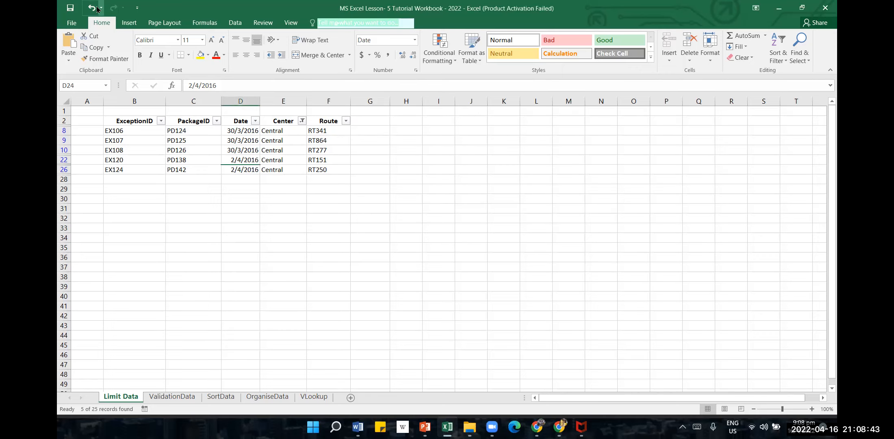
pyautogui.click(91, 8)
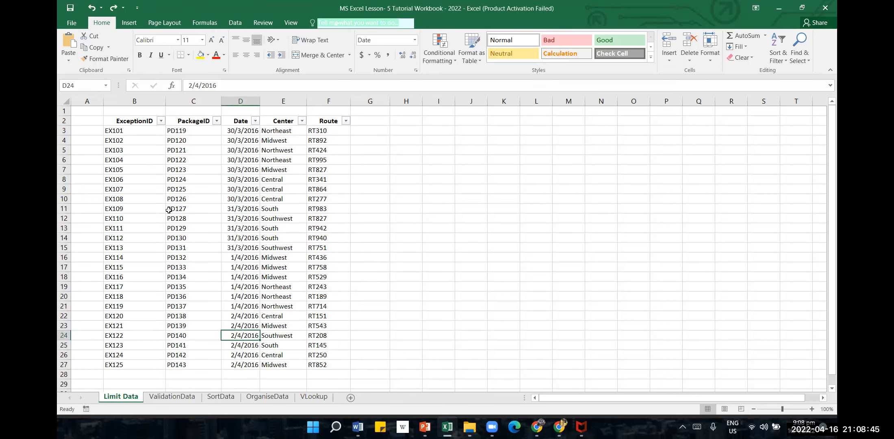
pyautogui.click(432, 254)
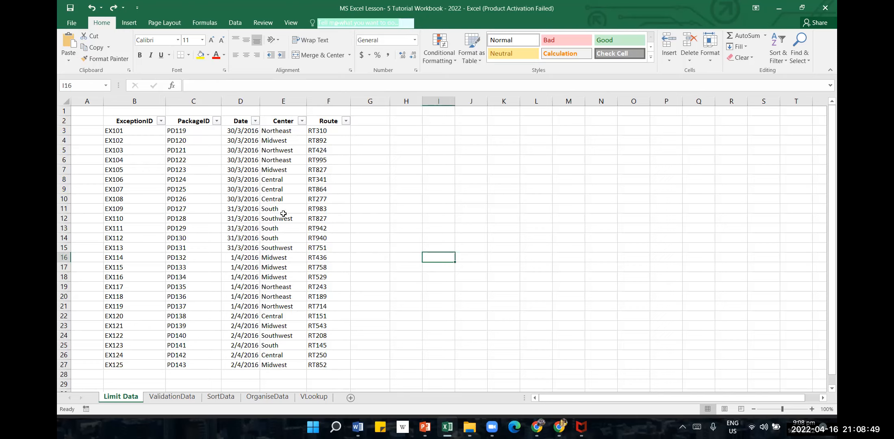
# Fill the Center cells E8 to E15 with standard yellow
pyautogui.click(287, 179)
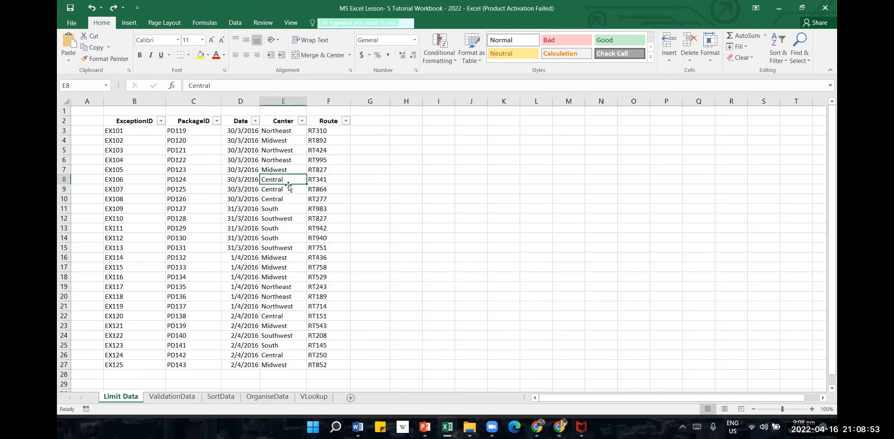
pyautogui.moveTo(288, 185); pyautogui.dragTo(286, 209)
pyautogui.click(467, 242)
pyautogui.hotkey('shift', 'Down')
pyautogui.hotkey('shift', 'Down')
pyautogui.hotkey('shift', 'Down')
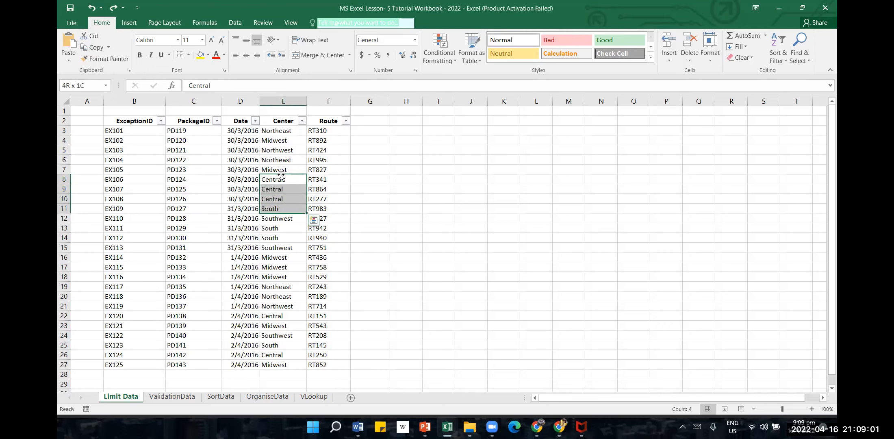
pyautogui.hotkey('shift', 'Down')
pyautogui.hotkey('shift', 'Down')
pyautogui.hotkey('shift', 'Down')
pyautogui.hotkey('shift', 'Down')
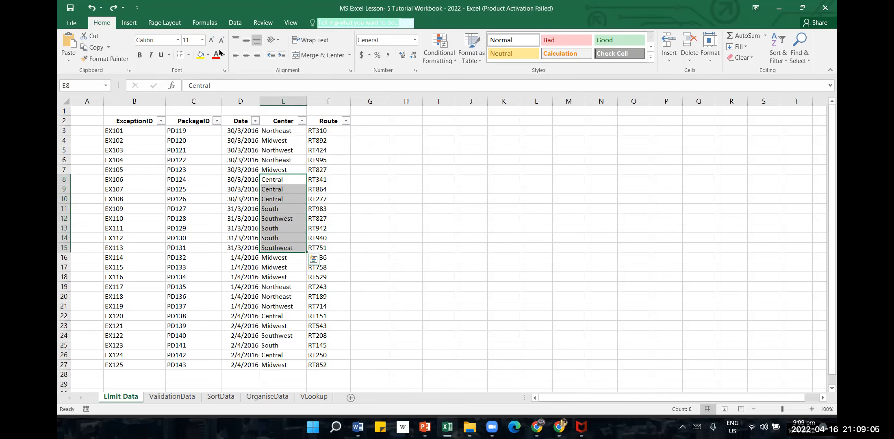
pyautogui.click(208, 55)
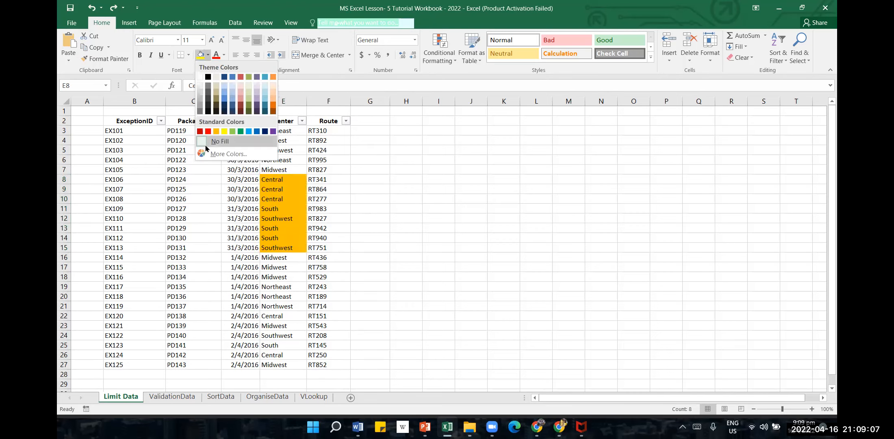
pyautogui.click(224, 131)
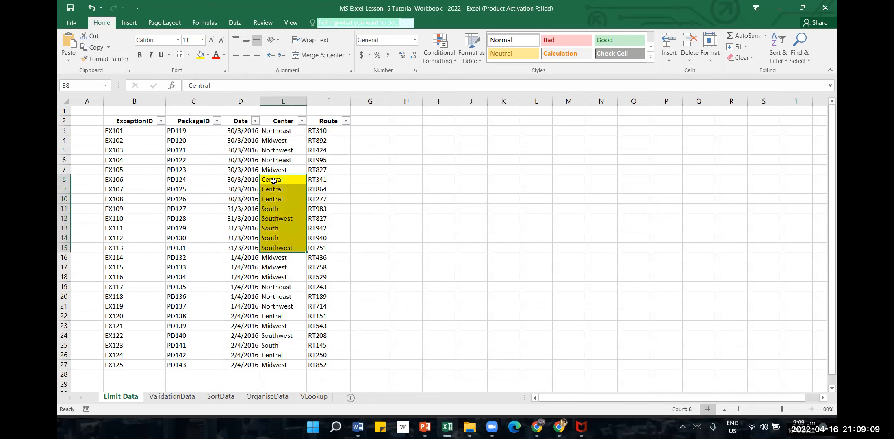
pyautogui.click(421, 204)
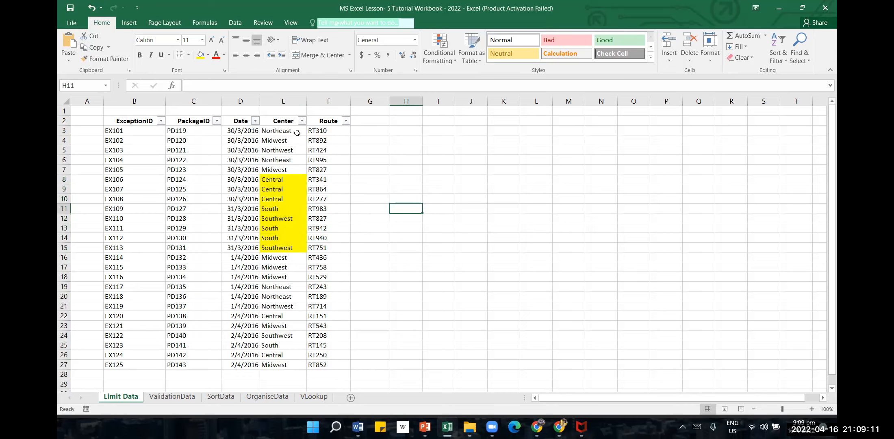
# Filter the Center column by the yellow cell color
pyautogui.click(302, 120)
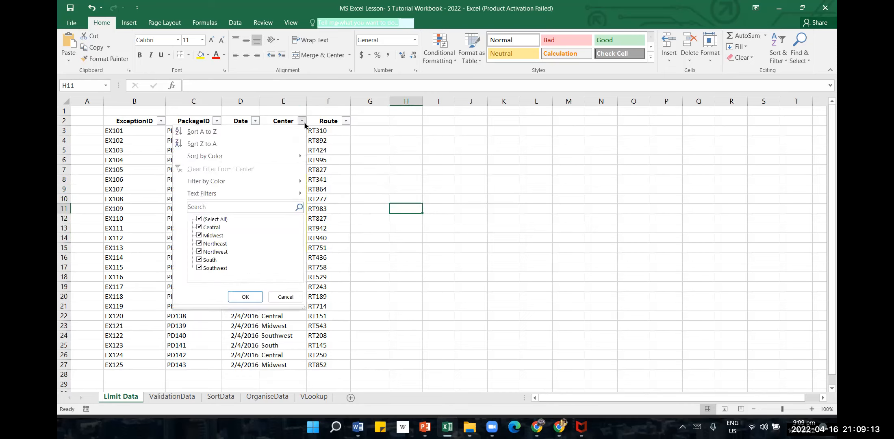
pyautogui.moveTo(295, 184)
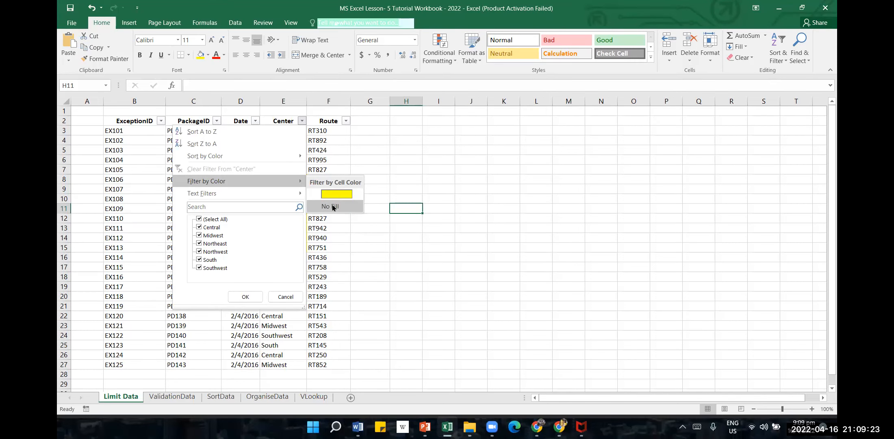
pyautogui.click(336, 194)
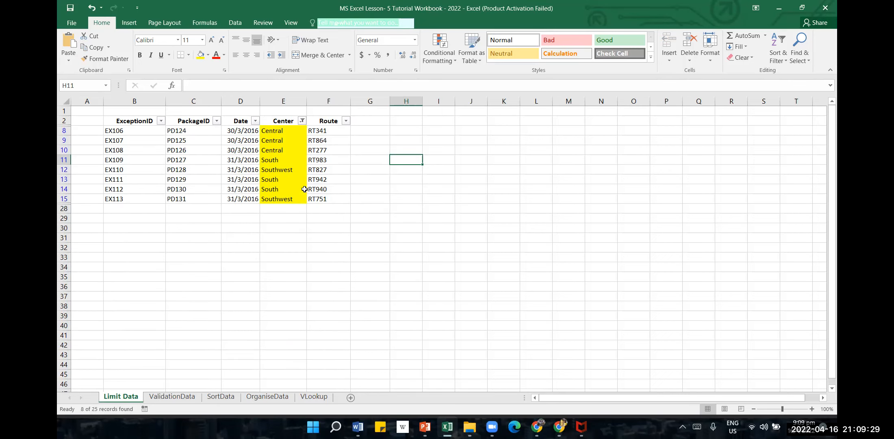
# Switch the Center column's color filter to No Fill, then clear the filter
pyautogui.click(303, 121)
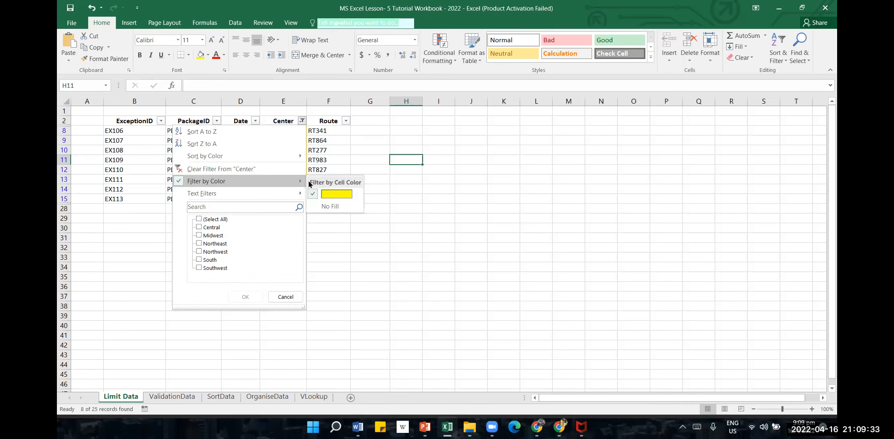
pyautogui.click(336, 207)
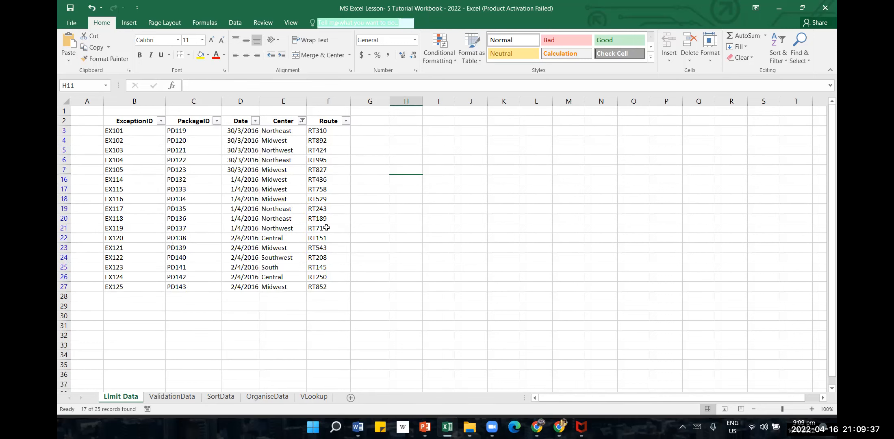
pyautogui.click(302, 122)
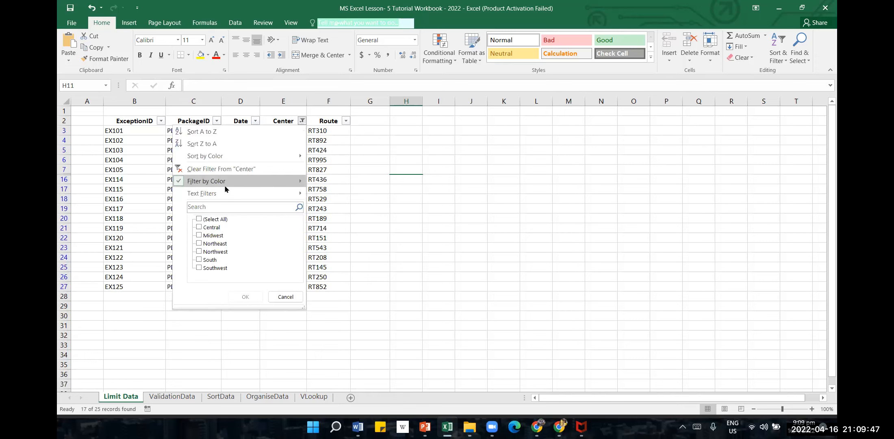
pyautogui.click(239, 169)
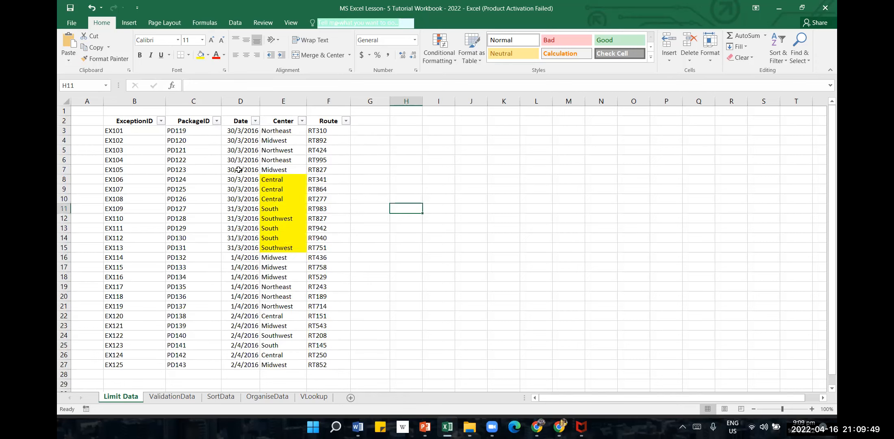
# Fill the Center cells E16 to E21 with standard red
pyautogui.moveTo(280, 259); pyautogui.dragTo(278, 309)
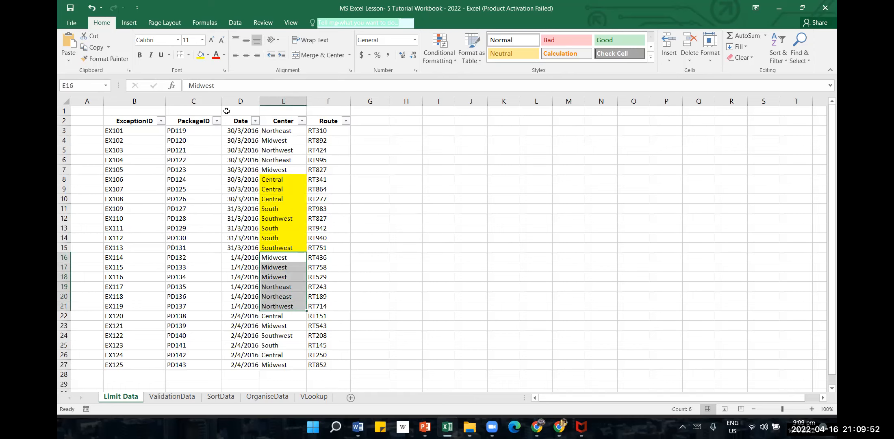
pyautogui.click(208, 55)
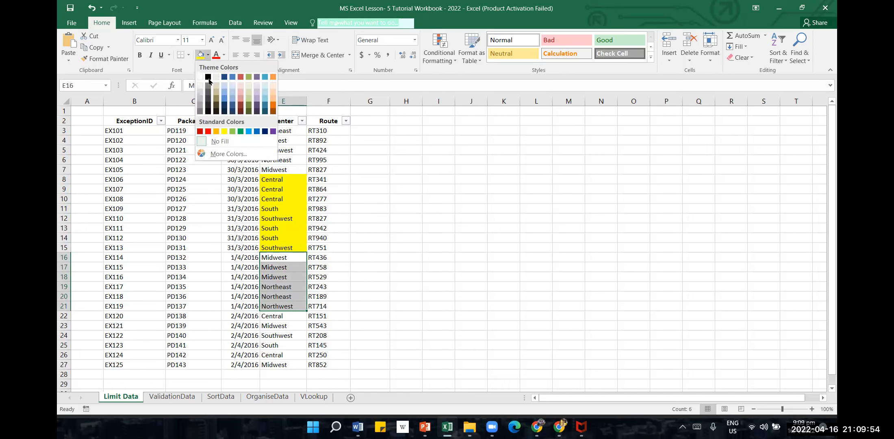
pyautogui.click(208, 130)
pyautogui.click(439, 190)
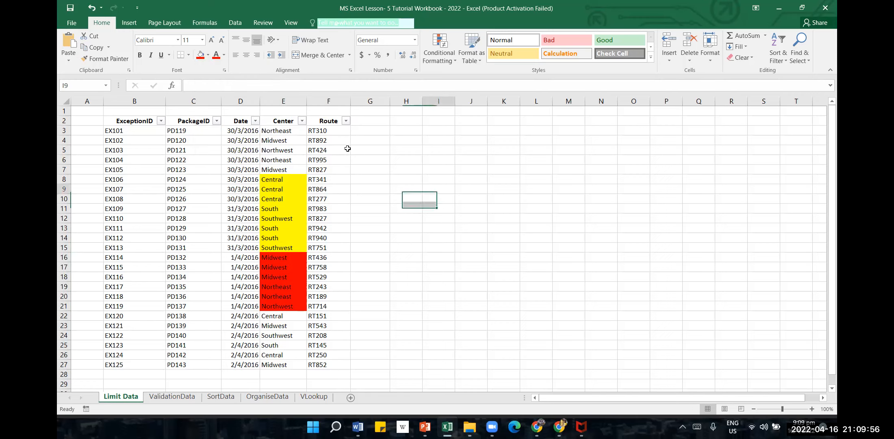
# Filter the Center column by the red cell color
pyautogui.click(302, 121)
pyautogui.moveTo(291, 179)
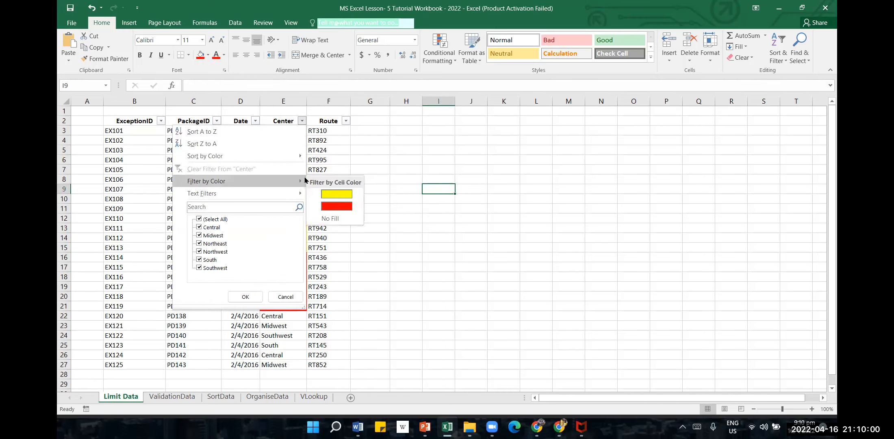
pyautogui.click(350, 208)
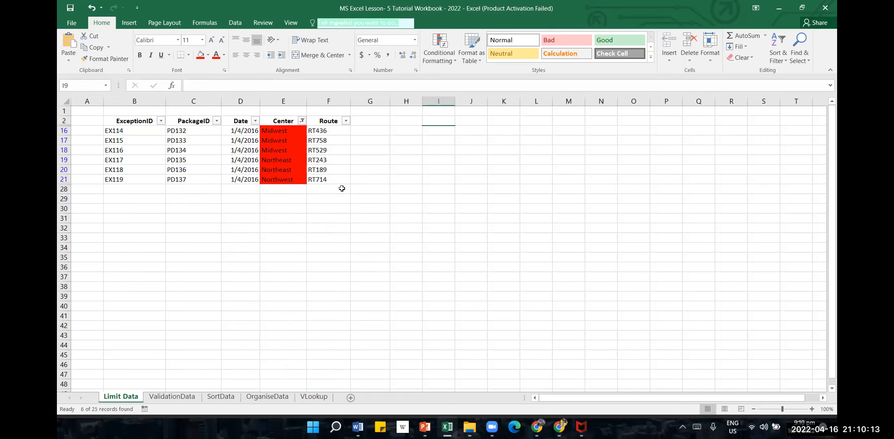
# Clear the red color filter from the Center column
pyautogui.click(302, 121)
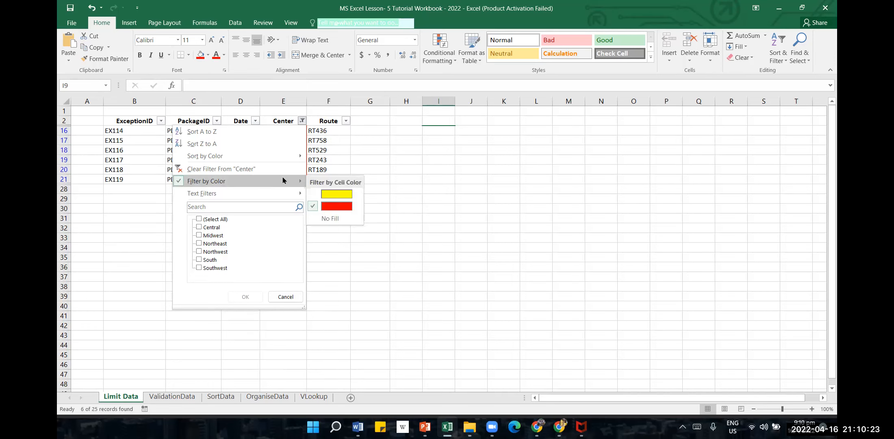
pyautogui.click(275, 169)
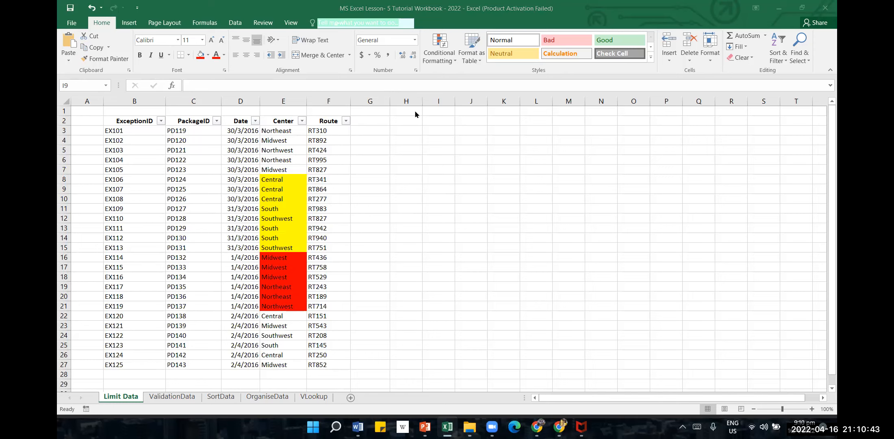
pyautogui.click(367, 237)
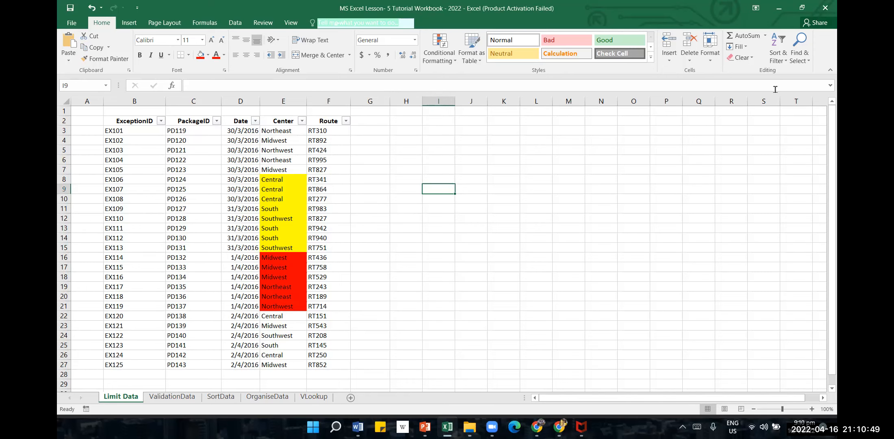
pyautogui.click(760, 120)
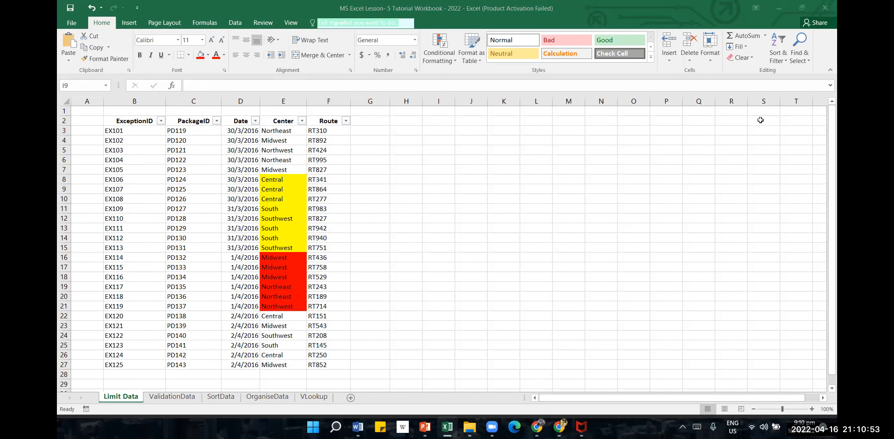
pyautogui.click(787, 61)
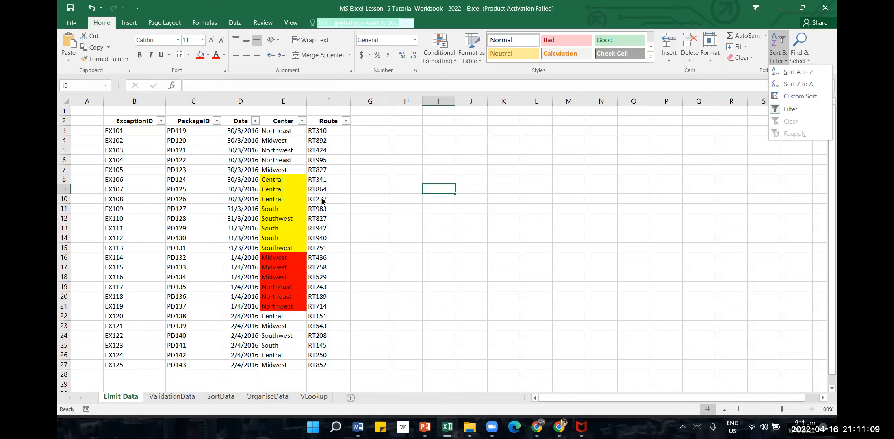
pyautogui.click(487, 207)
# Open the ValidationData worksheet and select cell H16
pyautogui.click(173, 397)
pyautogui.click(406, 258)
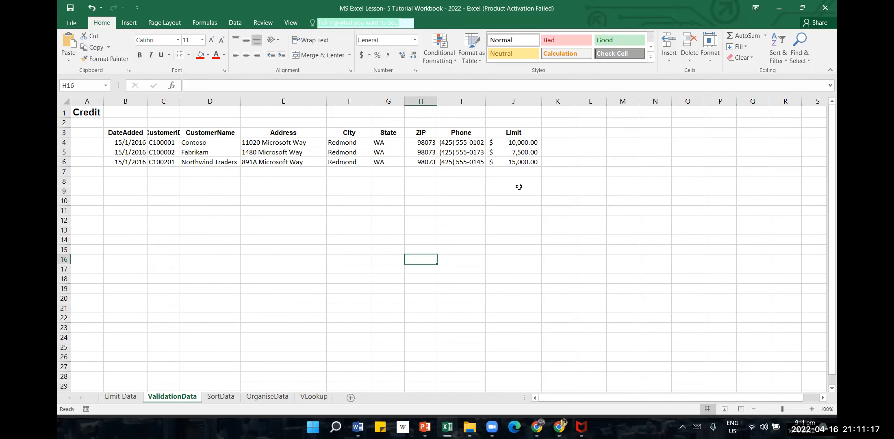
# Review the Excel Lesson -5 outline on the first slide in PowerPoint, and return to the Excel workbook
pyautogui.moveTo(470, 427)
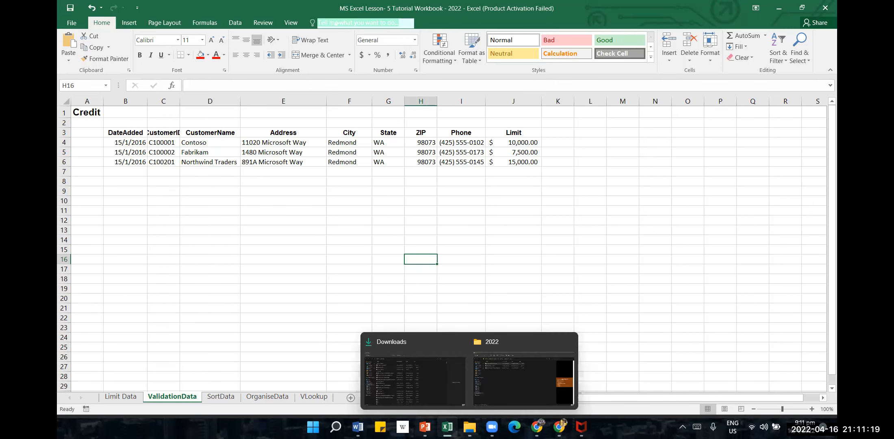
pyautogui.click(431, 376)
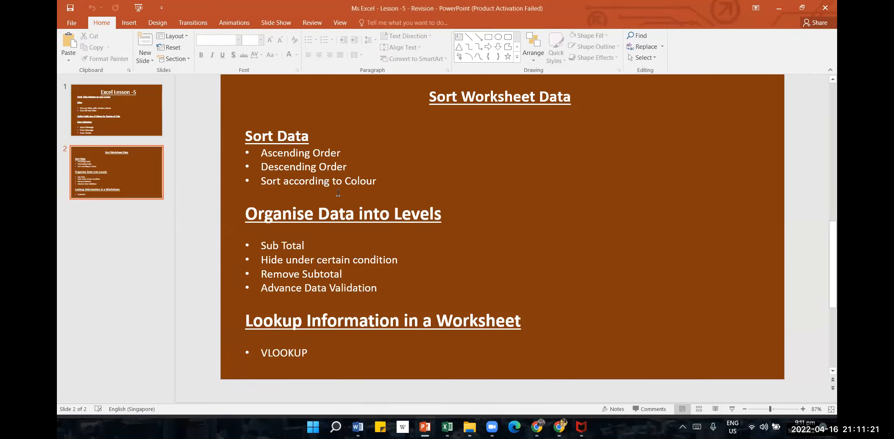
pyautogui.scroll(5, 338, 193)
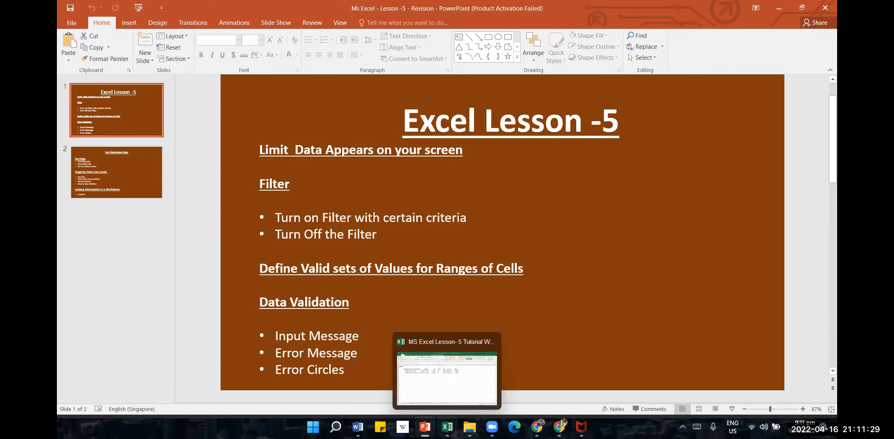
pyautogui.click(452, 425)
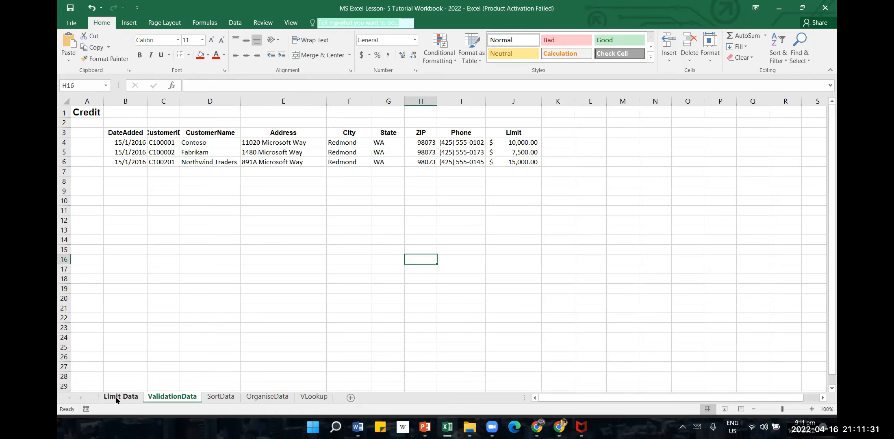
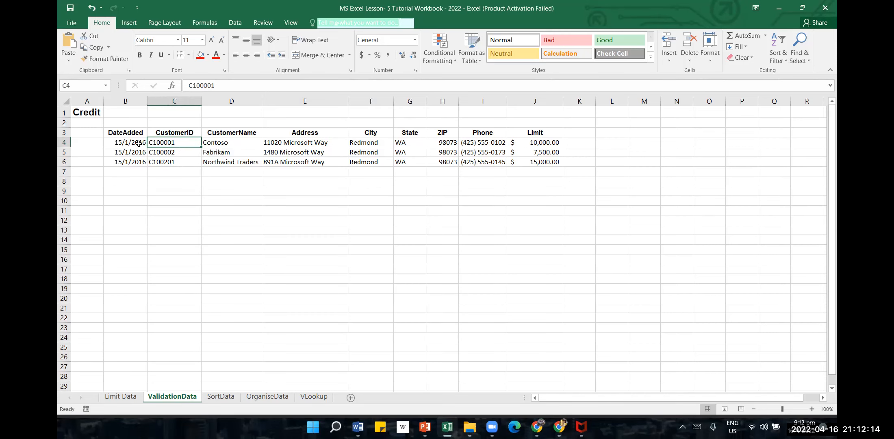
# Examine the customers' credit values in the Limit column, cells J4:J6, and locate the Data Validation tool
pyautogui.click(533, 141)
pyautogui.click(553, 163)
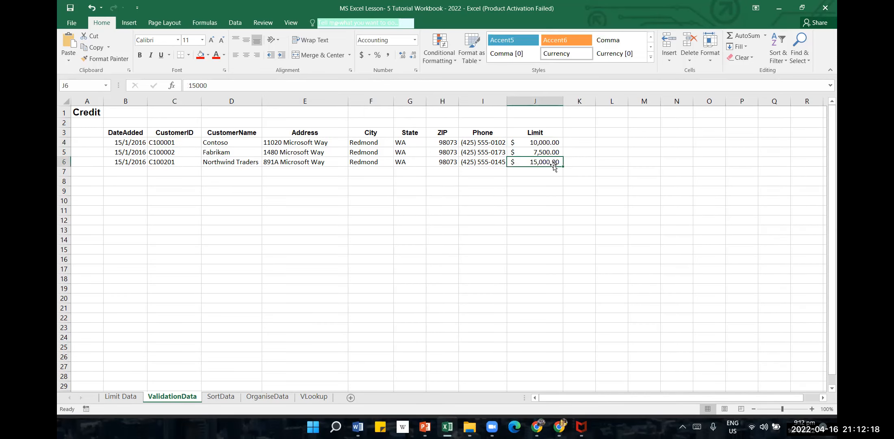
pyautogui.click(544, 151)
pyautogui.click(552, 143)
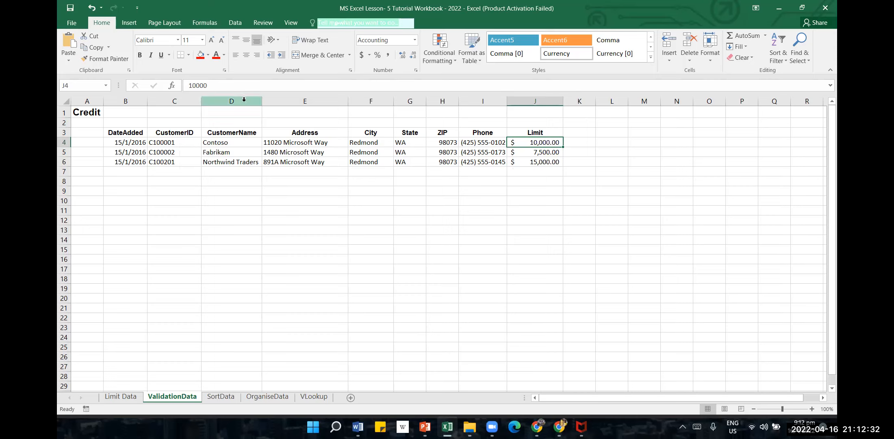
pyautogui.click(233, 25)
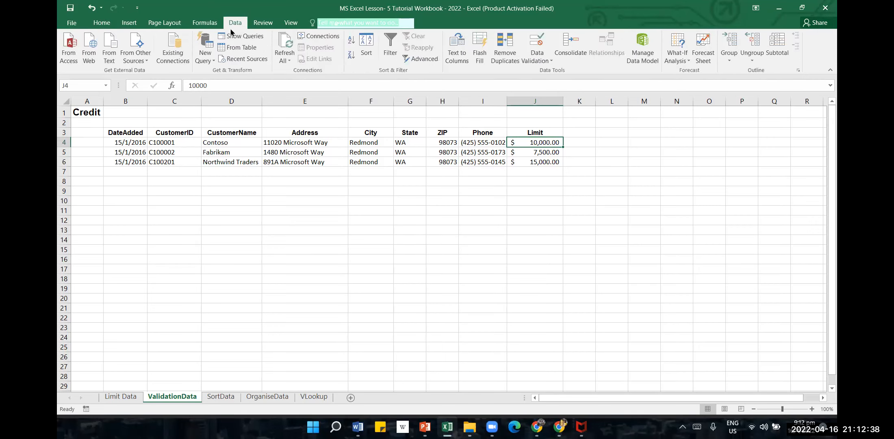
pyautogui.click(517, 312)
pyautogui.click(521, 227)
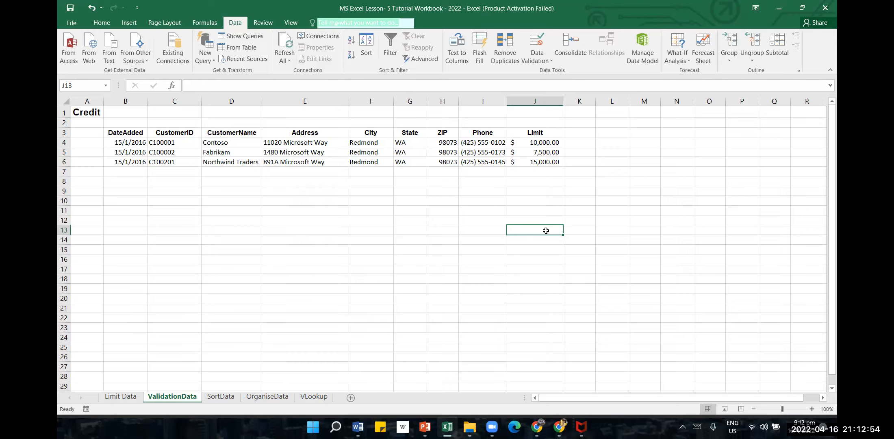
pyautogui.click(544, 208)
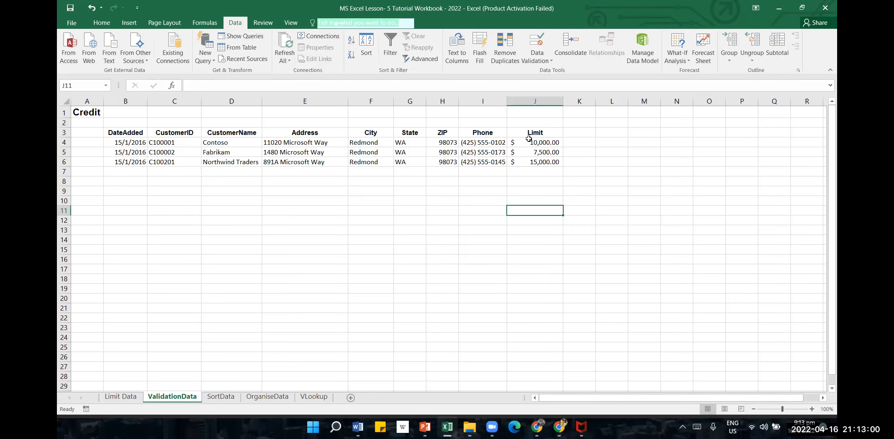
pyautogui.click(553, 137)
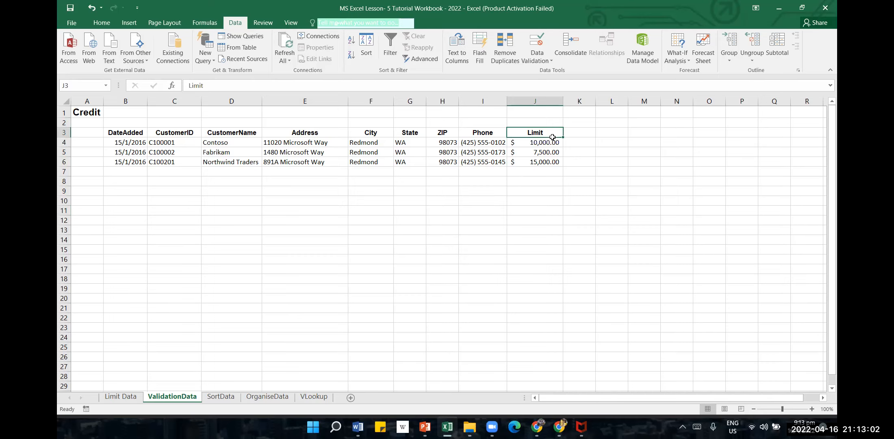
pyautogui.moveTo(548, 145); pyautogui.dragTo(546, 163)
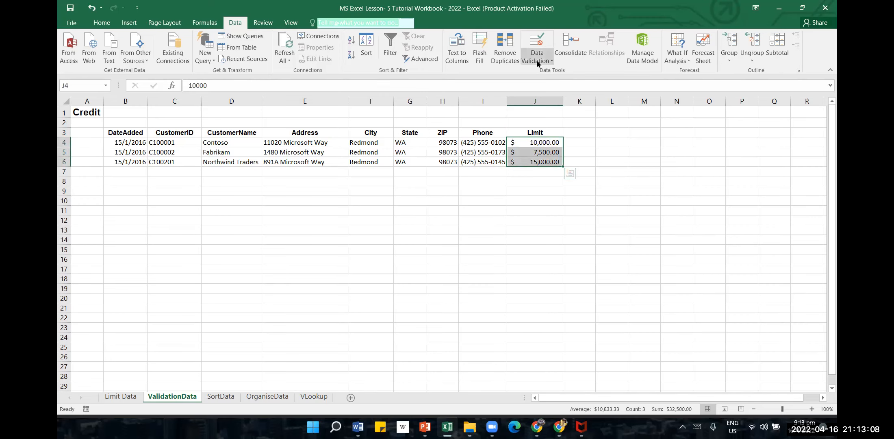
pyautogui.click(108, 223)
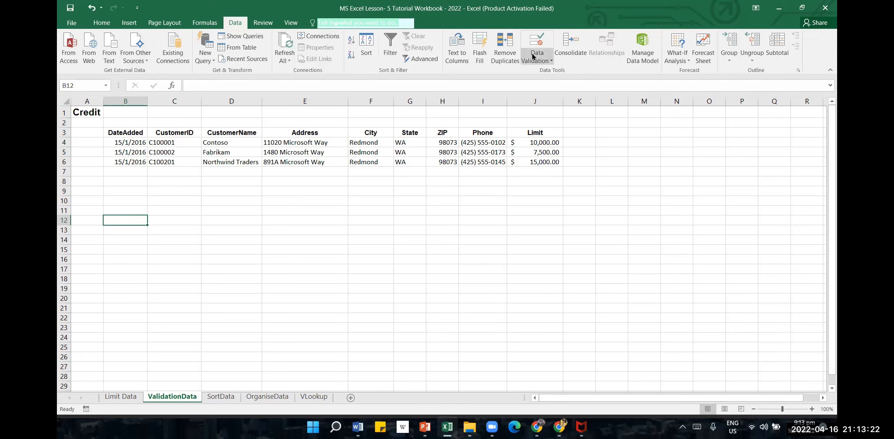
pyautogui.click(535, 221)
# Open the Data Validation settings for the limits in J4:J6, extending validation to the cells that have none
pyautogui.moveTo(542, 142); pyautogui.dragTo(544, 162)
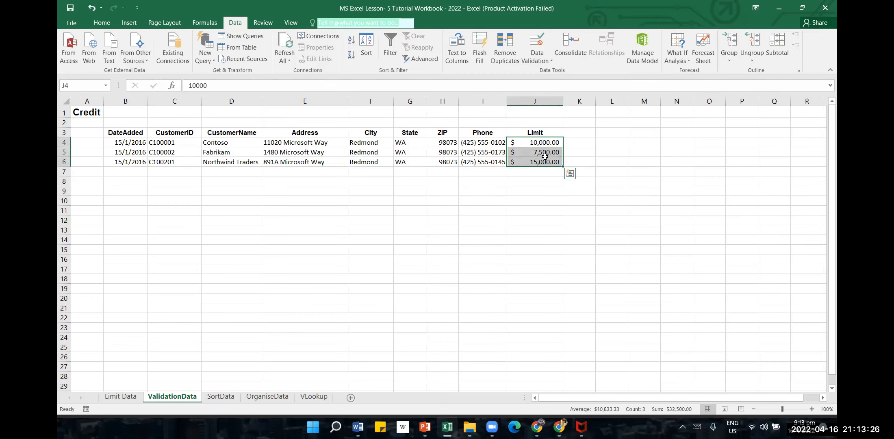
pyautogui.click(550, 64)
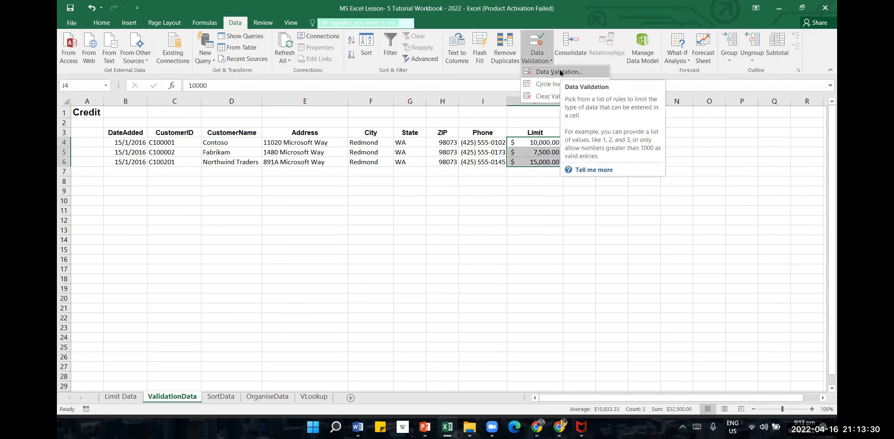
pyautogui.click(560, 72)
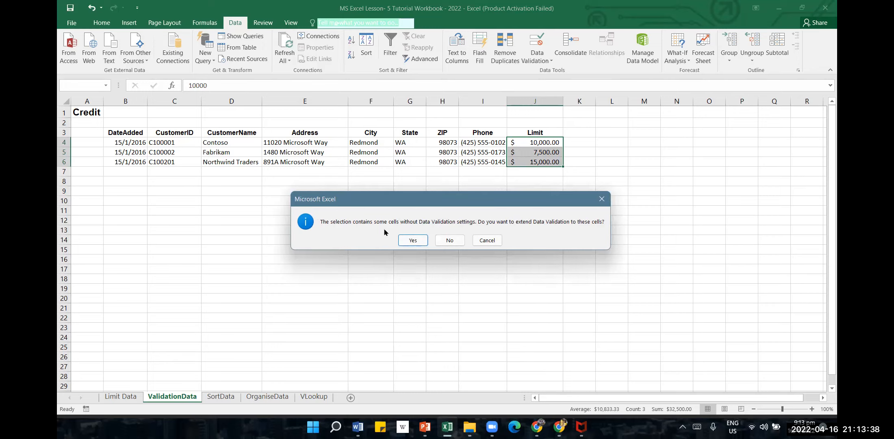
pyautogui.click(412, 238)
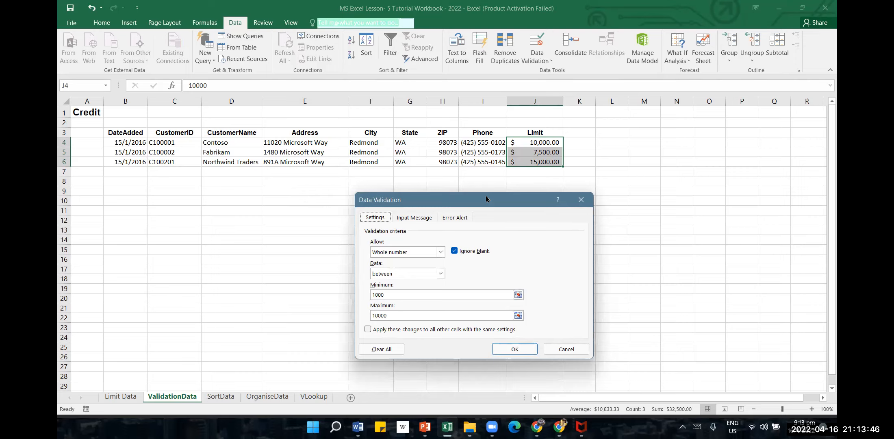
pyautogui.moveTo(475, 199); pyautogui.dragTo(458, 135)
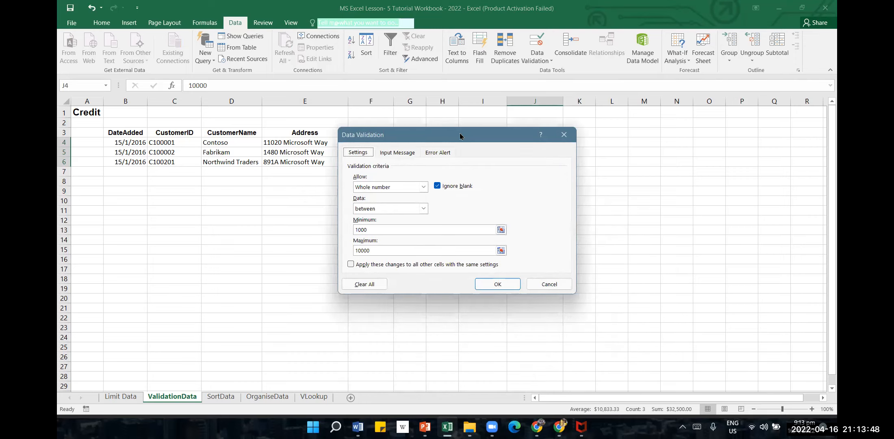
# Review the allowed data types for the validation rule and choose Whole number
pyautogui.click(425, 187)
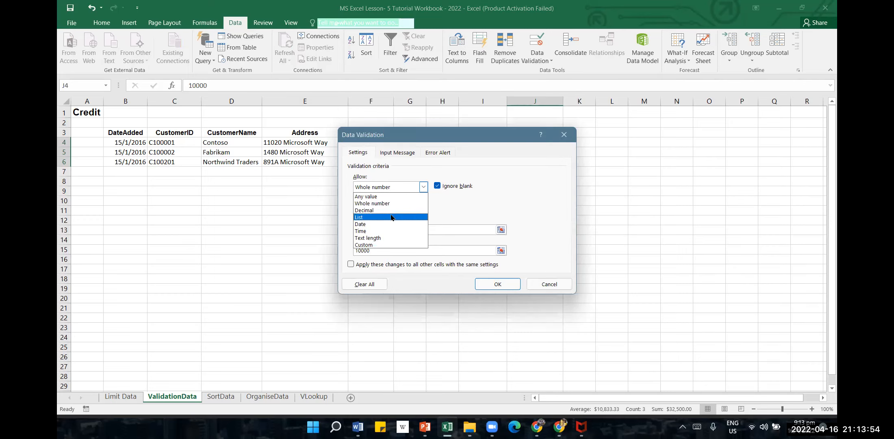
pyautogui.click(480, 140)
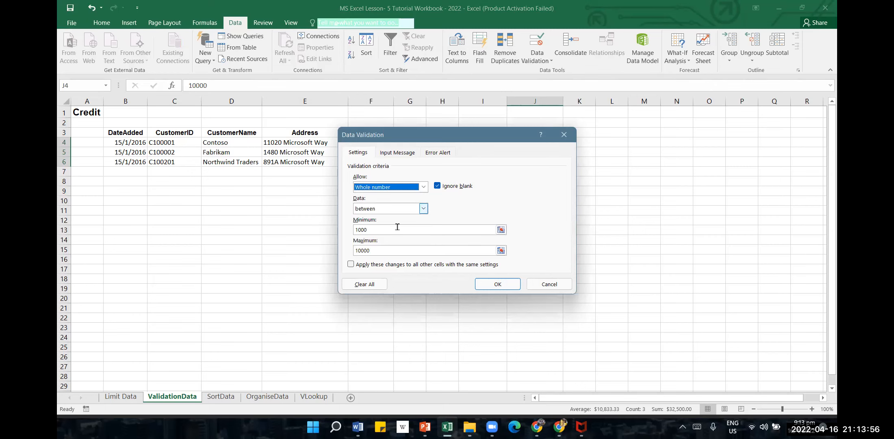
pyautogui.moveTo(505, 140); pyautogui.dragTo(372, 172)
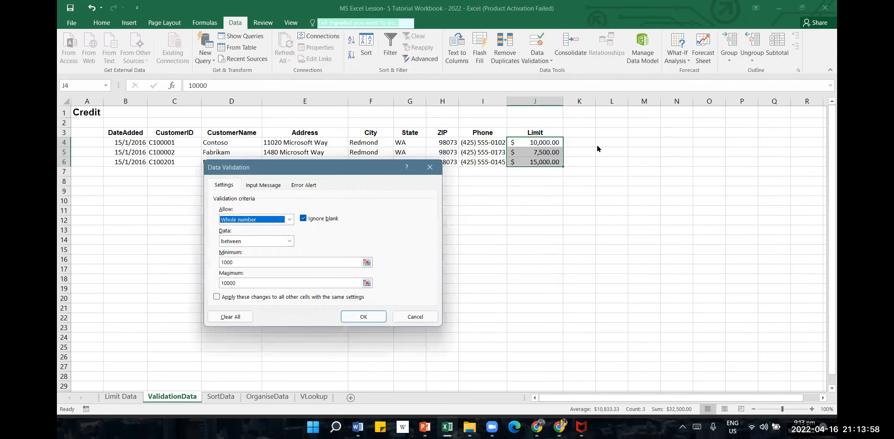
pyautogui.click(290, 219)
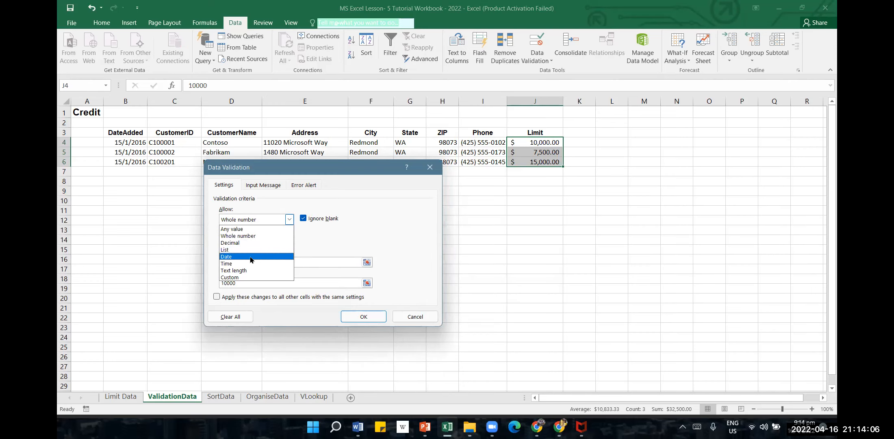
pyautogui.click(257, 238)
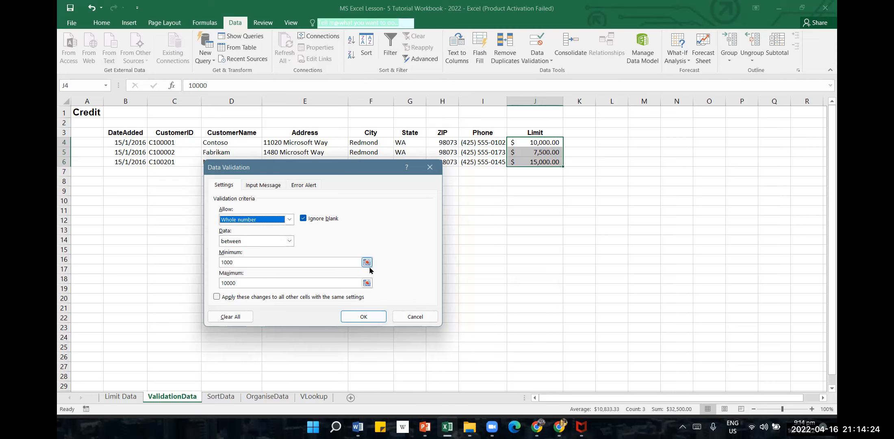
# Set the rule's minimum to 5000 and maximum to 12000, and apply it to J4:J6
pyautogui.moveTo(316, 265); pyautogui.dragTo(170, 265)
pyautogui.write('5')
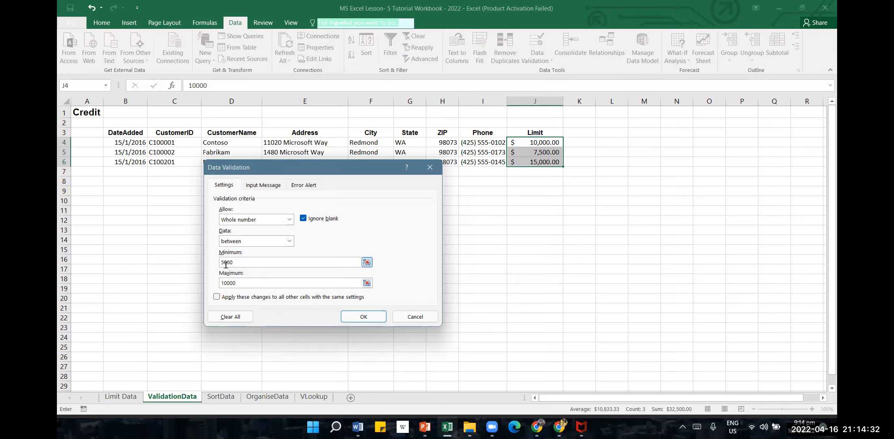
pyautogui.moveTo(239, 283); pyautogui.dragTo(200, 286)
pyautogui.write('12')
pyautogui.click(365, 317)
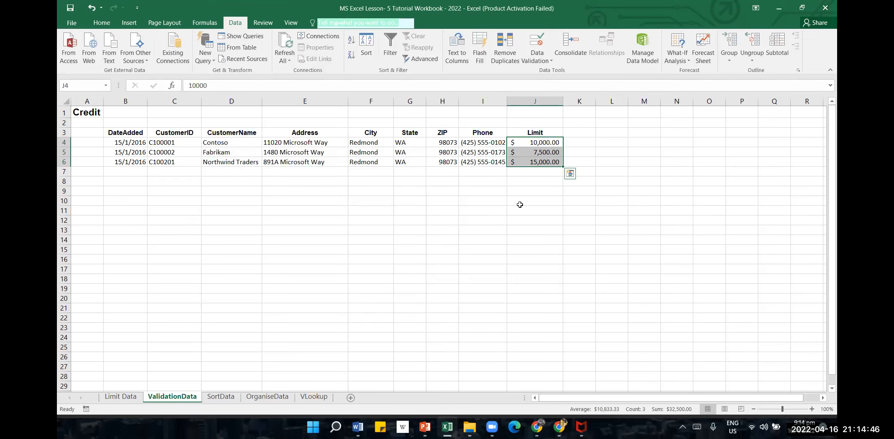
# Undo the validation rule and the changes made just before it, and return to the ValidationData worksheet
pyautogui.click(90, 16)
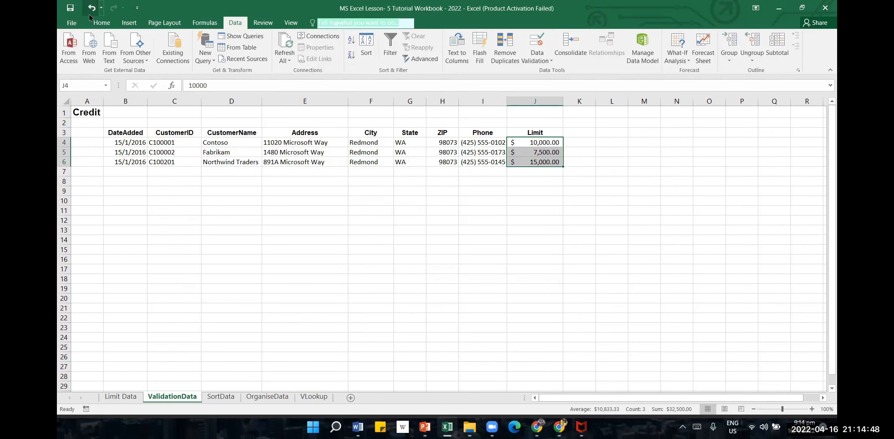
pyautogui.click(90, 16)
pyautogui.click(90, 16)
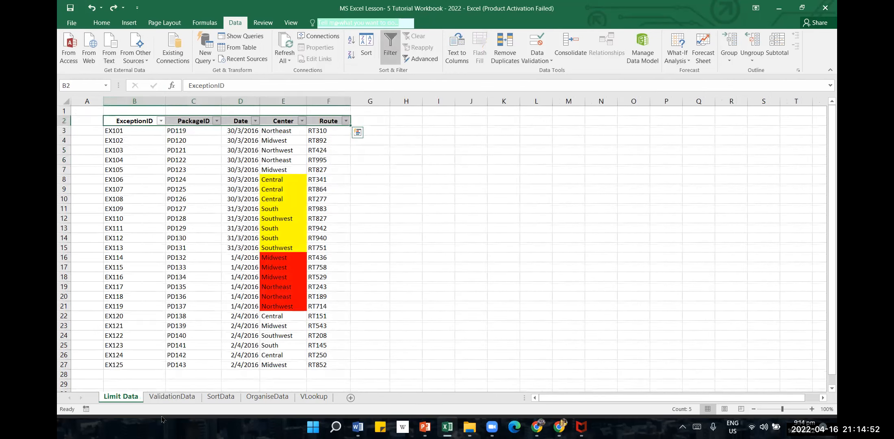
pyautogui.click(173, 396)
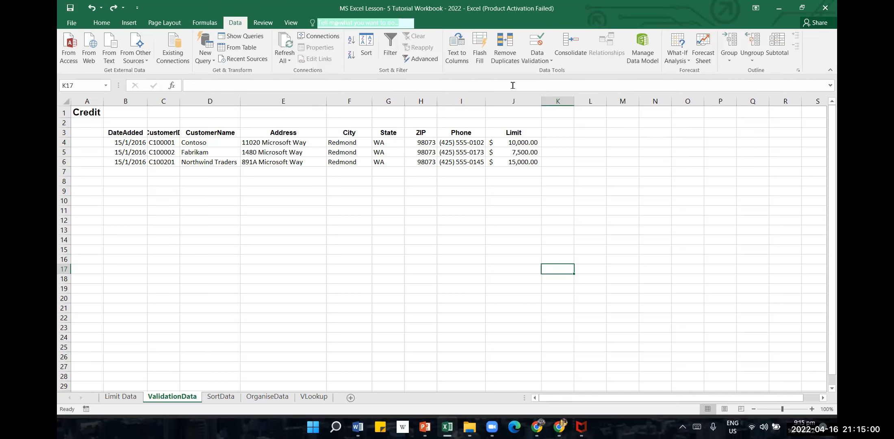
# Open the Data Validation settings for the Limit cells J4:J11, extending validation to the cells that have none
pyautogui.click(544, 61)
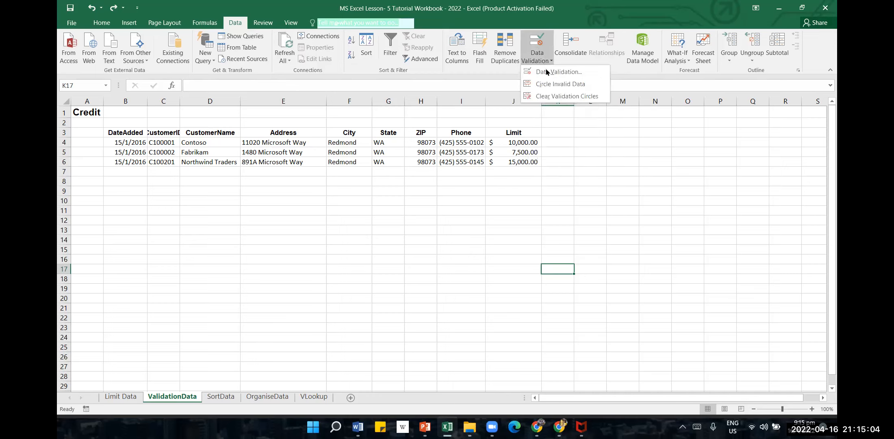
pyautogui.click(385, 243)
pyautogui.moveTo(522, 145); pyautogui.dragTo(528, 208)
pyautogui.click(537, 58)
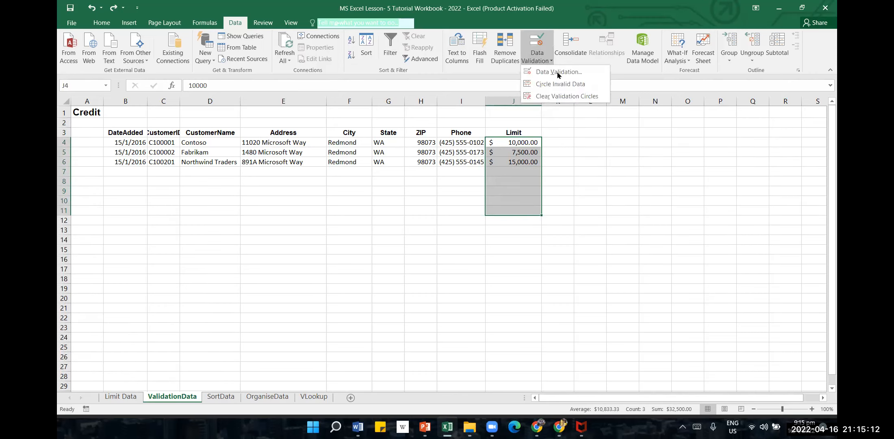
pyautogui.click(541, 72)
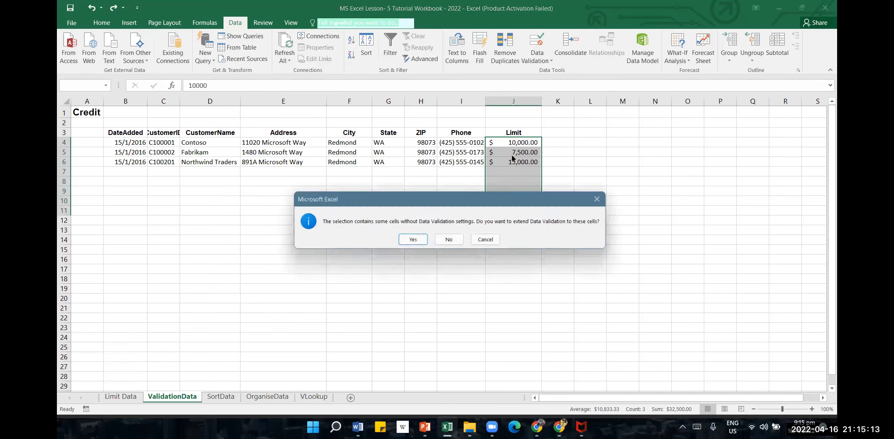
pyautogui.click(411, 239)
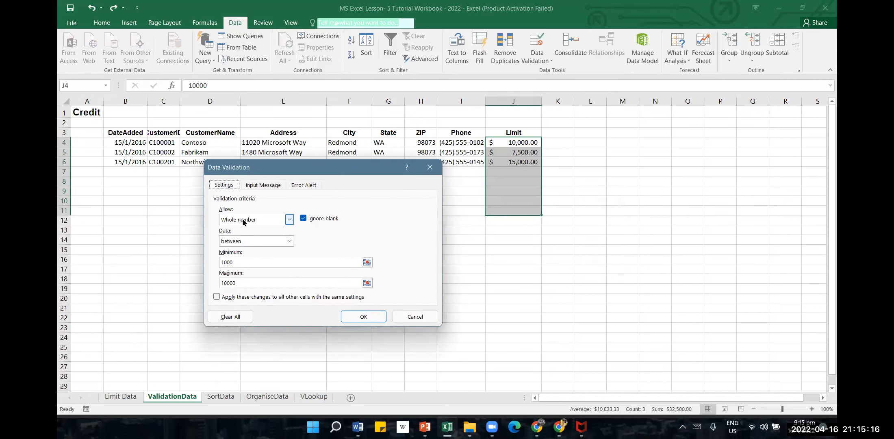
# Restrict J4:J11 to whole numbers between a minimum of 5000 and a maximum of 12000
pyautogui.click(275, 262)
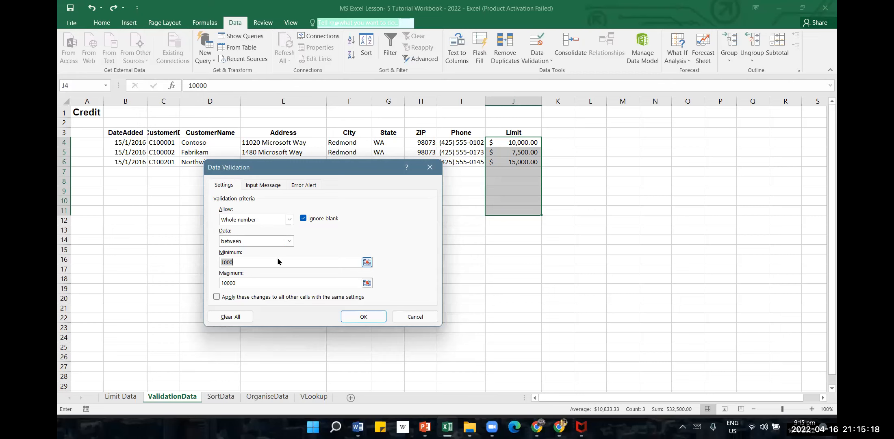
pyautogui.write('50')
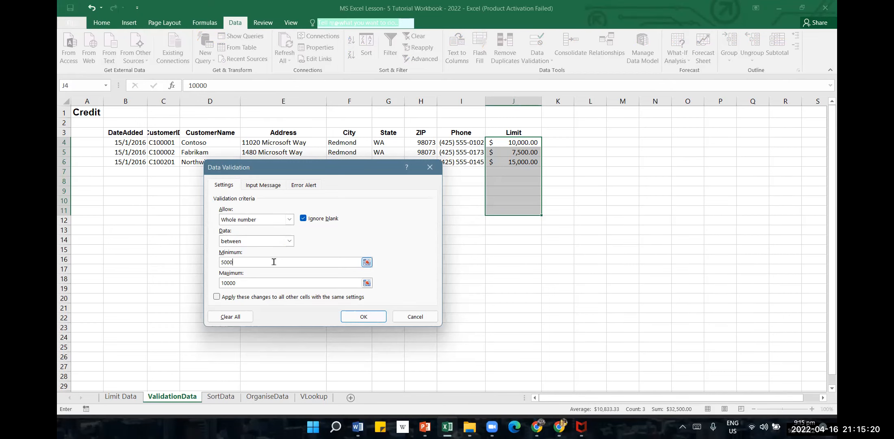
pyautogui.click(275, 282)
pyautogui.write('12')
pyautogui.click(362, 317)
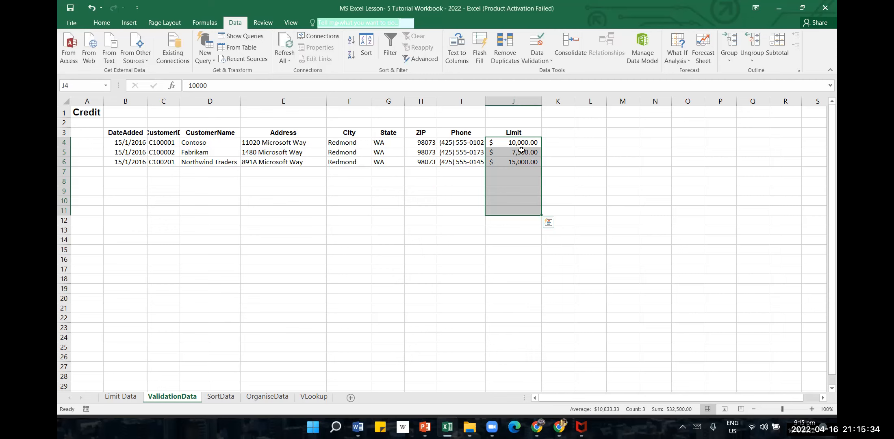
# Note the validation bounds beside the table by entering 5000 in L4 and 12000 in L5
pyautogui.click(534, 163)
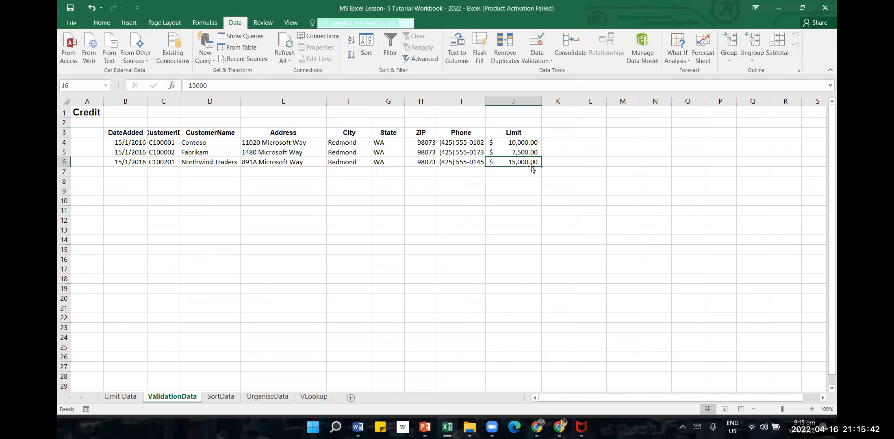
pyautogui.click(597, 142)
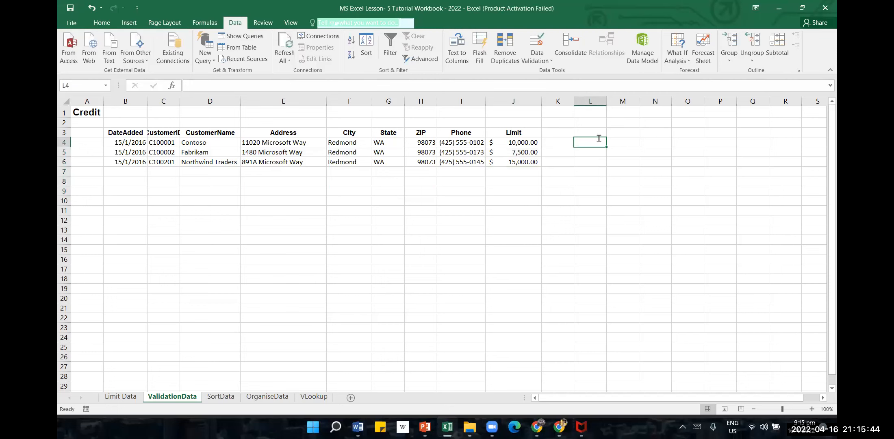
pyautogui.write('5000')
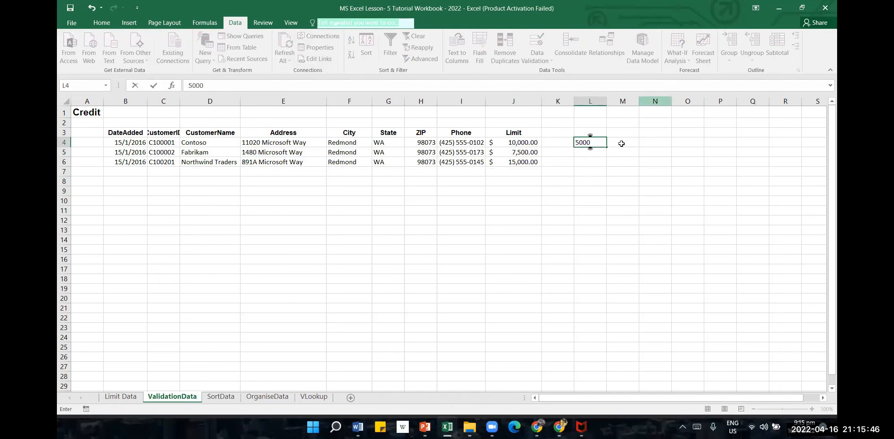
pyautogui.click(598, 155)
pyautogui.write('12000')
pyautogui.click(569, 191)
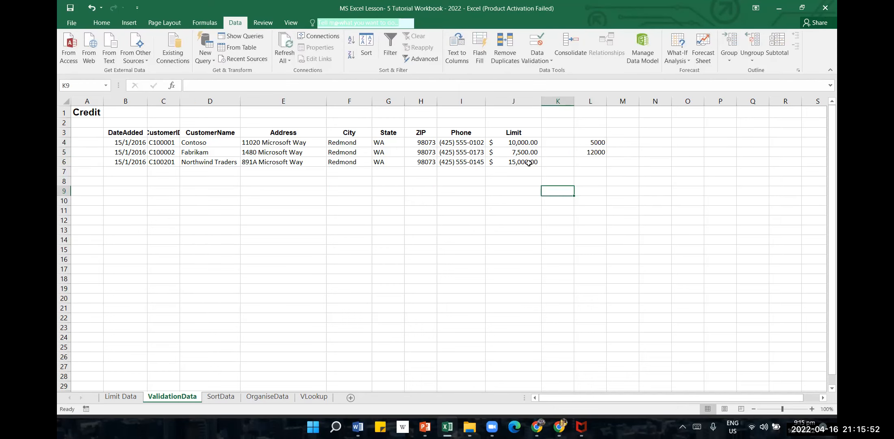
# Circle the invalid data among the Limit values in J4:J6
pyautogui.click(532, 143)
pyautogui.moveTo(532, 143); pyautogui.dragTo(534, 163)
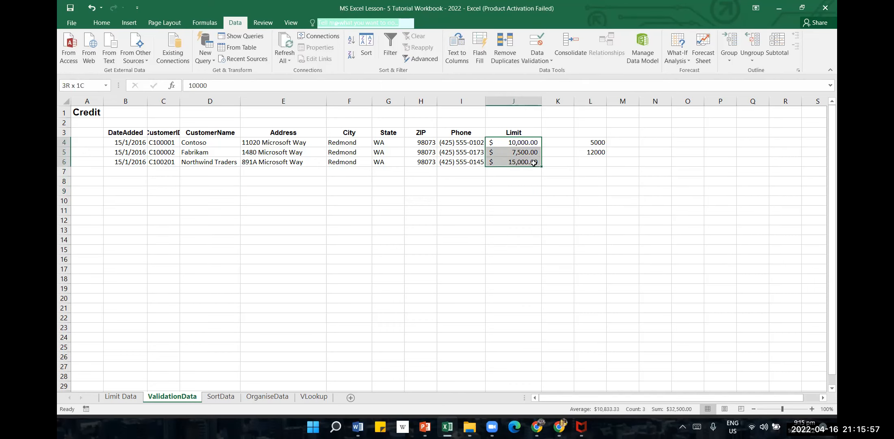
pyautogui.click(548, 61)
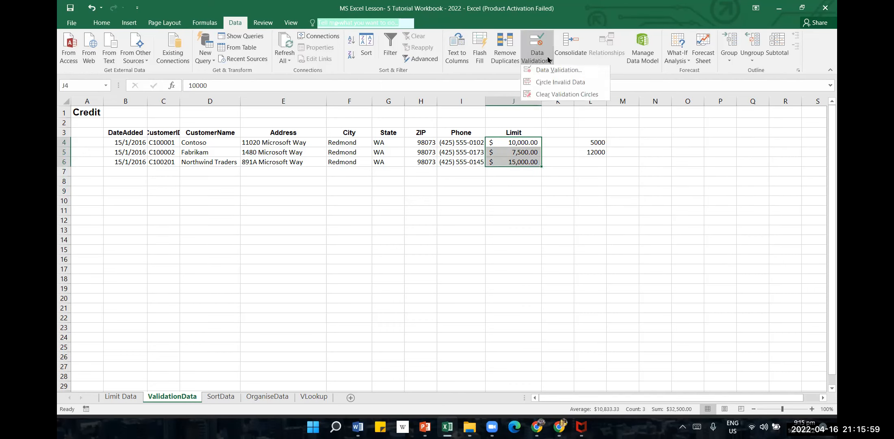
pyautogui.click(575, 84)
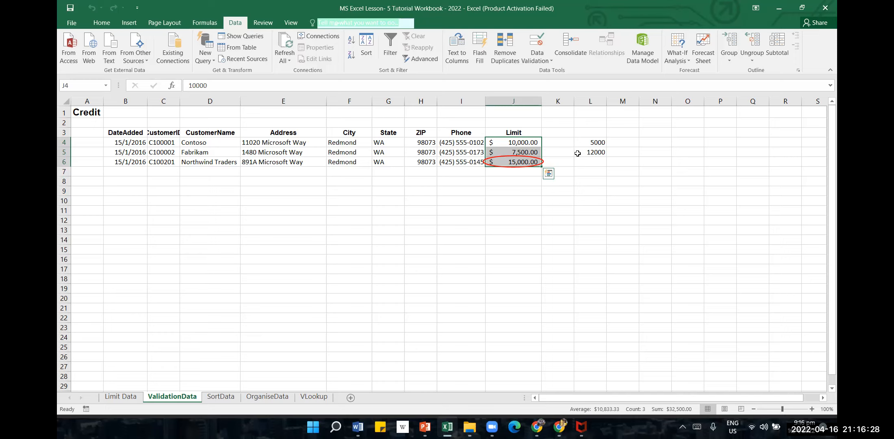
pyautogui.click(536, 59)
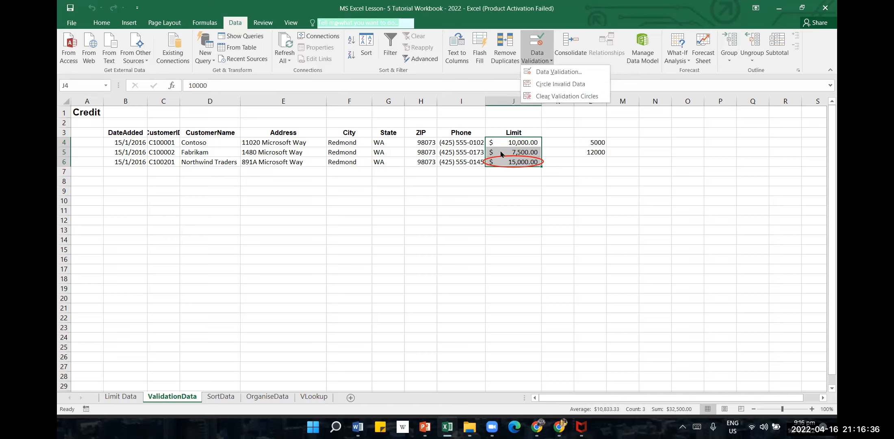
pyautogui.click(605, 197)
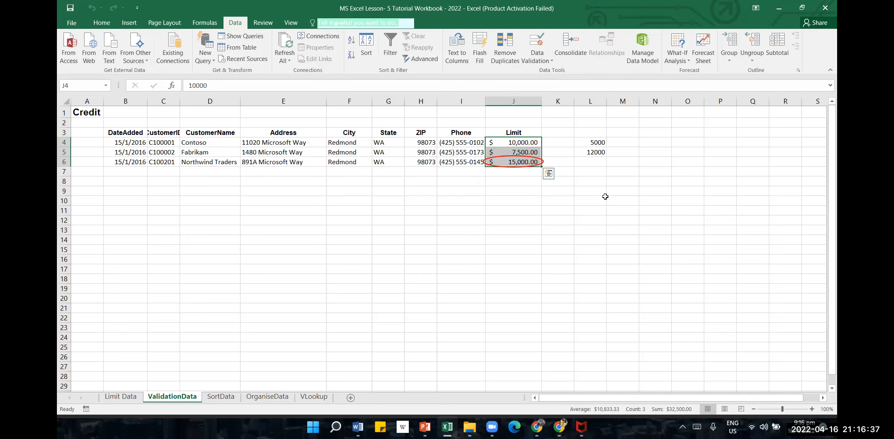
pyautogui.click(608, 143)
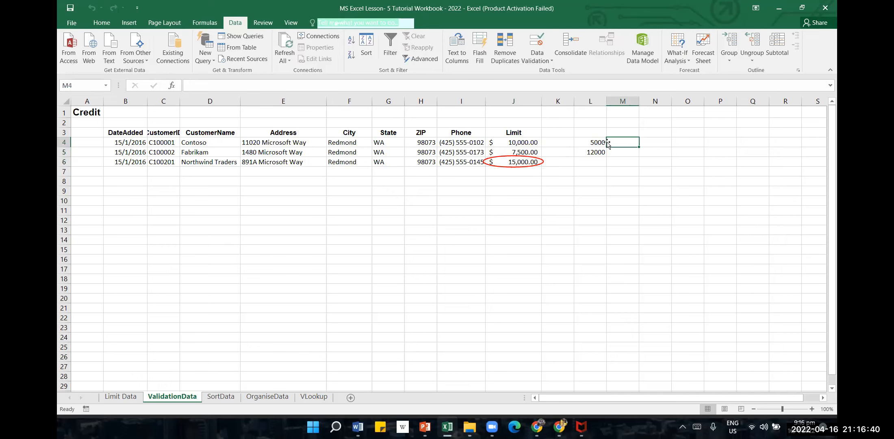
pyautogui.click(594, 151)
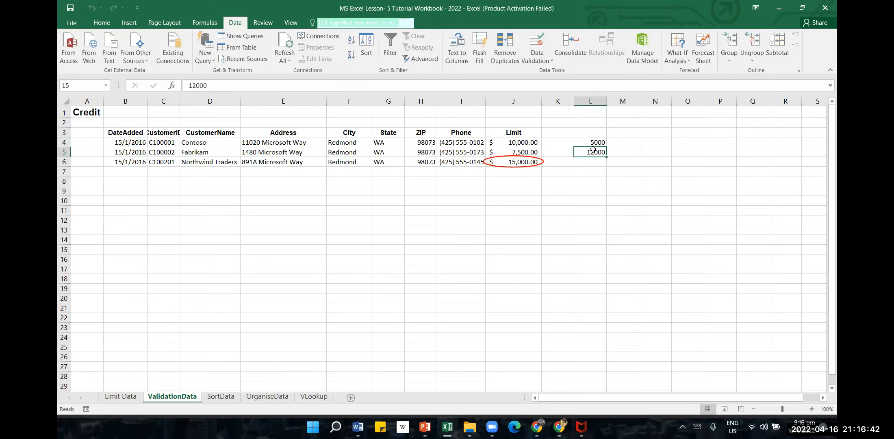
pyautogui.click(532, 139)
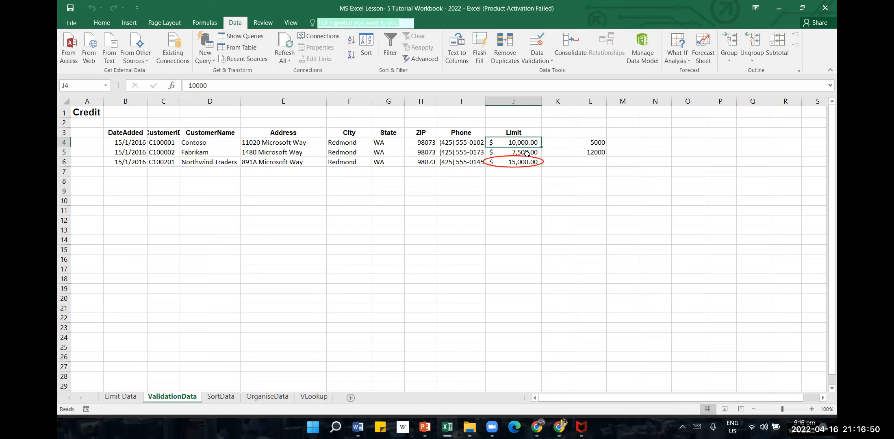
pyautogui.click(585, 150)
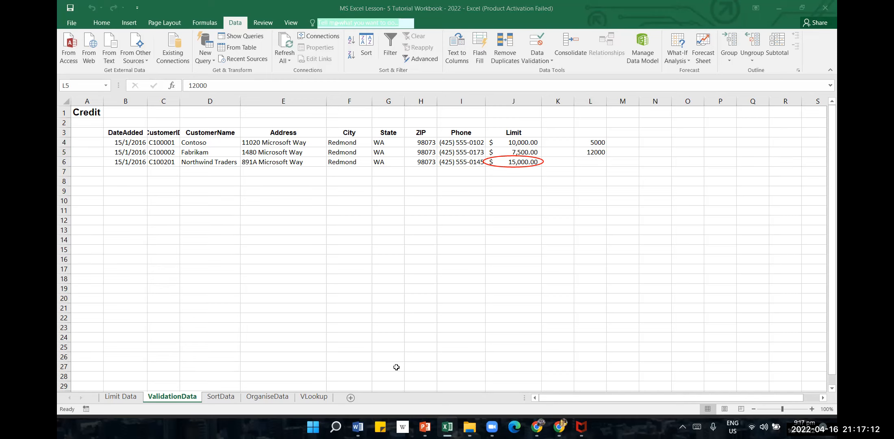
pyautogui.press('super+z')
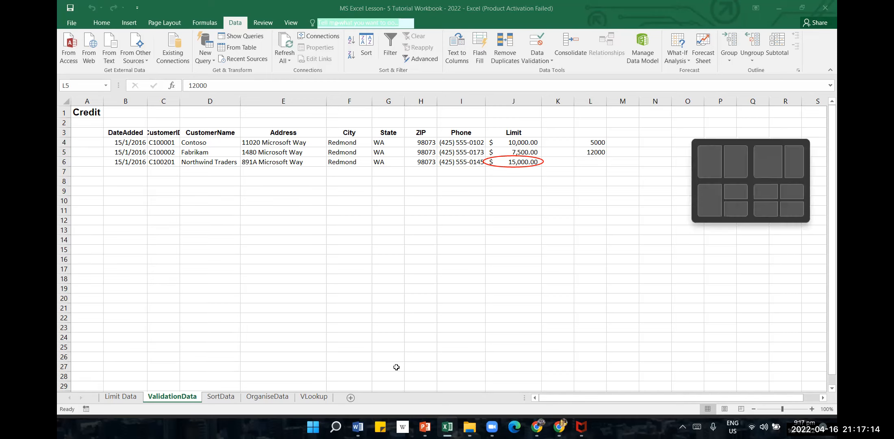
pyautogui.press('Escape')
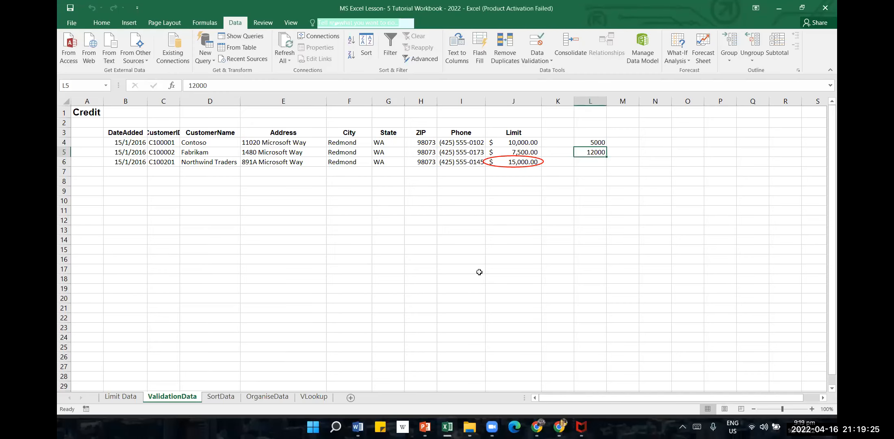
# Test the validation rule by trying to enter 20000 in J7, and dismiss the error alert
pyautogui.click(512, 175)
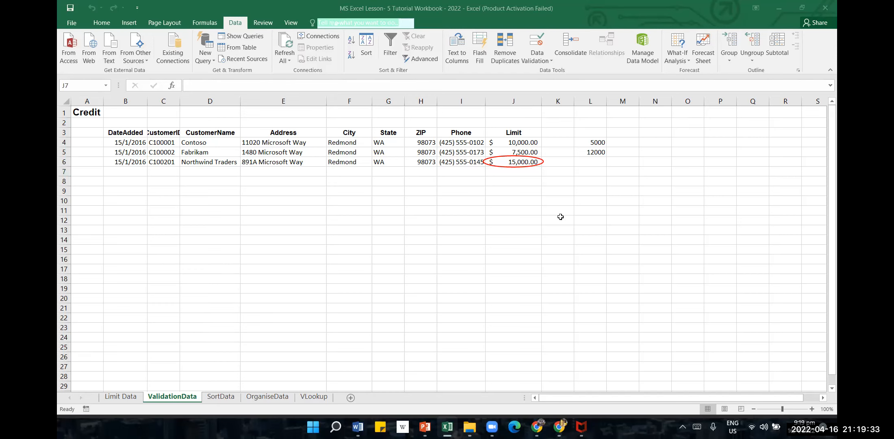
pyautogui.click(529, 170)
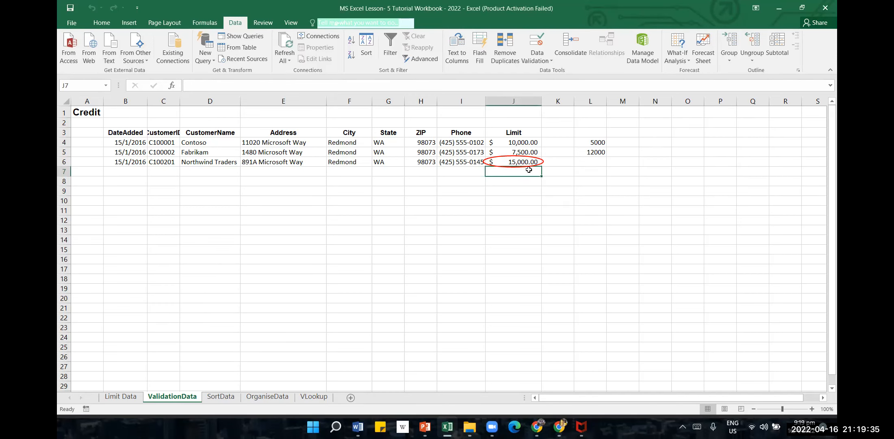
pyautogui.write('20000')
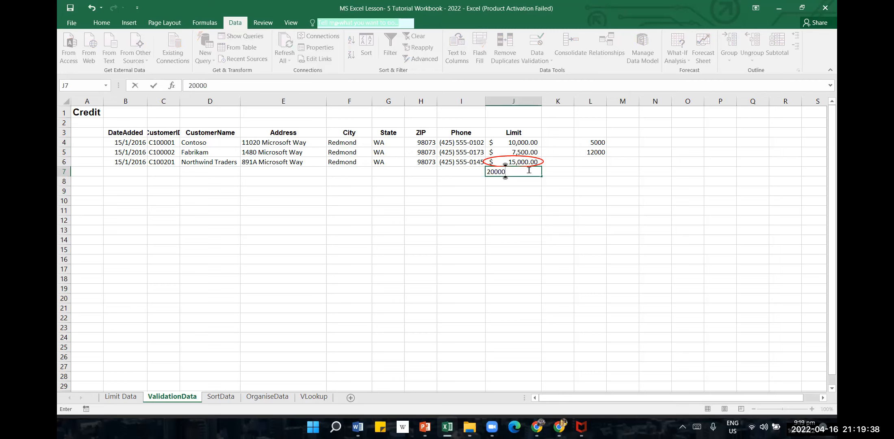
pyautogui.click(512, 200)
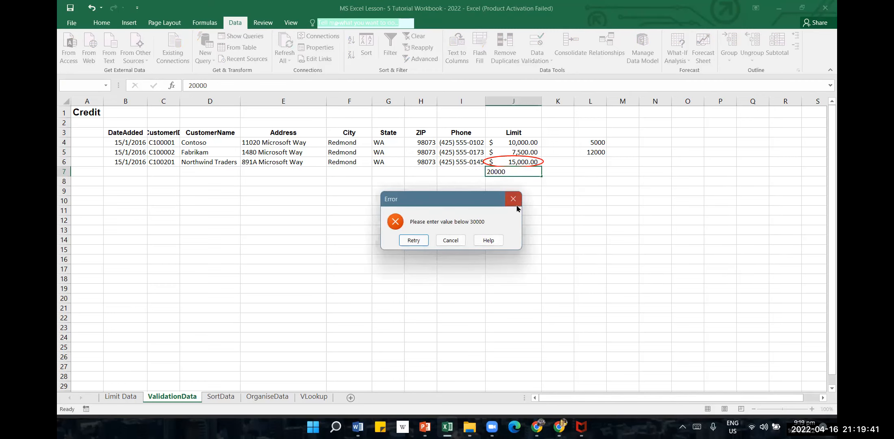
pyautogui.click(513, 200)
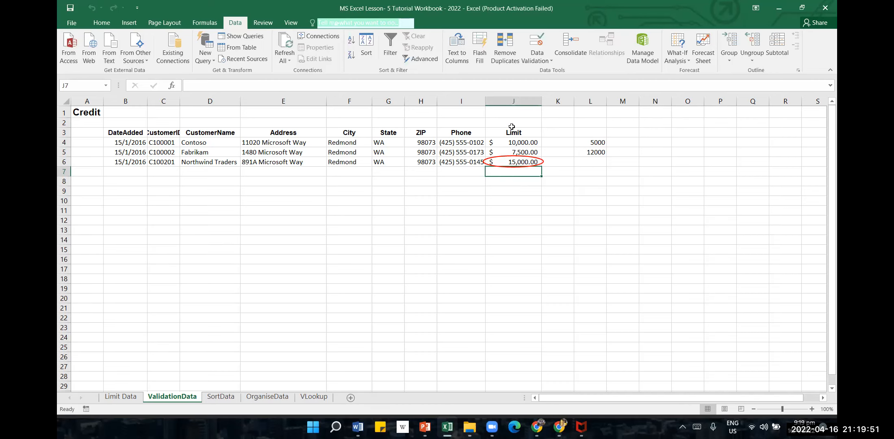
# Open the error alert settings of the validation rule for J7
pyautogui.click(547, 64)
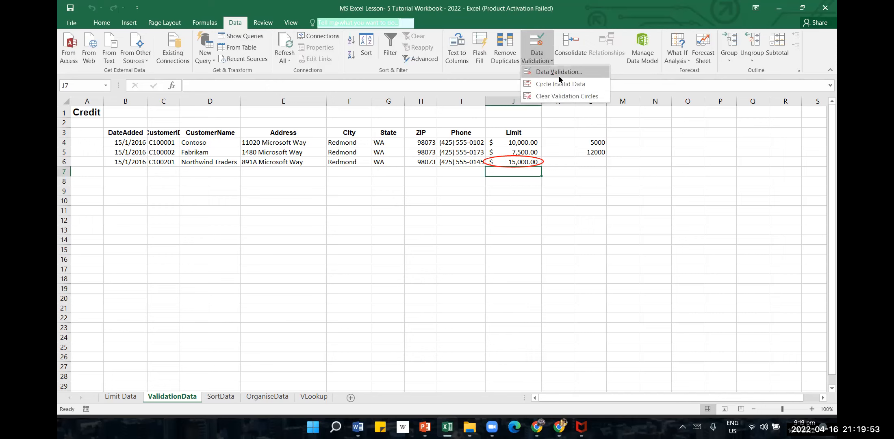
pyautogui.click(559, 77)
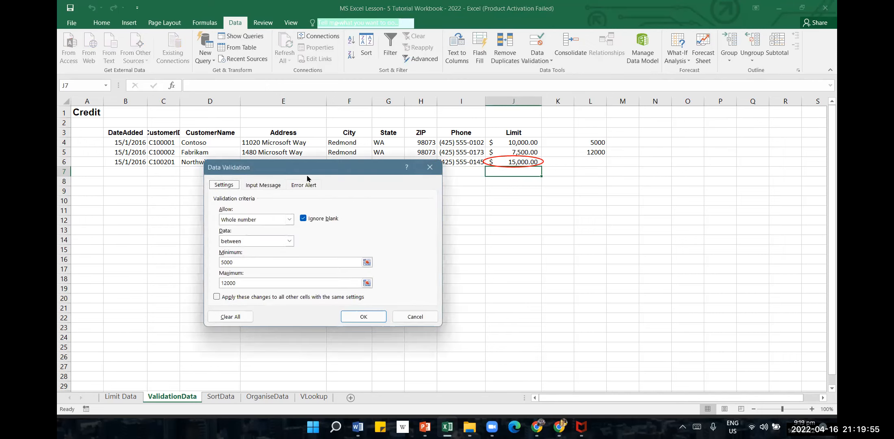
pyautogui.click(273, 185)
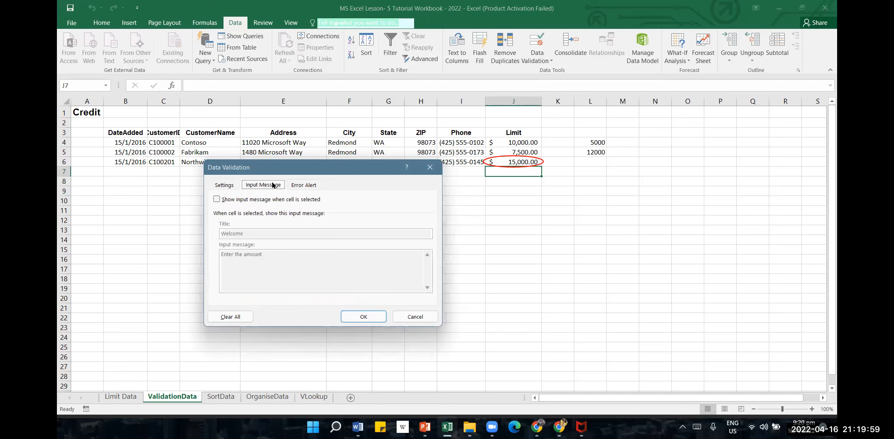
pyautogui.click(306, 189)
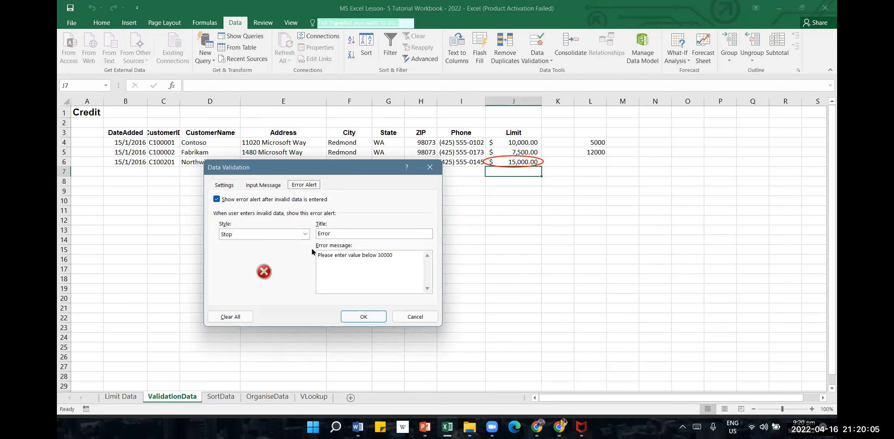
# Preview the Warning and Information alert styles, and set the style back to Stop
pyautogui.click(397, 259)
pyautogui.click(303, 236)
pyautogui.click(294, 250)
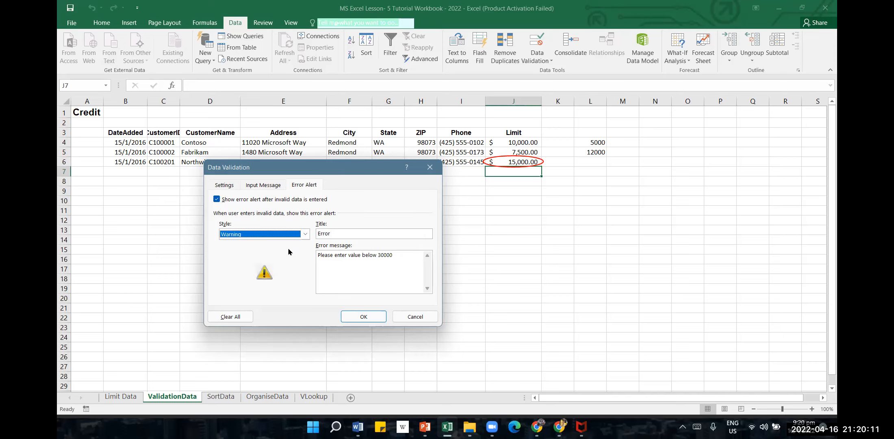
pyautogui.click(304, 234)
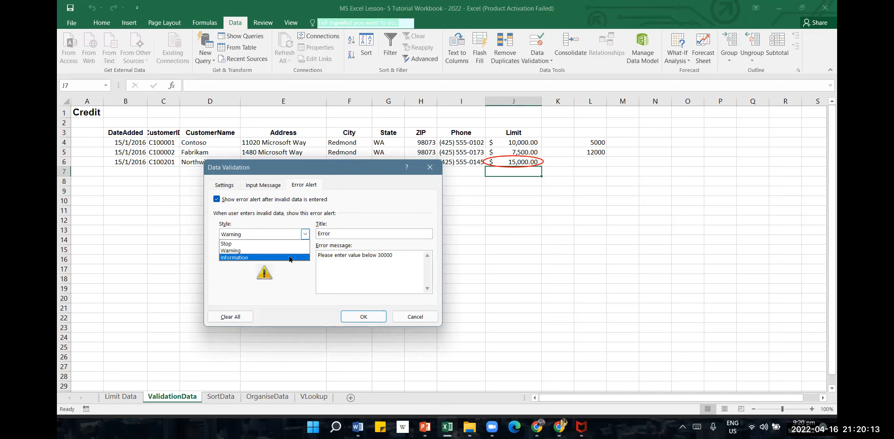
pyautogui.click(289, 258)
pyautogui.click(305, 234)
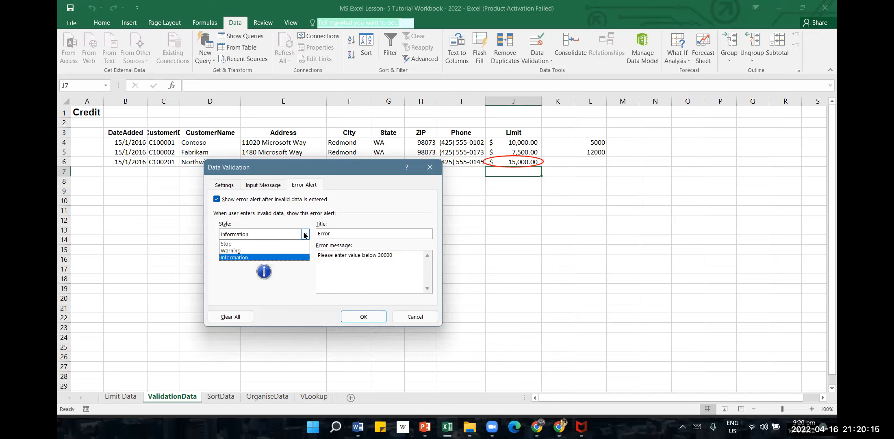
pyautogui.click(287, 244)
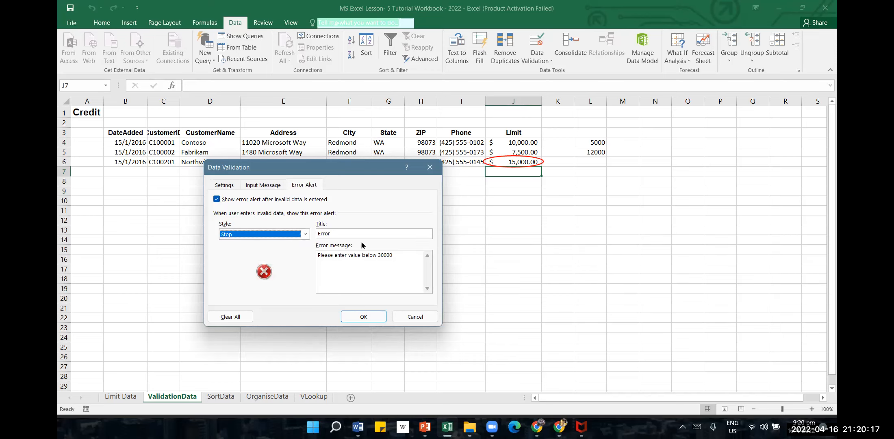
# Change the error message for J7 to "Please enter value between 5000 and 12000" and apply it
pyautogui.click(340, 234)
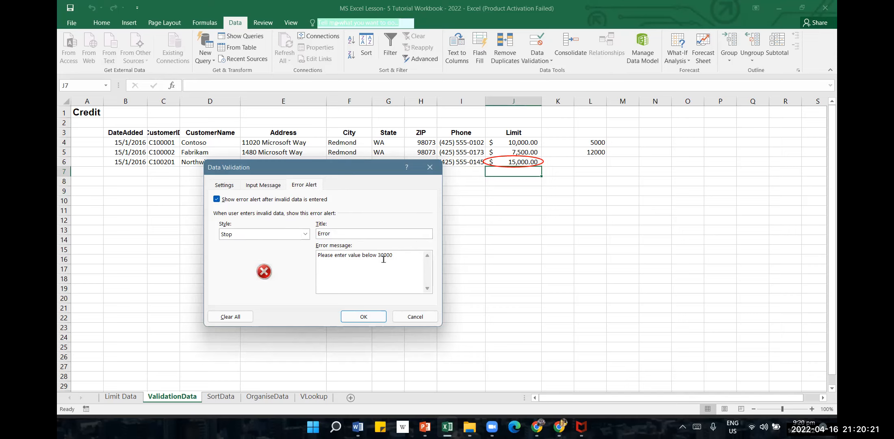
pyautogui.click(397, 257)
pyautogui.press('BackSpace')
pyautogui.press('BackSpace')
pyautogui.press('BackSpace')
pyautogui.press('BackSpace')
pyautogui.press('BackSpace')
pyautogui.press('BackSpace')
pyautogui.press('BackSpace')
pyautogui.press('BackSpace')
pyautogui.press('BackSpace')
pyautogui.write('tween 5000 and 1200')
pyautogui.click(361, 317)
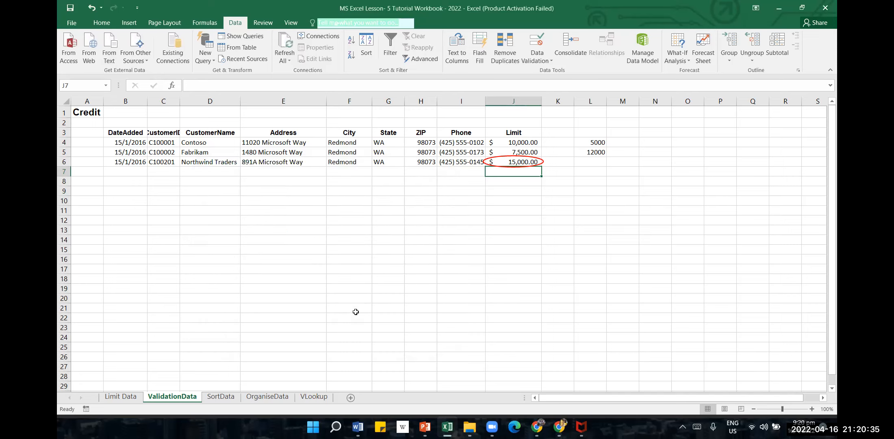
# Check the revised error message by trying 20000 in J7, and discard the entry
pyautogui.click(515, 259)
pyautogui.click(539, 176)
pyautogui.write('20')
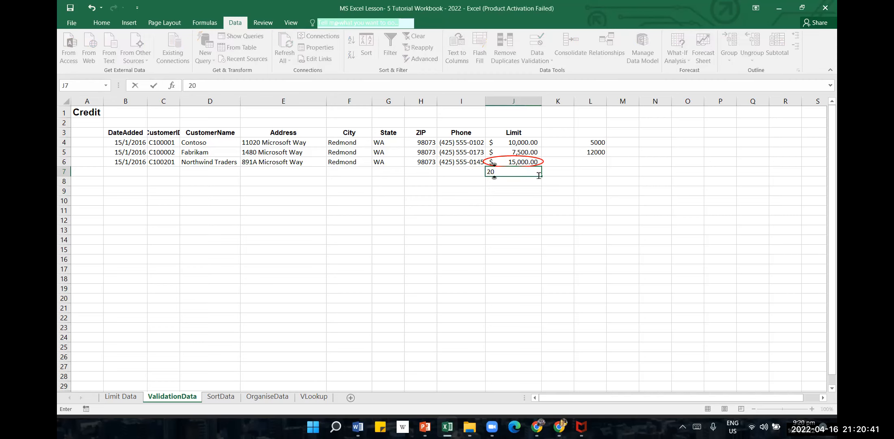
pyautogui.write('000')
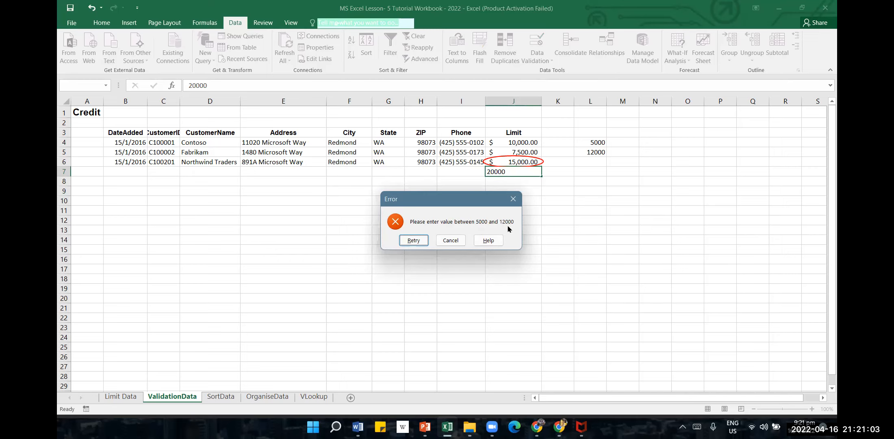
pyautogui.click(514, 199)
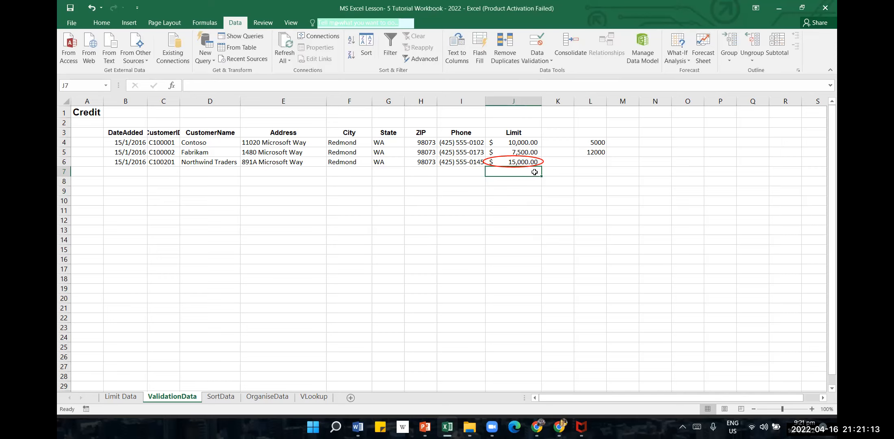
# Enter a limit of 11999 in J7
pyautogui.write('11999')
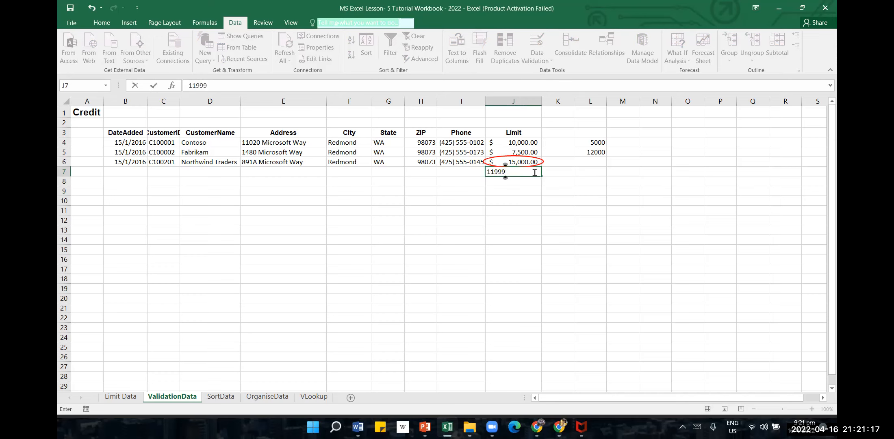
pyautogui.click(517, 193)
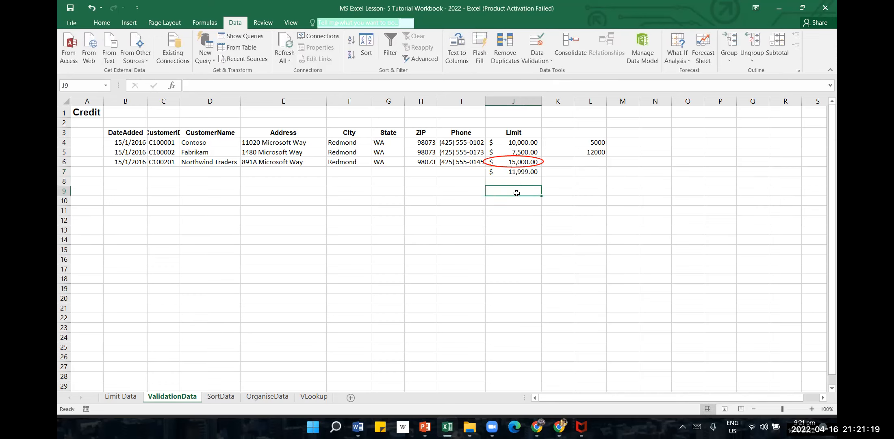
# Try to enter 12001 in J8 and cancel the entry
pyautogui.click(534, 178)
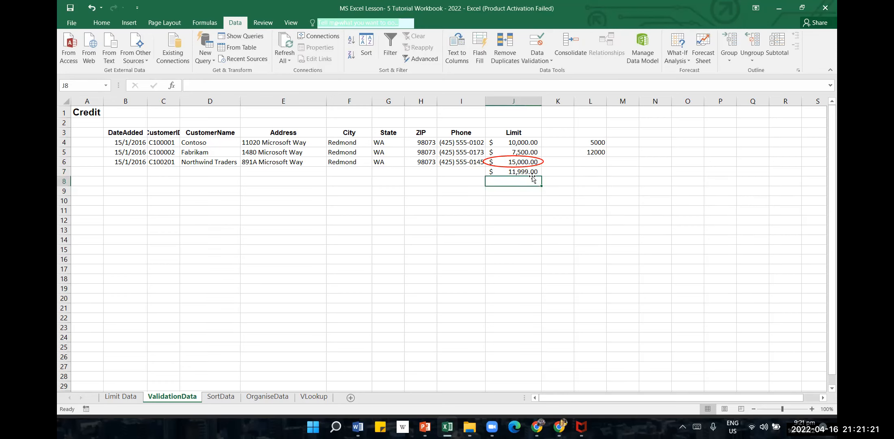
pyautogui.write('1200')
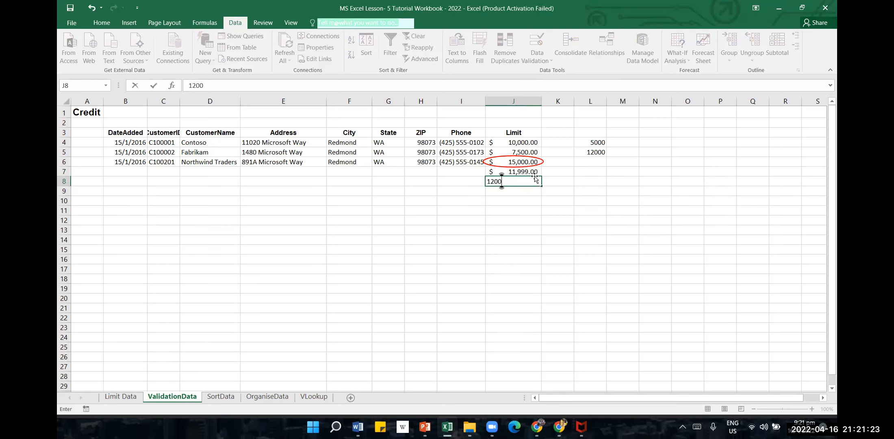
pyautogui.write('1')
pyautogui.press('Return')
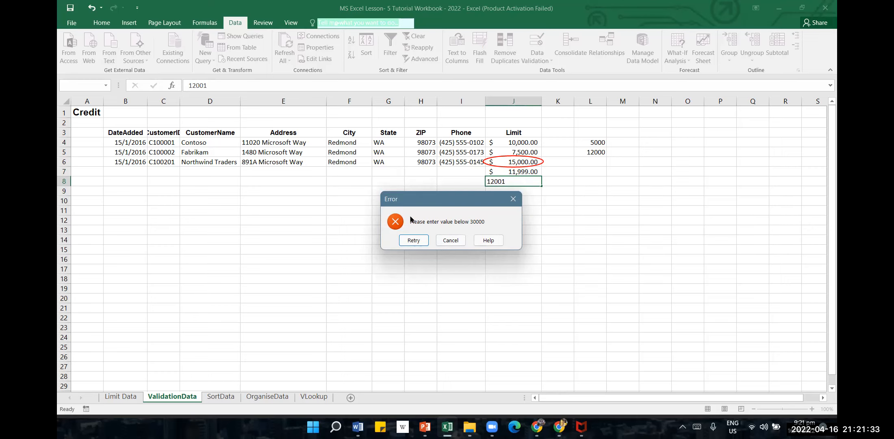
pyautogui.click(449, 241)
# Change the error message for the validation in J8:J10 to "Please enter value between 5000 and 12000" and apply it
pyautogui.click(527, 193)
pyautogui.moveTo(533, 182); pyautogui.dragTo(533, 203)
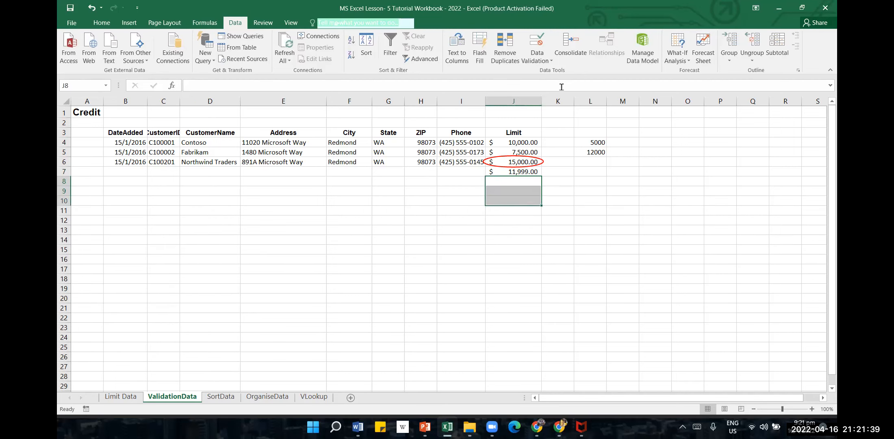
pyautogui.click(538, 60)
pyautogui.click(547, 73)
pyautogui.moveTo(397, 255); pyautogui.dragTo(362, 255)
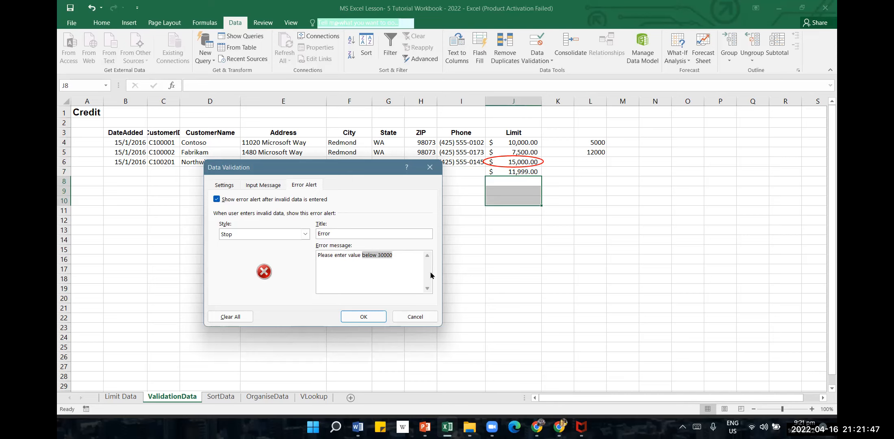
pyautogui.write('between 5000 and 12000')
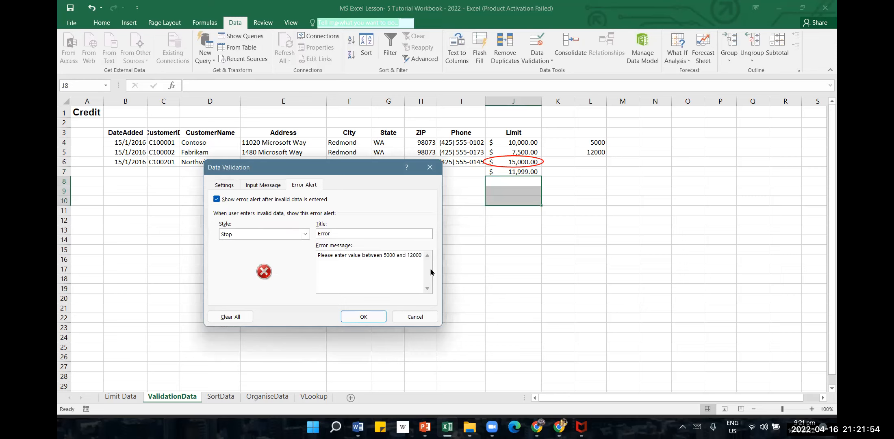
pyautogui.click(363, 316)
pyautogui.click(533, 288)
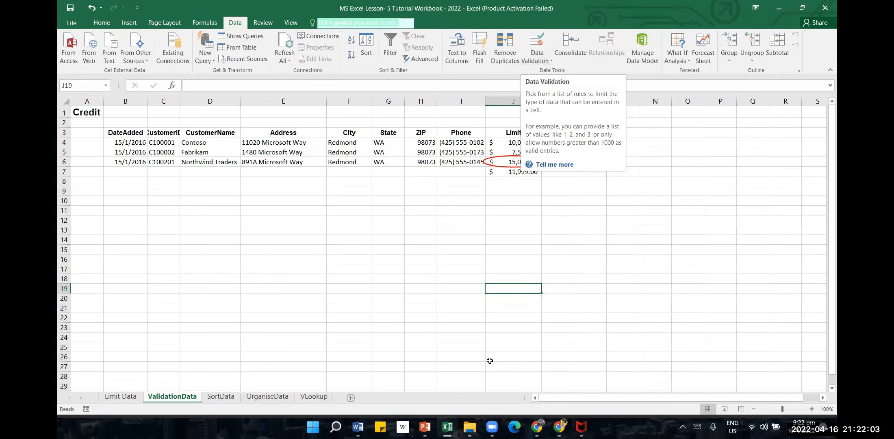
# Switch to PowerPoint to check the data validation topics in the lesson outline, and return to the Excel workbook
pyautogui.hotkey('alt', 'Tab')
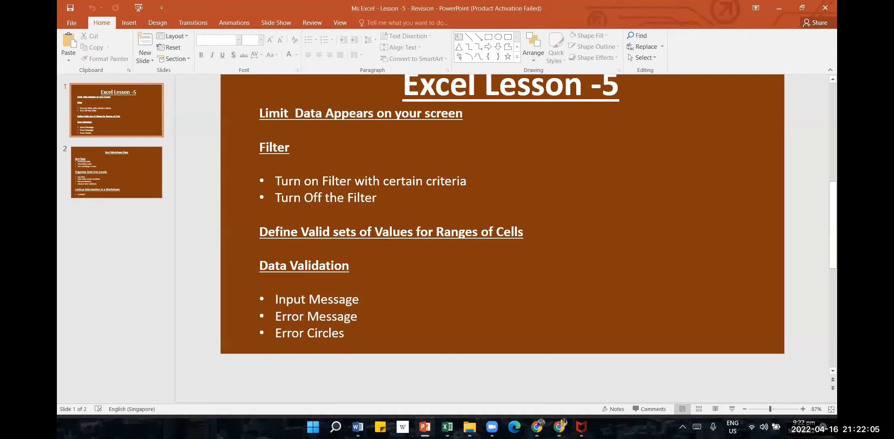
pyautogui.click(779, 8)
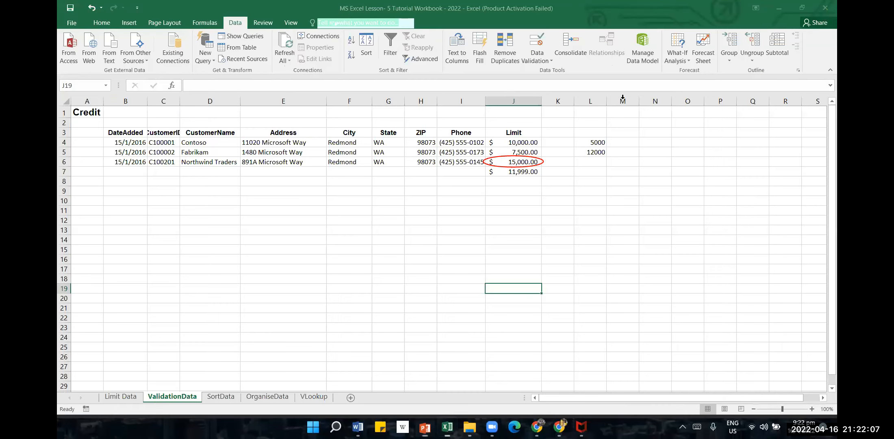
# Enable the input message for cell J8 and set its title to "Attention!"
pyautogui.click(529, 184)
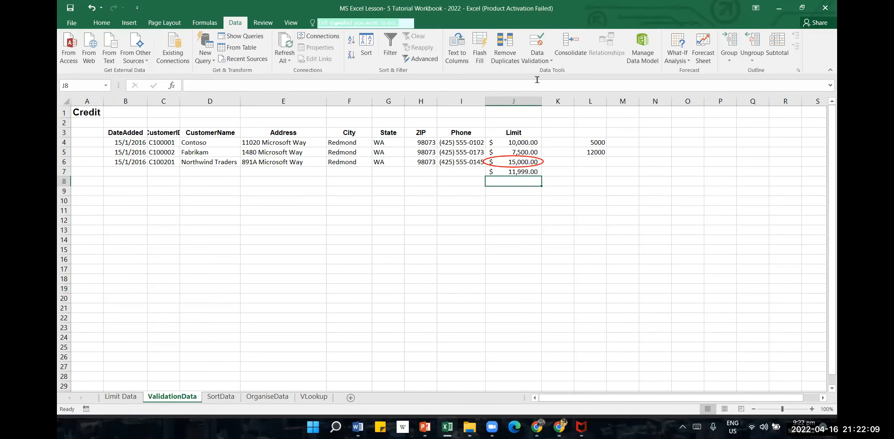
pyautogui.click(542, 49)
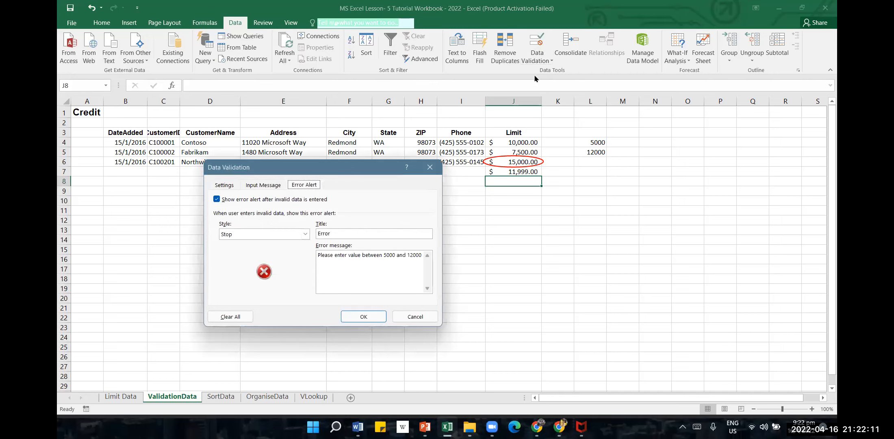
pyautogui.click(251, 188)
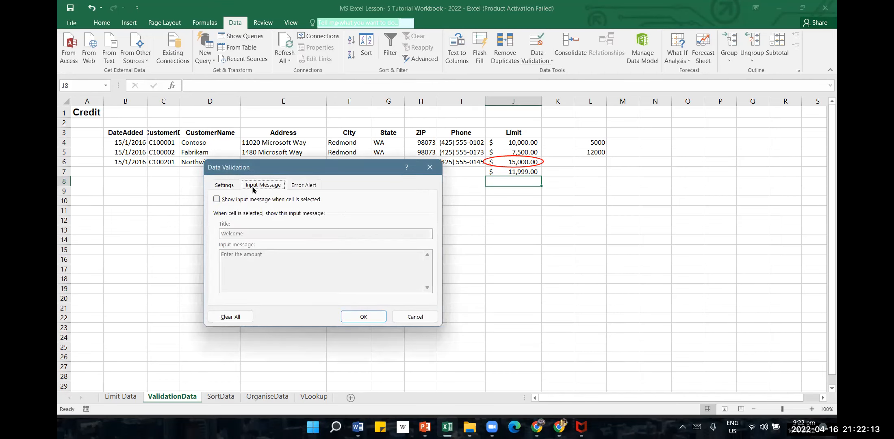
pyautogui.click(217, 200)
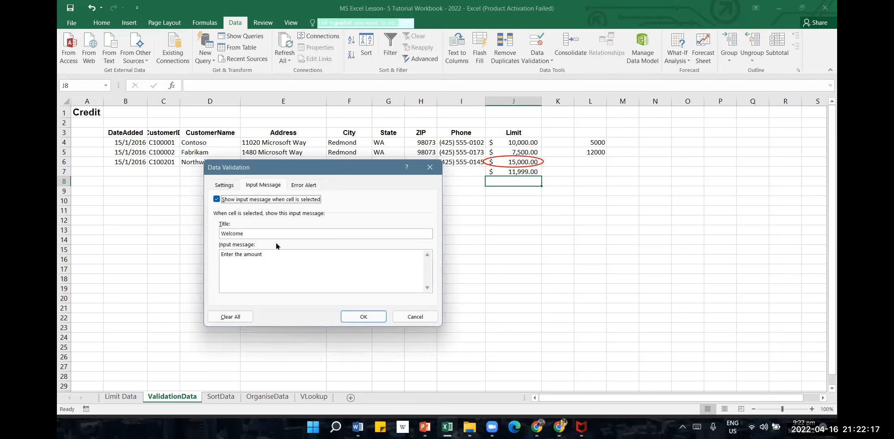
pyautogui.doubleClick(258, 234)
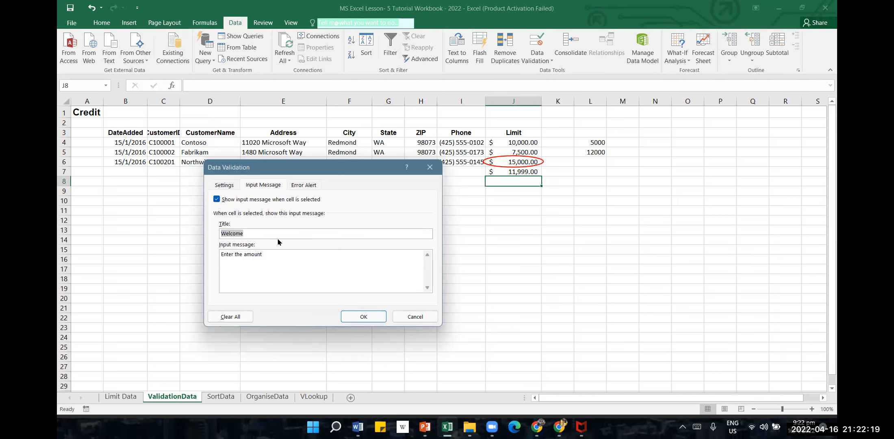
pyautogui.write('Attention!')
# Set J8's input message text to "Please enter value between 5000 and 12000" and apply the validation
pyautogui.moveTo(286, 254); pyautogui.dragTo(151, 259)
pyautogui.write('P')
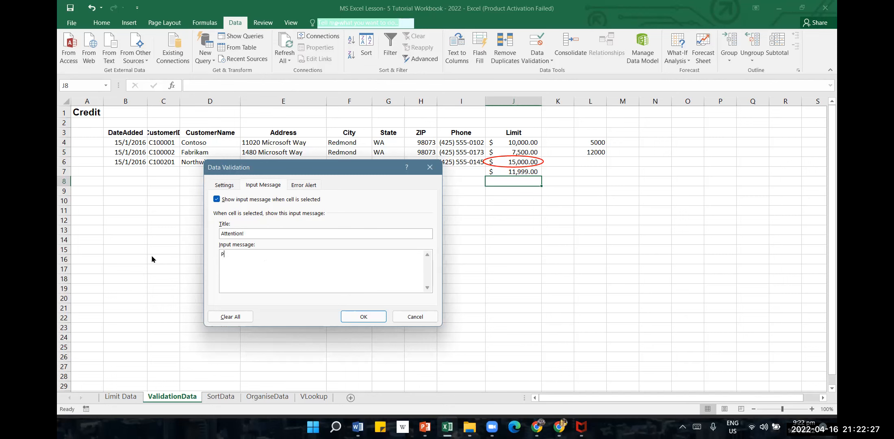
pyautogui.write('lease enter value between 5000 and 12000')
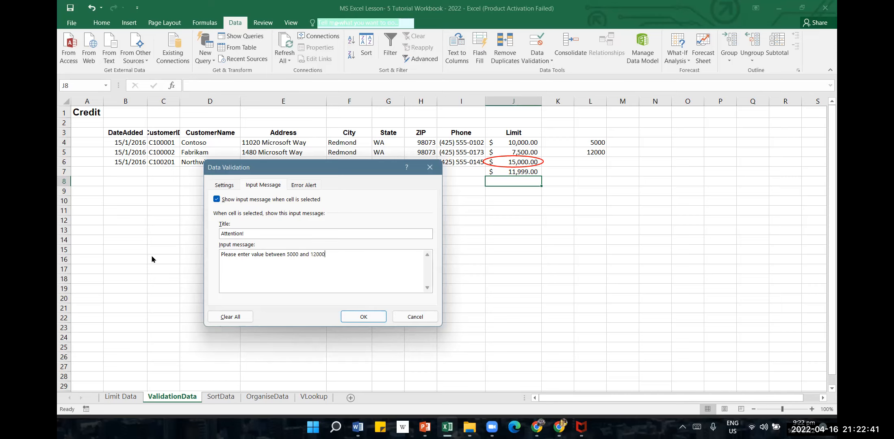
pyautogui.click(363, 318)
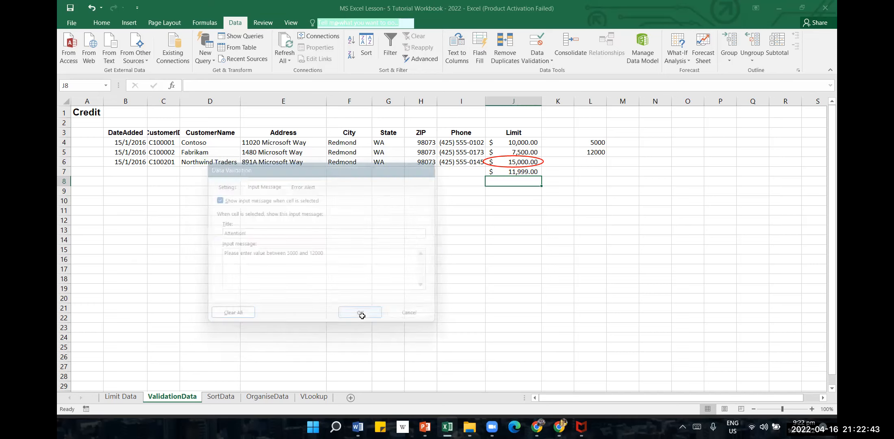
# Check the input message shown on J8 and review its settings in the Data Validation dialog
pyautogui.click(630, 288)
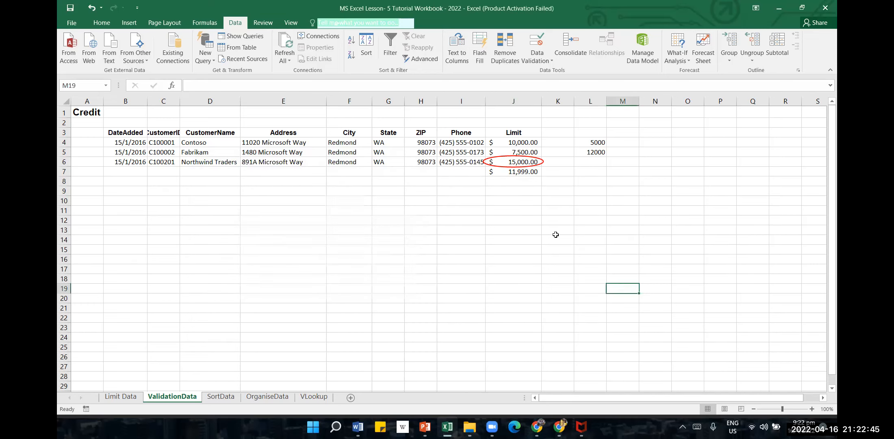
pyautogui.click(528, 181)
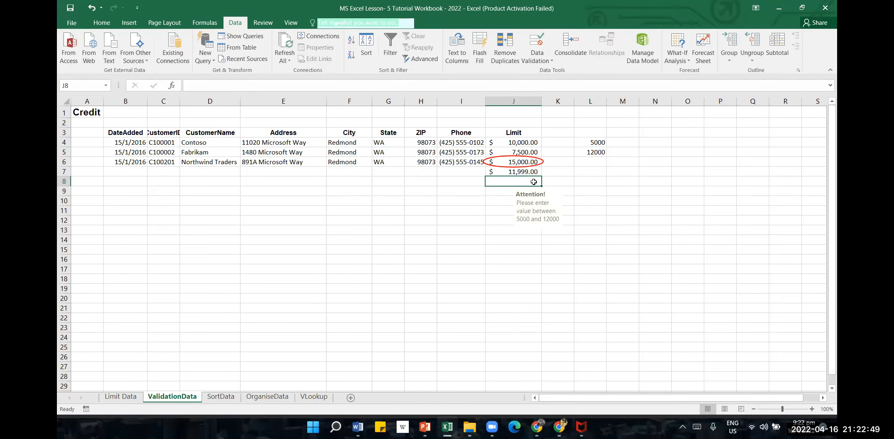
pyautogui.click(537, 56)
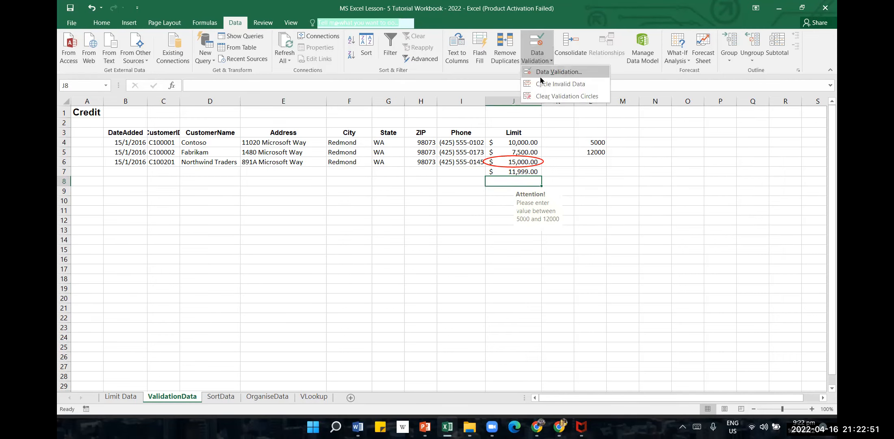
pyautogui.click(541, 75)
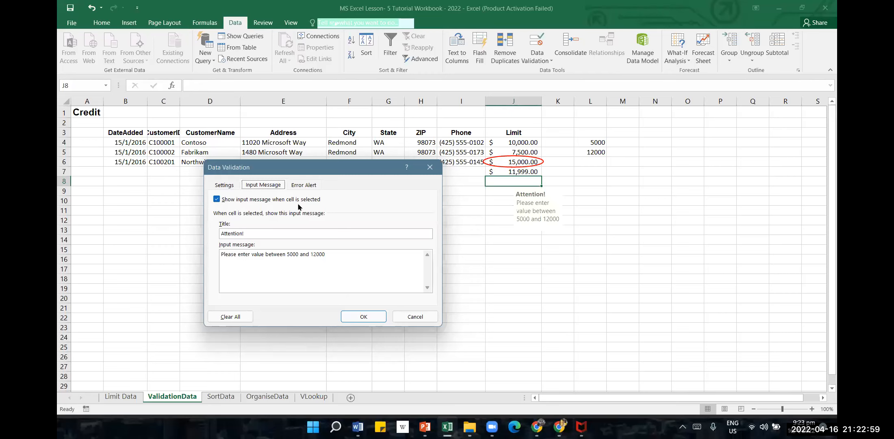
pyautogui.click(365, 317)
pyautogui.click(507, 314)
pyautogui.click(521, 182)
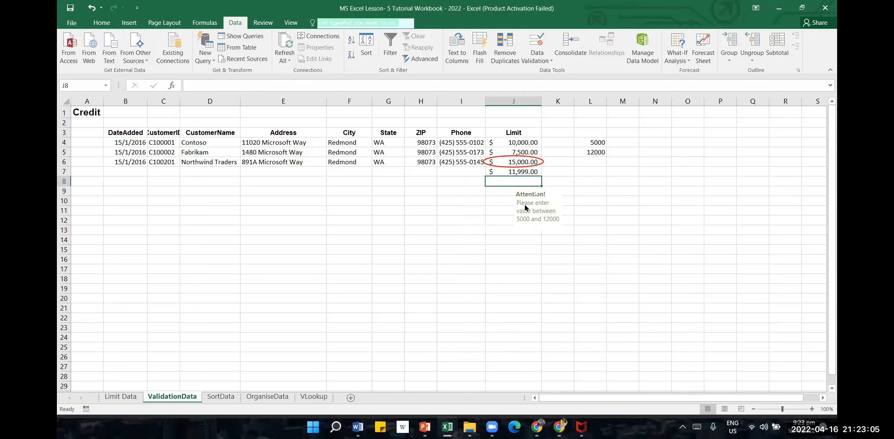
pyautogui.click(500, 195)
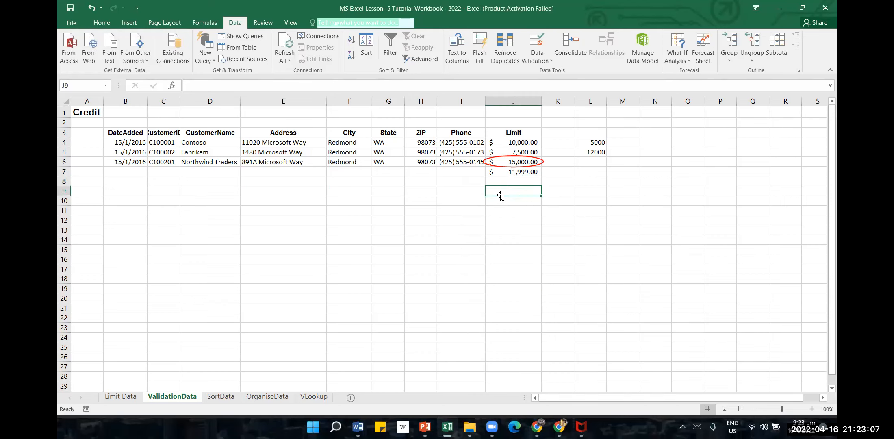
# Try to enter 120001 in J8 to test the input message and error alert, and discard the entry
pyautogui.click(517, 182)
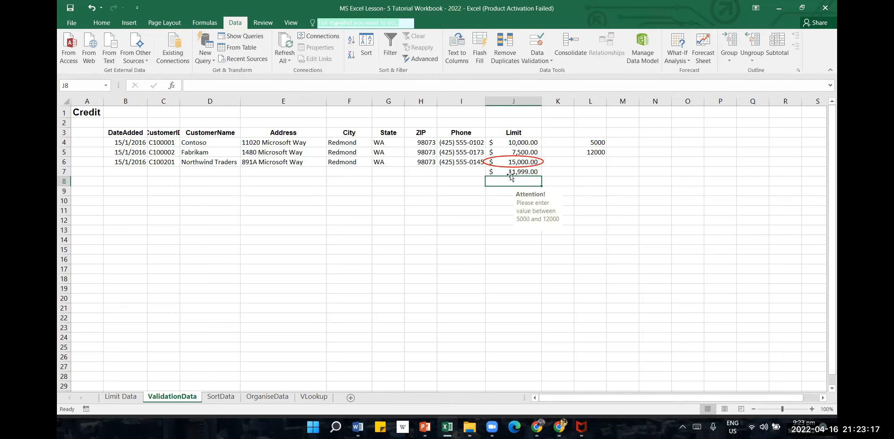
pyautogui.write('120001')
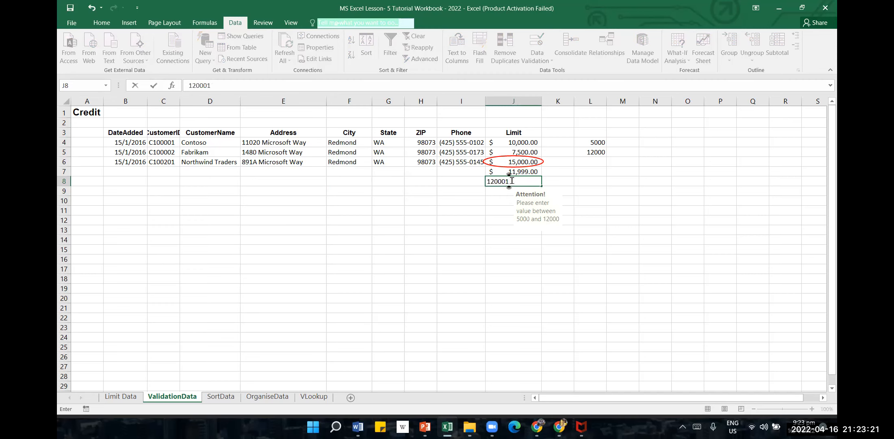
pyautogui.press('Return')
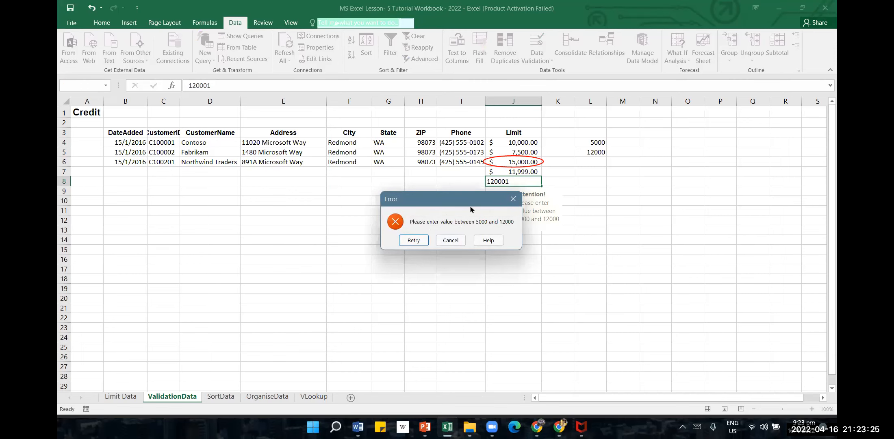
pyautogui.moveTo(463, 202); pyautogui.dragTo(338, 180)
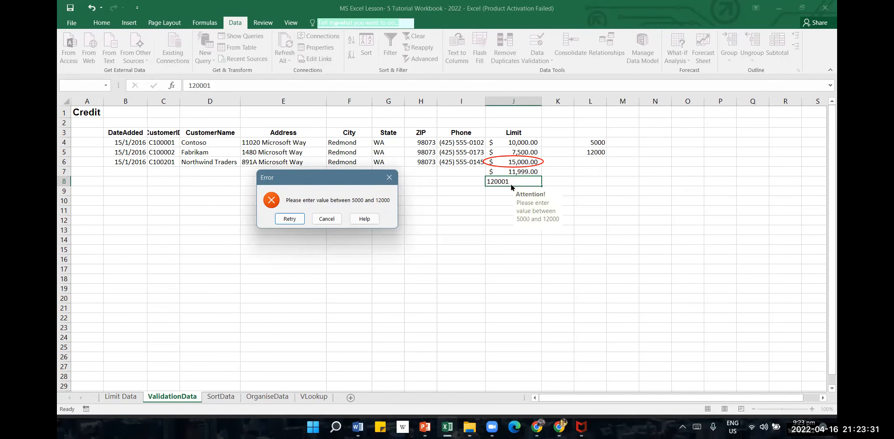
pyautogui.click(386, 182)
# Switch to PowerPoint to review the Sort Worksheet Data slide, and return to the Excel workbook
pyautogui.click(426, 428)
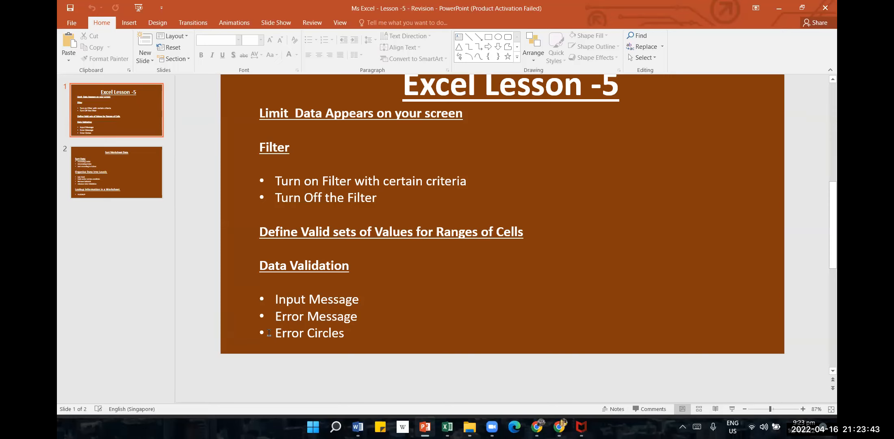
pyautogui.scroll(-2, 408, 277)
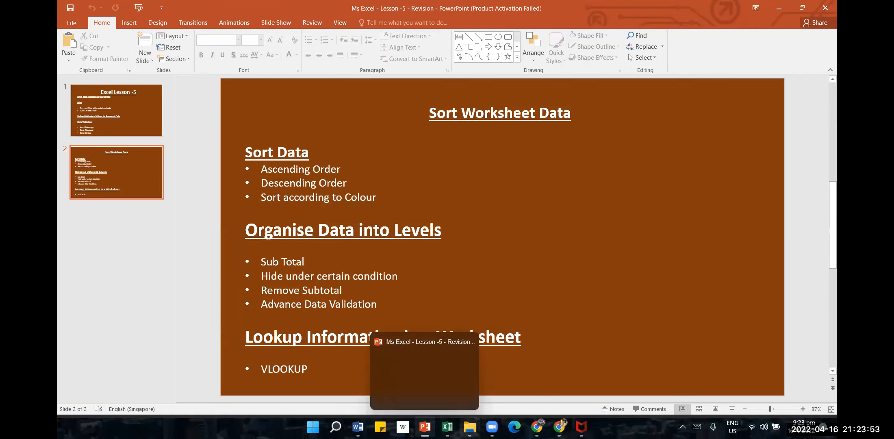
pyautogui.click(447, 427)
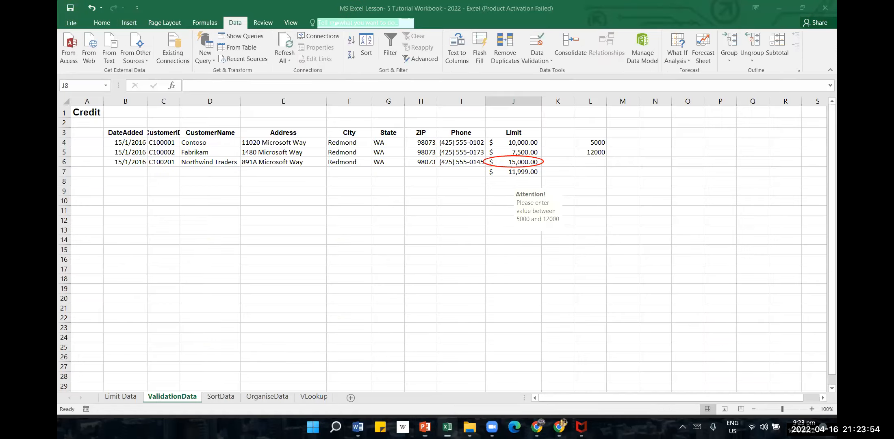
# On the SortData sheet, sort the Revenue values in D3:D14 from smallest to largest, expanding the selection to the adjacent columns
pyautogui.click(221, 396)
pyautogui.click(408, 226)
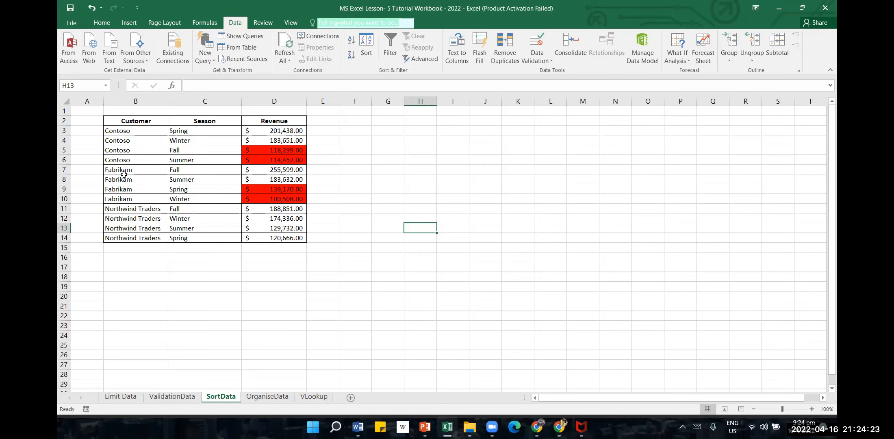
pyautogui.click(321, 274)
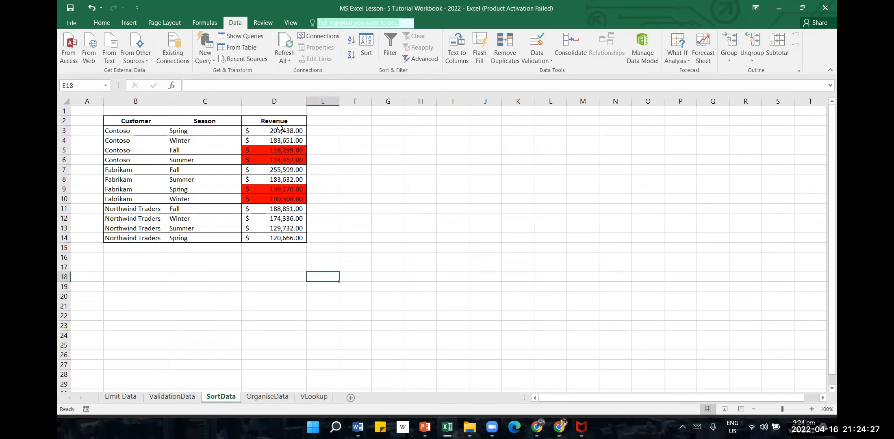
pyautogui.click(304, 121)
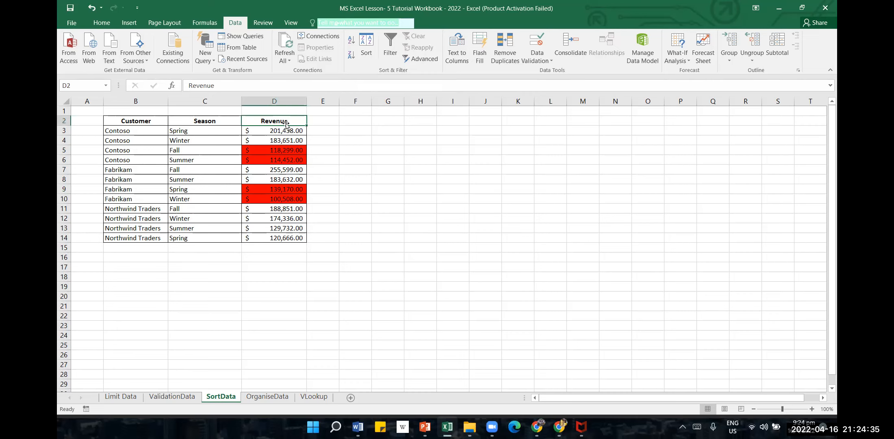
pyautogui.moveTo(287, 130); pyautogui.dragTo(287, 240)
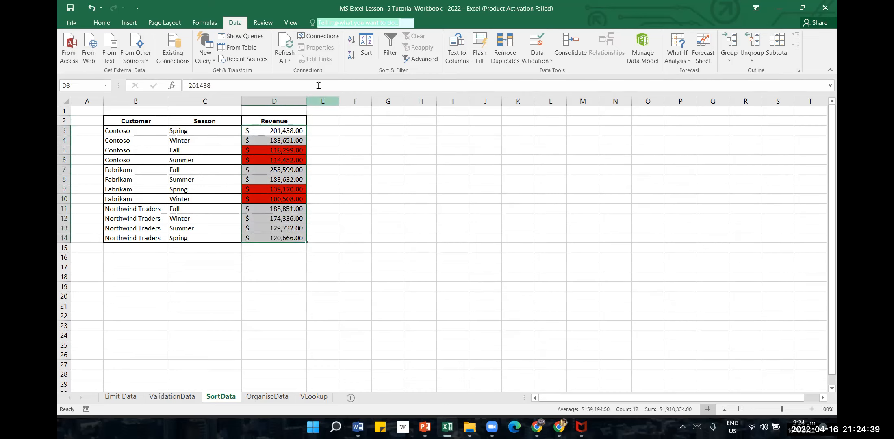
pyautogui.click(349, 42)
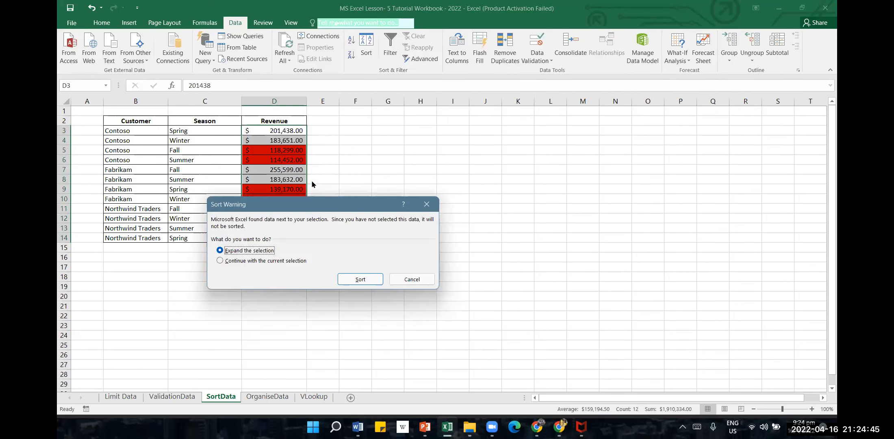
pyautogui.click(358, 284)
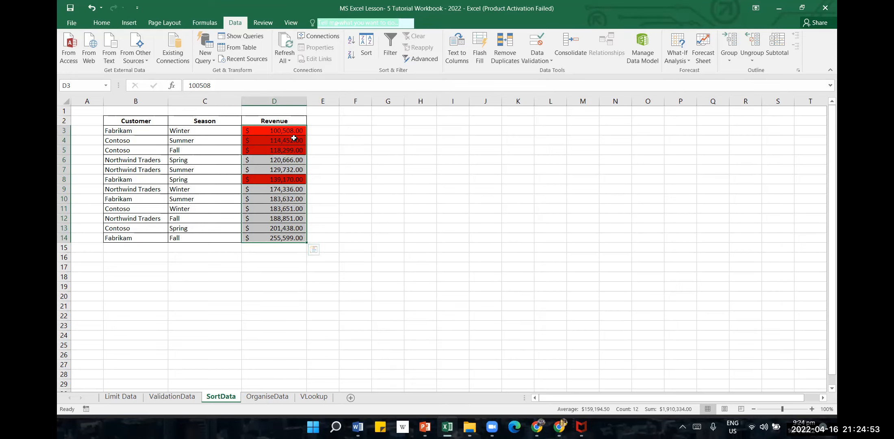
pyautogui.click(348, 142)
pyautogui.click(292, 138)
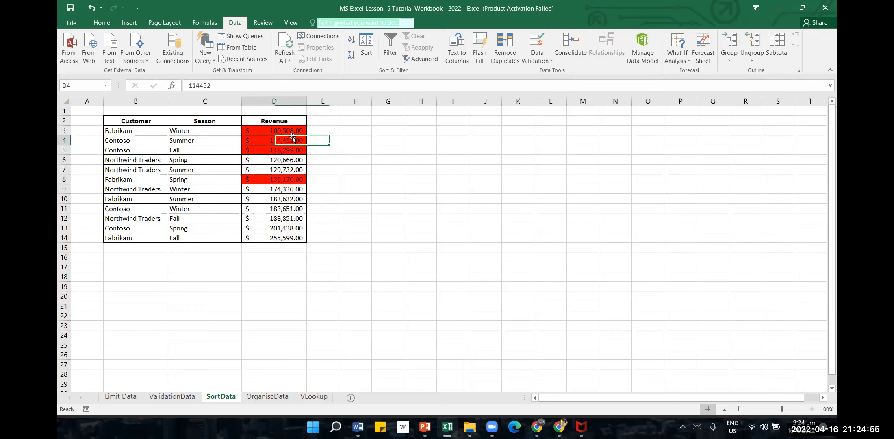
pyautogui.click(293, 149)
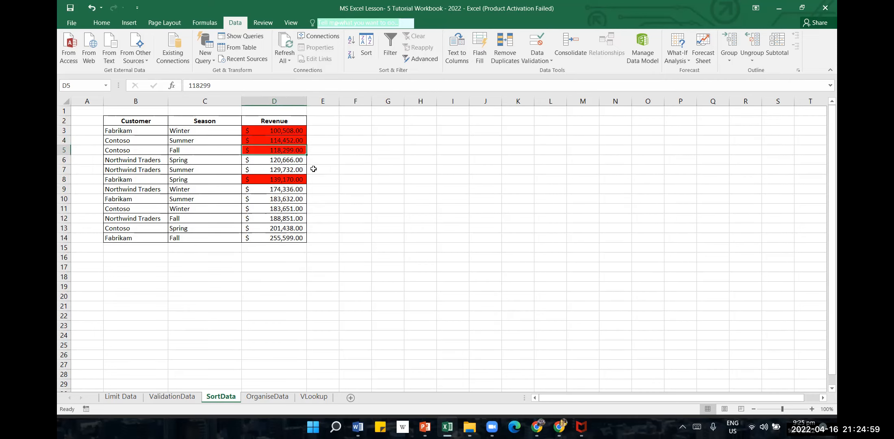
# Undo the last Revenue sort and copy the table data in B3:D14 to a block starting at G3
pyautogui.click(92, 8)
pyautogui.moveTo(134, 131); pyautogui.dragTo(283, 235)
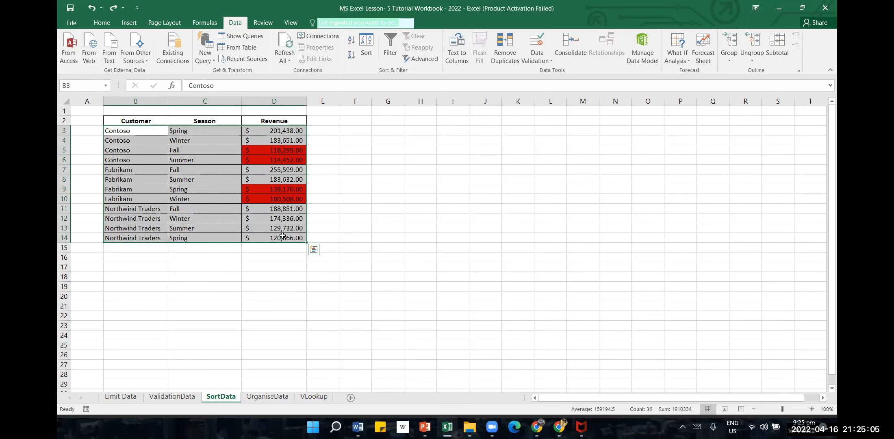
pyautogui.click(401, 129)
pyautogui.hotkey('ctrl', 'v')
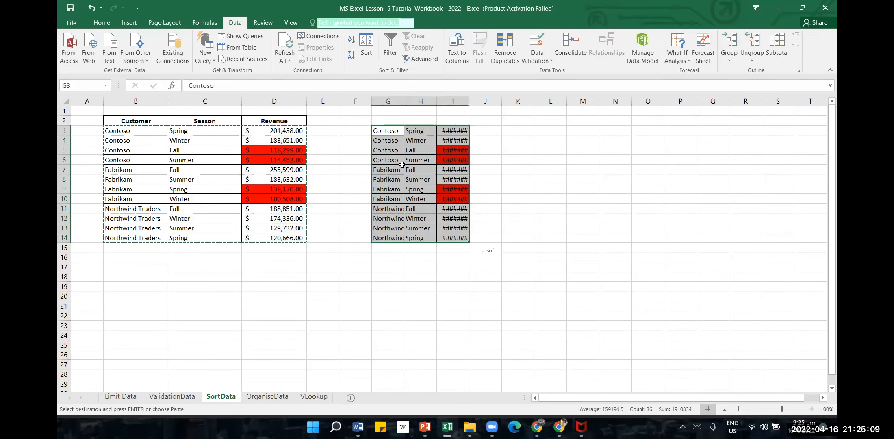
# Autofit column I to the copied revenue figures and look over the values in I3:I14
pyautogui.doubleClick(468, 103)
pyautogui.click(475, 296)
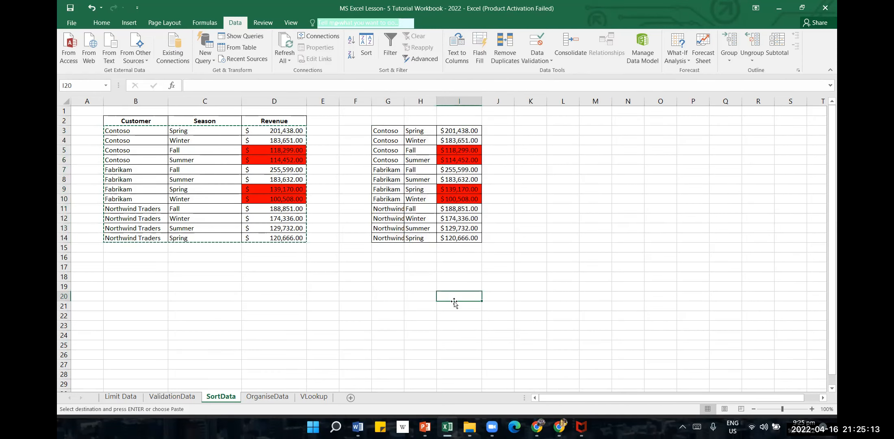
pyautogui.click(464, 130)
pyautogui.click(470, 142)
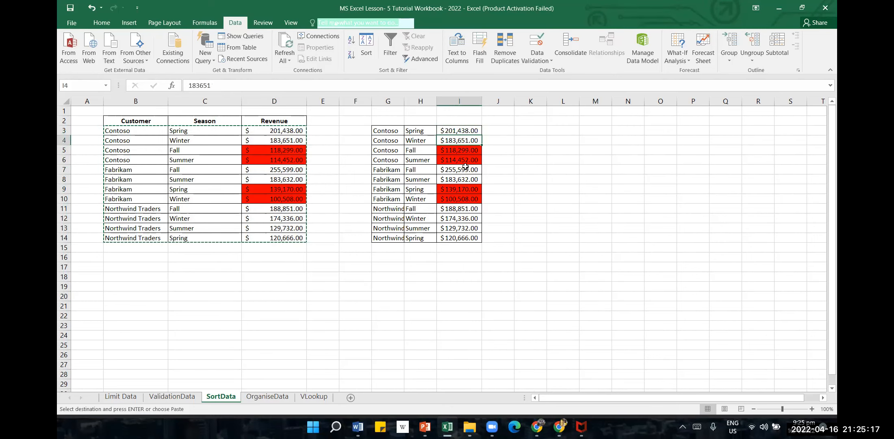
pyautogui.click(462, 237)
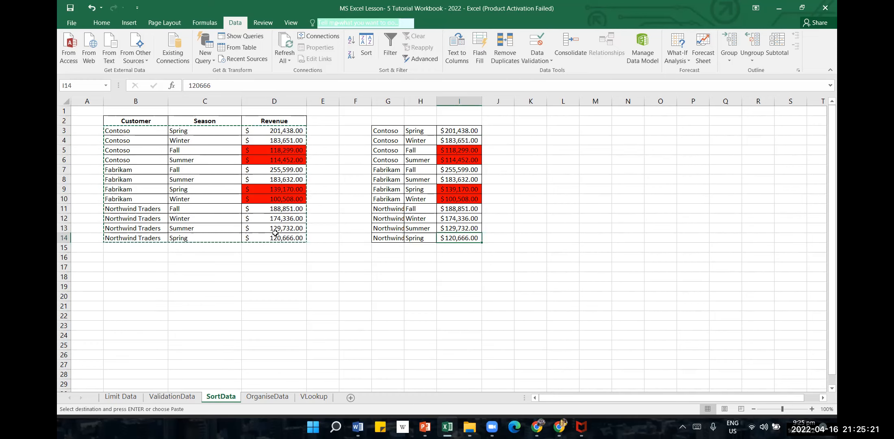
pyautogui.press('Escape')
pyautogui.moveTo(289, 130); pyautogui.dragTo(289, 238)
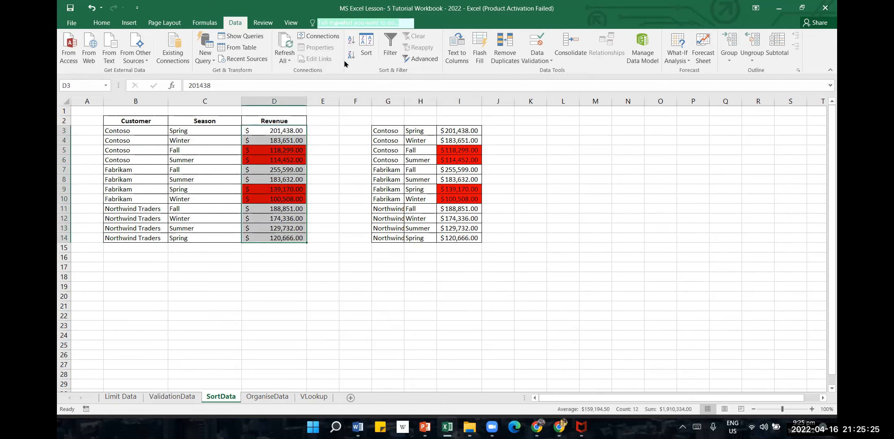
pyautogui.click(352, 40)
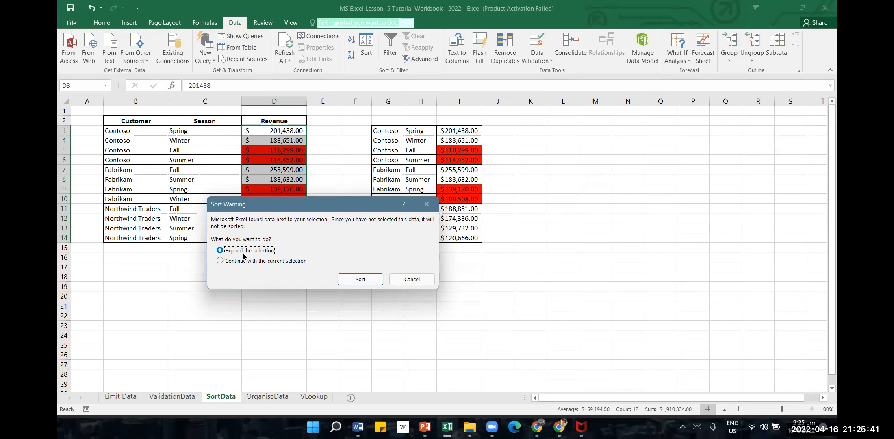
pyautogui.click(410, 279)
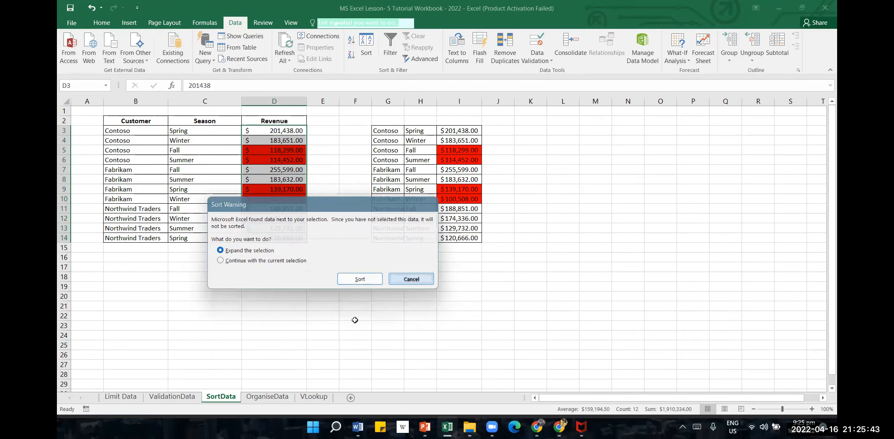
pyautogui.click(354, 317)
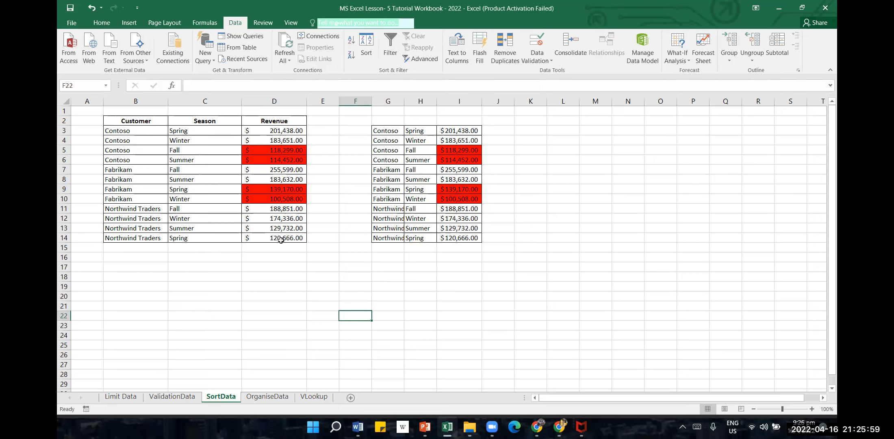
# Sort the Revenue values in D3:D14 from smallest to largest, expanding the selection to the Customer and Season columns
pyautogui.click(284, 199)
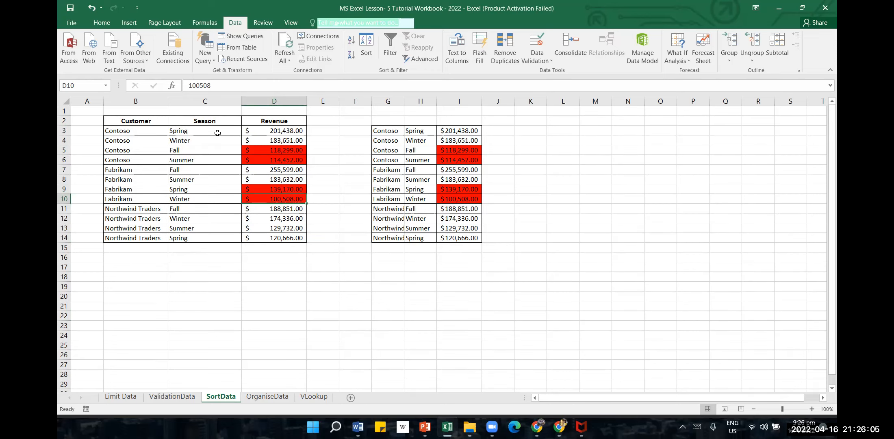
pyautogui.moveTo(260, 134); pyautogui.dragTo(269, 238)
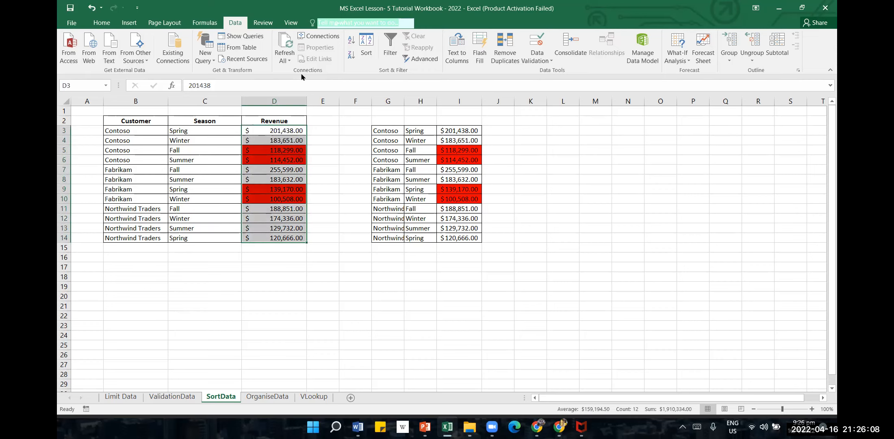
pyautogui.click(351, 40)
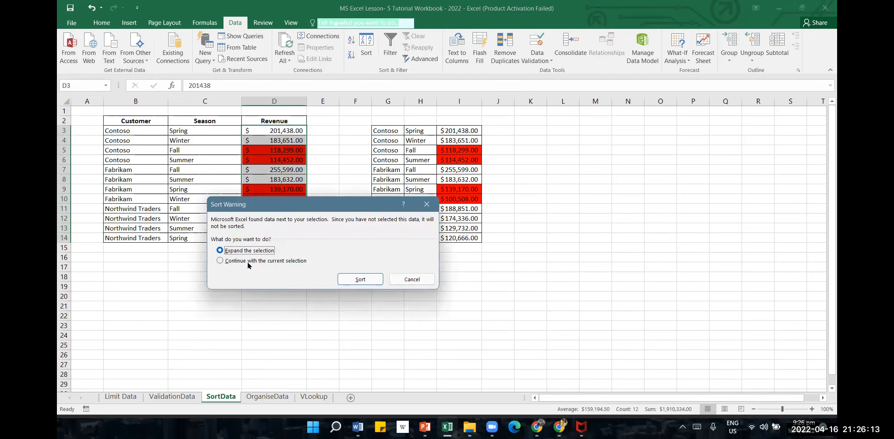
pyautogui.click(352, 281)
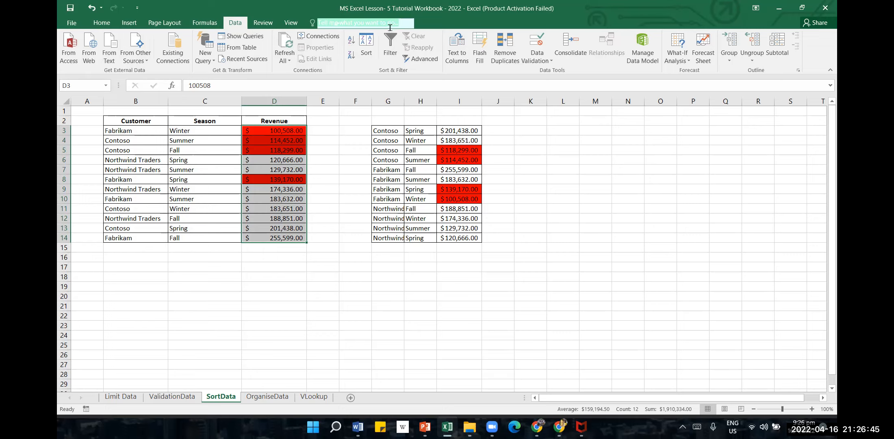
# Sort Revenue from largest to smallest with the selection expanded, and compare the highest-revenue row with its copy in G7:I7
pyautogui.click(352, 54)
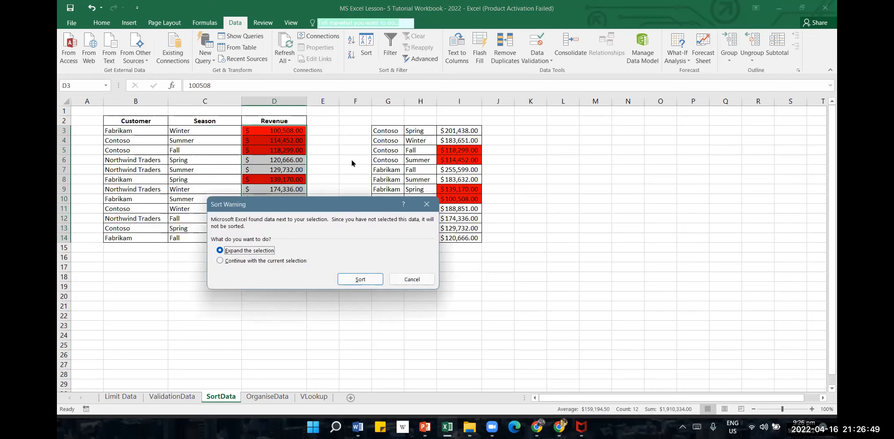
pyautogui.click(360, 280)
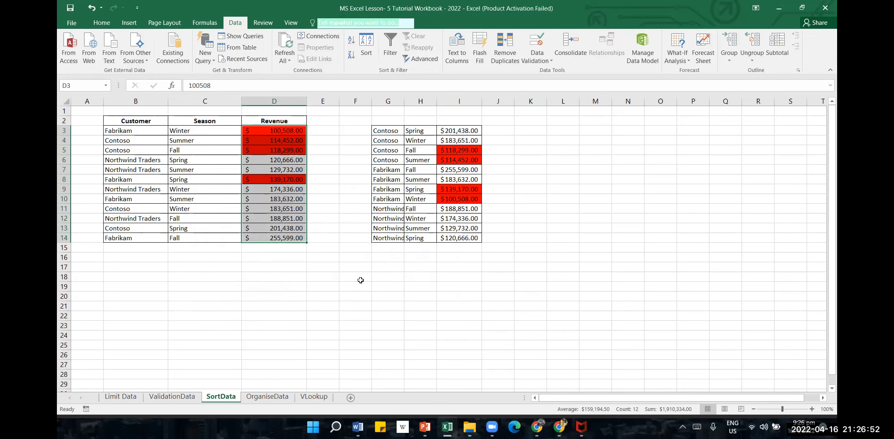
pyautogui.click(293, 130)
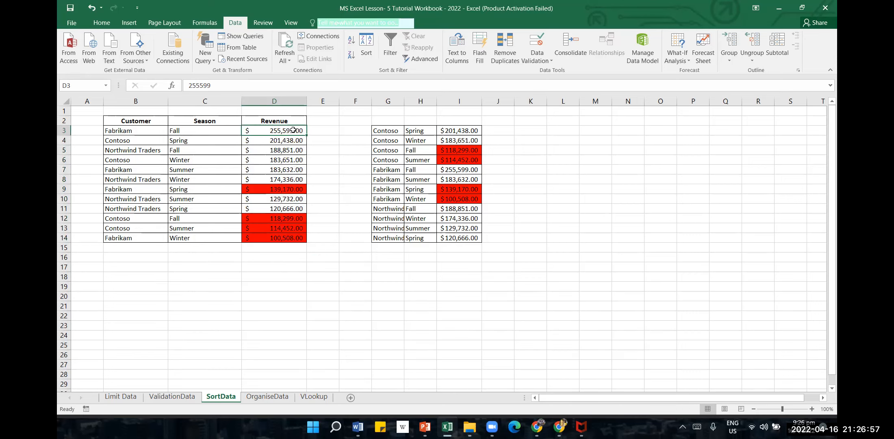
pyautogui.click(296, 240)
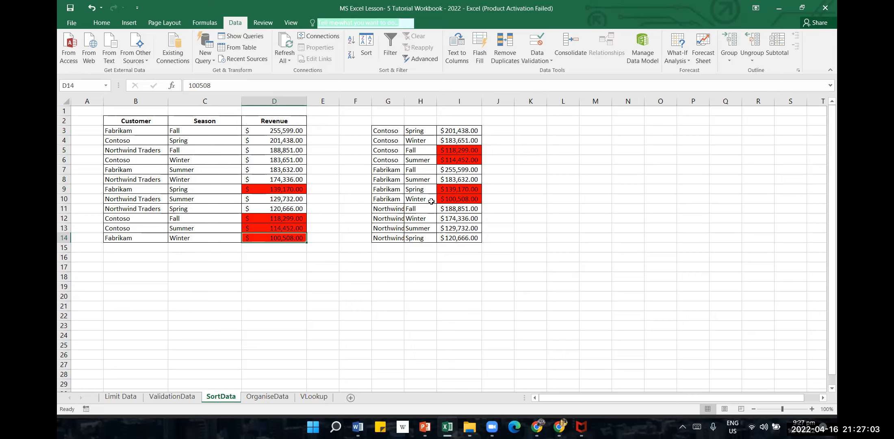
pyautogui.click(454, 169)
pyautogui.click(381, 168)
pyautogui.click(410, 169)
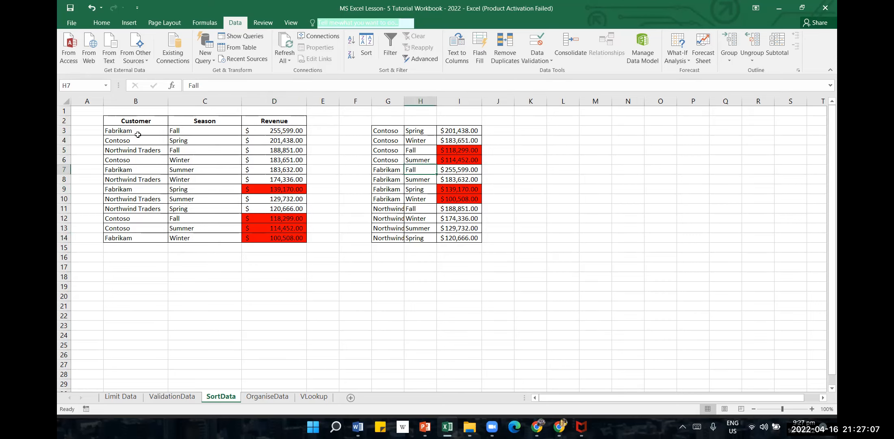
# Start a custom sort on the Customer, Season and Revenue table and choose Customer as the sort column
pyautogui.click(147, 122)
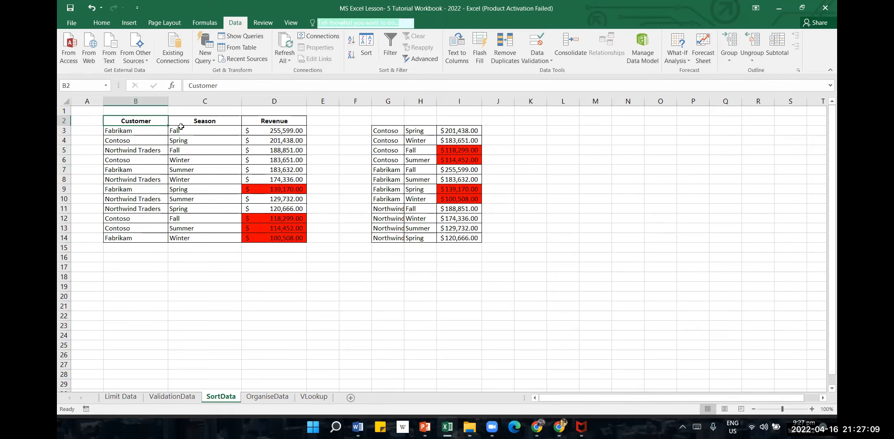
pyautogui.click(212, 129)
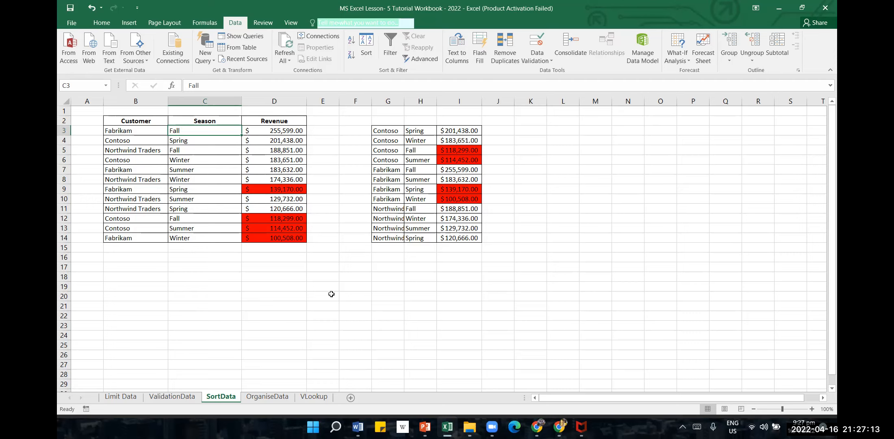
pyautogui.click(295, 123)
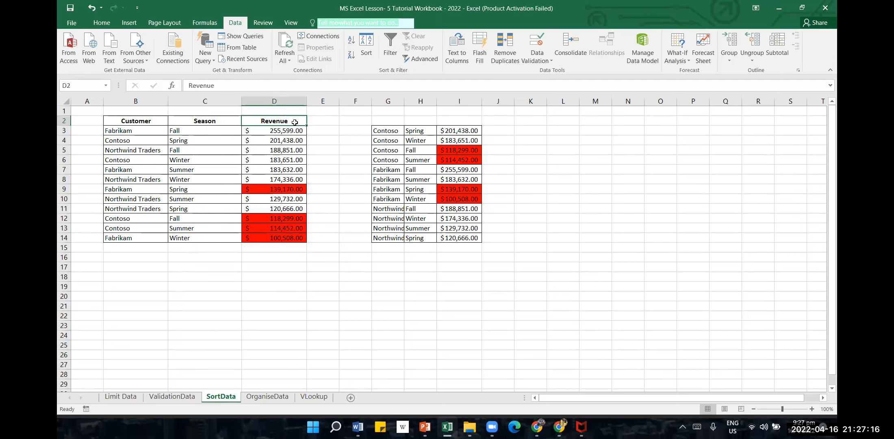
pyautogui.click(374, 48)
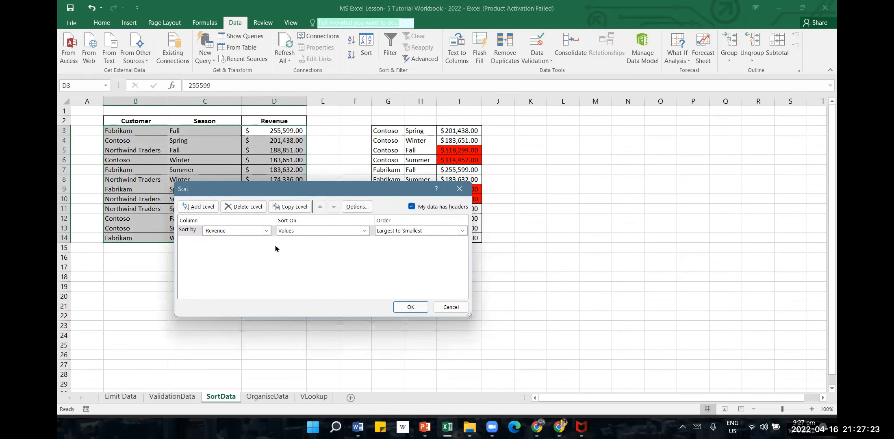
pyautogui.click(266, 231)
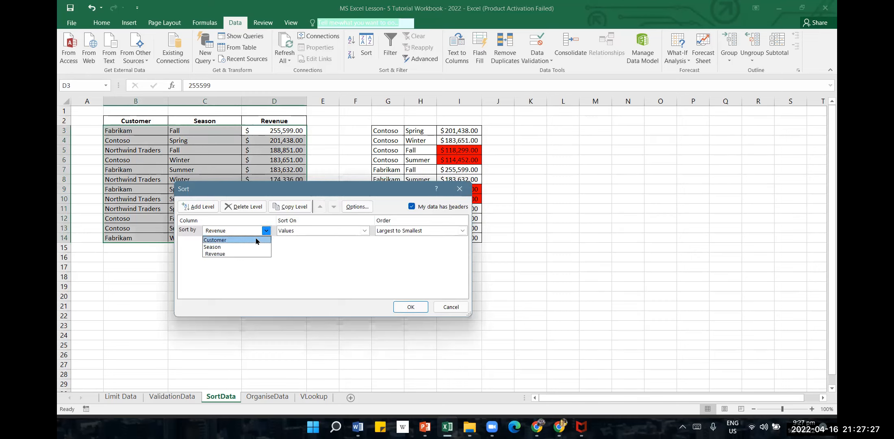
pyautogui.click(257, 241)
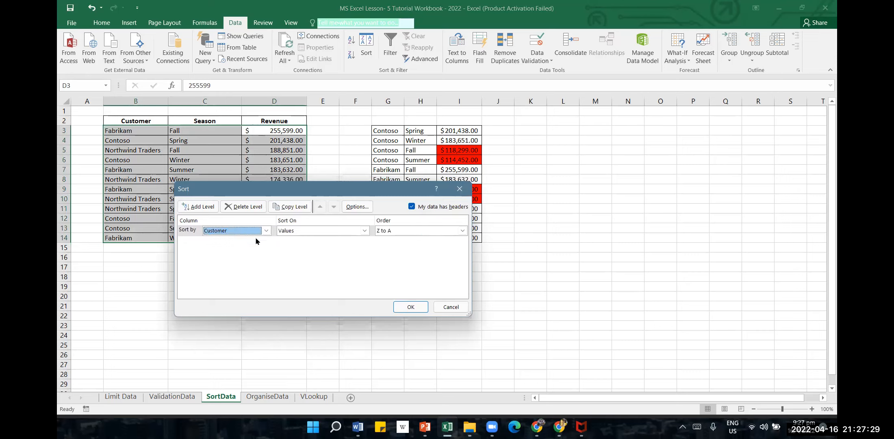
# Set the Customer sort to use Cell Color with No Cell Color On Top, and apply it
pyautogui.click(364, 231)
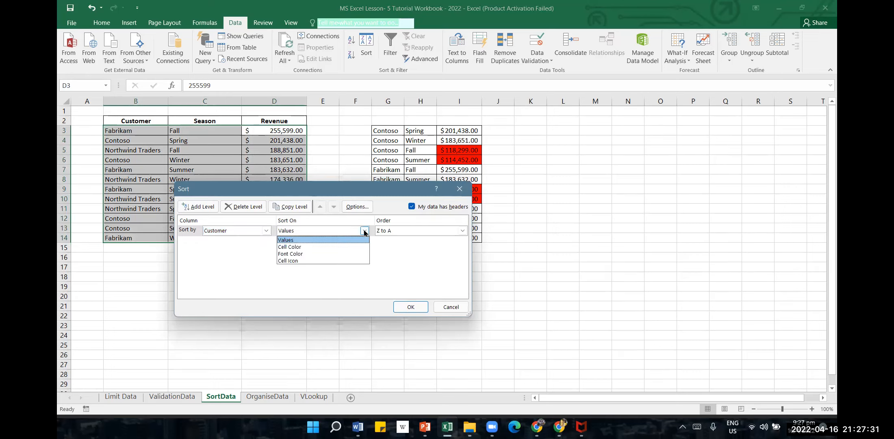
pyautogui.click(351, 247)
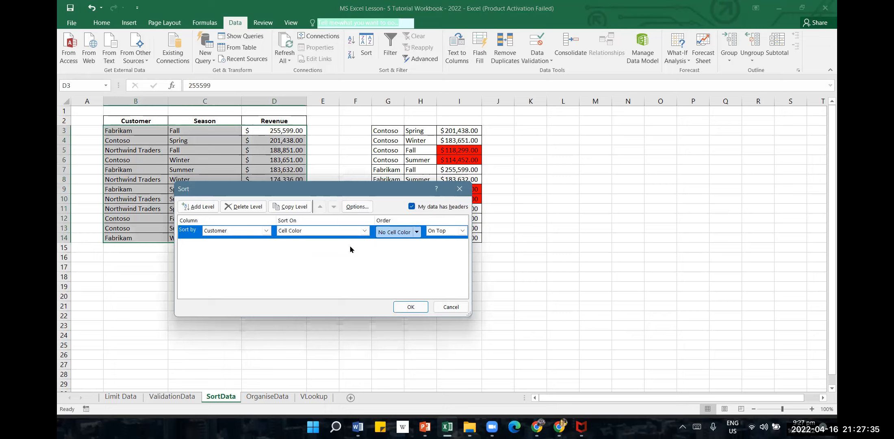
pyautogui.click(417, 232)
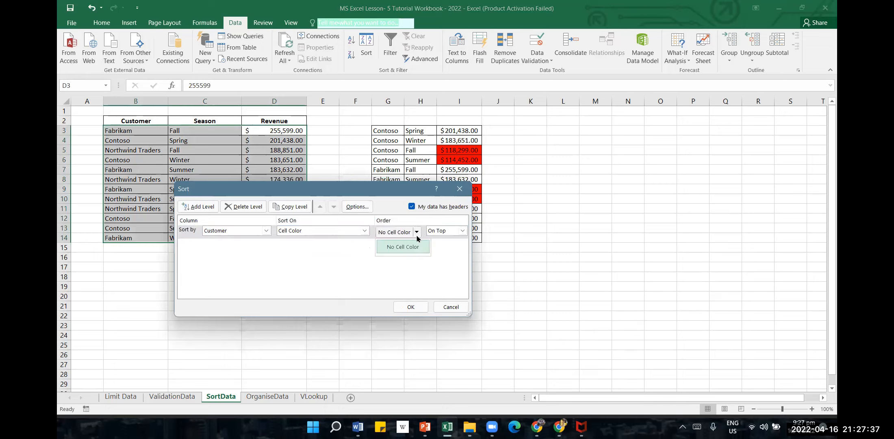
pyautogui.click(326, 275)
pyautogui.click(409, 306)
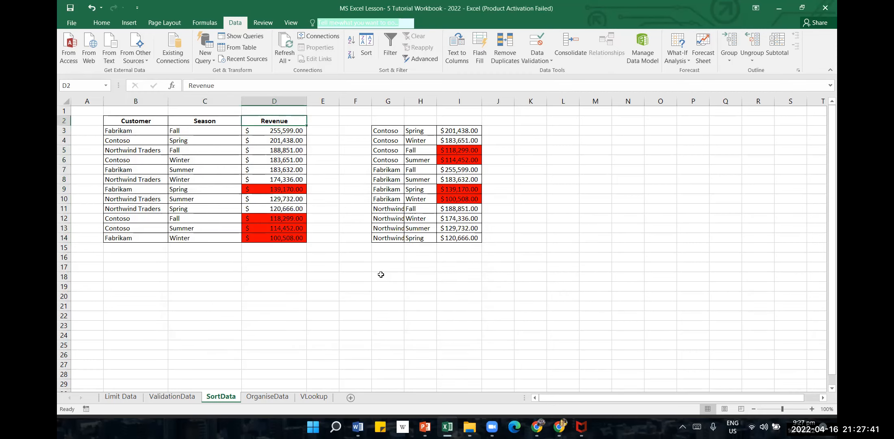
pyautogui.click(381, 275)
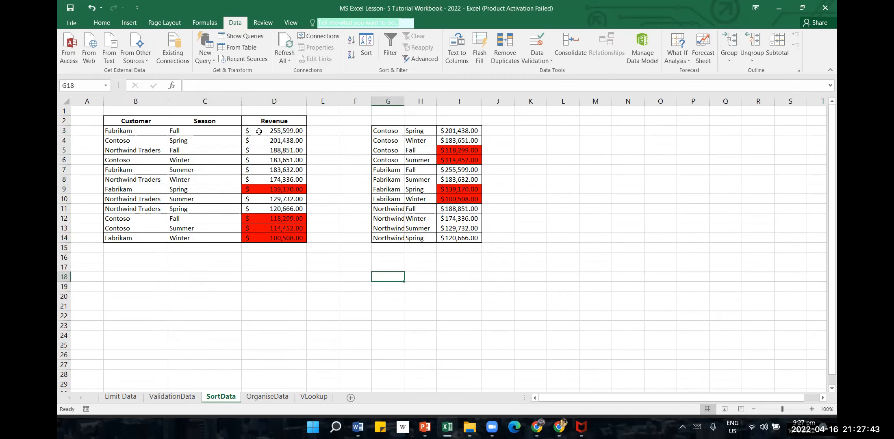
pyautogui.click(282, 132)
pyautogui.moveTo(286, 232); pyautogui.dragTo(313, 250)
pyautogui.click(363, 49)
pyautogui.click(359, 279)
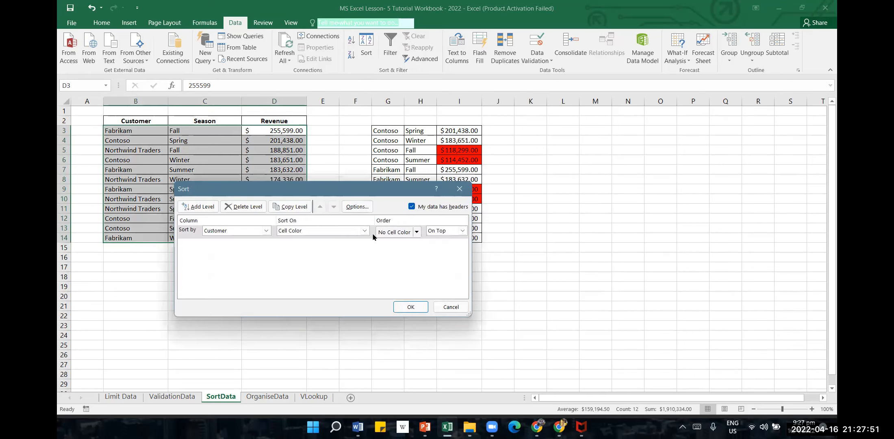
pyautogui.click(396, 233)
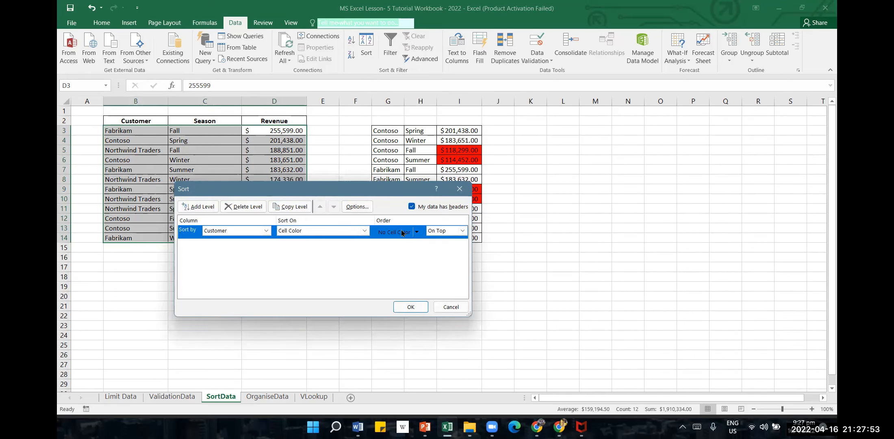
pyautogui.click(450, 307)
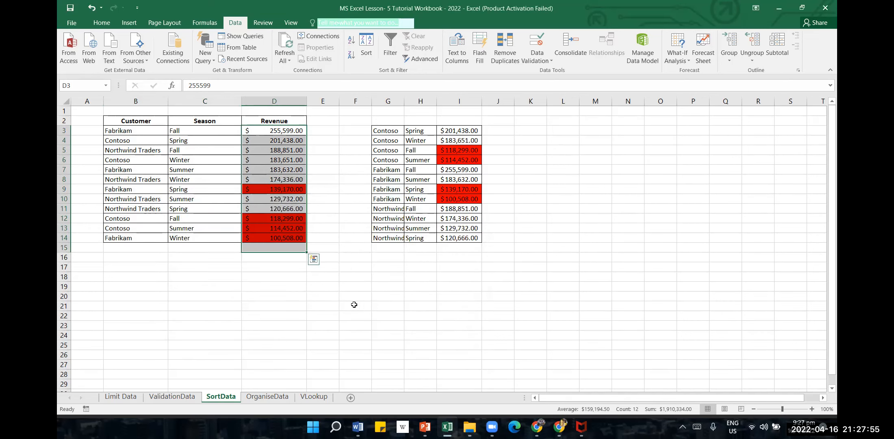
pyautogui.click(354, 304)
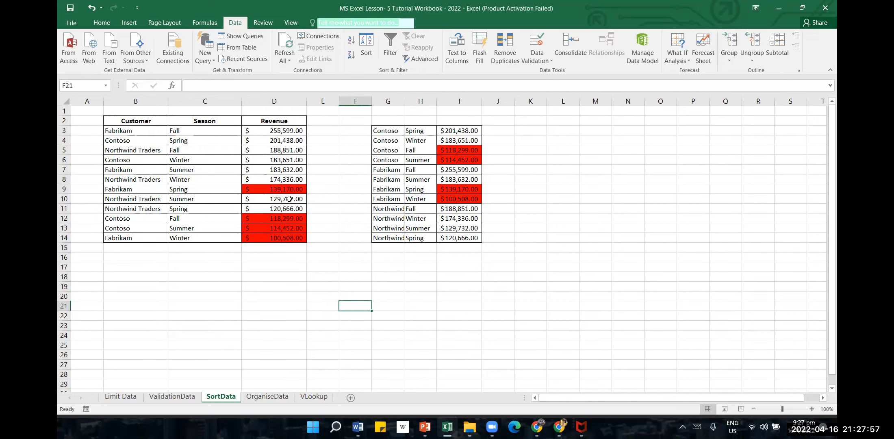
# Start a custom sort from the Revenue column with the selection expanded, and choose Revenue as the sort column
pyautogui.moveTo(284, 120); pyautogui.dragTo(286, 243)
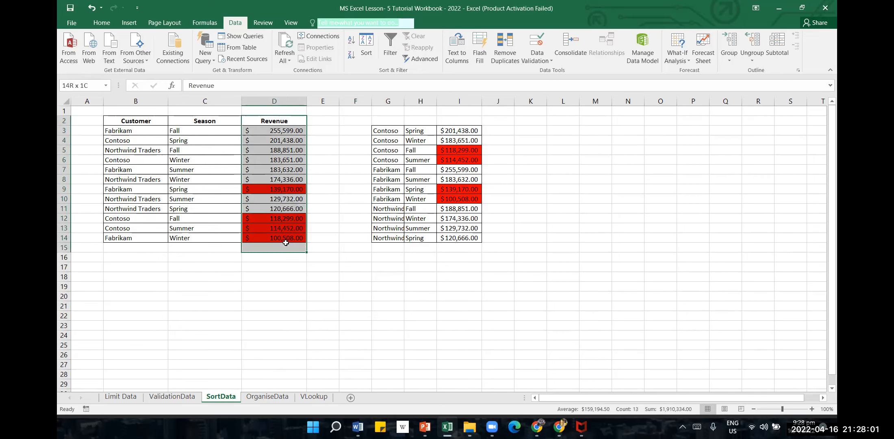
pyautogui.click(366, 53)
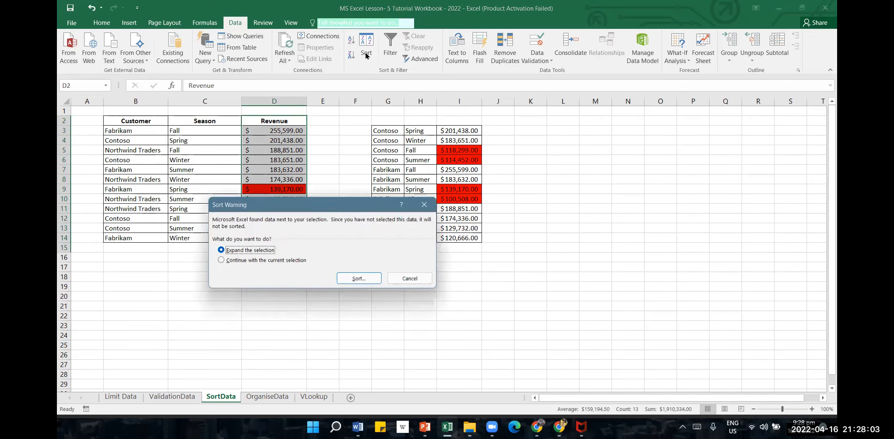
pyautogui.click(359, 278)
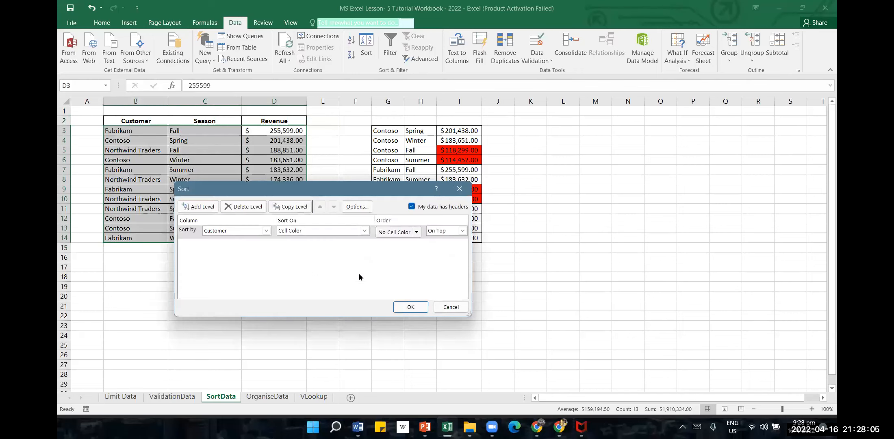
pyautogui.click(241, 231)
pyautogui.click(239, 253)
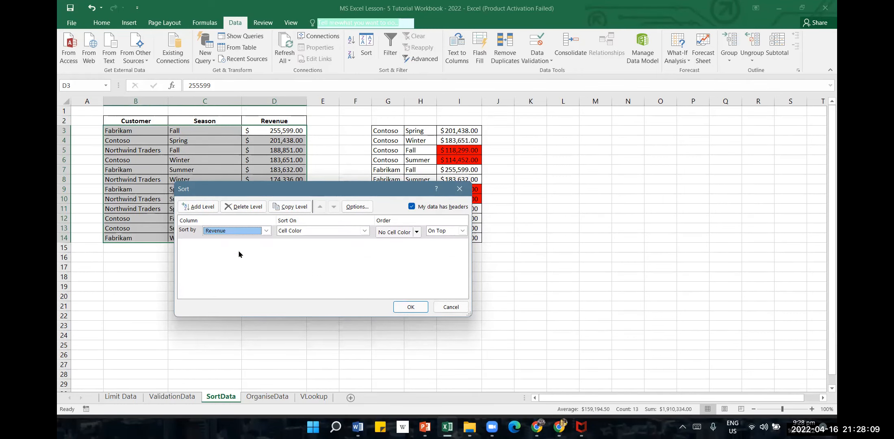
pyautogui.click(239, 254)
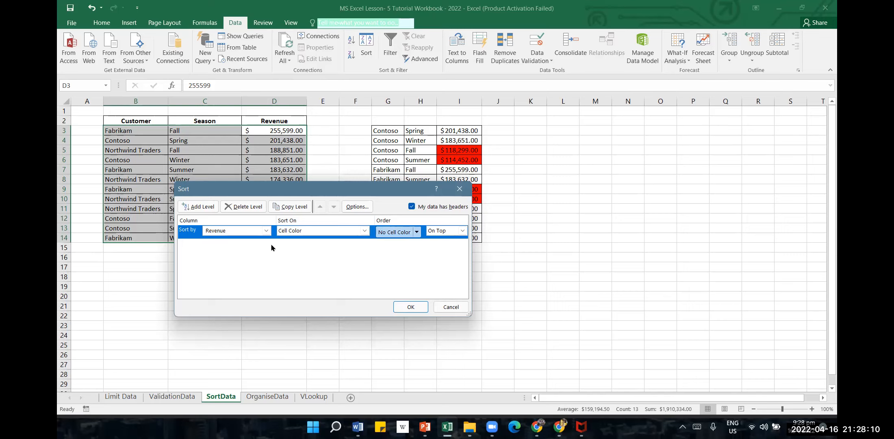
# Set the Revenue cell color sort to place red cells On Top, and apply it to the table
pyautogui.click(417, 233)
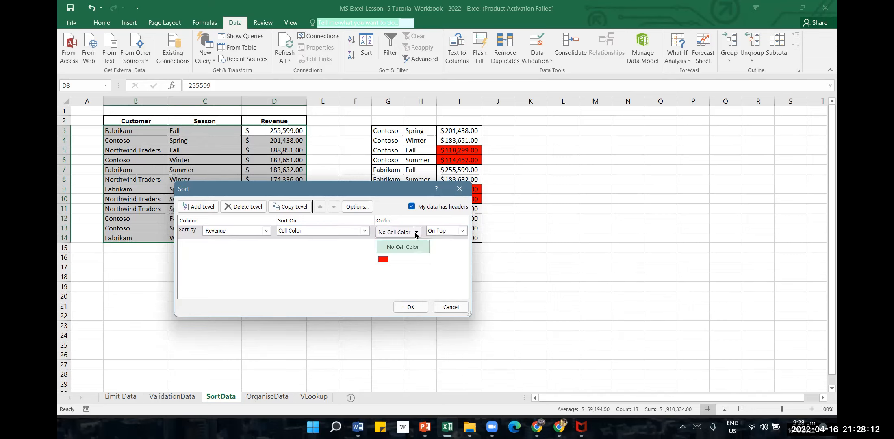
pyautogui.click(383, 260)
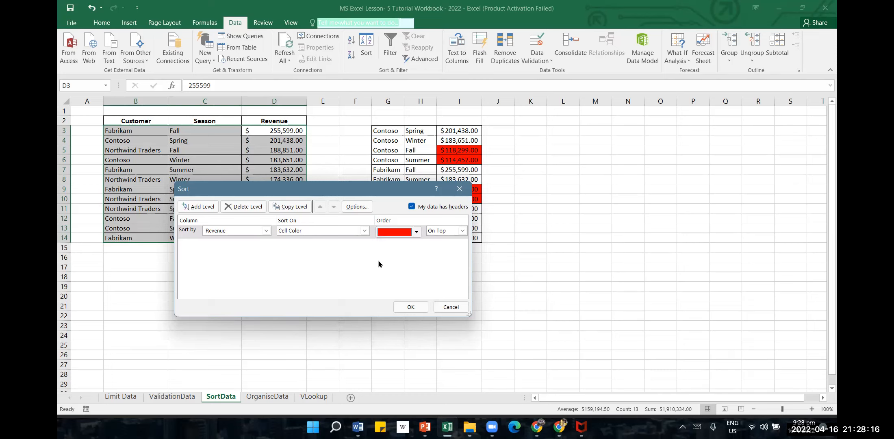
pyautogui.click(463, 231)
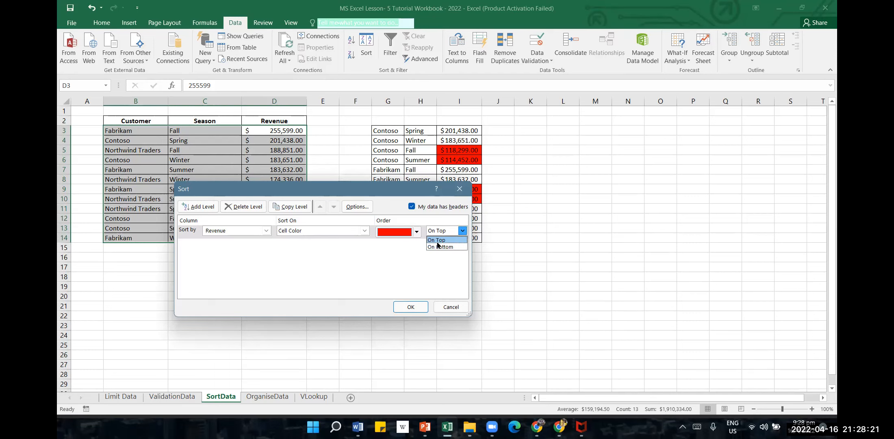
pyautogui.click(447, 240)
pyautogui.click(411, 307)
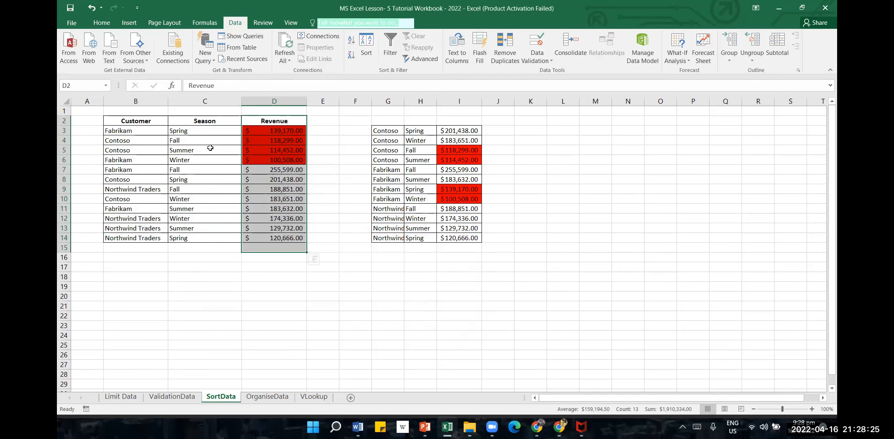
pyautogui.click(303, 288)
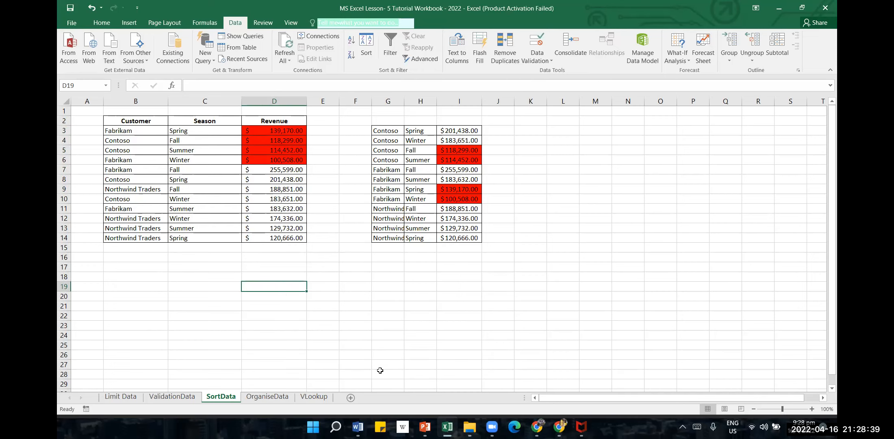
# Select the Revenue values in D3:D14 and review the custom sort settings for the expanded table without applying them
pyautogui.click(629, 228)
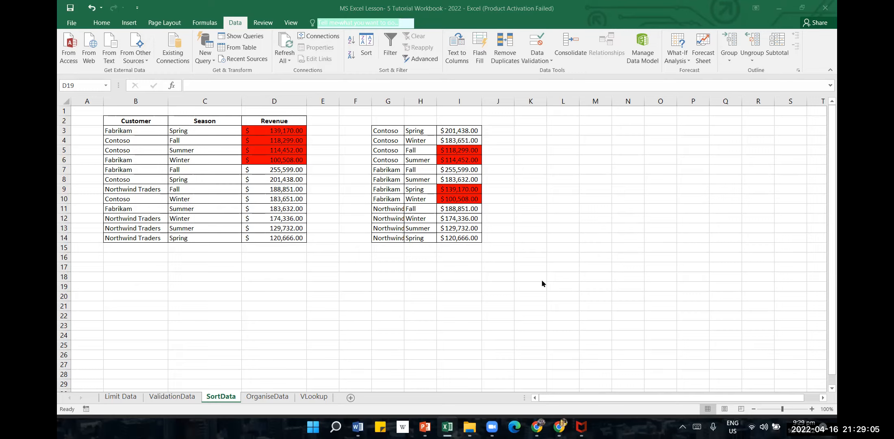
pyautogui.click(522, 274)
pyautogui.click(288, 142)
pyautogui.moveTo(288, 133); pyautogui.dragTo(288, 240)
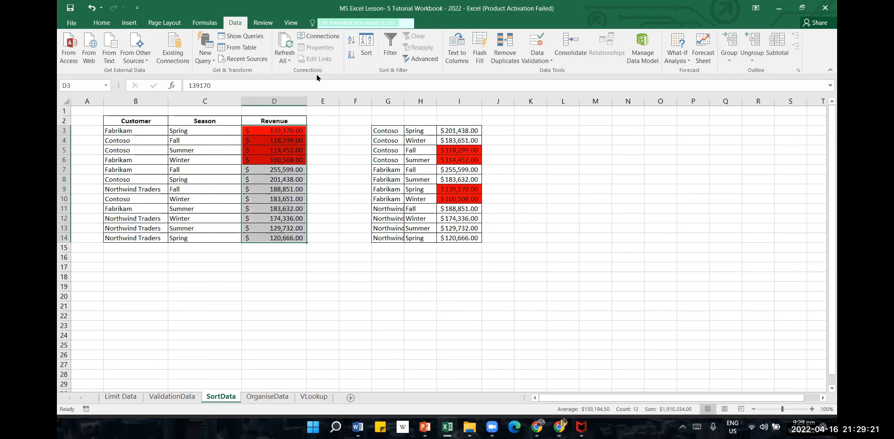
pyautogui.click(363, 42)
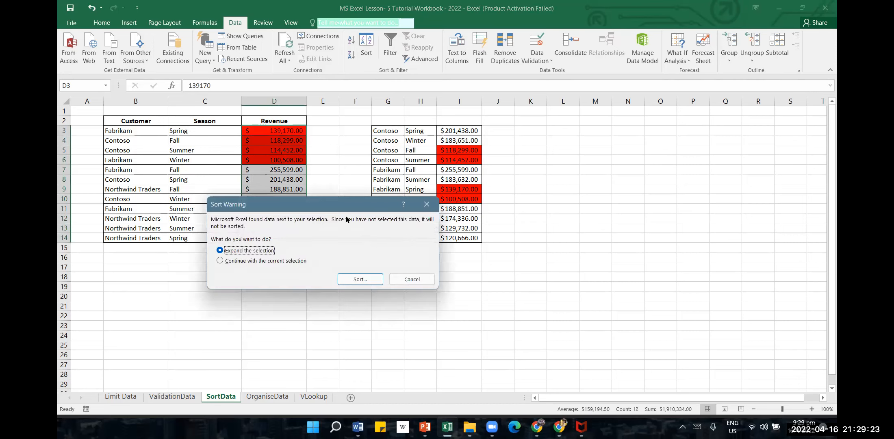
pyautogui.click(357, 278)
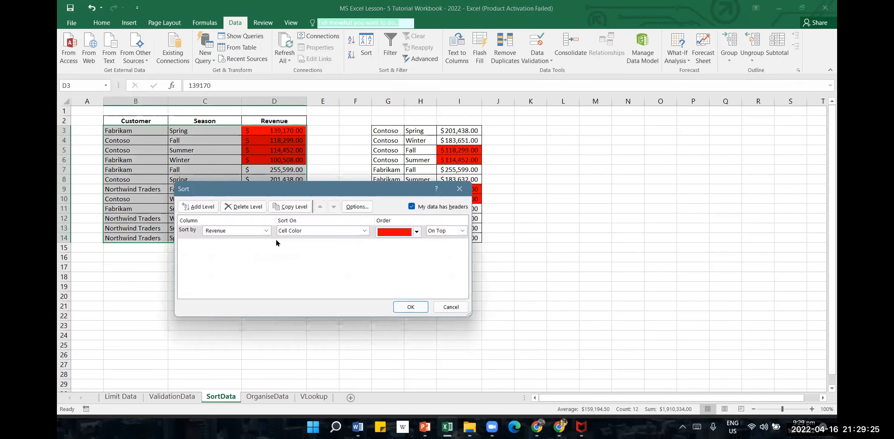
pyautogui.click(450, 307)
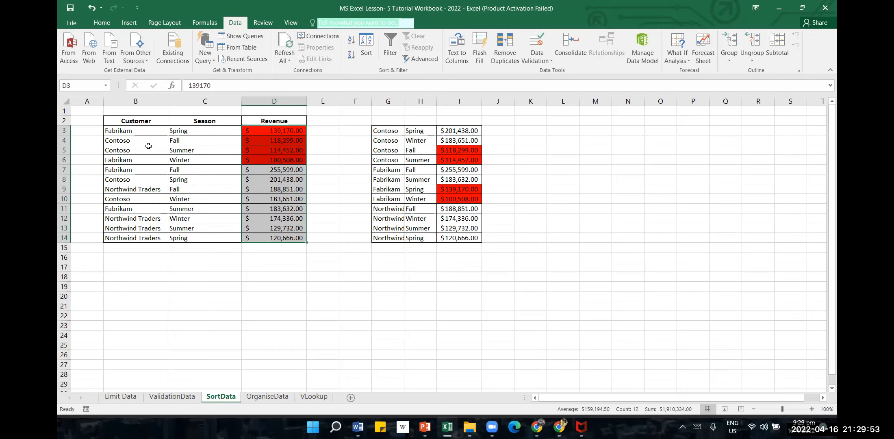
# Start a custom sort with the selection expanded, and set its first level to Customer, sorted on Values
pyautogui.click(371, 56)
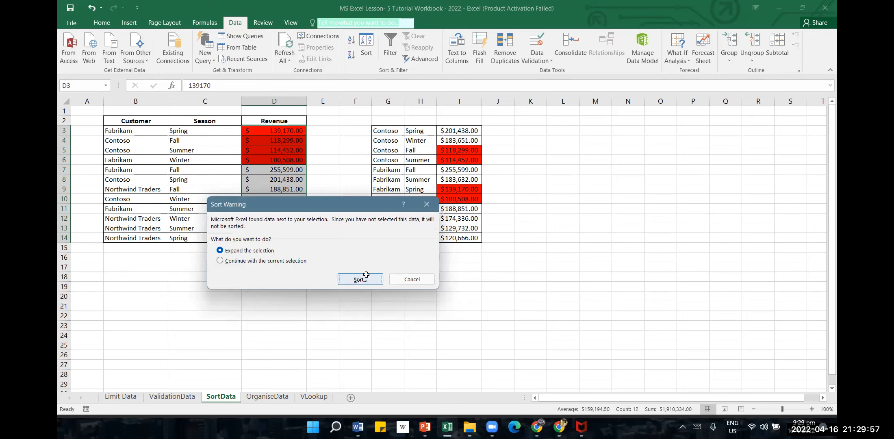
pyautogui.click(366, 275)
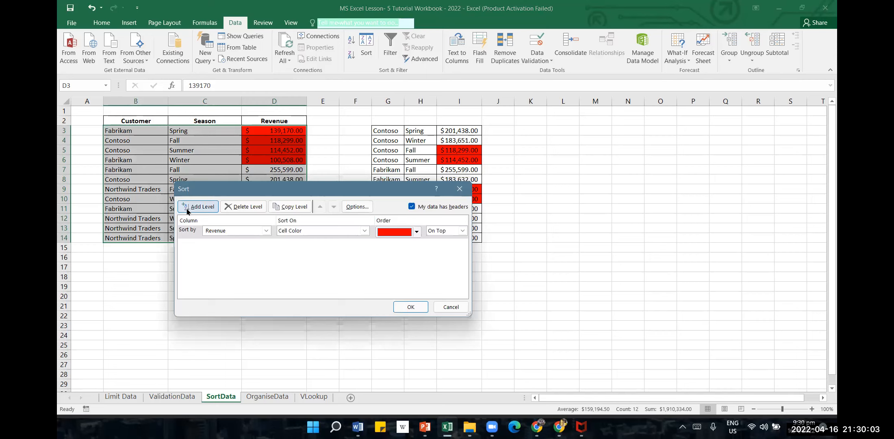
pyautogui.click(239, 232)
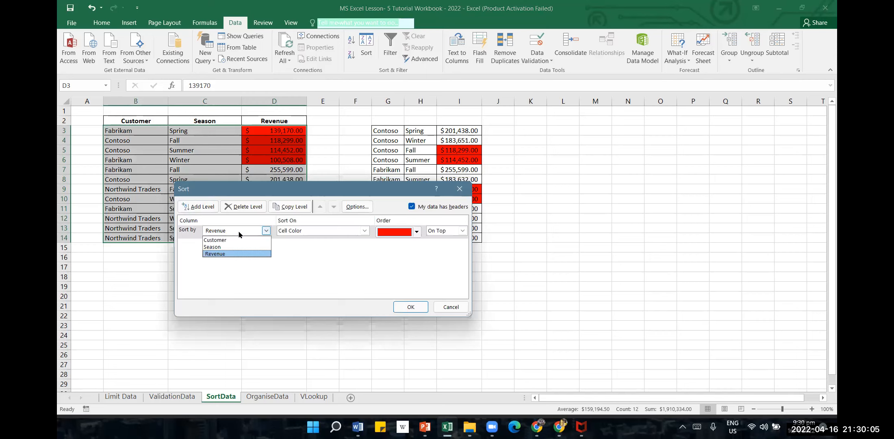
pyautogui.click(228, 240)
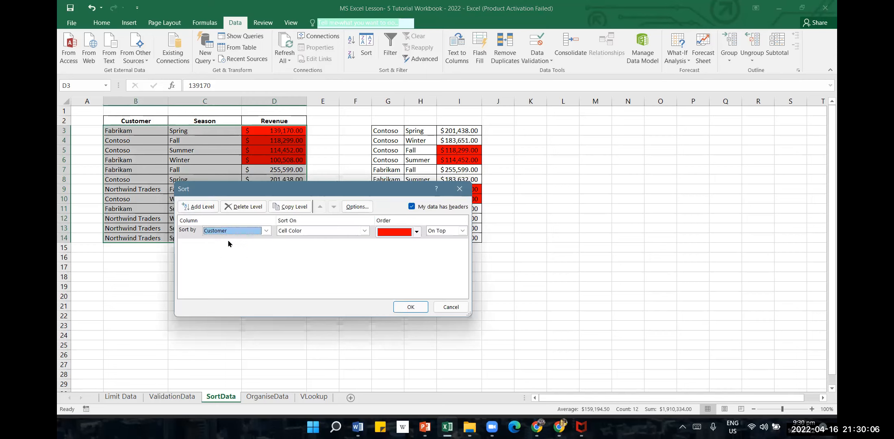
pyautogui.click(325, 233)
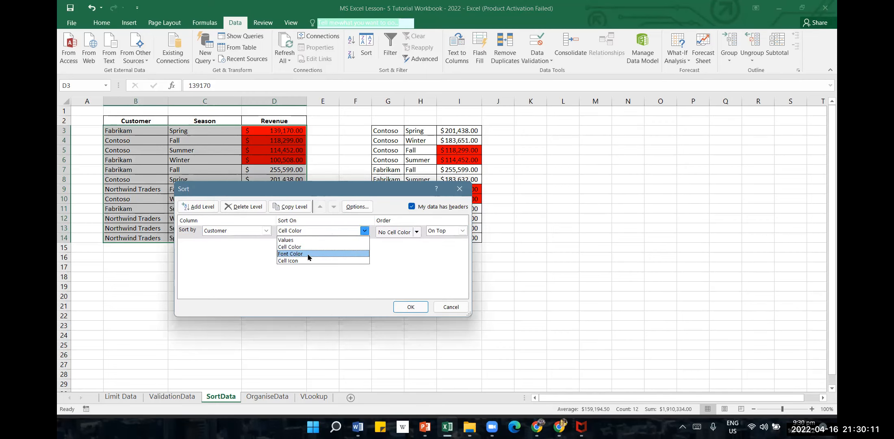
pyautogui.click(307, 240)
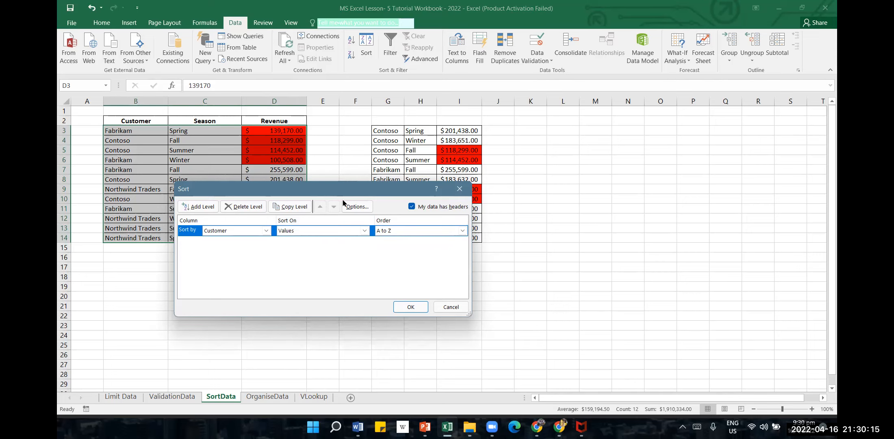
pyautogui.moveTo(337, 195); pyautogui.dragTo(644, 201)
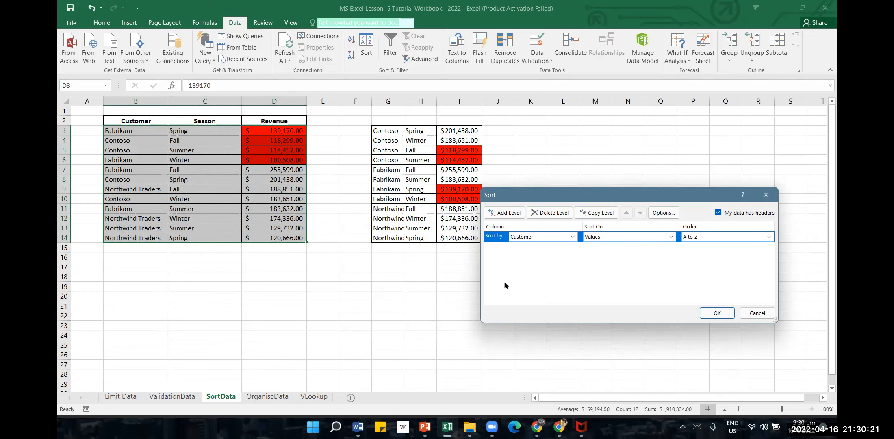
# Add a second sort level for Season on Values in Z to A order, and apply the two-level sort
pyautogui.click(510, 217)
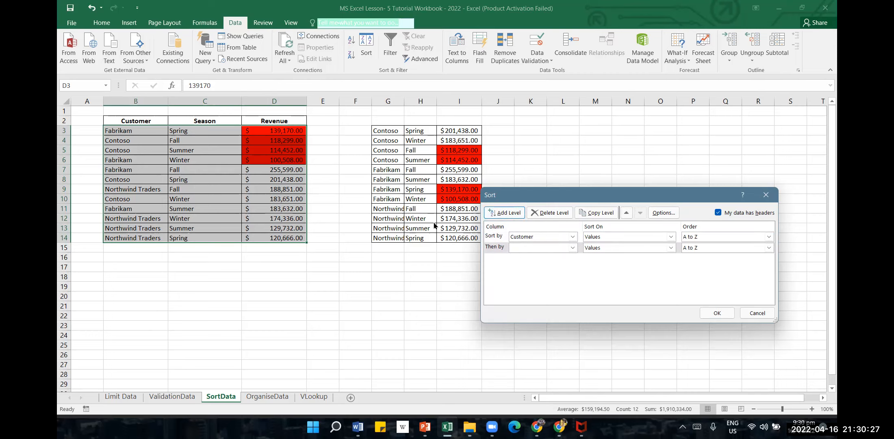
pyautogui.click(573, 247)
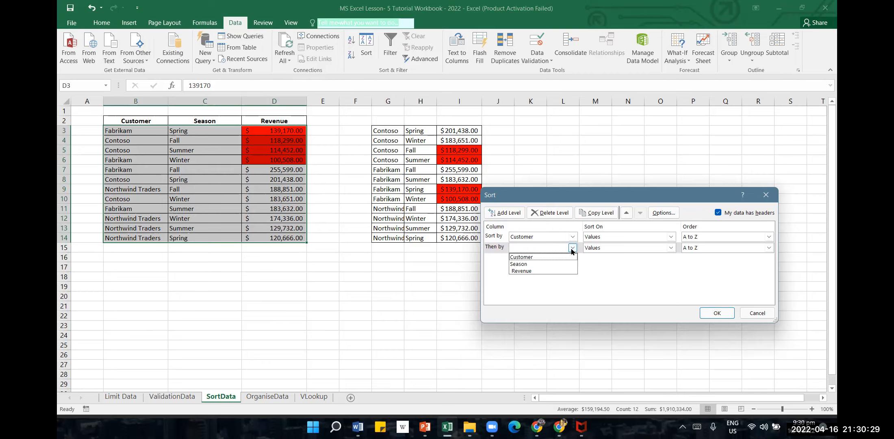
pyautogui.click(560, 261)
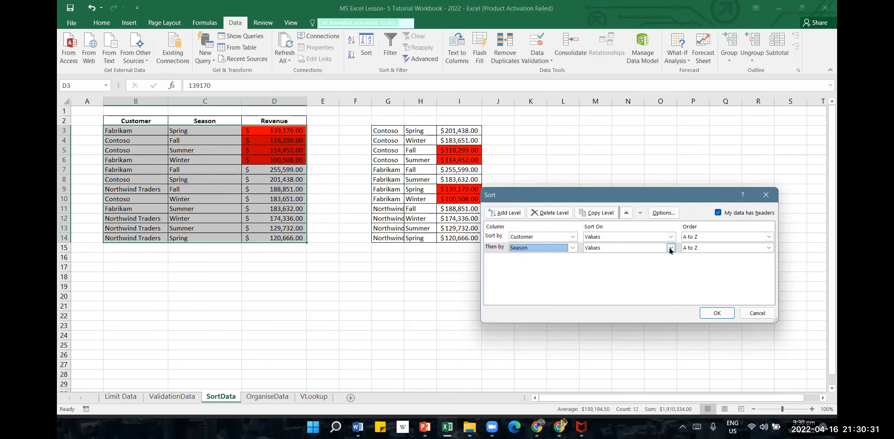
pyautogui.click(769, 248)
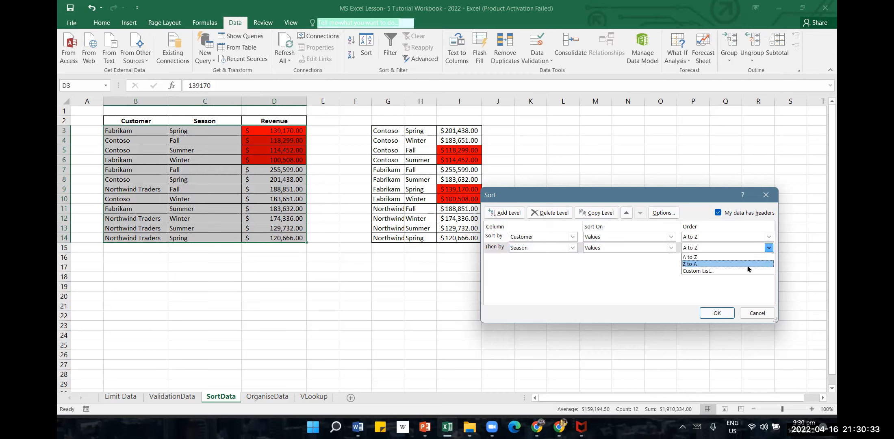
pyautogui.click(747, 264)
pyautogui.click(717, 314)
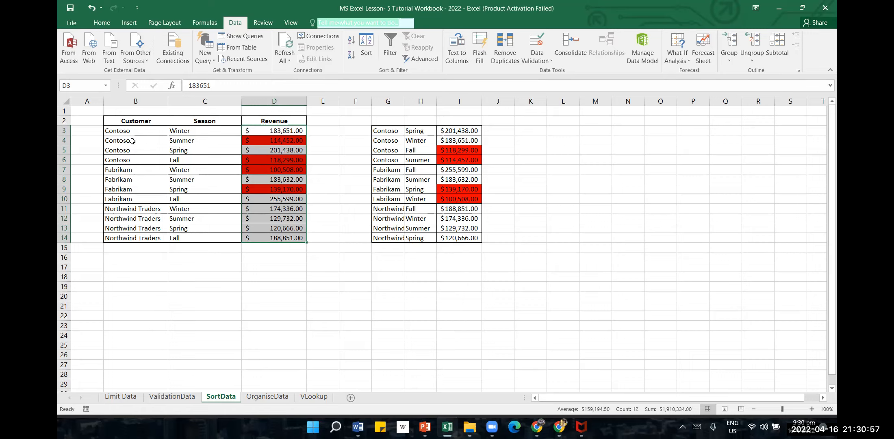
# Examine the Contoso rows in B3:B6 and the order of their seasons in C3:C6
pyautogui.click(143, 132)
pyautogui.moveTo(144, 133); pyautogui.dragTo(144, 157)
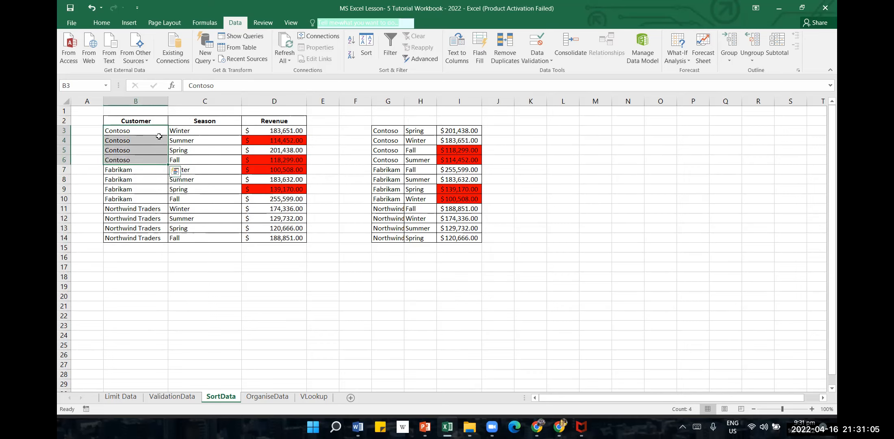
pyautogui.click(208, 133)
pyautogui.click(198, 142)
pyautogui.click(184, 159)
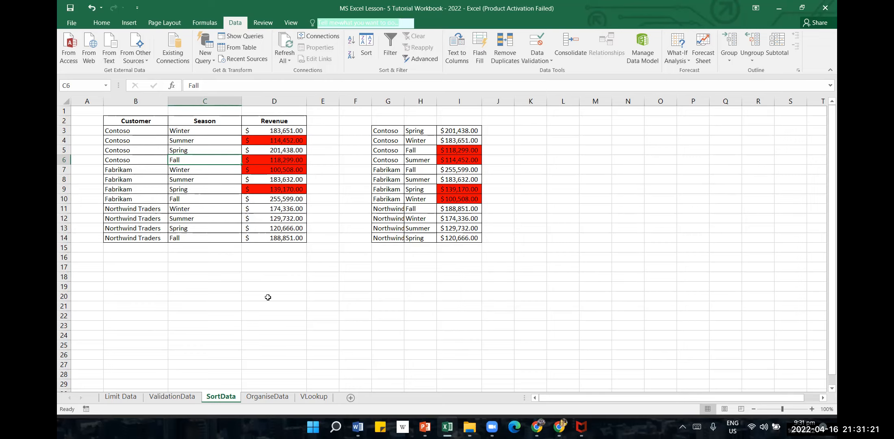
# Review the Customer and Season sort levels against the sorted table, leaving them as they are
pyautogui.click(365, 53)
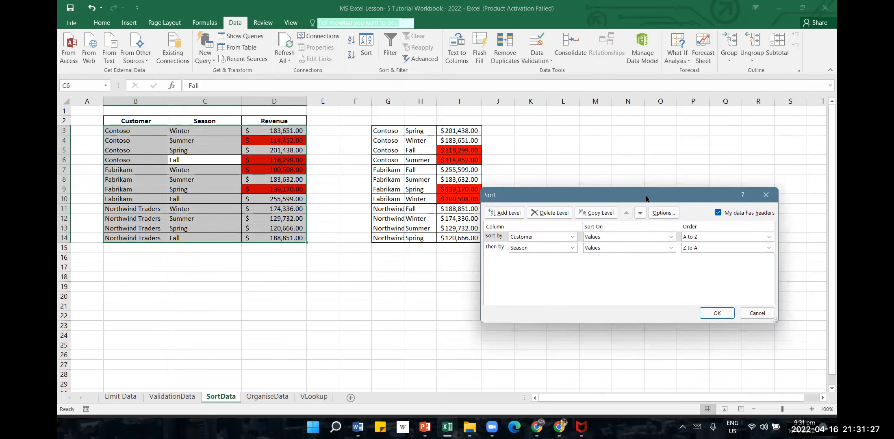
pyautogui.moveTo(647, 198); pyautogui.dragTo(640, 163)
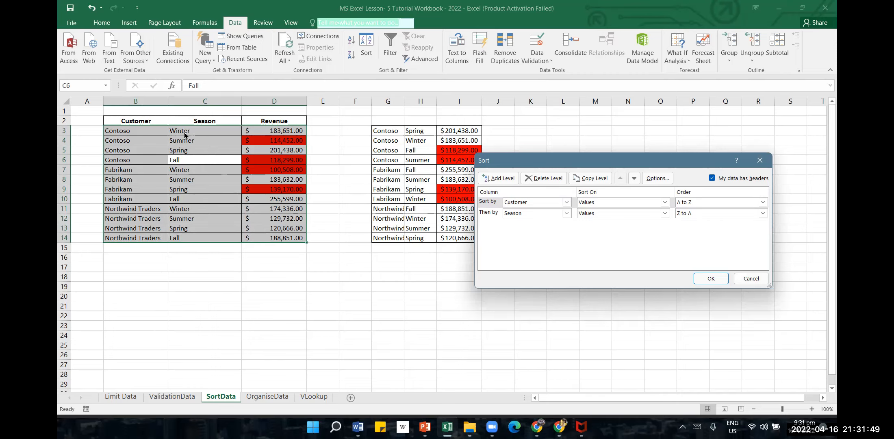
pyautogui.click(757, 278)
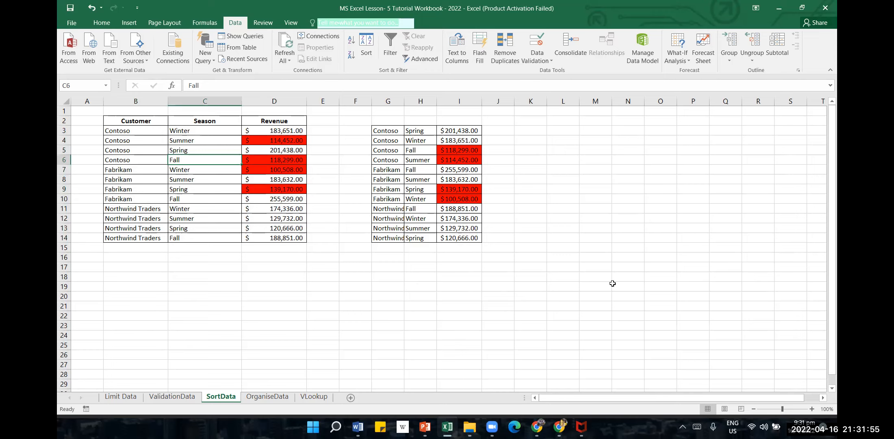
# Try to start a custom sort from the empty cell E20 outside the table
pyautogui.click(331, 301)
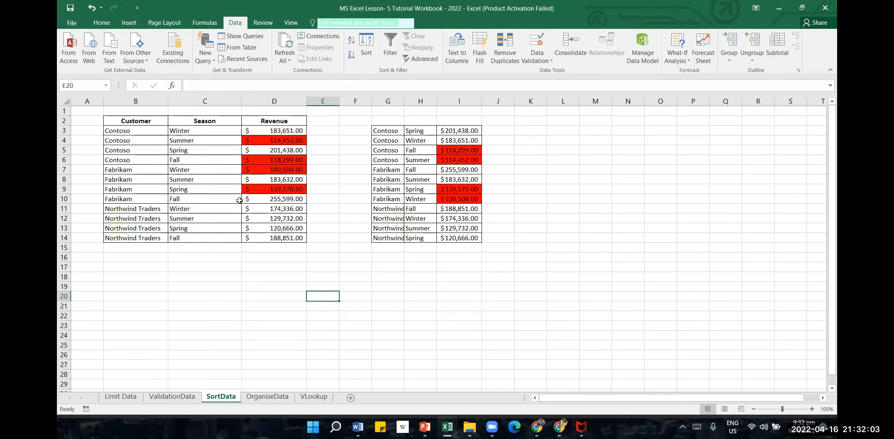
pyautogui.click(370, 52)
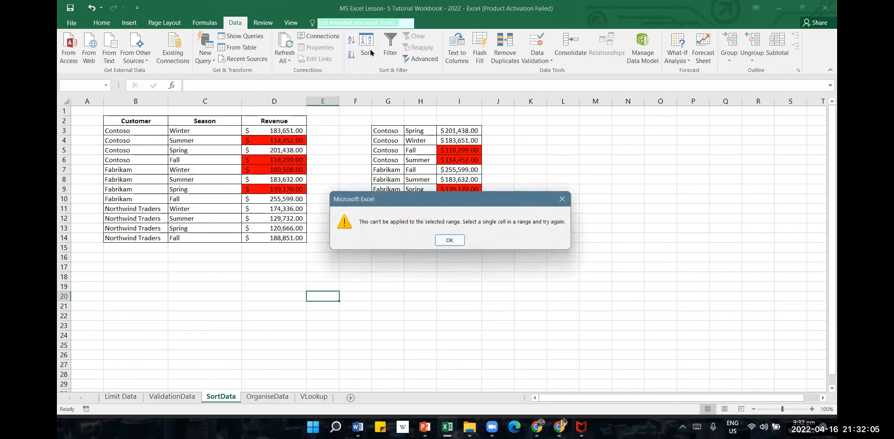
pyautogui.click(452, 236)
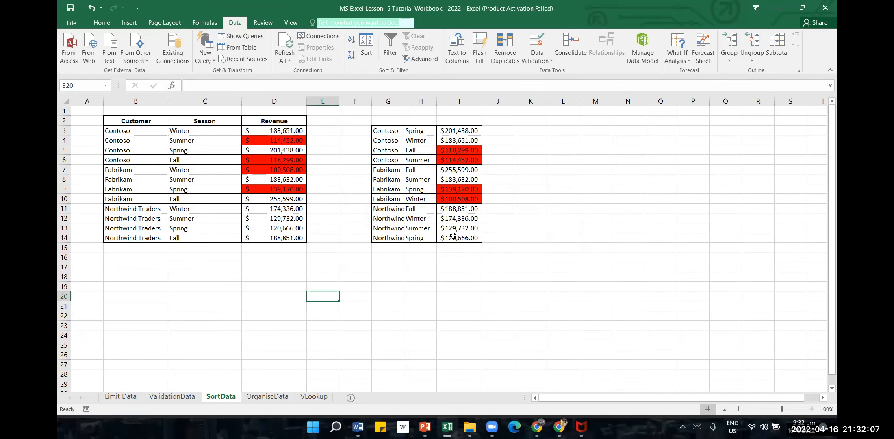
# Delete the Season level from the custom sort of B3:D14 and apply the sort by Customer from A to Z
pyautogui.click(280, 141)
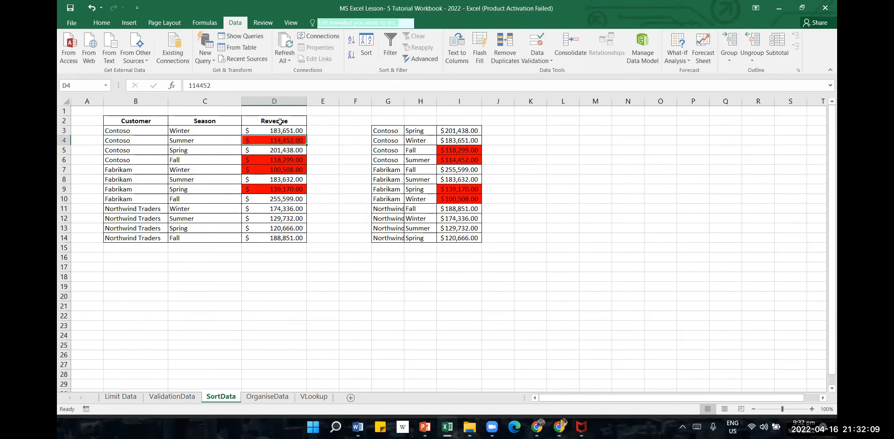
pyautogui.moveTo(142, 133); pyautogui.dragTo(303, 239)
pyautogui.click(367, 46)
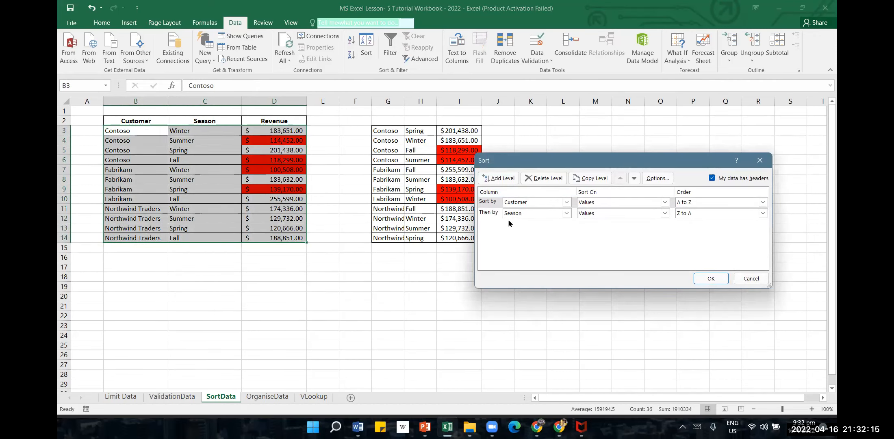
pyautogui.click(488, 212)
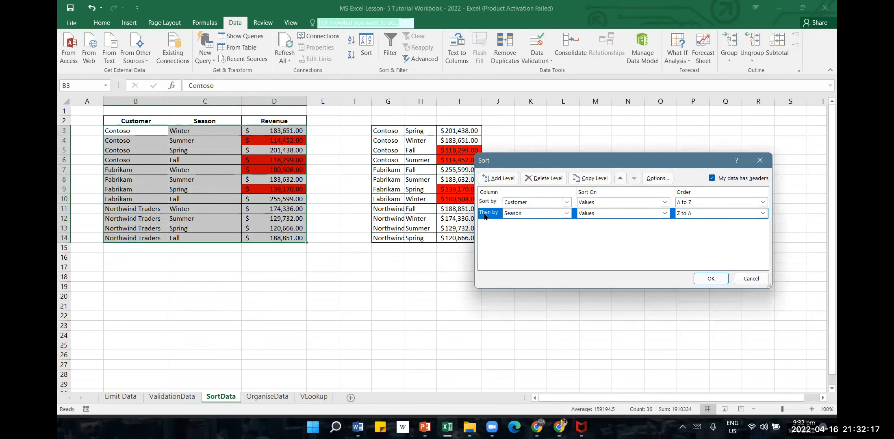
pyautogui.click(543, 178)
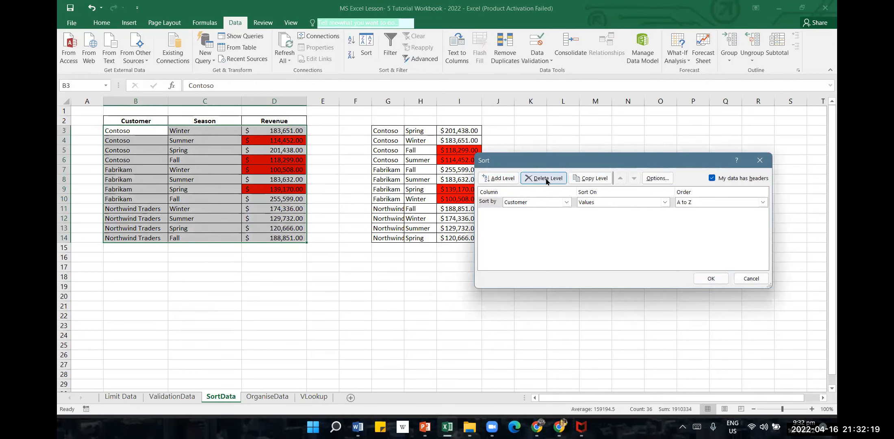
pyautogui.click(711, 278)
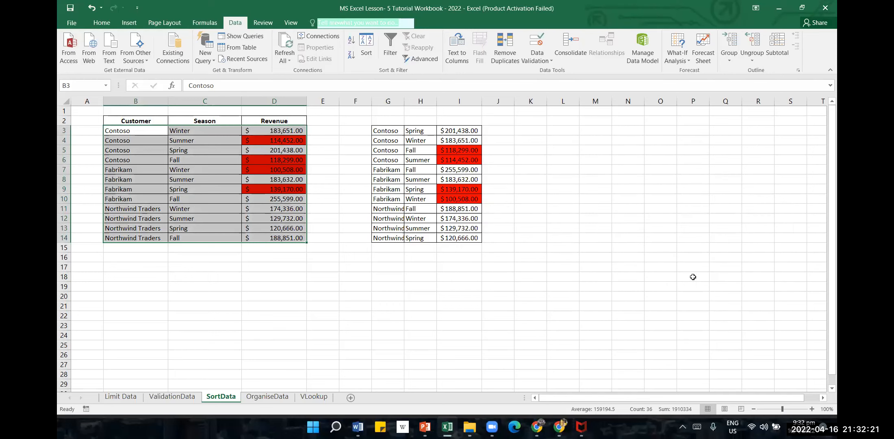
pyautogui.click(313, 267)
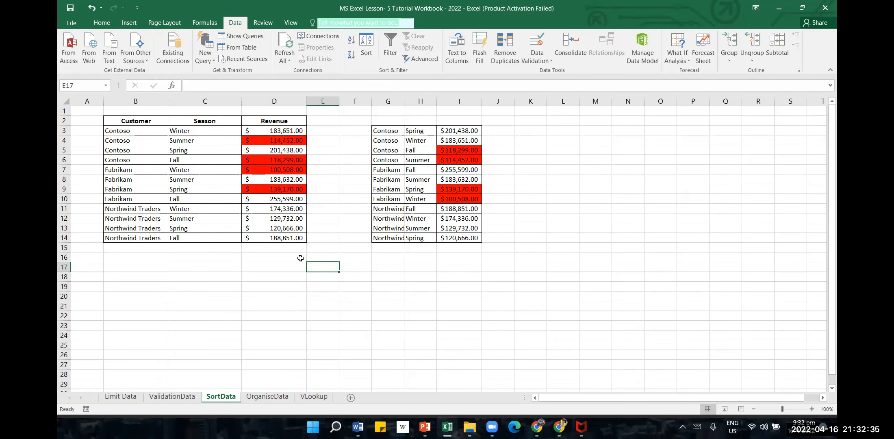
pyautogui.moveTo(274, 316); pyautogui.dragTo(278, 328)
pyautogui.scroll(-1, 291, 283)
pyautogui.scroll(-1, 287, 283)
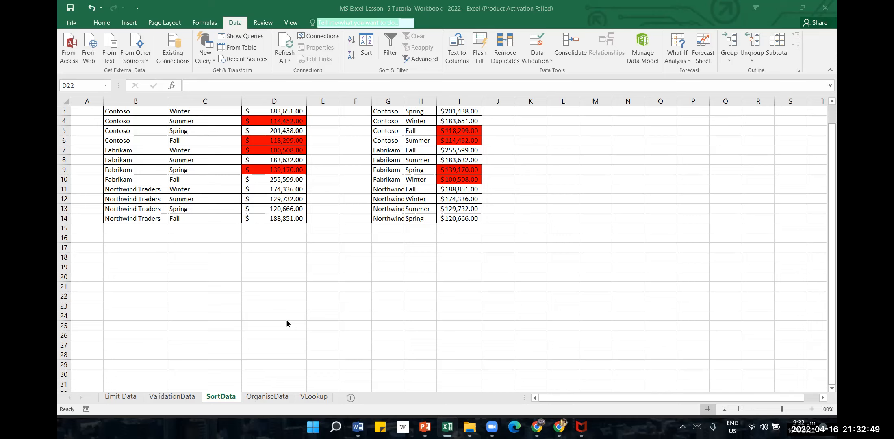
# Open the OrganiseData sheet, ungroup row 6 from the outline, and collapse rows 3 to 5
pyautogui.click(259, 396)
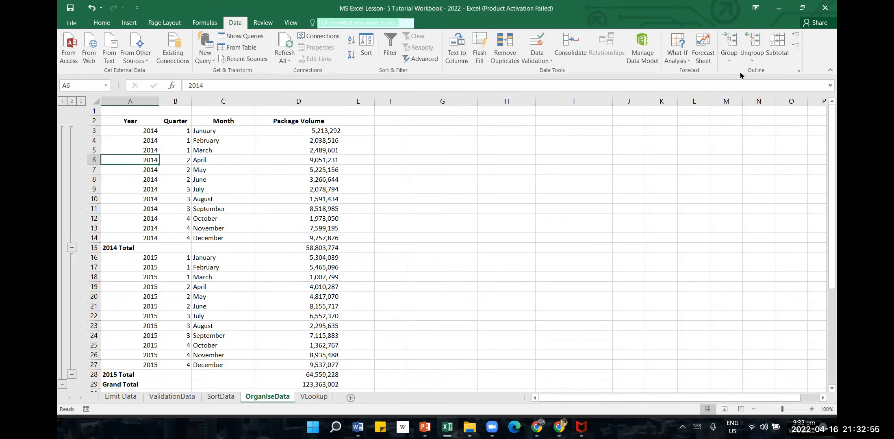
pyautogui.click(757, 56)
pyautogui.click(766, 72)
pyautogui.click(596, 242)
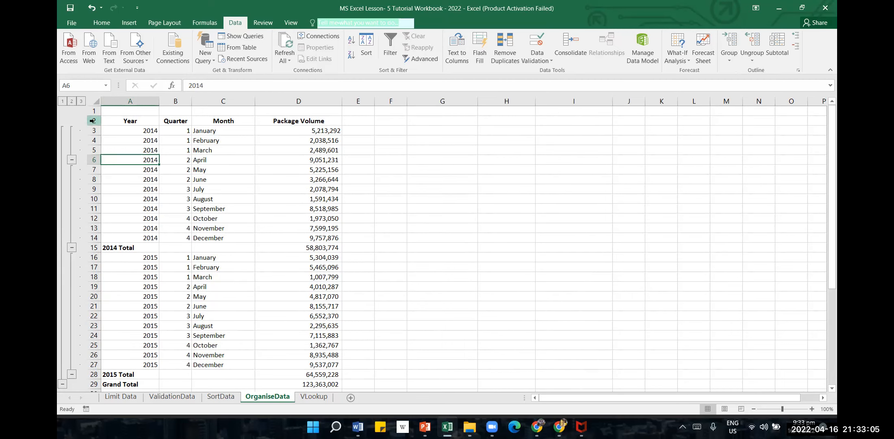
pyautogui.click(71, 159)
# Try to ungroup the selected range A2:D30 with the Columns option
pyautogui.moveTo(136, 123); pyautogui.dragTo(321, 366)
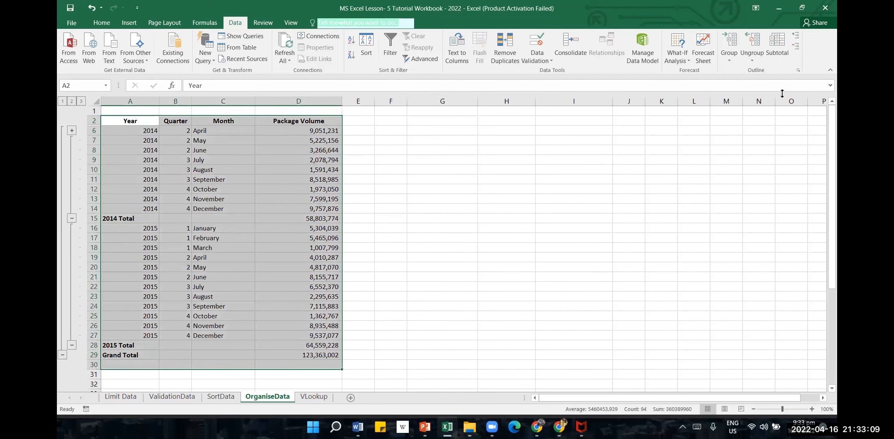
pyautogui.click(752, 61)
pyautogui.click(770, 72)
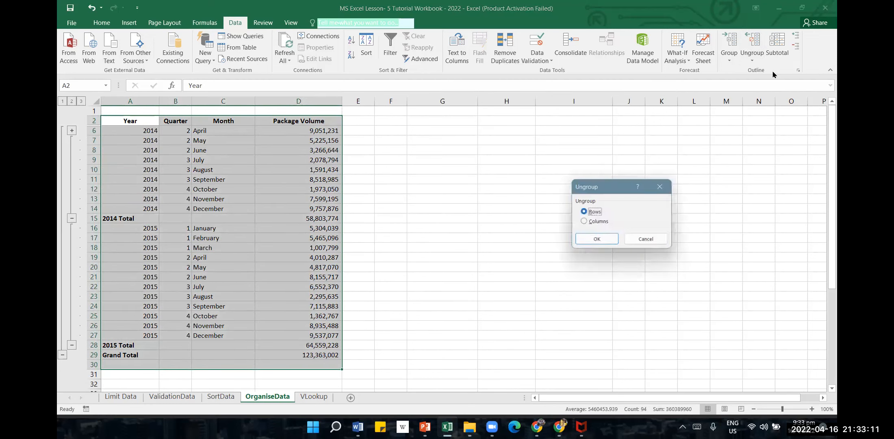
pyautogui.click(592, 225)
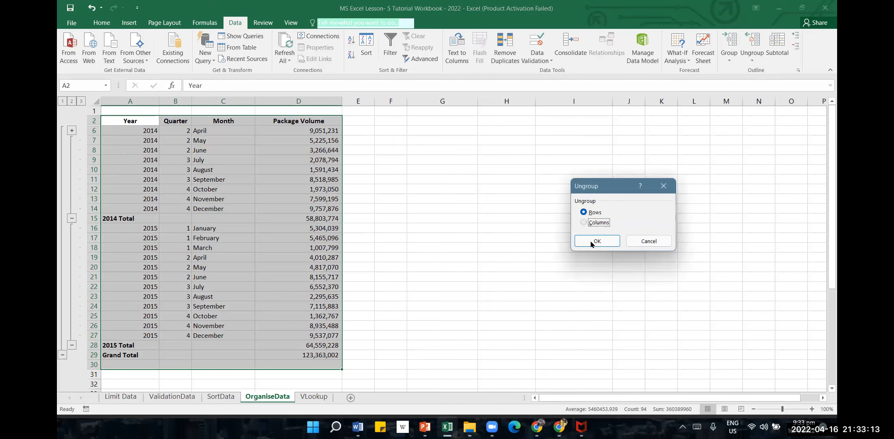
pyautogui.click(596, 241)
# Clear the whole outline from the selected package volume table
pyautogui.click(751, 61)
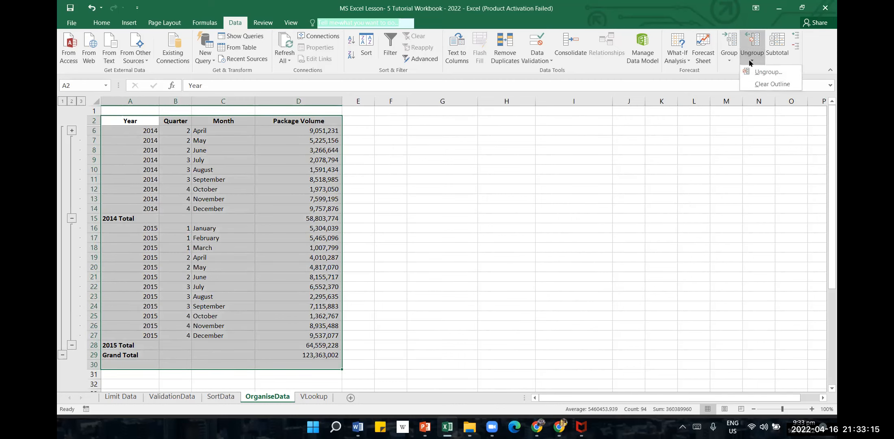
pyautogui.click(771, 87)
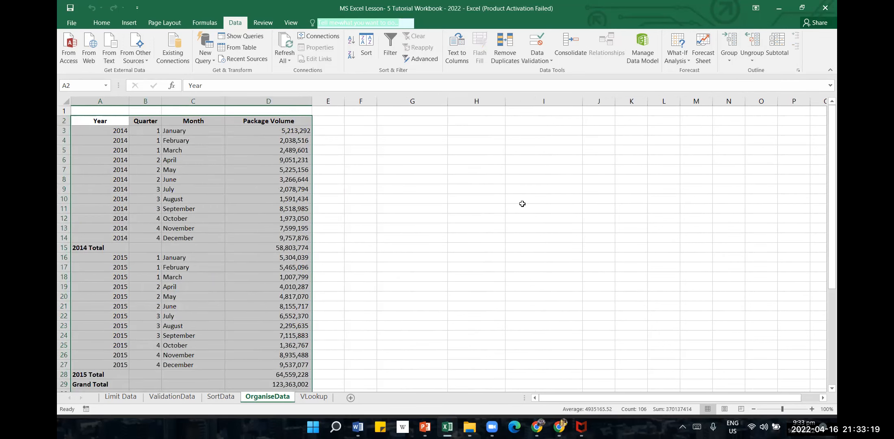
pyautogui.click(522, 203)
# Clear the contents of the 2014 Total, 2015 Total and Grand Total rows
pyautogui.moveTo(88, 247); pyautogui.dragTo(250, 250)
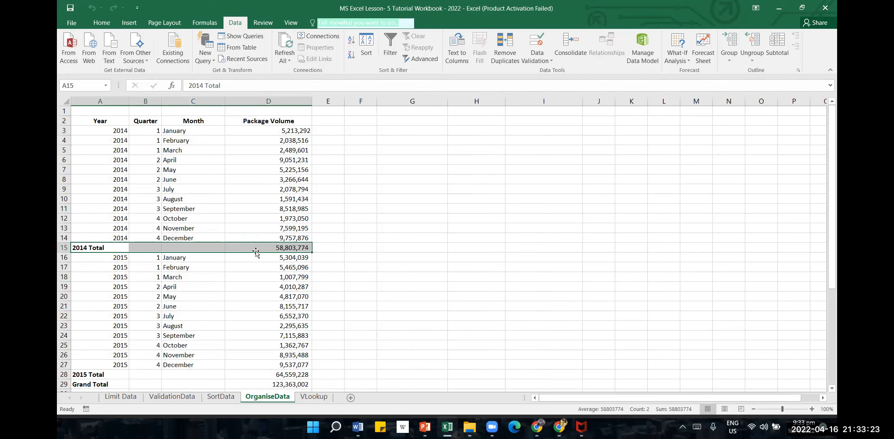
pyautogui.press('Delete')
pyautogui.moveTo(102, 376); pyautogui.dragTo(288, 385)
pyautogui.press('Delete')
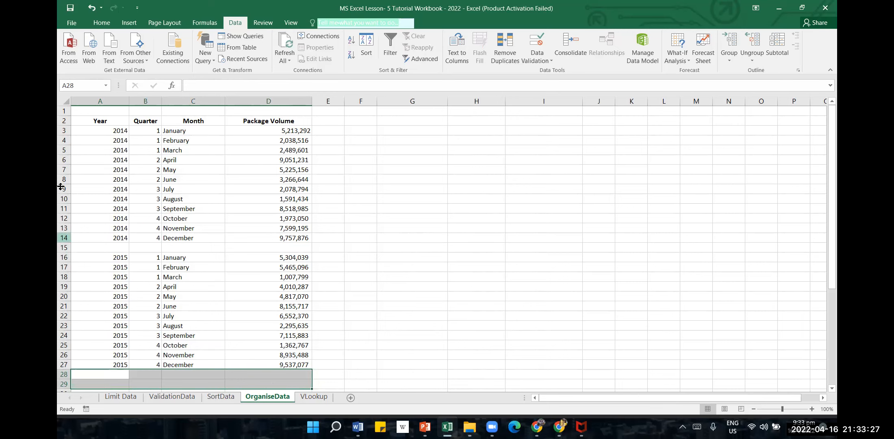
# Delete the empty row 15 between the 2014 and 2015 records
pyautogui.click(61, 243)
pyautogui.click(64, 248)
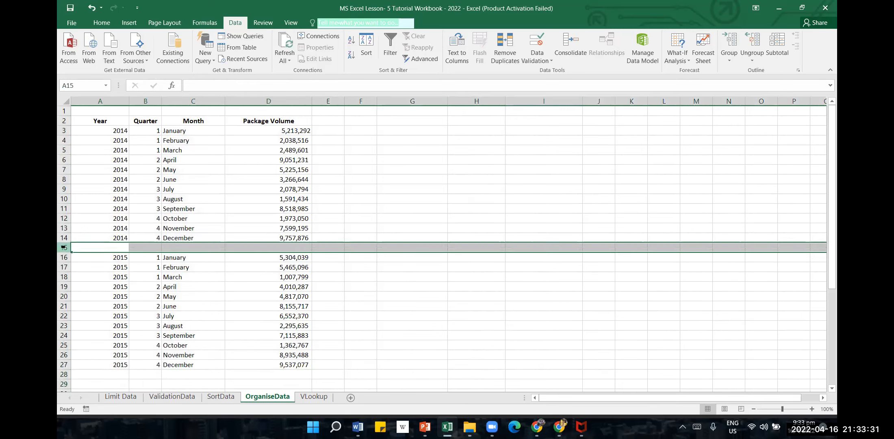
pyautogui.rightClick(63, 247)
pyautogui.click(89, 329)
pyautogui.scroll(-1, 407, 247)
pyautogui.scroll(1, 407, 247)
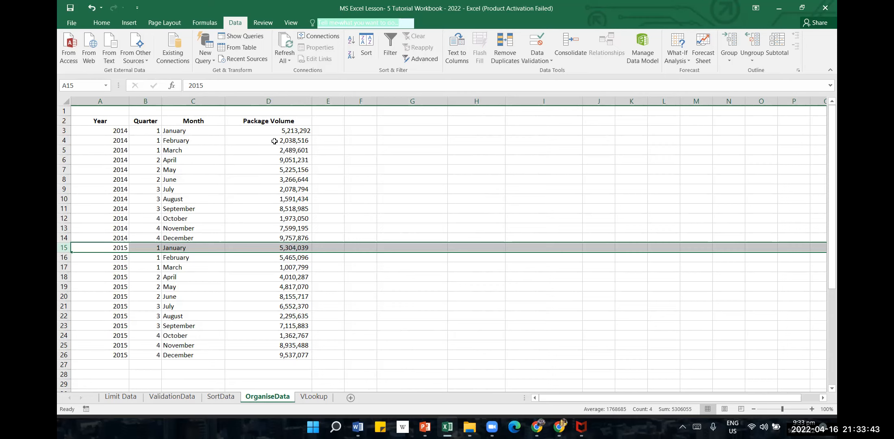
pyautogui.click(445, 275)
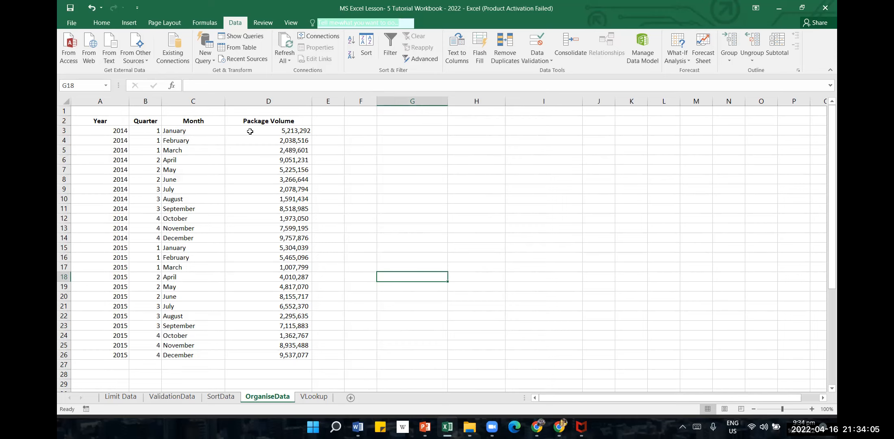
# Add Sum subtotals to Package Volume at each change in Year, with the summary below the data
pyautogui.click(191, 131)
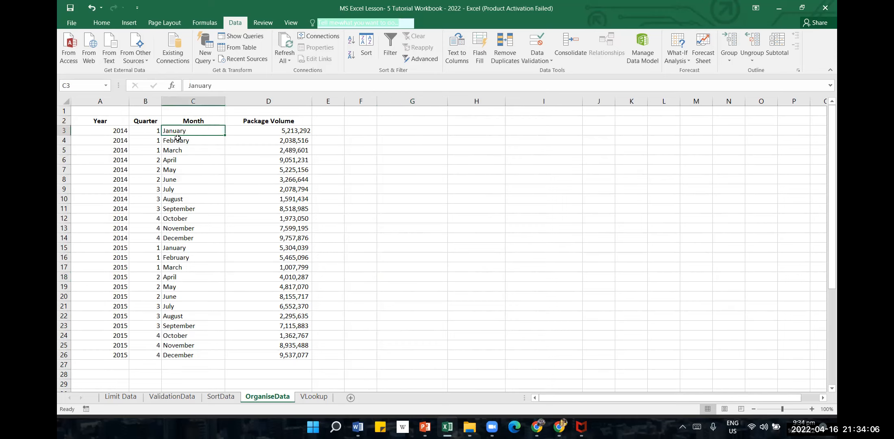
pyautogui.click(107, 132)
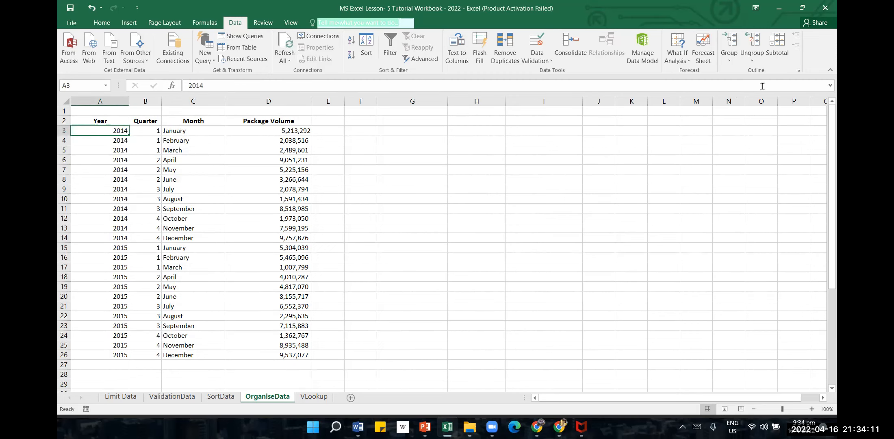
pyautogui.click(776, 43)
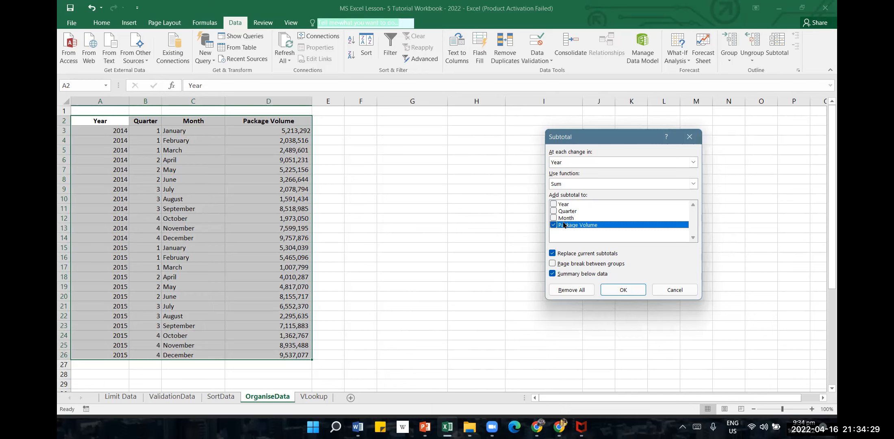
pyautogui.click(694, 162)
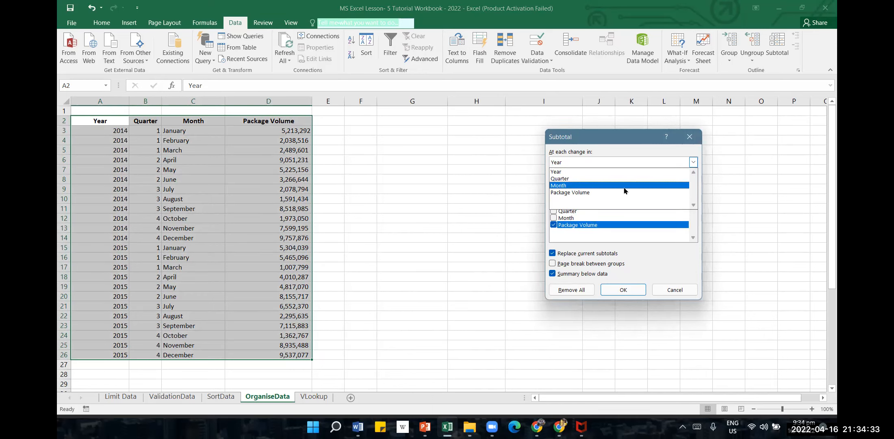
pyautogui.click(571, 173)
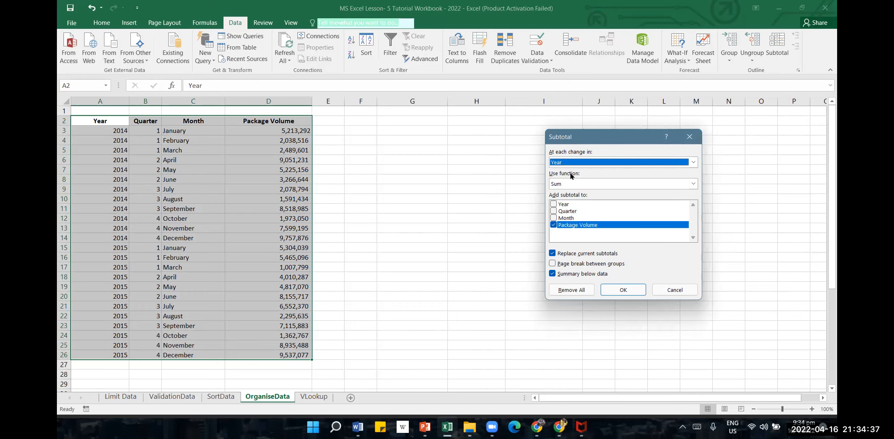
pyautogui.click(625, 291)
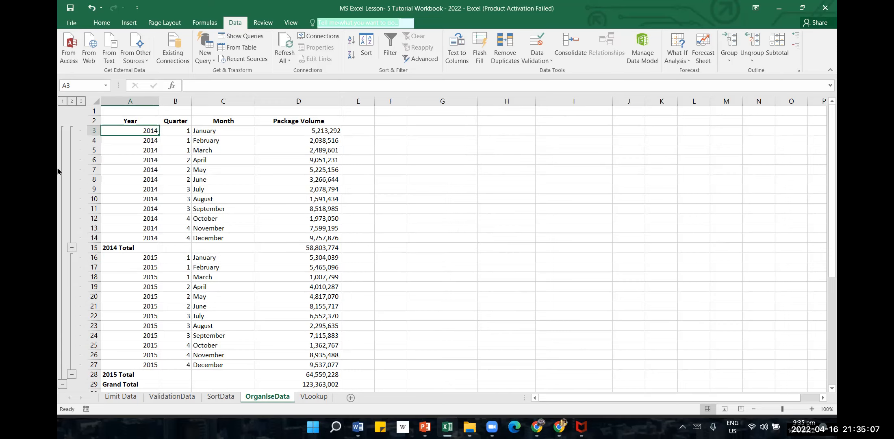
# Collapse and re-expand the Grand Total and 2014 groups, and collapse the 2015 group
pyautogui.click(62, 384)
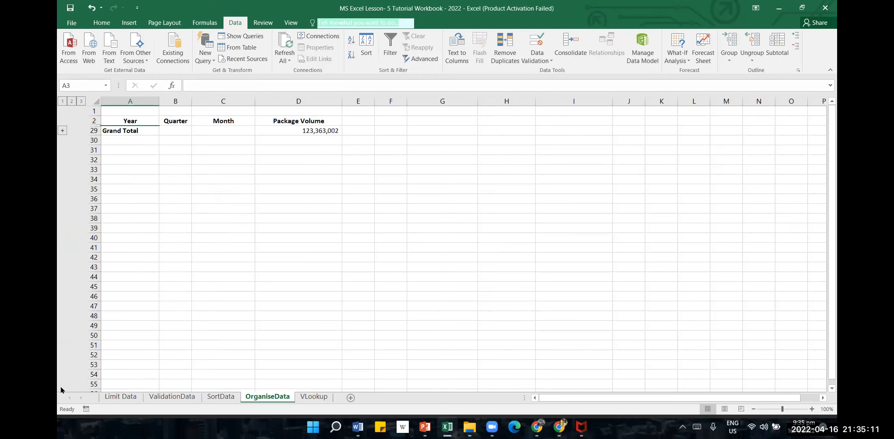
pyautogui.click(62, 130)
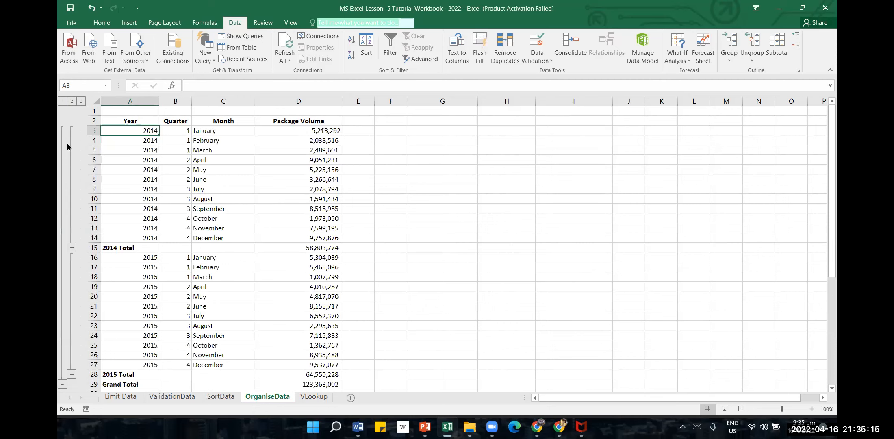
pyautogui.click(72, 248)
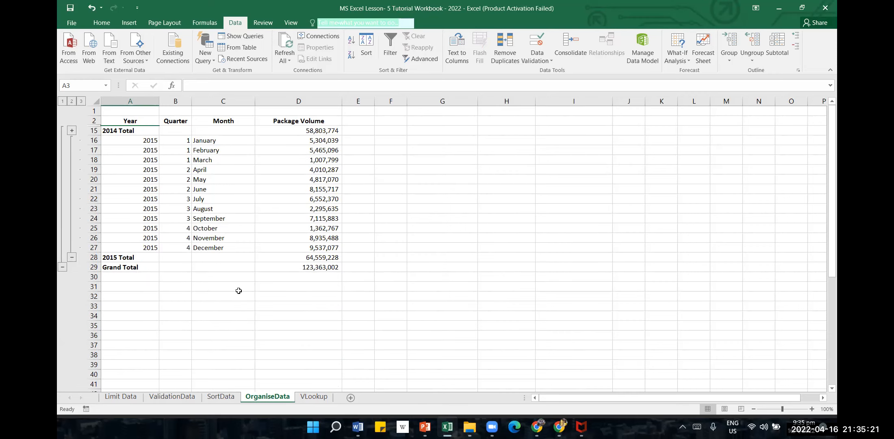
pyautogui.click(73, 131)
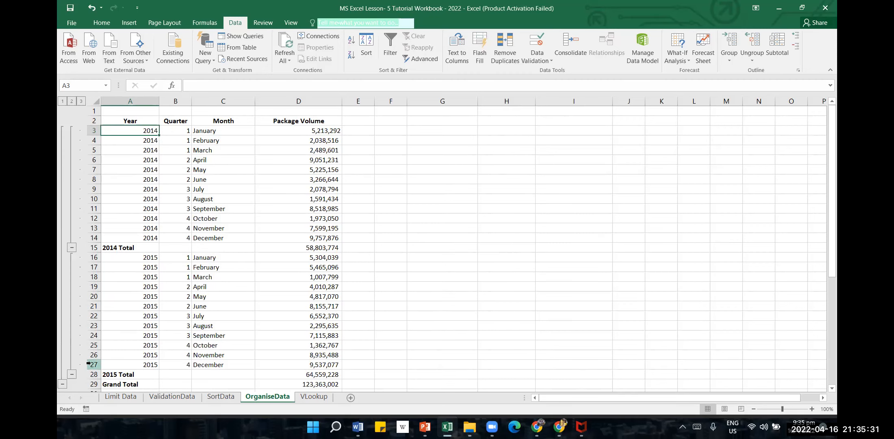
pyautogui.click(72, 374)
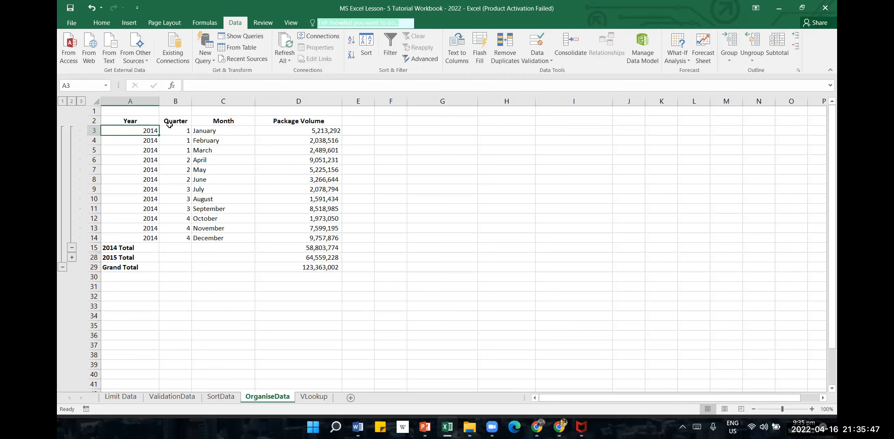
# Undo the outline collapsing and the subtotals, back to the plain table
pyautogui.click(91, 8)
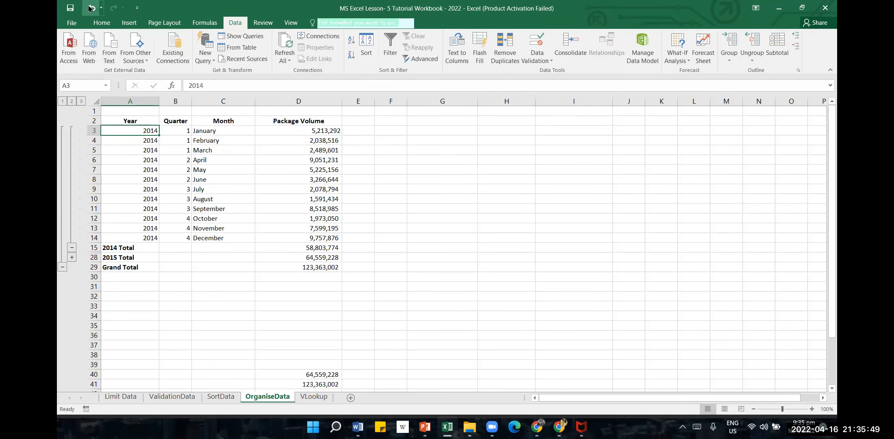
pyautogui.click(91, 8)
pyautogui.click(91, 8)
pyautogui.click(92, 7)
pyautogui.click(90, 8)
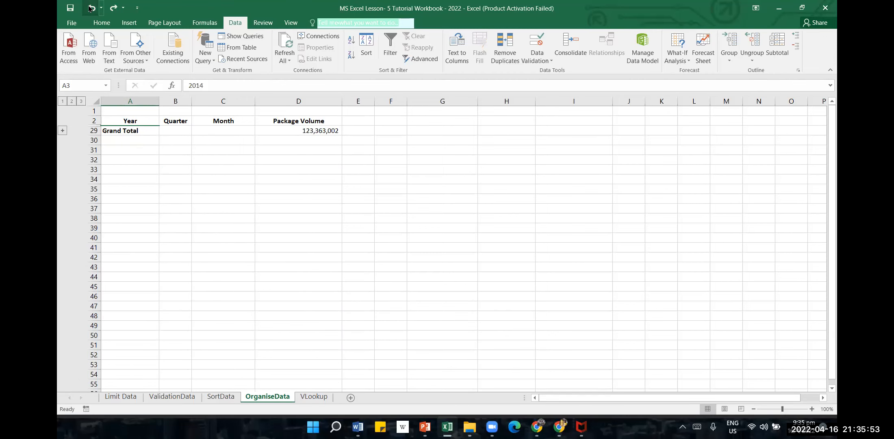
pyautogui.click(90, 8)
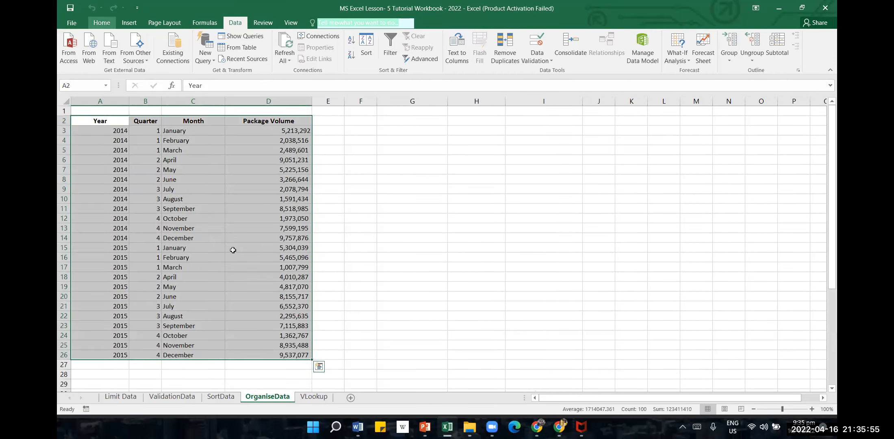
pyautogui.click(437, 246)
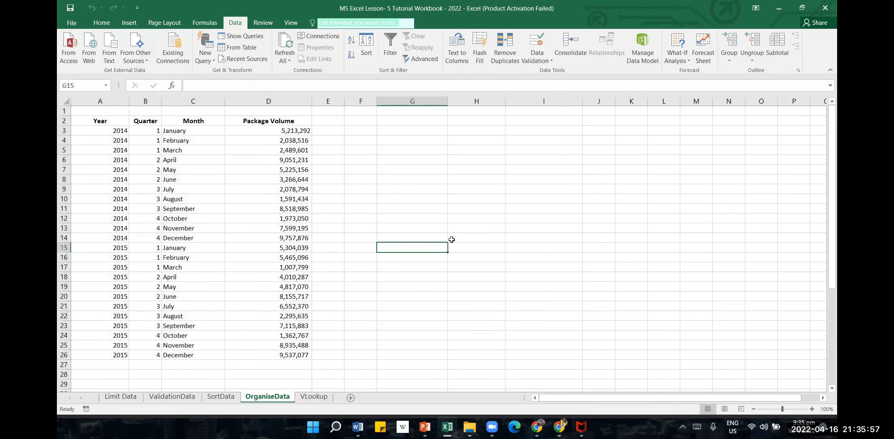
pyautogui.moveTo(117, 120); pyautogui.dragTo(210, 152)
pyautogui.click(110, 177)
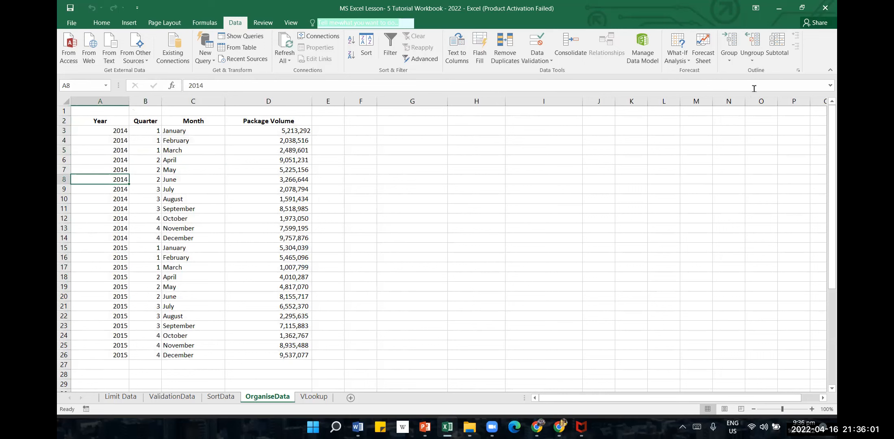
# Add Sum subtotals to Package Volume at each change in Quarter, review them, and undo them
pyautogui.click(777, 47)
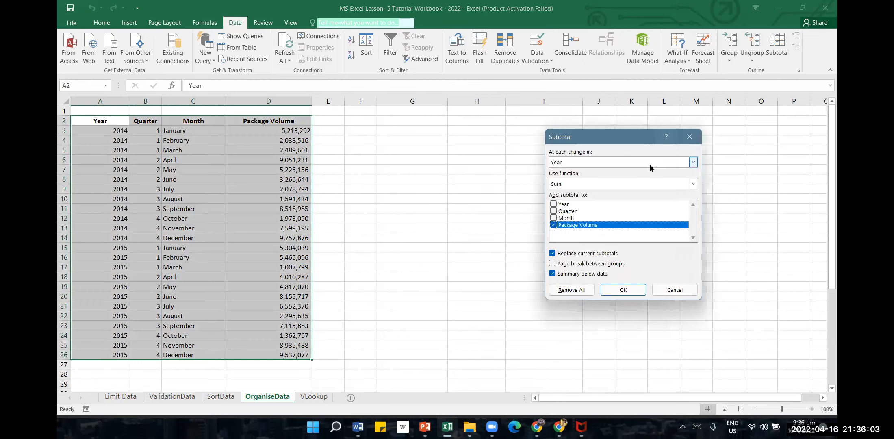
pyautogui.click(694, 163)
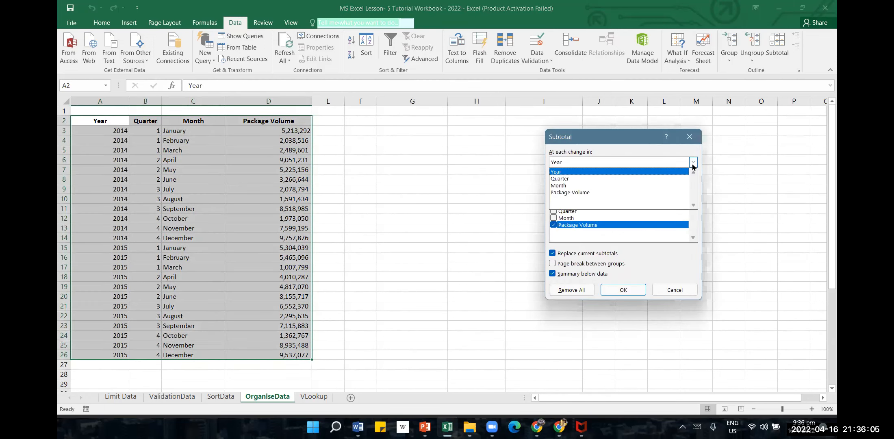
pyautogui.click(669, 179)
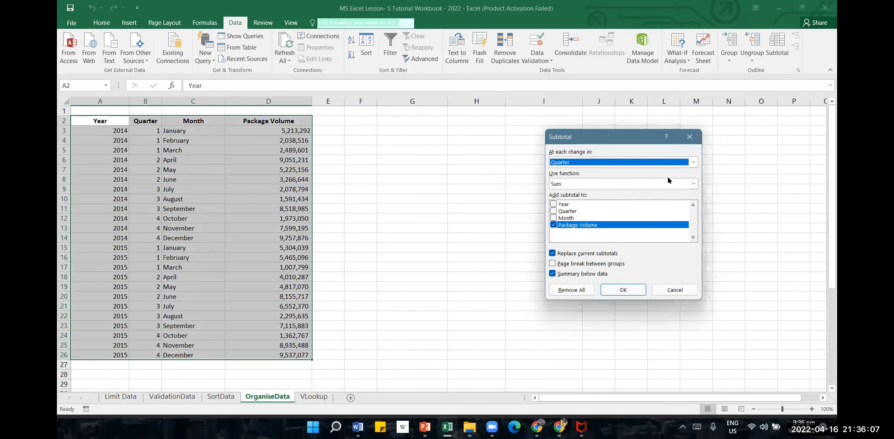
pyautogui.click(624, 290)
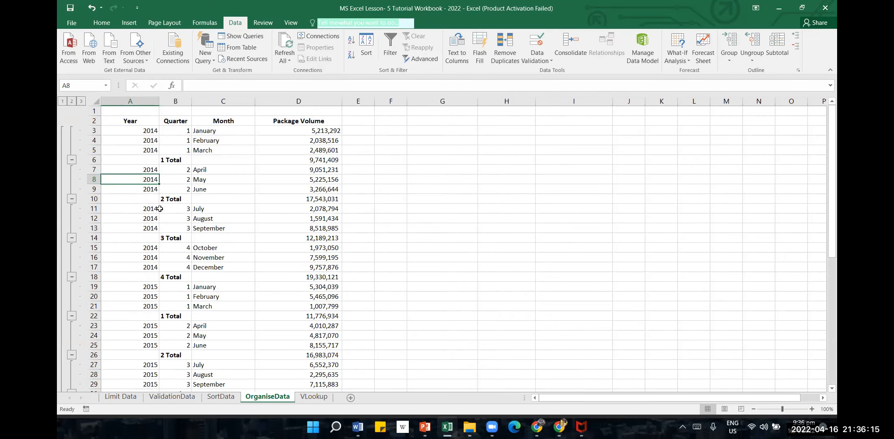
pyautogui.scroll(-1, 214, 197)
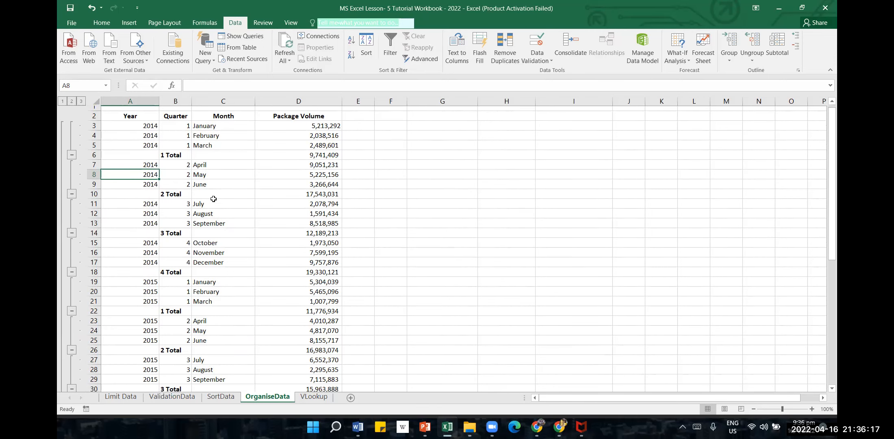
pyautogui.scroll(-5, 216, 298)
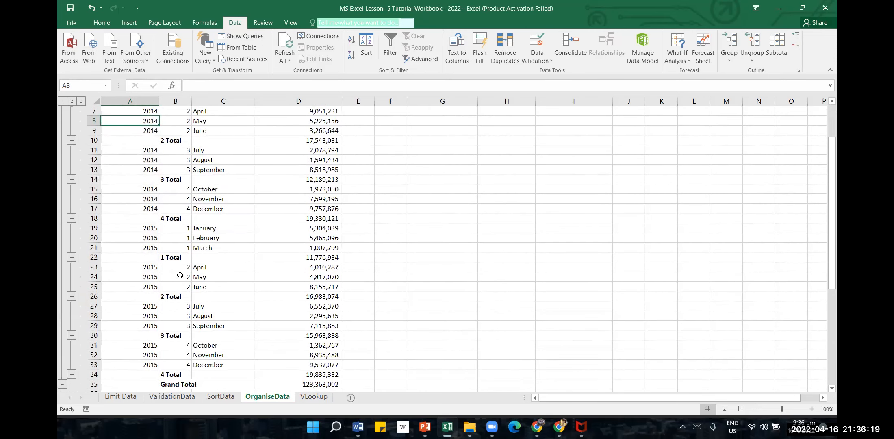
pyautogui.click(91, 10)
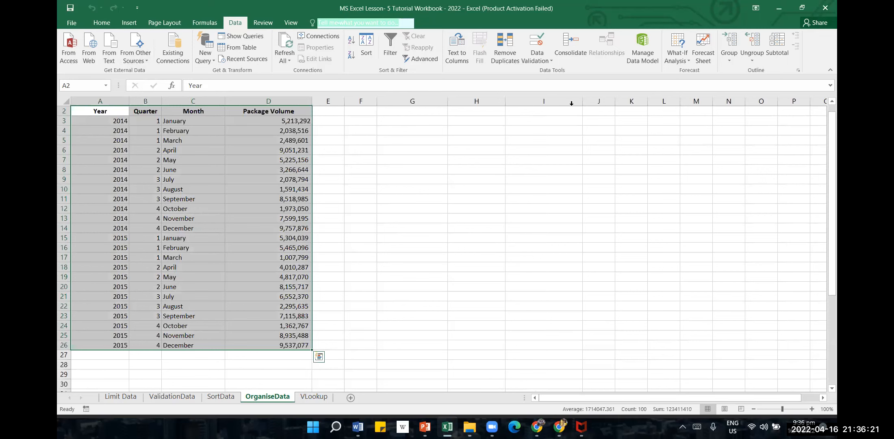
# Add Sum subtotals to Package Volume at each change in Year, keeping the summary below the data
pyautogui.click(777, 48)
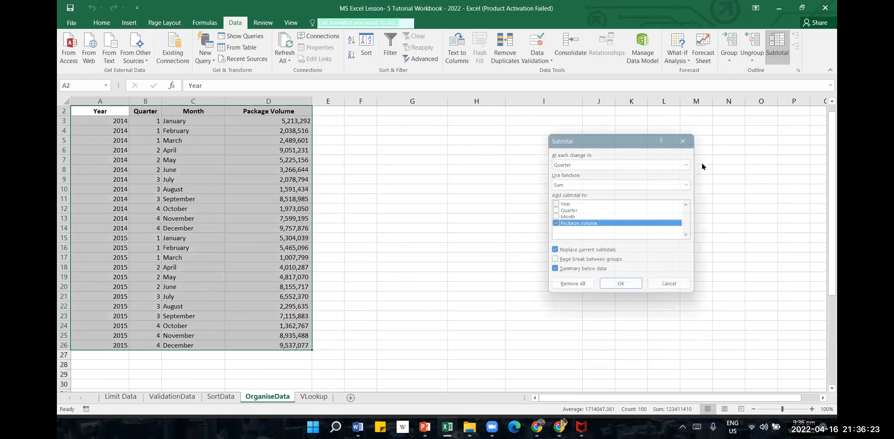
pyautogui.click(644, 165)
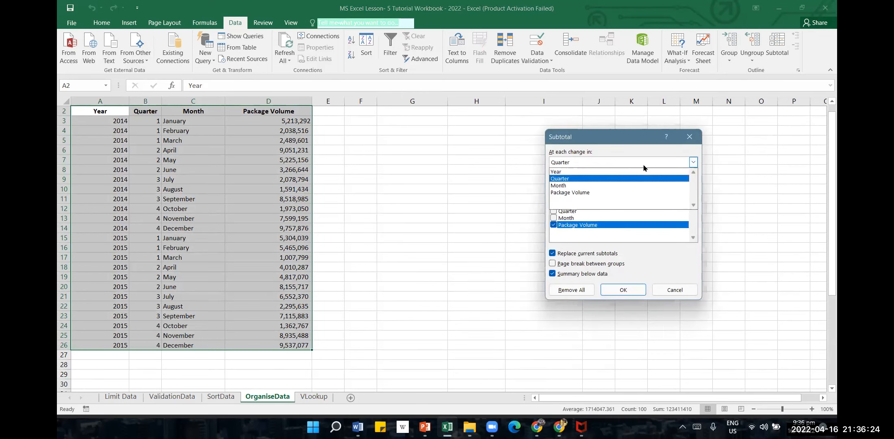
pyautogui.click(608, 171)
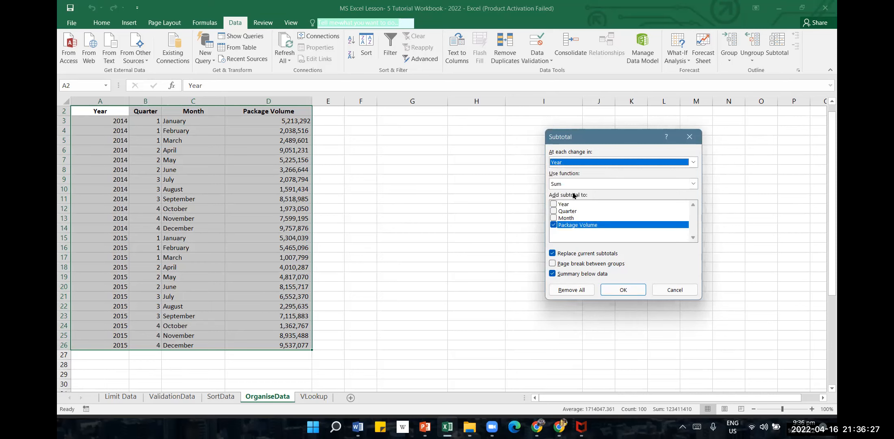
pyautogui.click(694, 185)
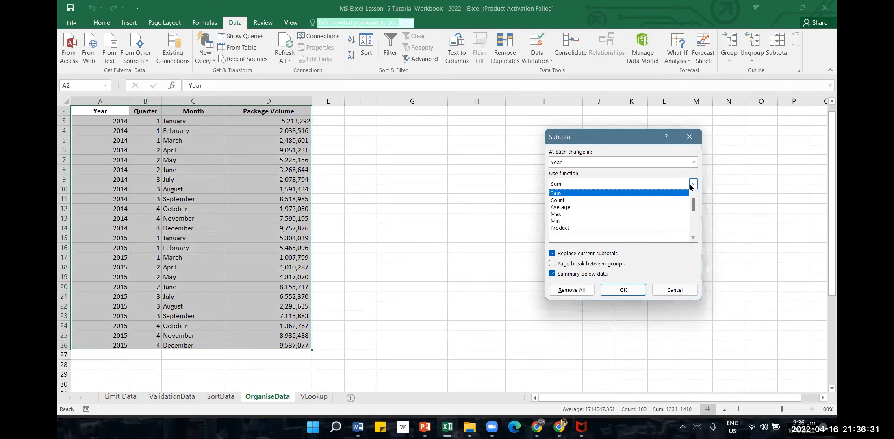
pyautogui.click(568, 194)
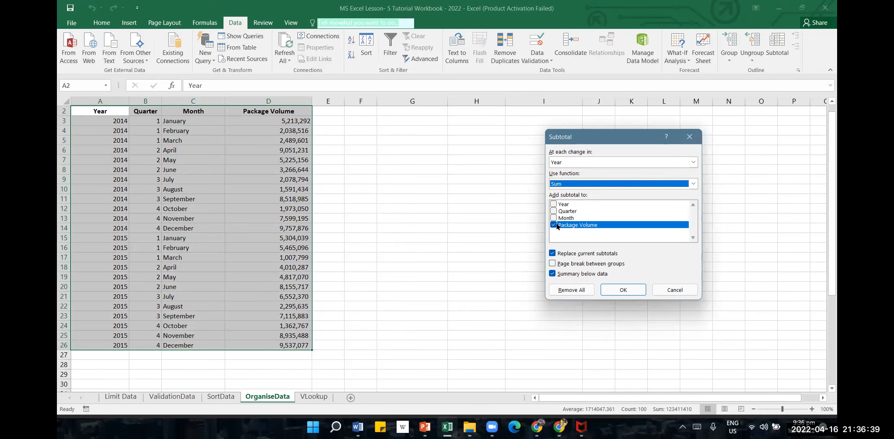
pyautogui.click(613, 292)
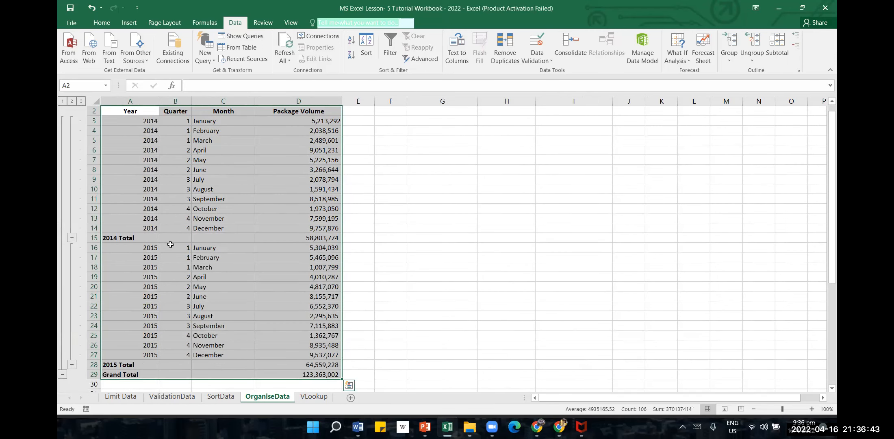
# Examine the 2014 Total, 2015 Total and Grand Total rows and their Package Volume subtotal formulas
pyautogui.click(170, 244)
pyautogui.click(120, 240)
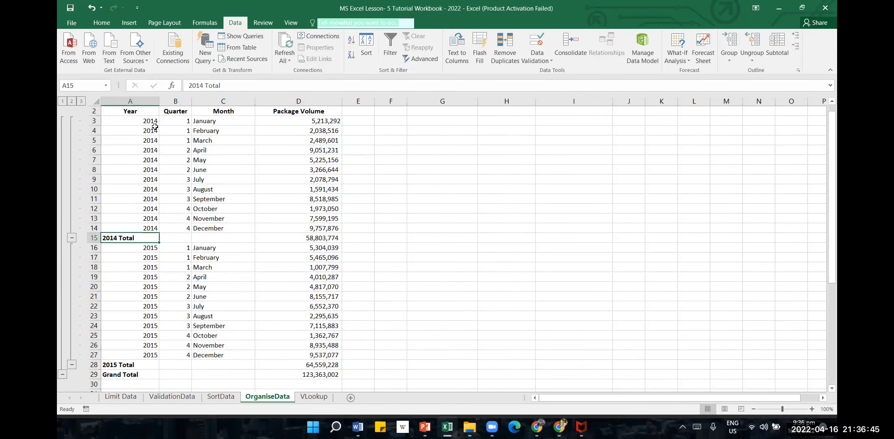
pyautogui.click(302, 239)
pyautogui.scroll(-1, 284, 255)
pyautogui.click(312, 337)
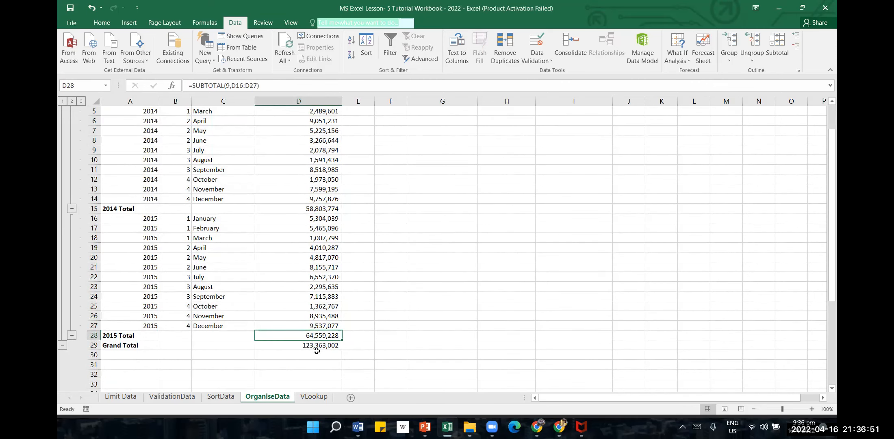
pyautogui.click(316, 351)
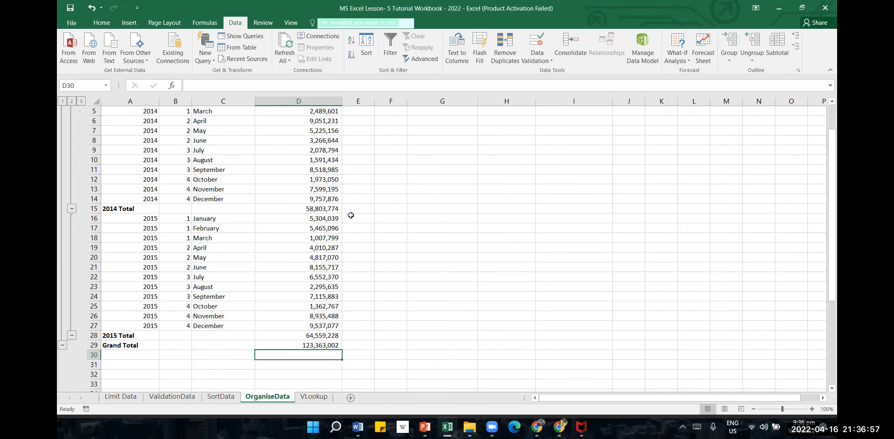
pyautogui.scroll(2, 325, 208)
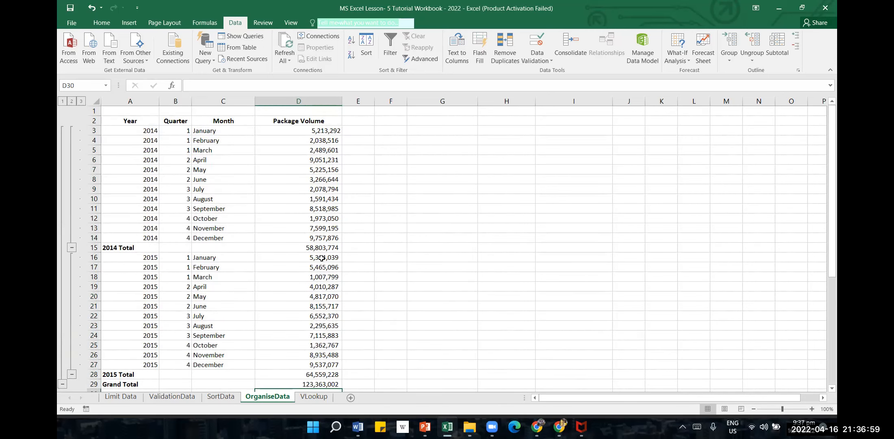
pyautogui.scroll(-1, 321, 358)
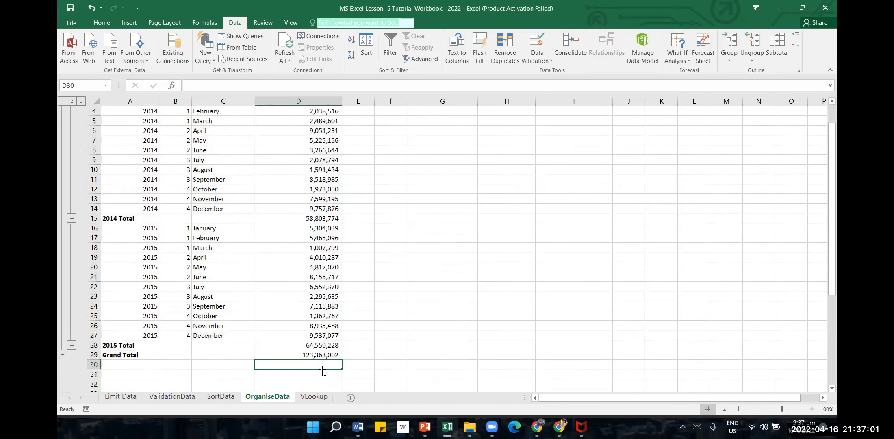
pyautogui.click(321, 356)
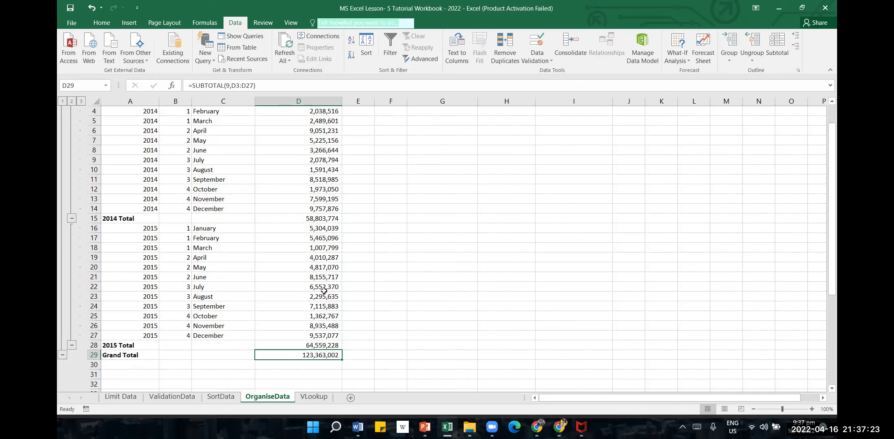
# Undo the yearly subtotals and clear the selection of the data table
pyautogui.click(87, 16)
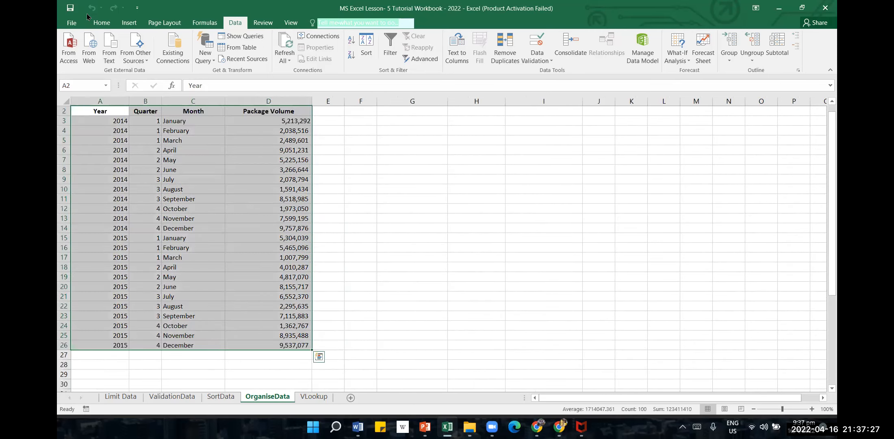
pyautogui.click(497, 221)
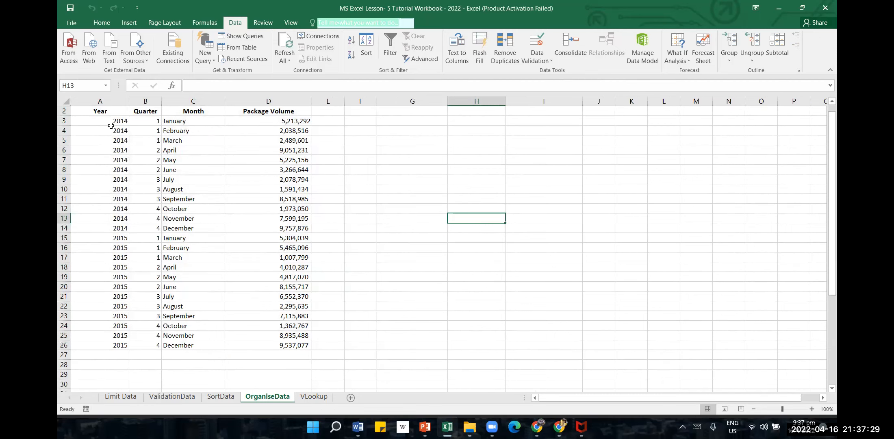
# Group rows 3 to 17 of the records by rows, and collapse and re-expand the group
pyautogui.moveTo(111, 123); pyautogui.dragTo(121, 259)
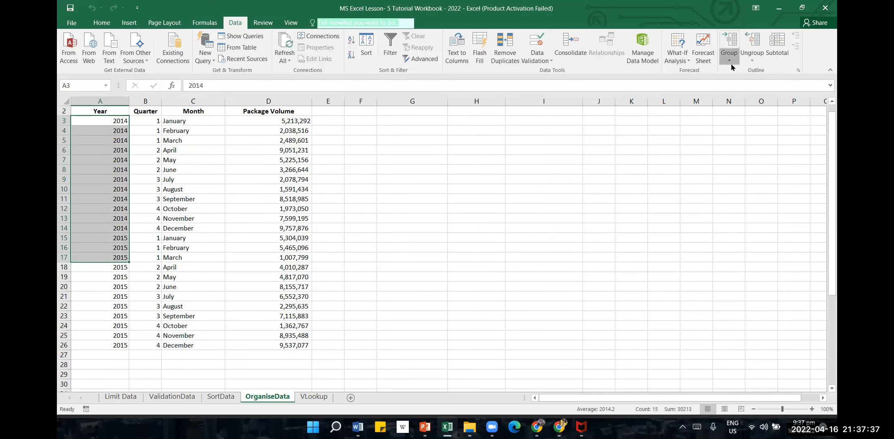
pyautogui.click(729, 45)
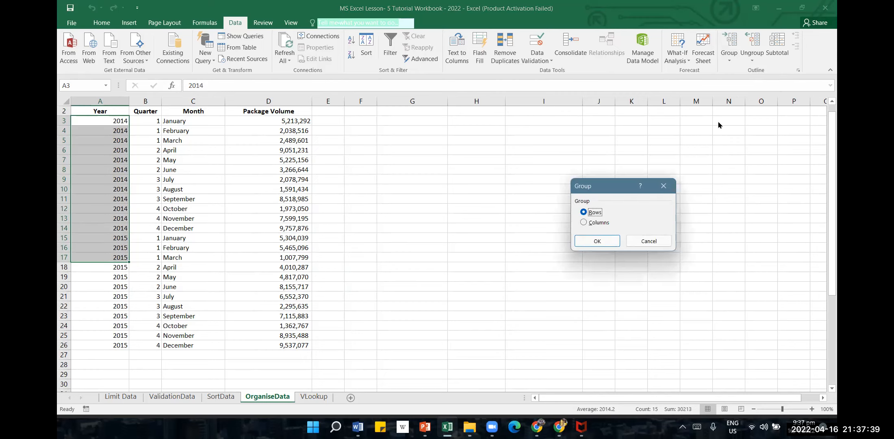
pyautogui.click(596, 242)
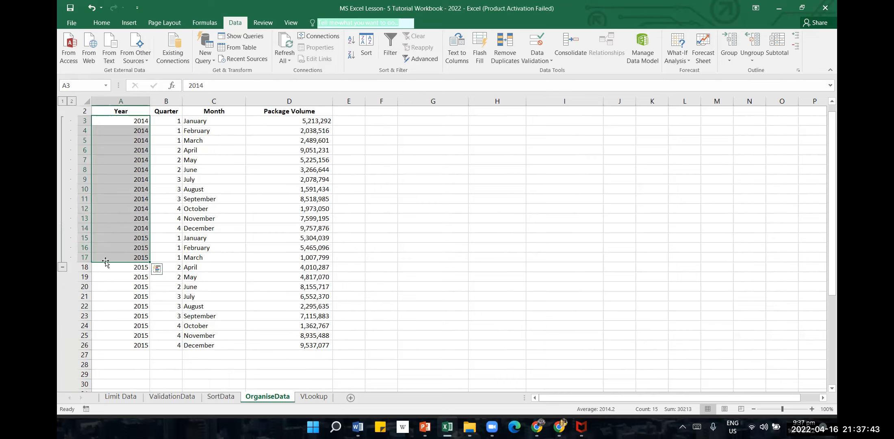
pyautogui.click(63, 267)
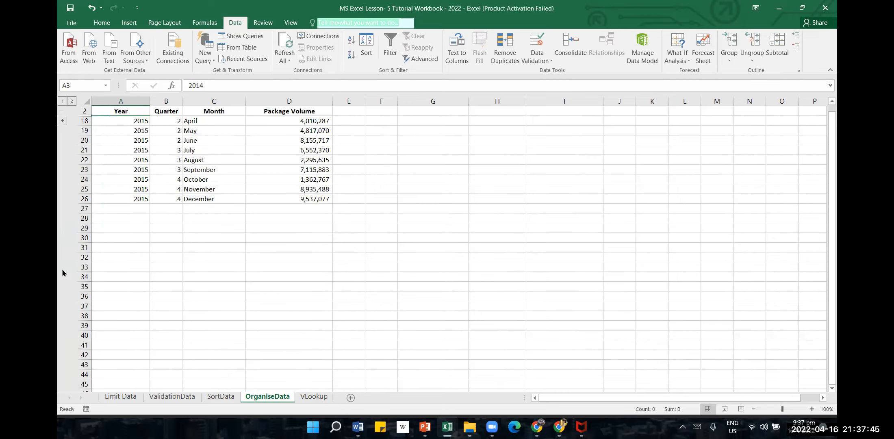
pyautogui.click(62, 121)
# Group rows 18 to 26 of the 2015 records by rows, and undo that grouping
pyautogui.moveTo(122, 268); pyautogui.dragTo(135, 345)
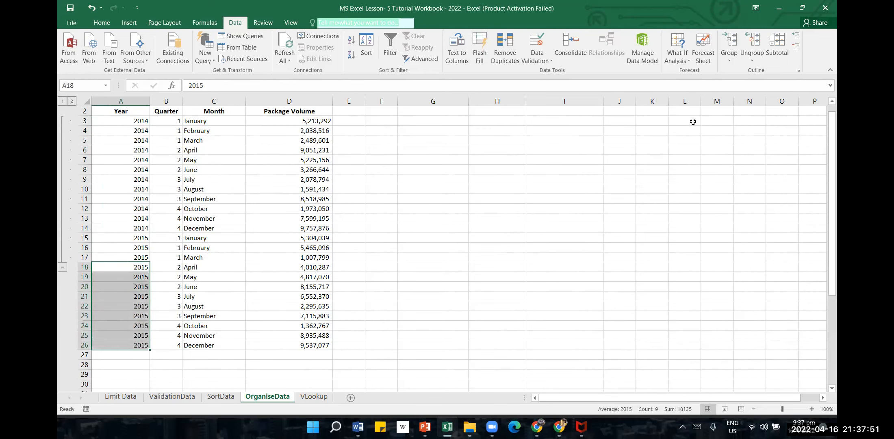
pyautogui.click(730, 45)
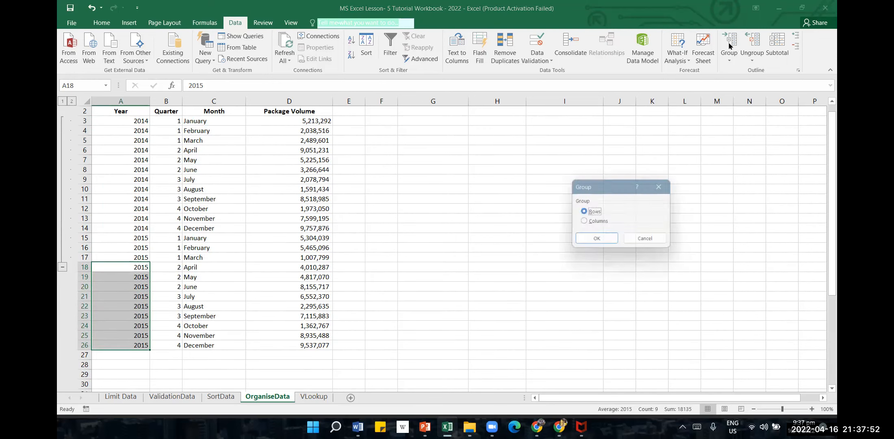
pyautogui.click(598, 240)
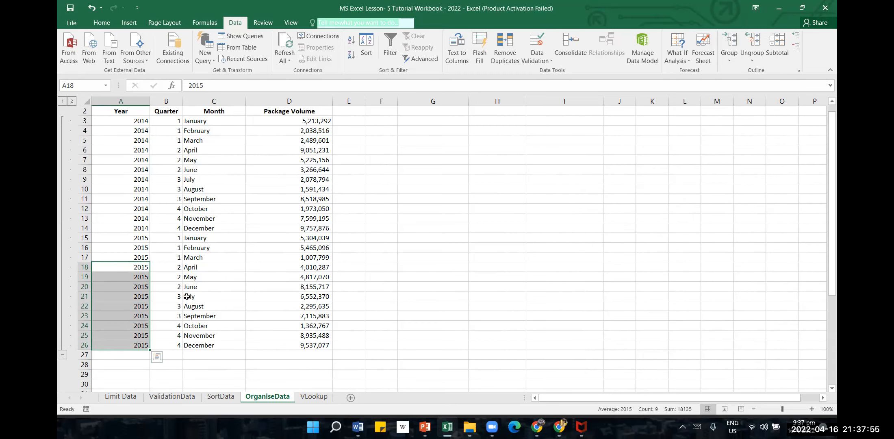
pyautogui.click(107, 130)
pyautogui.click(92, 7)
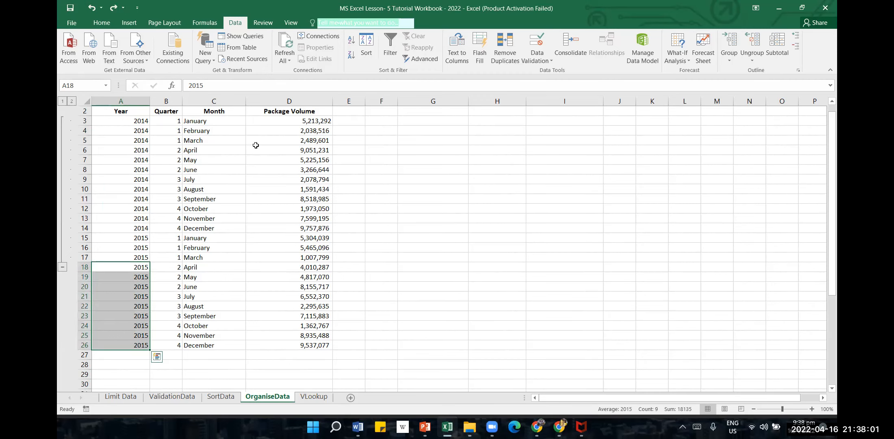
# Try to ungroup the selected 2015 records in rows 18 to 26 with the Rows option
pyautogui.click(753, 60)
pyautogui.click(764, 73)
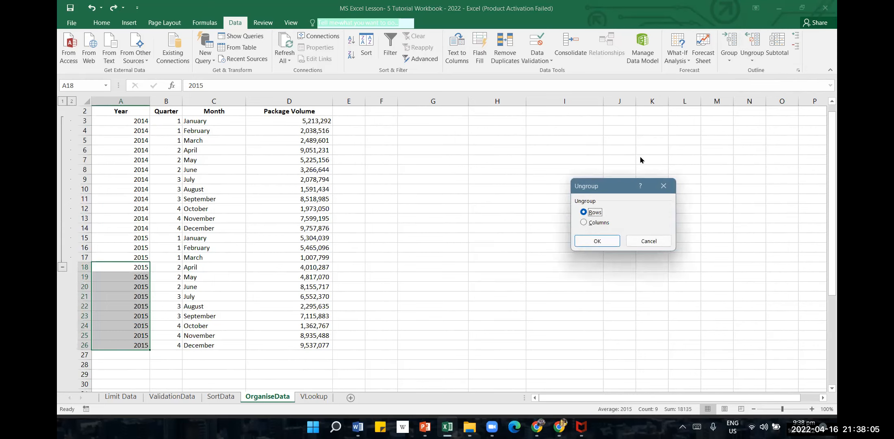
pyautogui.click(602, 239)
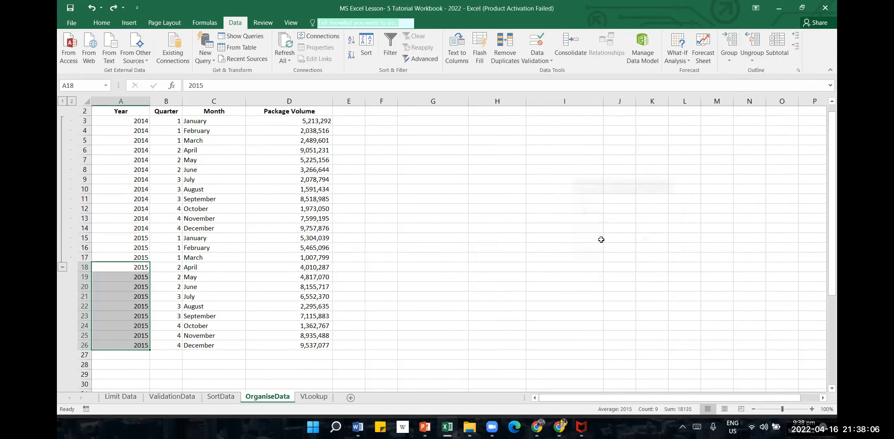
# Ungroup row 4, the February 2014 record, from the row group
pyautogui.click(133, 127)
pyautogui.click(752, 60)
pyautogui.click(767, 72)
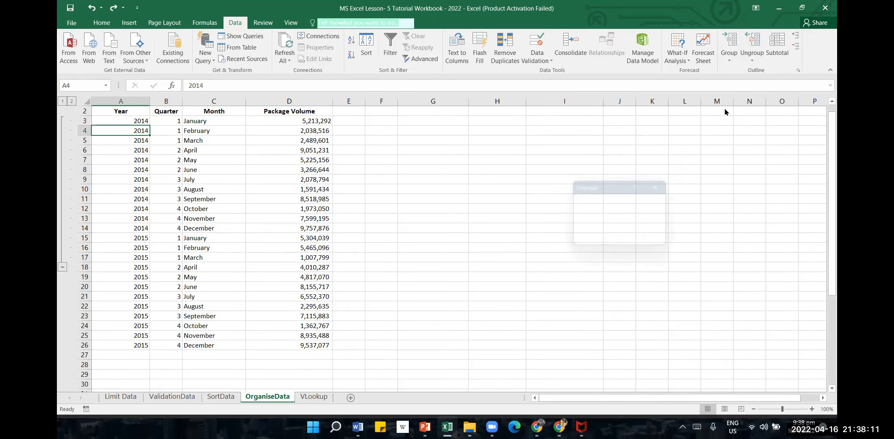
pyautogui.click(605, 240)
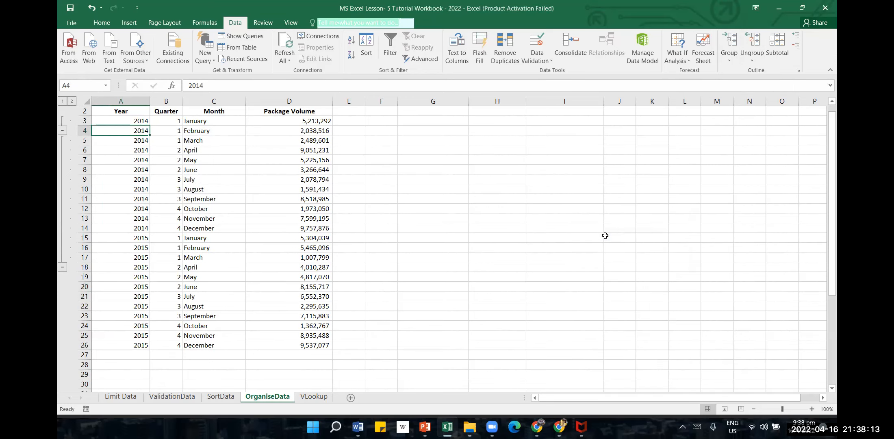
# Ungroup rows 3 to 24 of the OrganiseData records by rows
pyautogui.moveTo(140, 117); pyautogui.dragTo(140, 326)
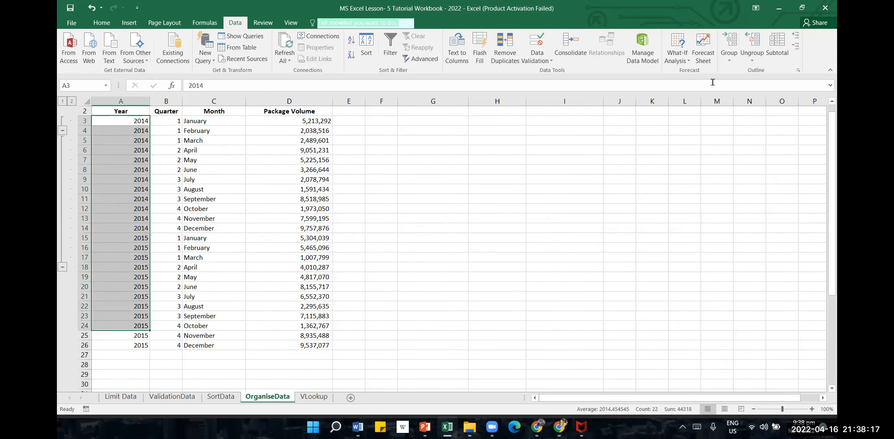
pyautogui.click(752, 43)
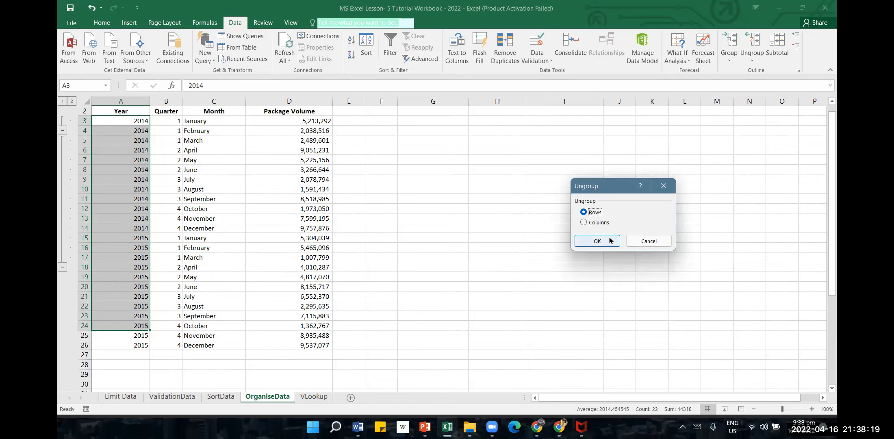
pyautogui.click(609, 241)
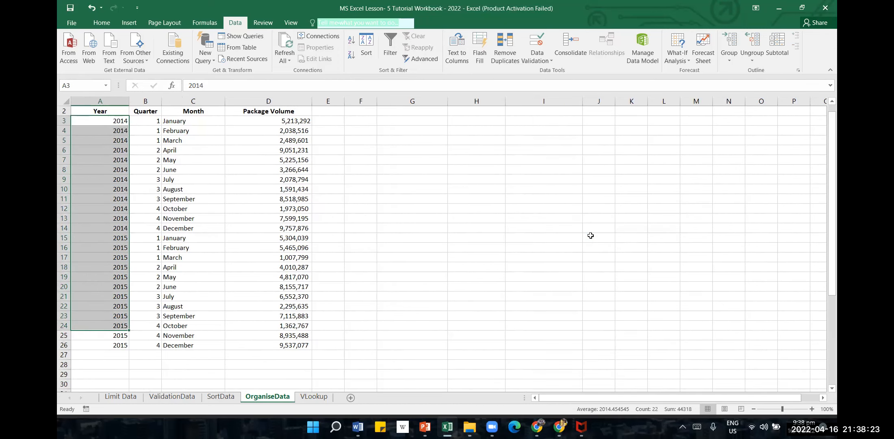
pyautogui.click(502, 250)
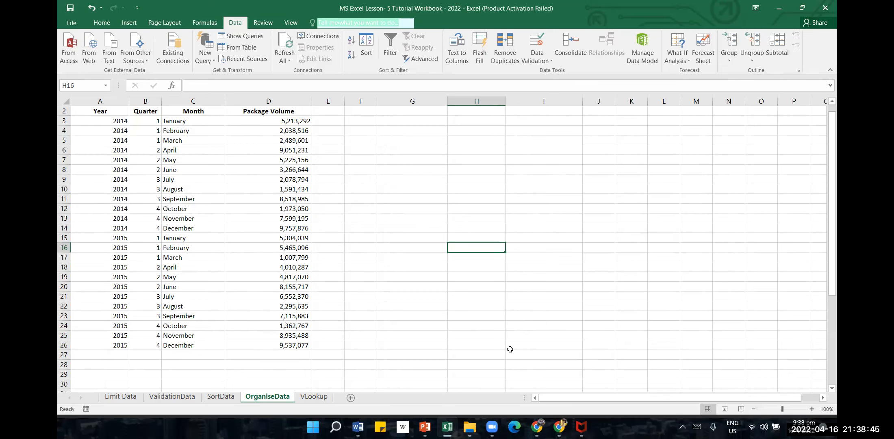
# On the VLookup sheet, replace the lookup name in cell B11 with the full name listed in row 8 of the table
pyautogui.click(315, 397)
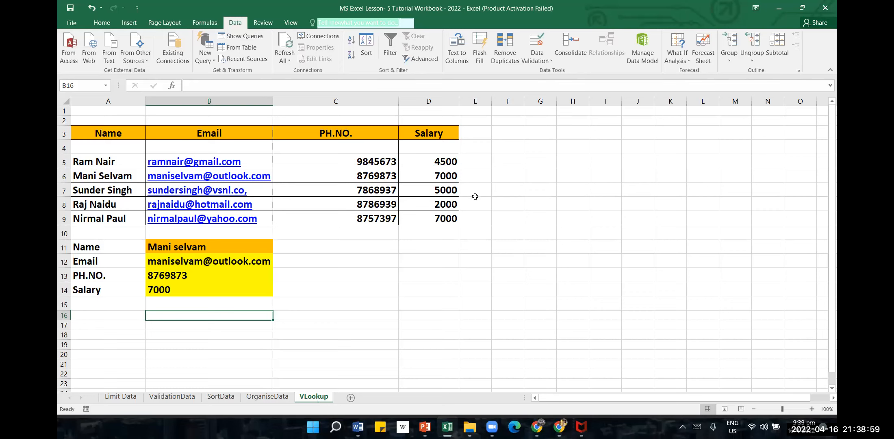
pyautogui.click(404, 324)
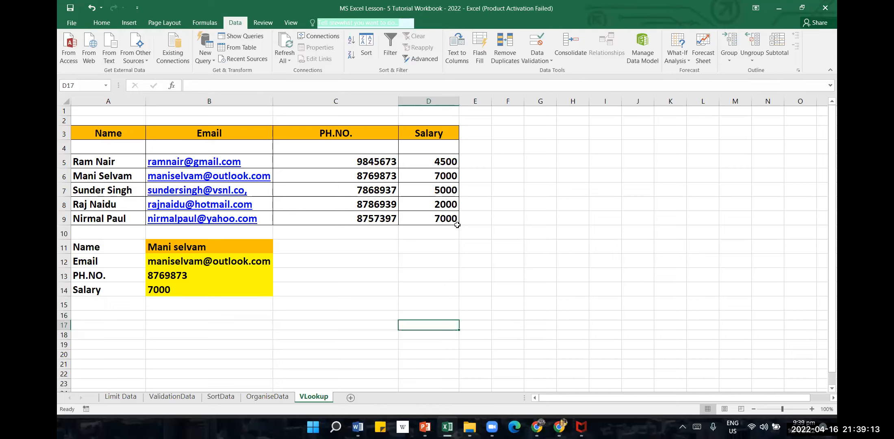
pyautogui.click(210, 251)
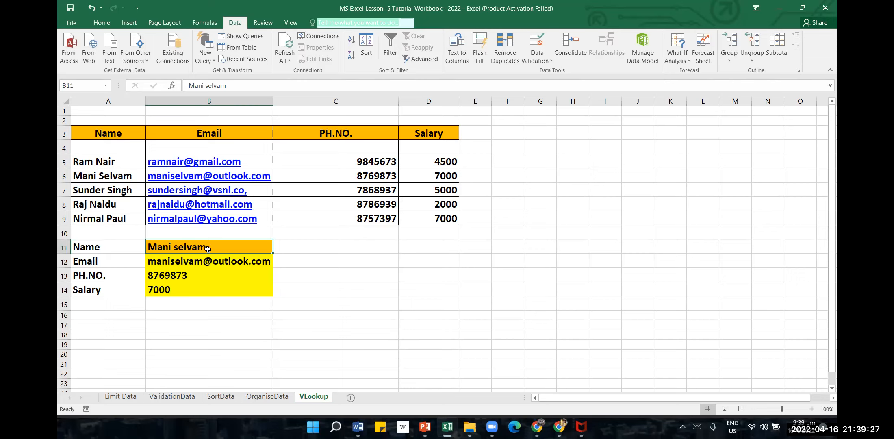
pyautogui.write('Raj ')
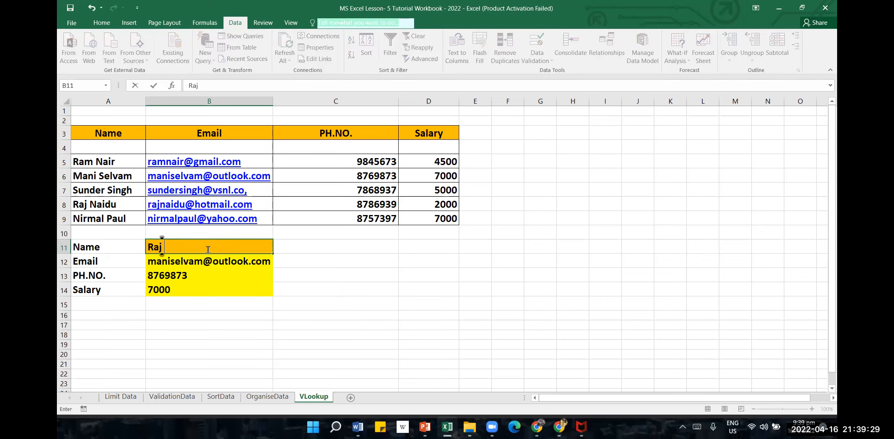
pyautogui.write('Naidu')
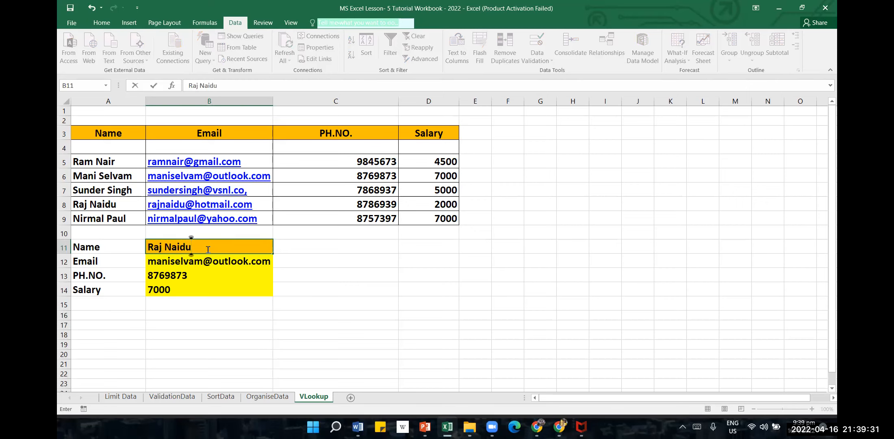
pyautogui.press('Return')
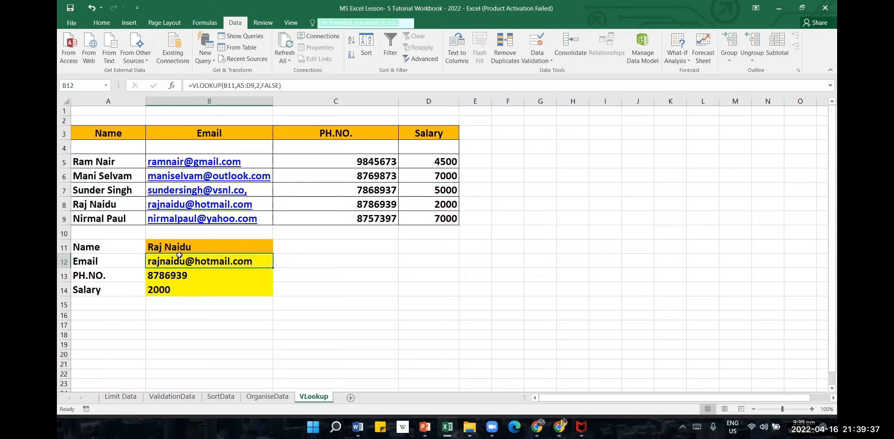
# Undo and redo the name change in B11 to compare the lookup results, and view the formula in B12
pyautogui.click(91, 7)
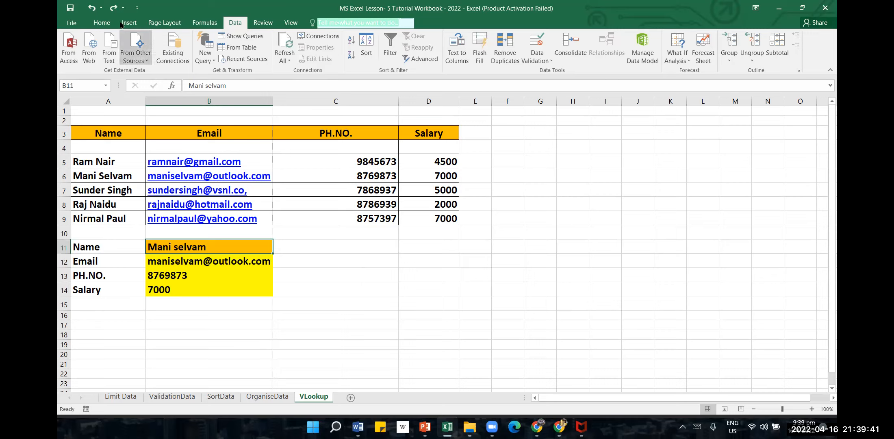
pyautogui.click(114, 8)
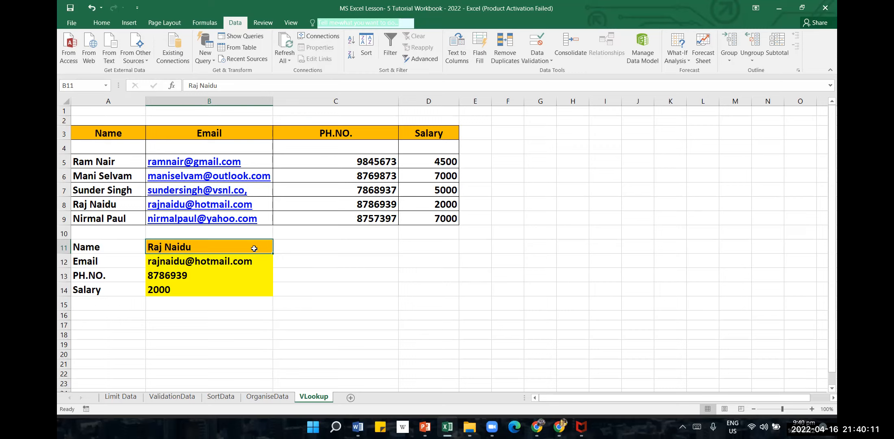
pyautogui.click(235, 261)
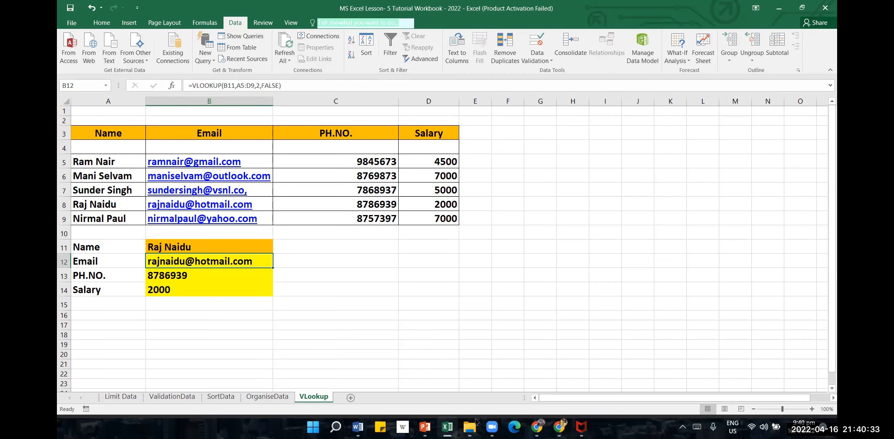
# Switch to the MS Excel Lesson 5 document in Word and examine the VLOOKUP definition and its table of arguments
pyautogui.click(358, 427)
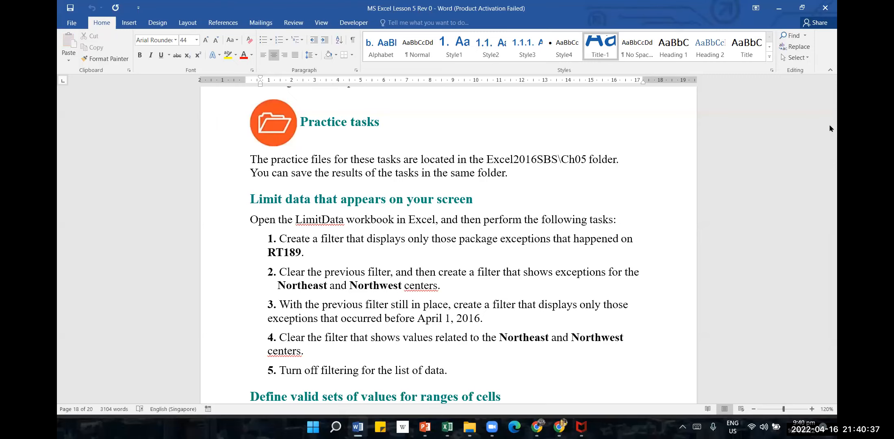
pyautogui.scroll(-4, 759, 343)
pyautogui.scroll(2, 752, 305)
pyautogui.scroll(14, 744, 281)
pyautogui.scroll(7, 741, 277)
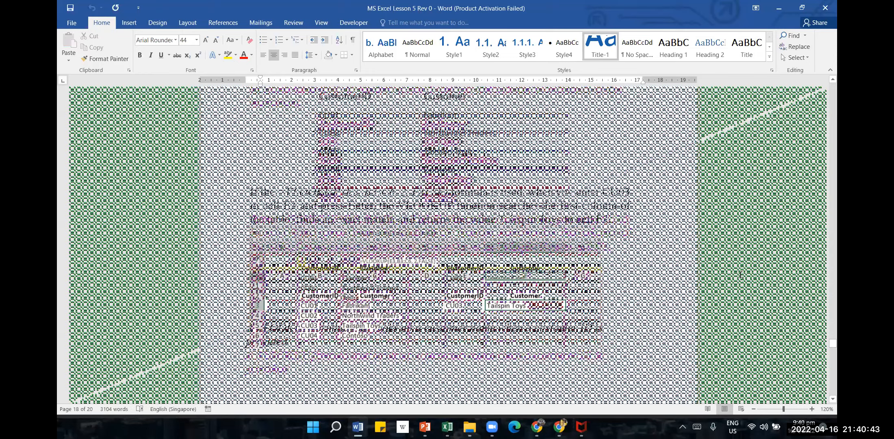
pyautogui.scroll(5, 741, 275)
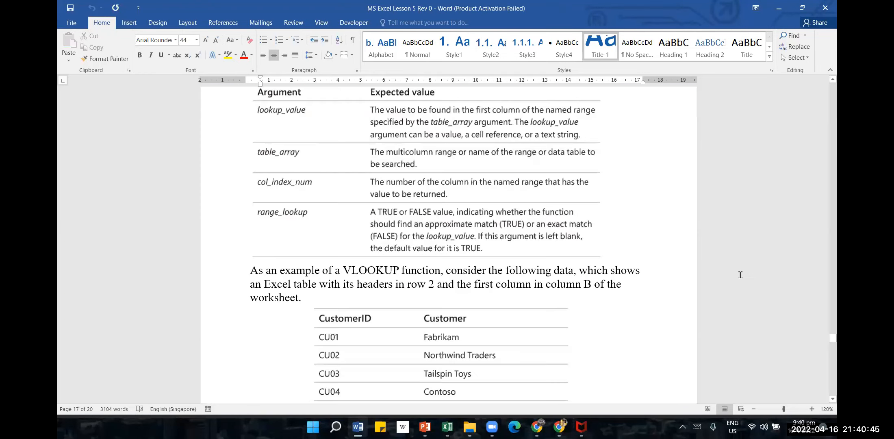
pyautogui.scroll(3, 740, 275)
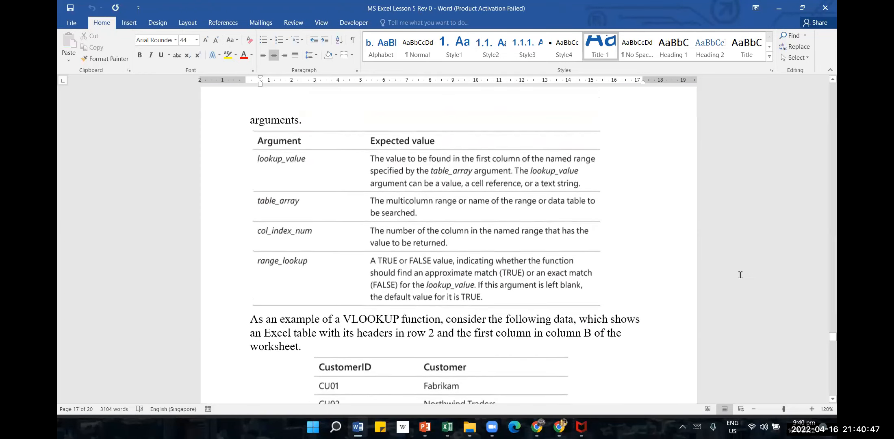
pyautogui.scroll(4, 741, 273)
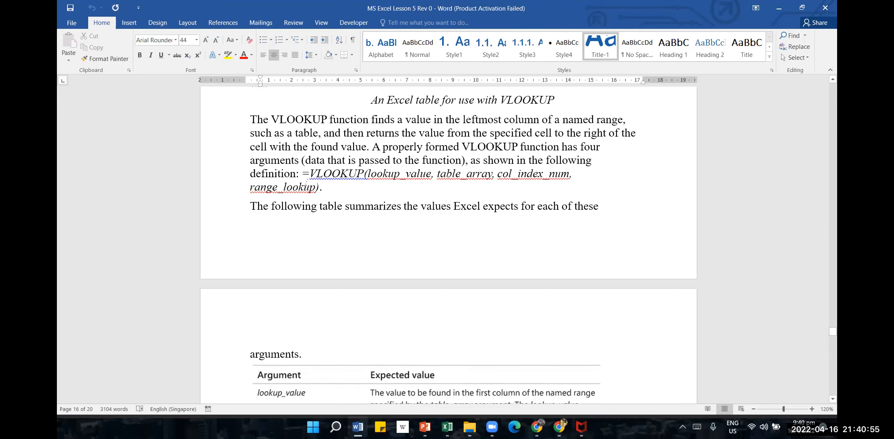
pyautogui.scroll(-3, 441, 267)
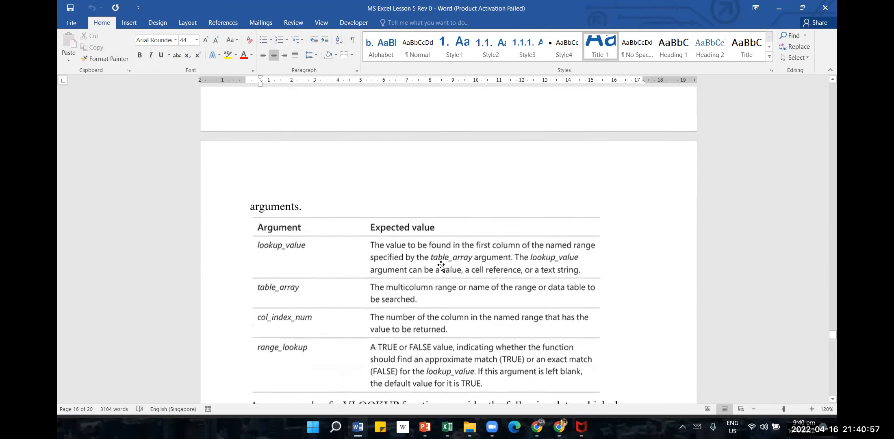
pyautogui.scroll(-1, 442, 266)
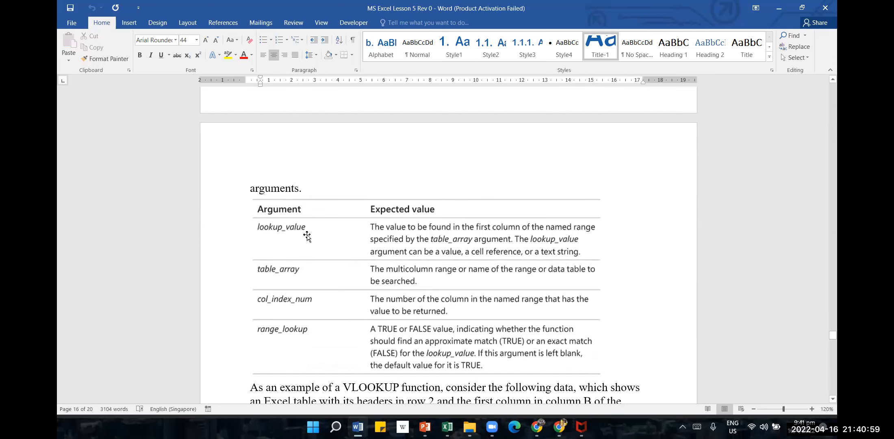
pyautogui.scroll(-1, 309, 236)
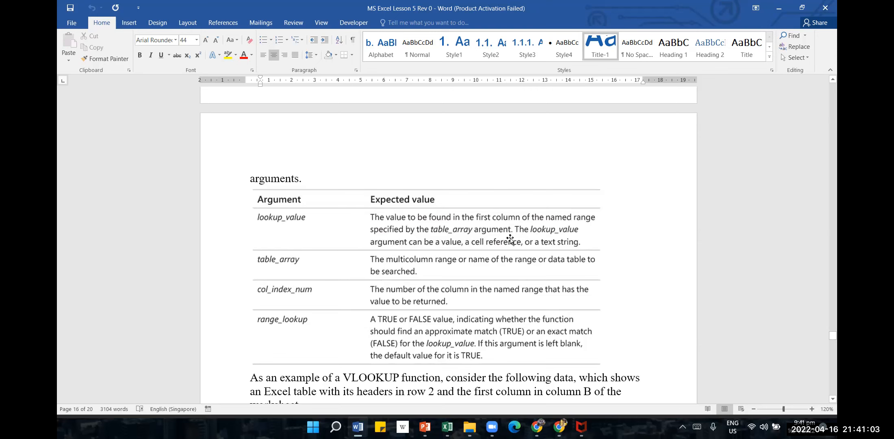
# Switch back to the Excel workbook and compare the lookup value in B11 with the VLOOKUP formula in B12
pyautogui.click(447, 427)
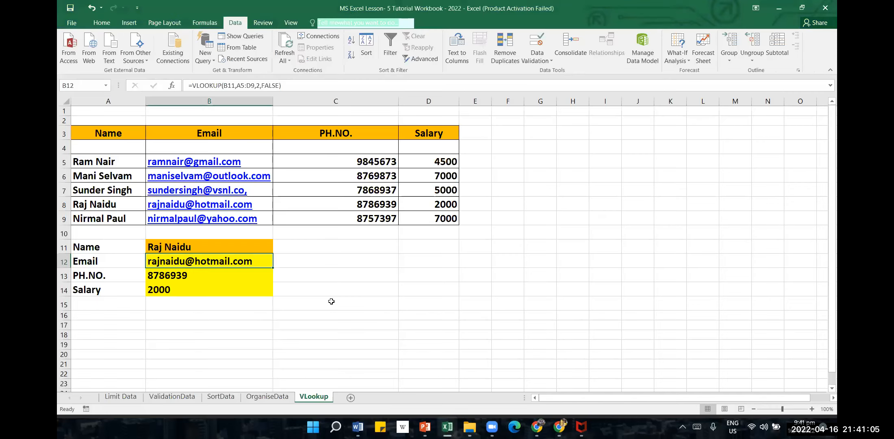
pyautogui.click(221, 247)
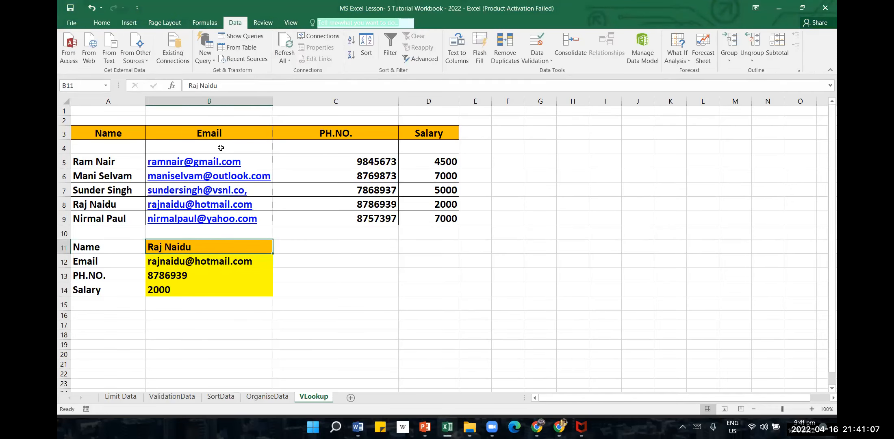
pyautogui.click(210, 262)
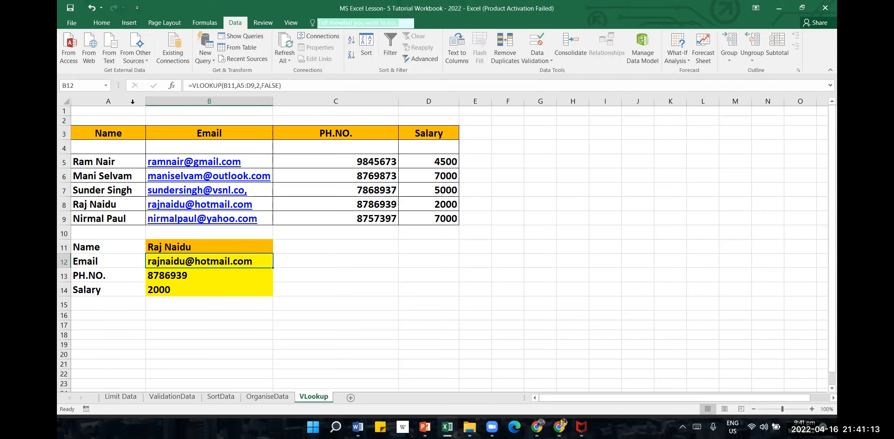
pyautogui.click(210, 246)
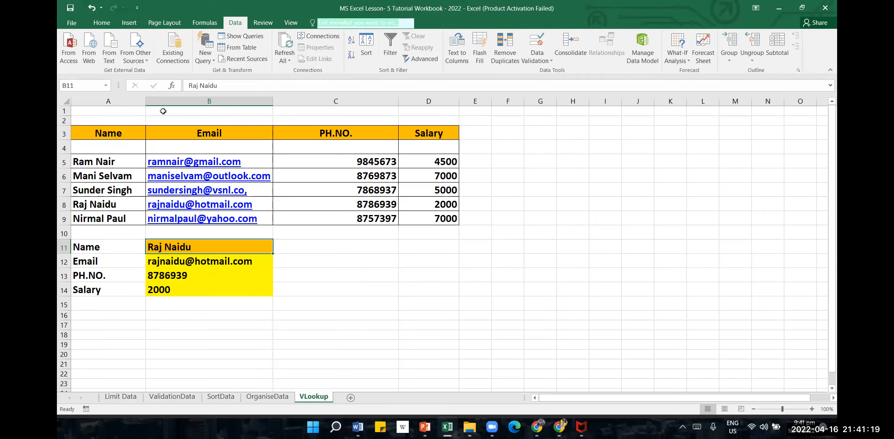
pyautogui.click(176, 266)
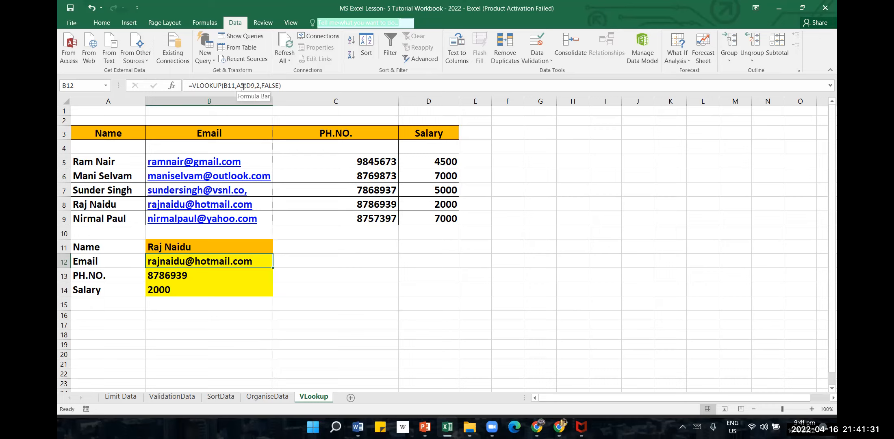
# Select the data rows A5:D9 to show the range the VLOOKUP formula uses as its table array
pyautogui.click(120, 130)
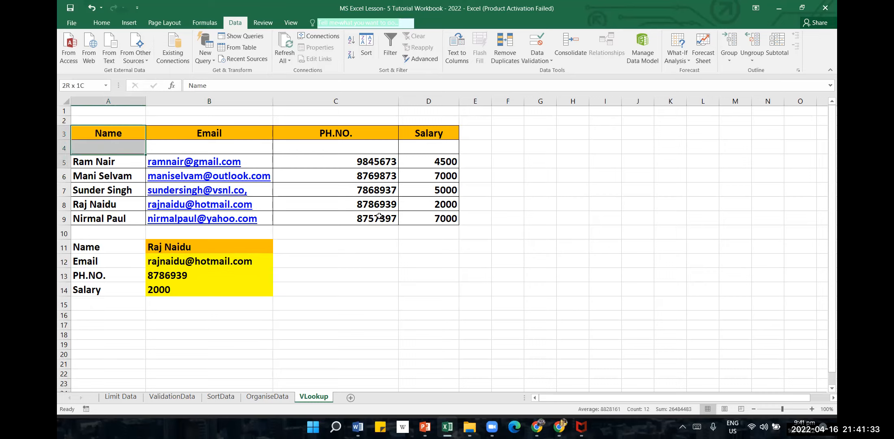
pyautogui.hotkey('ctrl', 'a')
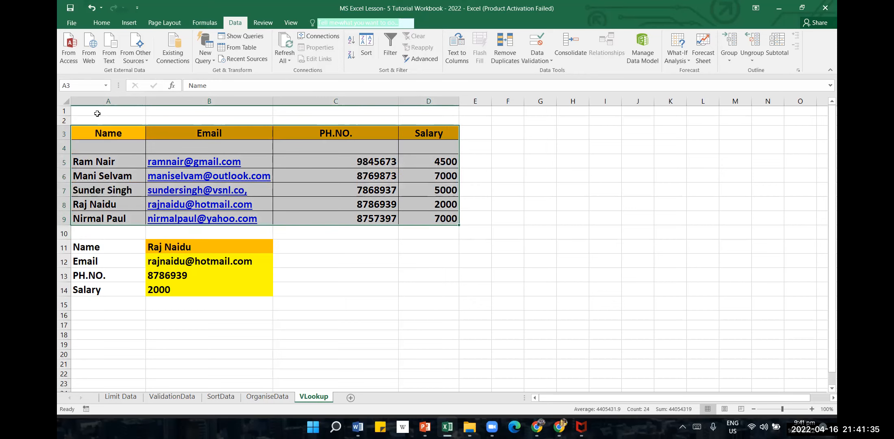
pyautogui.click(114, 163)
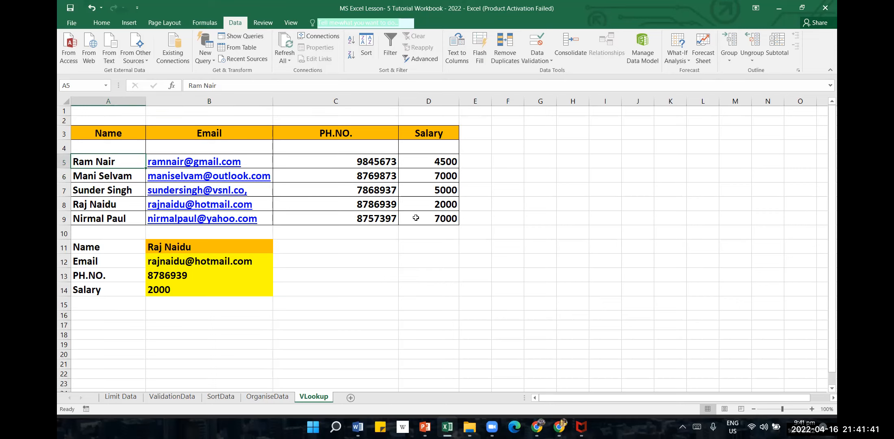
pyautogui.moveTo(110, 161); pyautogui.dragTo(104, 194)
pyautogui.moveTo(252, 203); pyautogui.dragTo(430, 221)
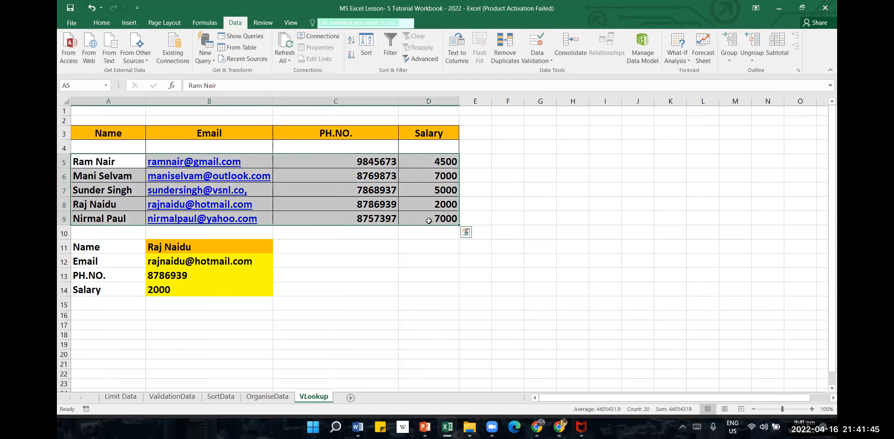
# Check the column index in the Email and PH.NO. VLOOKUP formulas in B12 and B13 against the table's columns
pyautogui.click(217, 262)
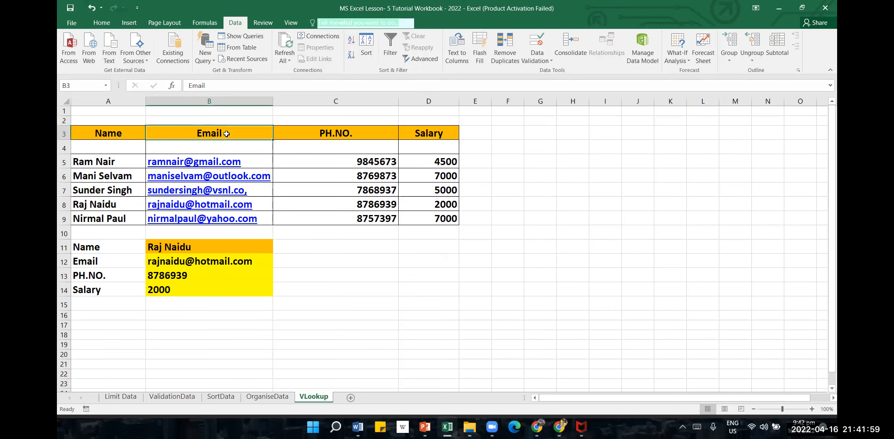
pyautogui.click(109, 102)
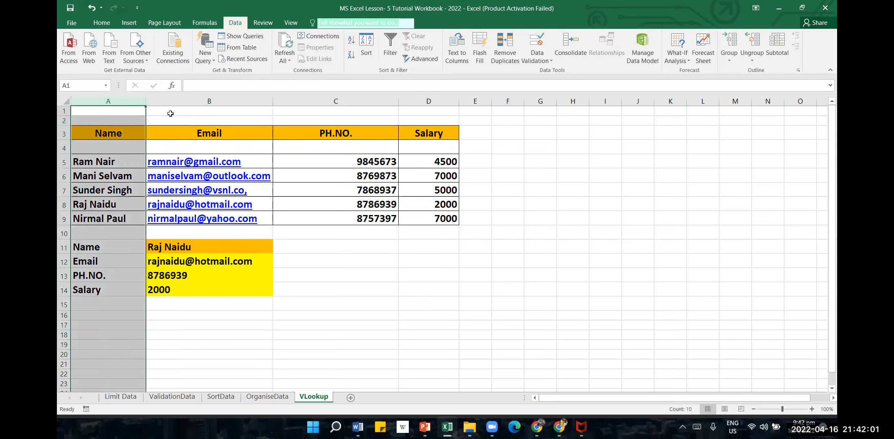
pyautogui.click(206, 109)
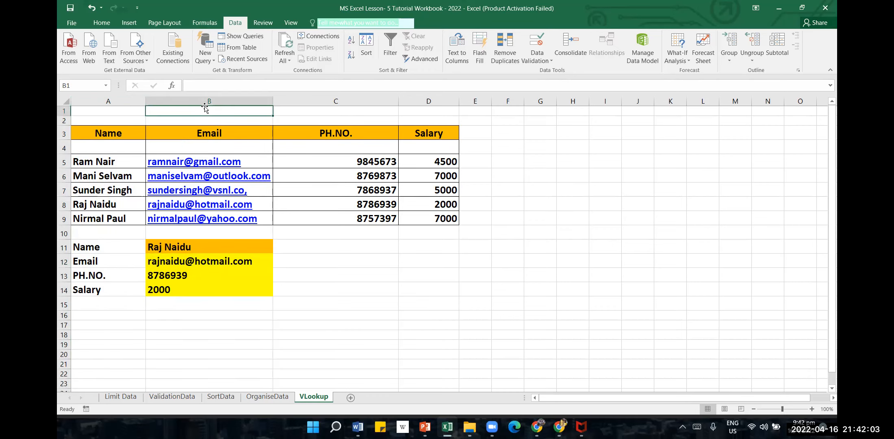
pyautogui.click(210, 261)
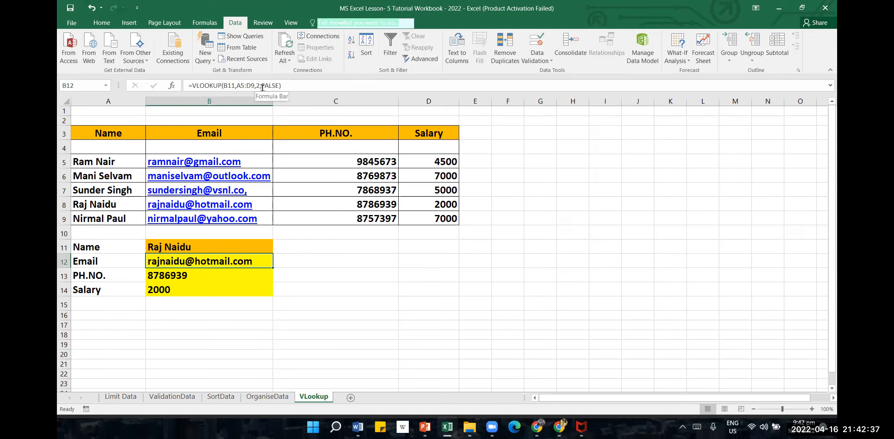
pyautogui.click(261, 324)
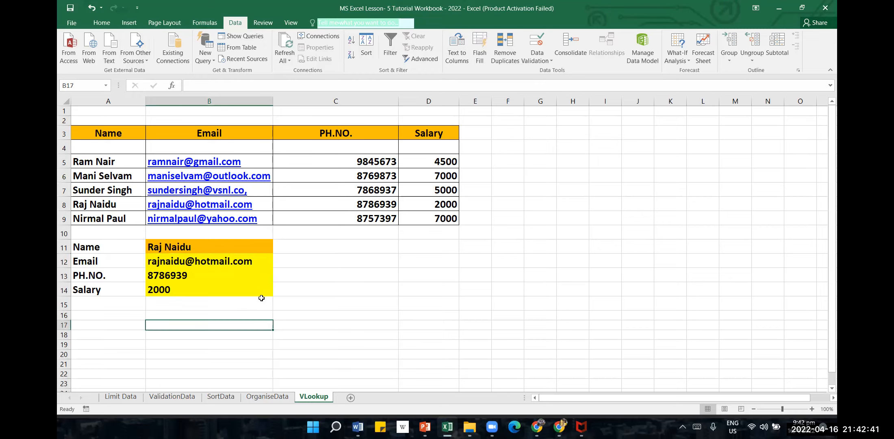
pyautogui.click(261, 263)
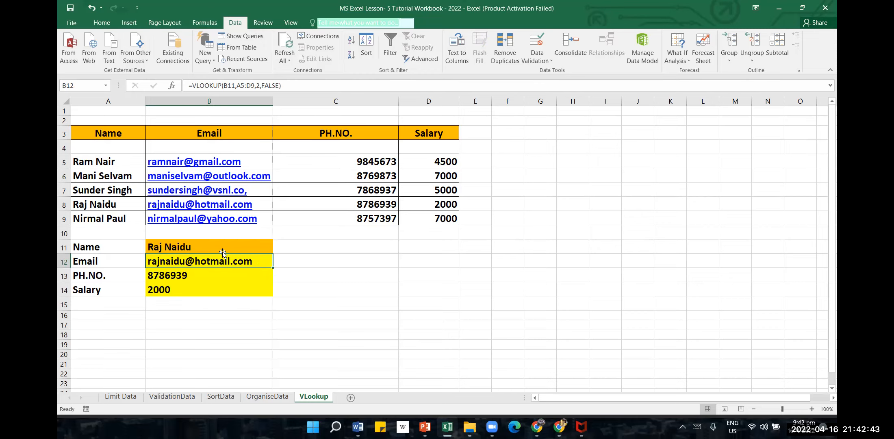
pyautogui.click(225, 279)
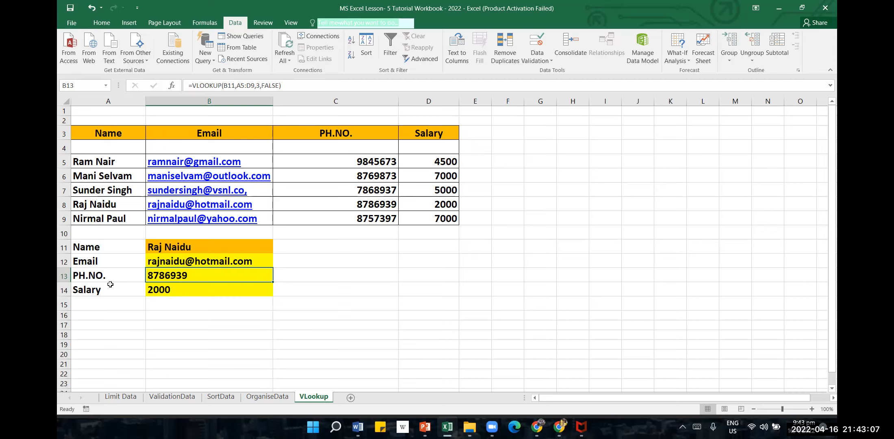
pyautogui.click(499, 422)
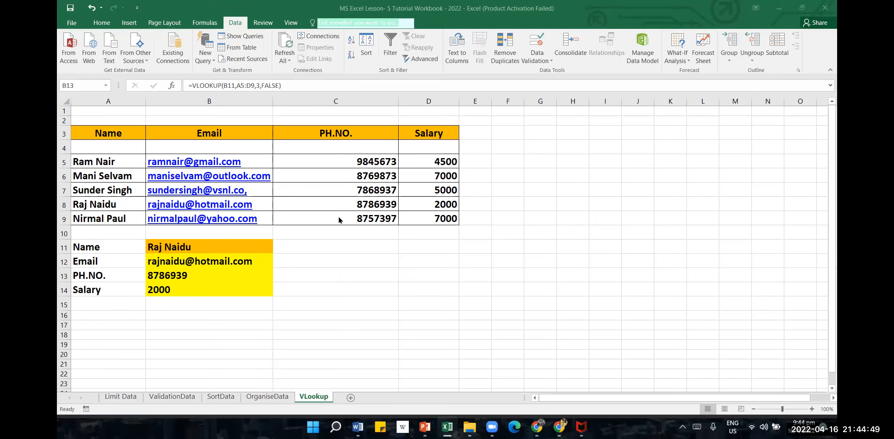
# Check the column index of the Salary VLOOKUP formula in B14 against the table's Name, Email, PH.NO. and Salary headers
pyautogui.click(239, 301)
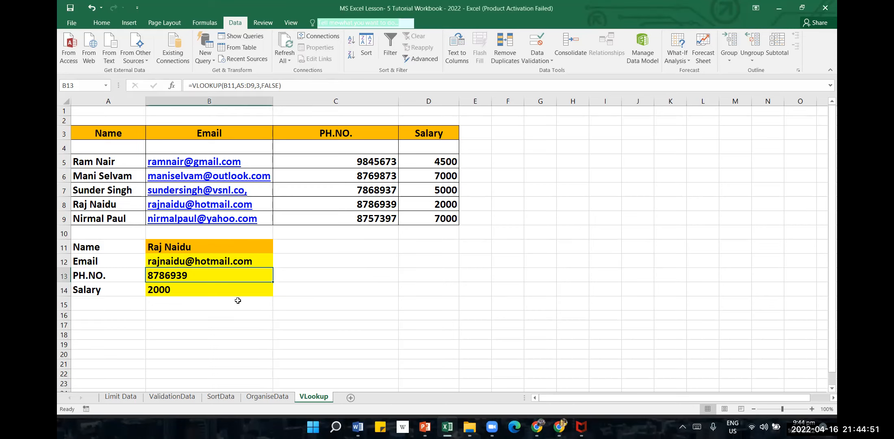
pyautogui.click(248, 291)
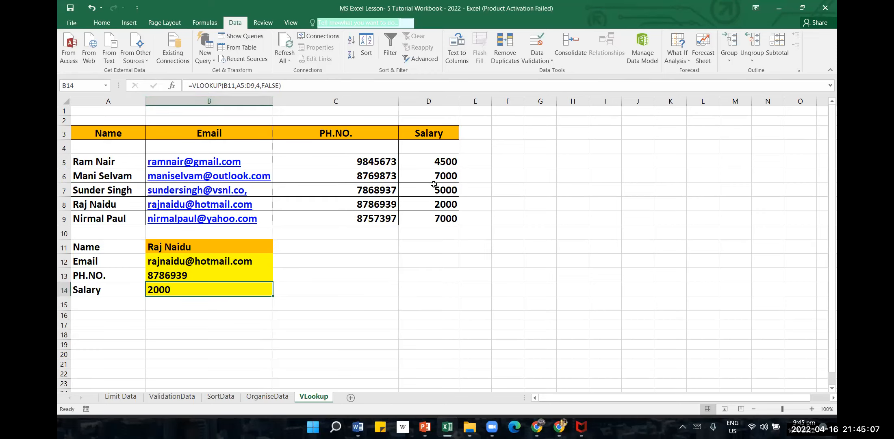
pyautogui.click(110, 133)
pyautogui.click(198, 132)
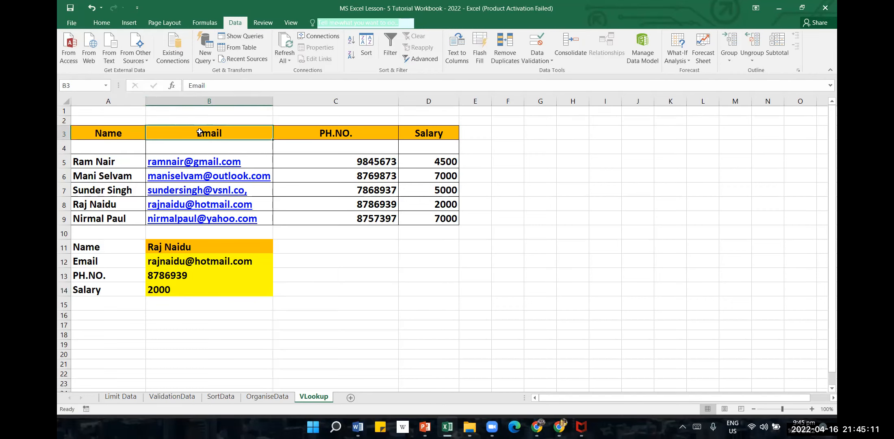
pyautogui.click(327, 132)
pyautogui.click(445, 131)
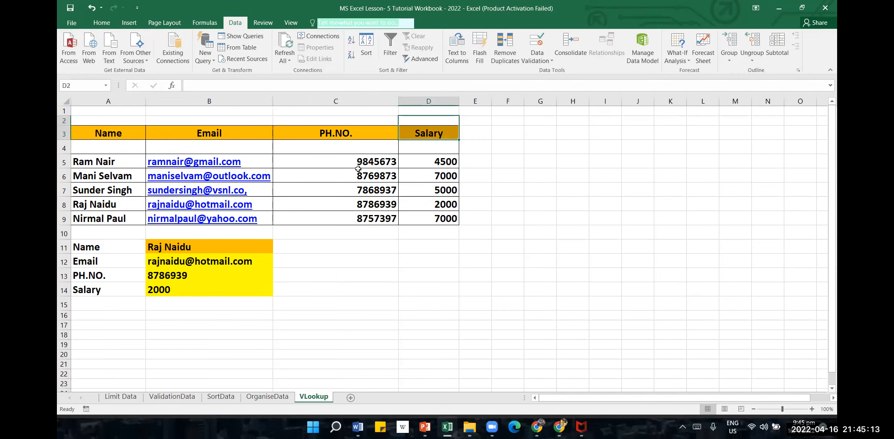
pyautogui.click(187, 289)
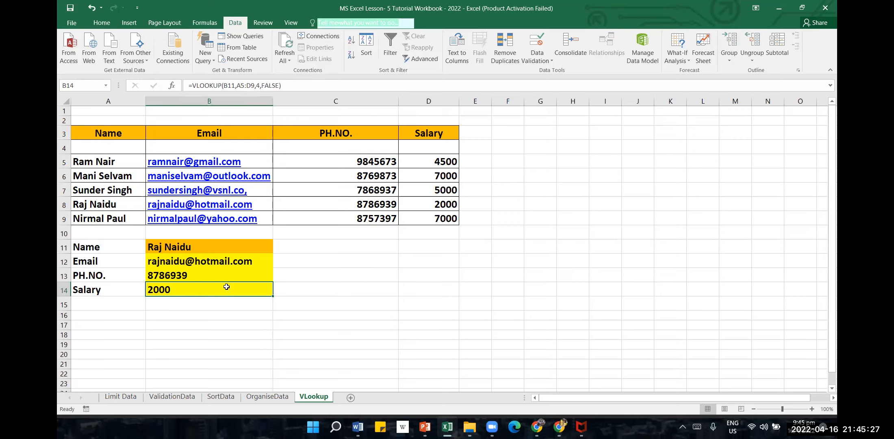
# Try looking up a name in B11 that is missing from the table's Name column
pyautogui.click(215, 247)
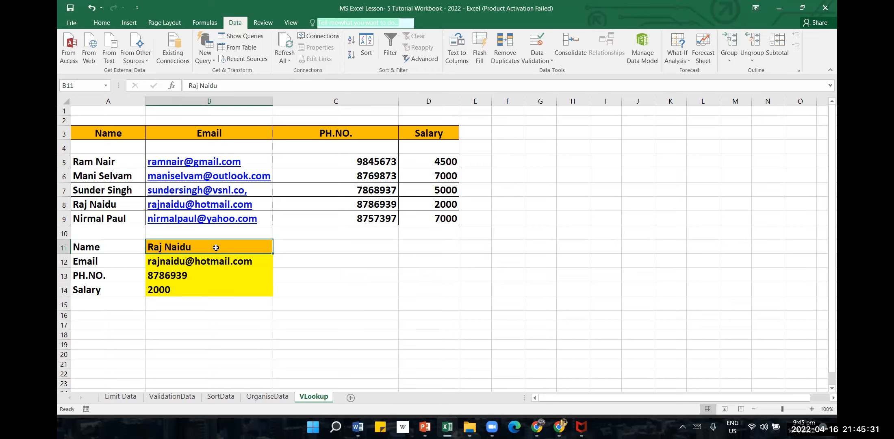
pyautogui.write('Niam')
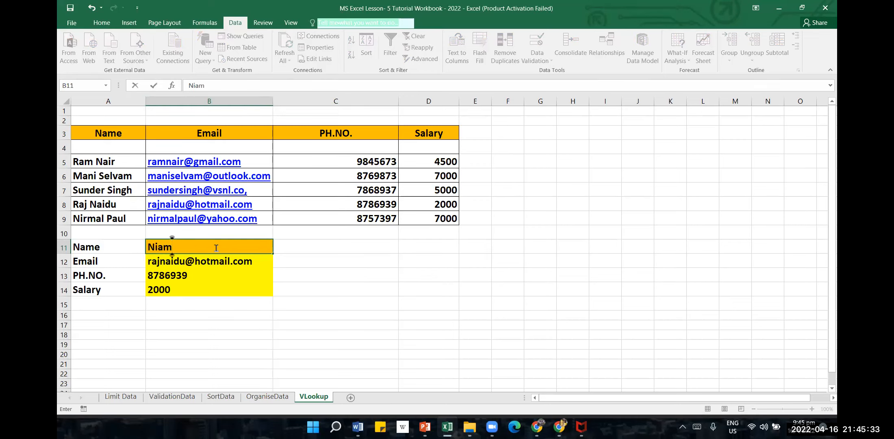
pyautogui.press('Return')
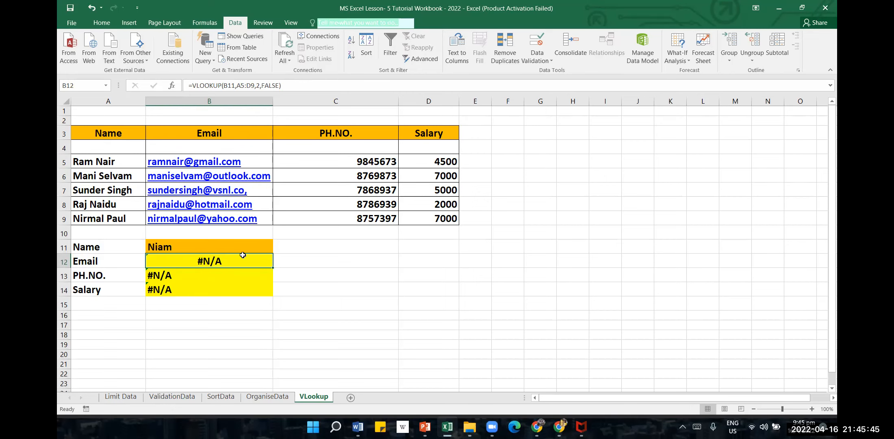
# Enter the full name from row 9 as the lookup value in B11 and compare the salary result in B14 with D9
pyautogui.click(188, 247)
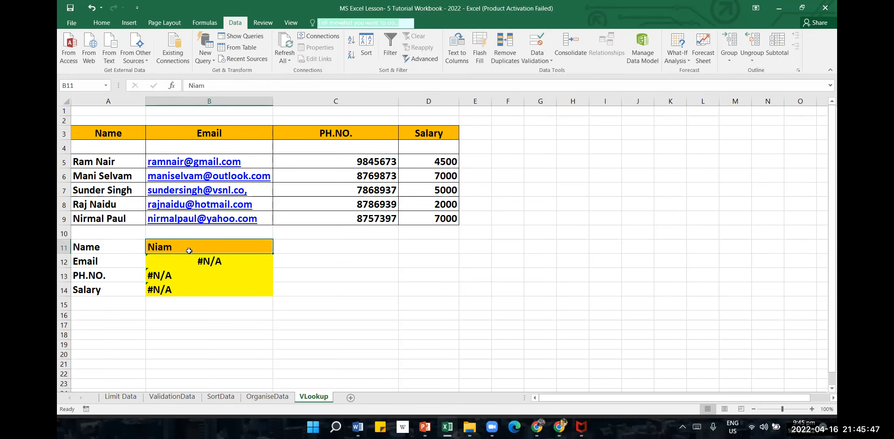
pyautogui.write('R')
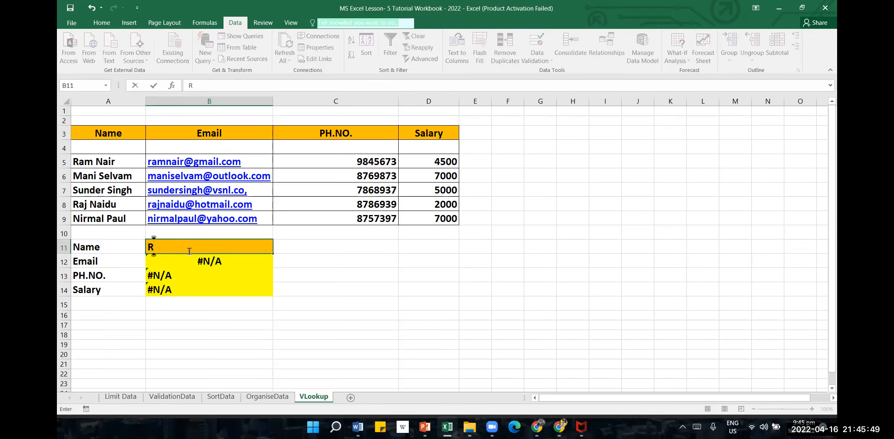
pyautogui.press('BackSpace')
pyautogui.write('Nirmal Paul')
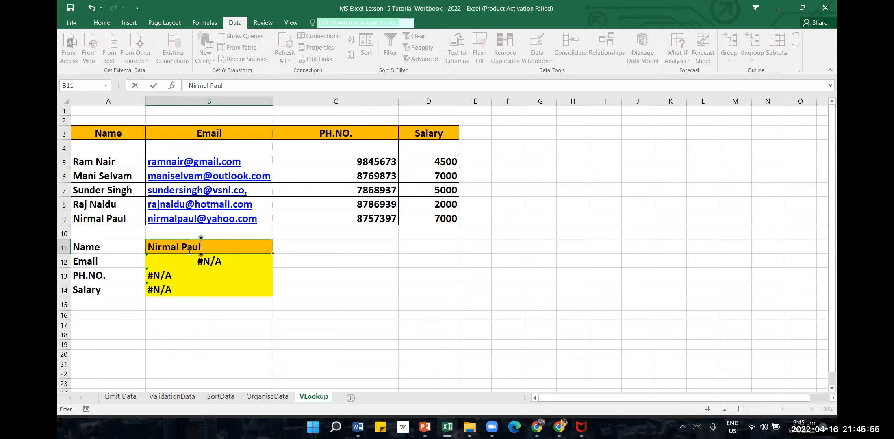
pyautogui.press('Return')
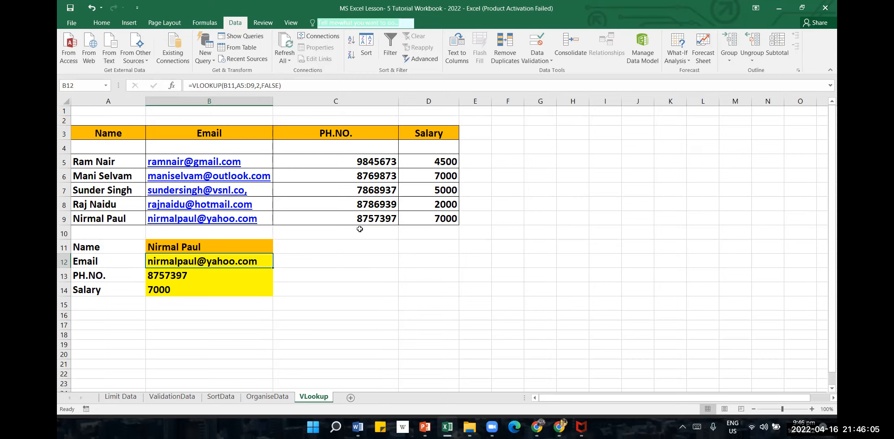
pyautogui.click(219, 287)
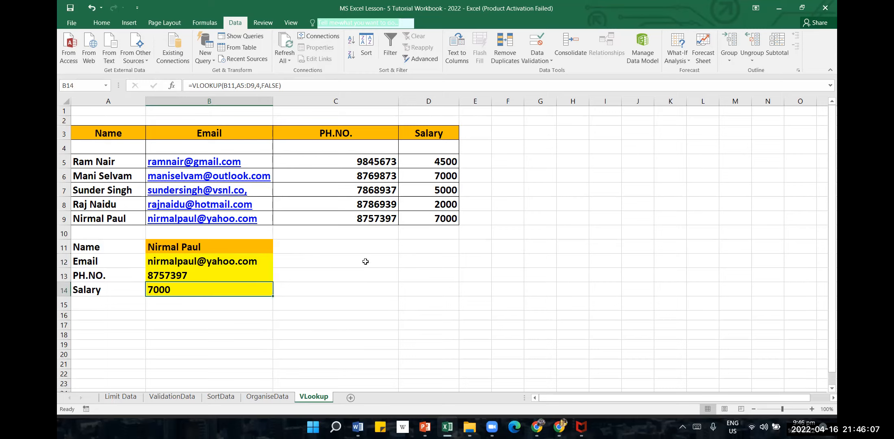
pyautogui.click(419, 220)
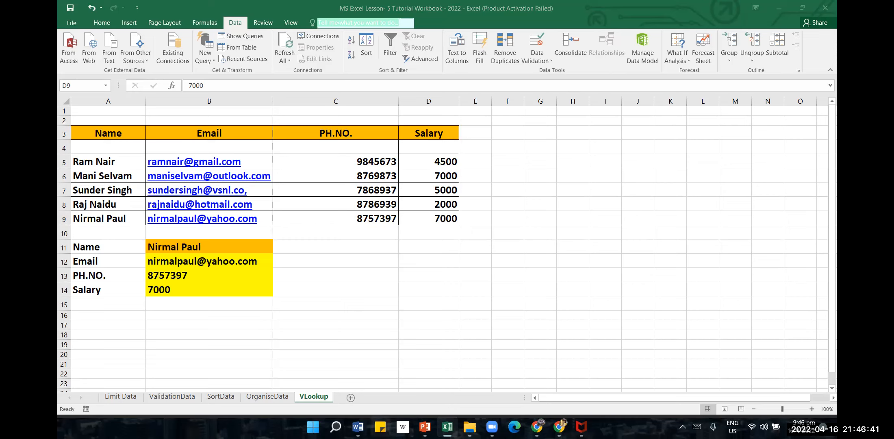
# Switch to the 2022 folder in File Explorer and go up to the MS Excel folder
pyautogui.moveTo(469, 427)
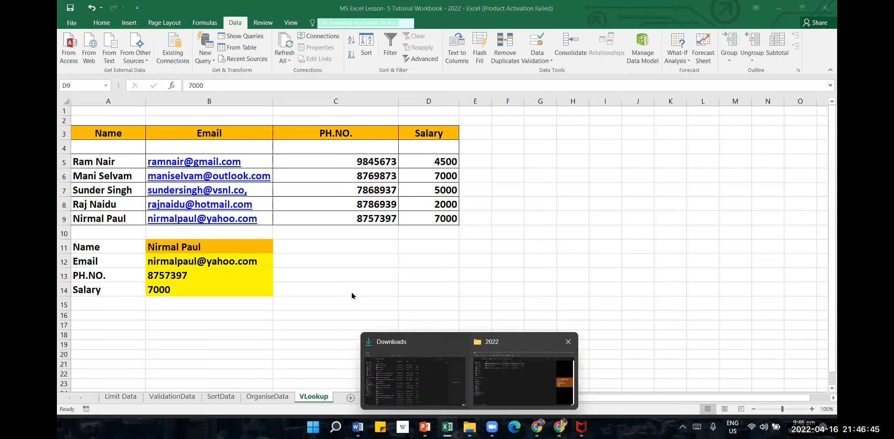
pyautogui.click(523, 381)
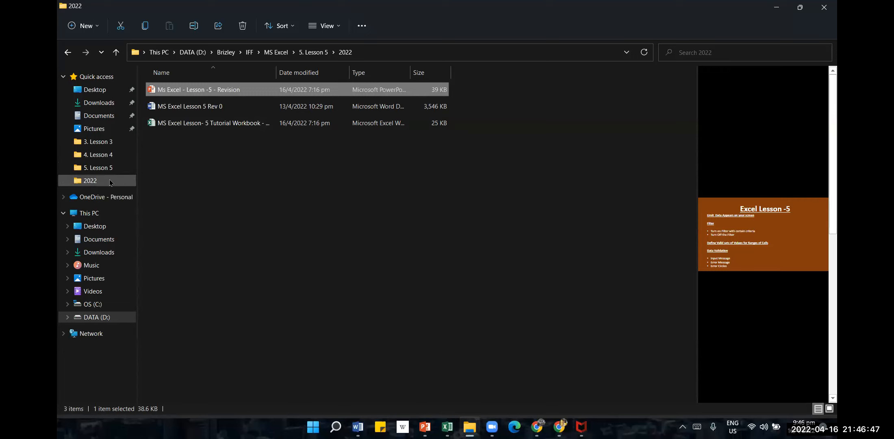
pyautogui.click(185, 124)
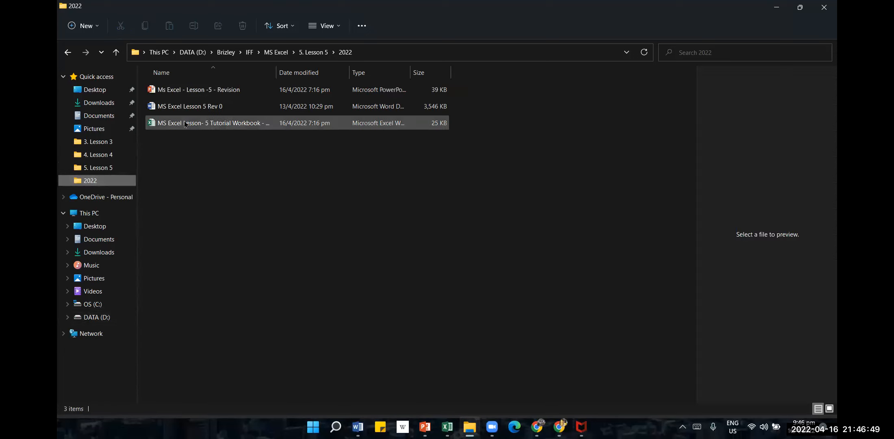
pyautogui.click(276, 52)
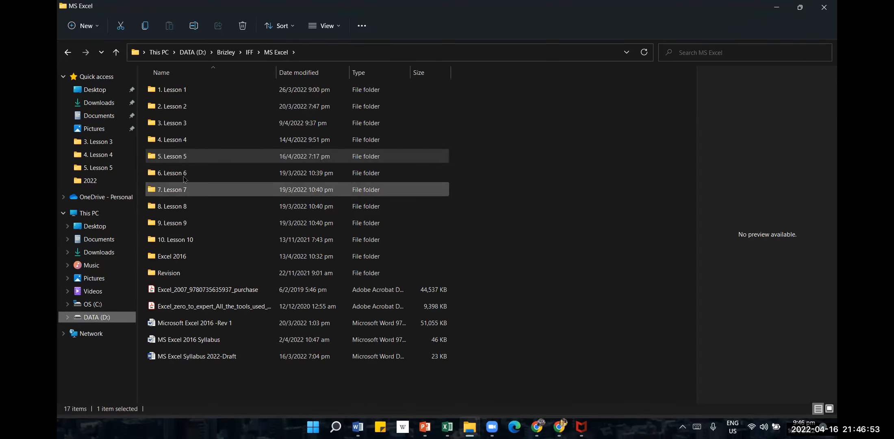
pyautogui.doubleClick(185, 156)
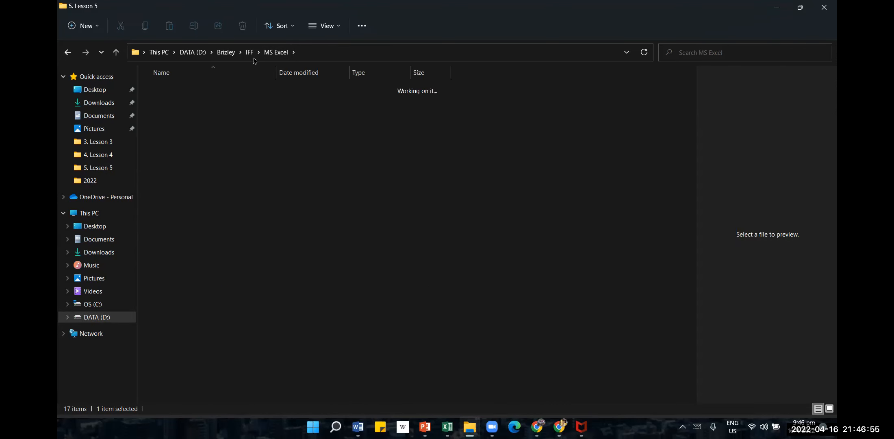
pyautogui.click(276, 52)
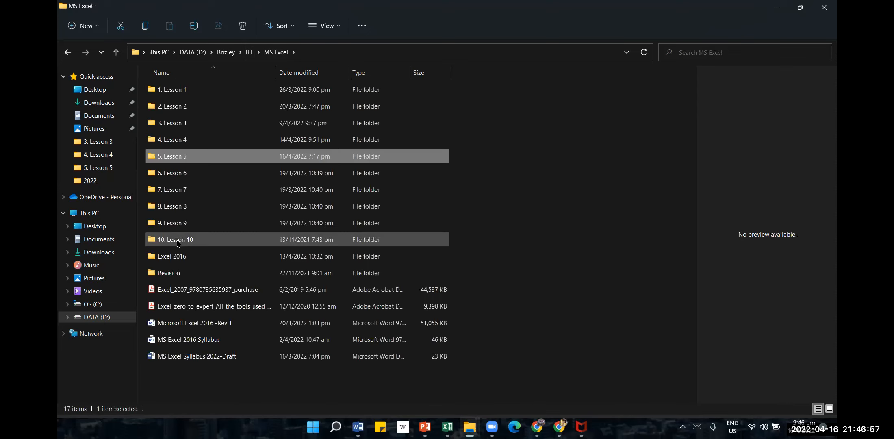
# Open the LimitData workbook from the Chapter 5 folder inside Excel 2016 and HW Revised
pyautogui.doubleClick(178, 260)
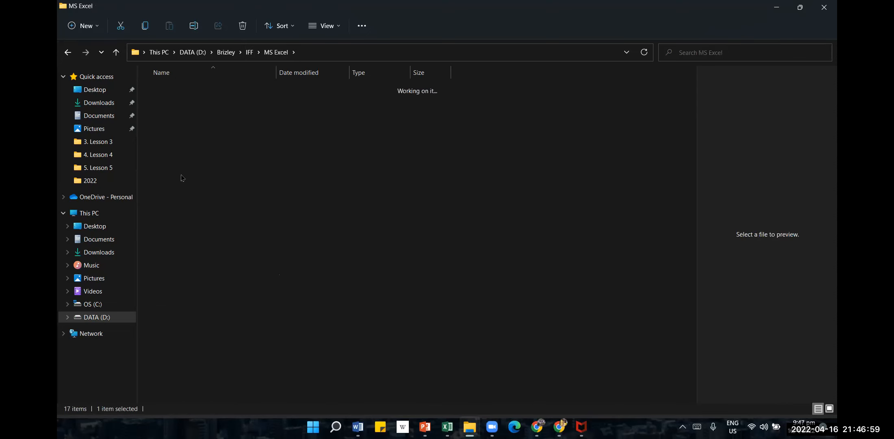
pyautogui.doubleClick(182, 107)
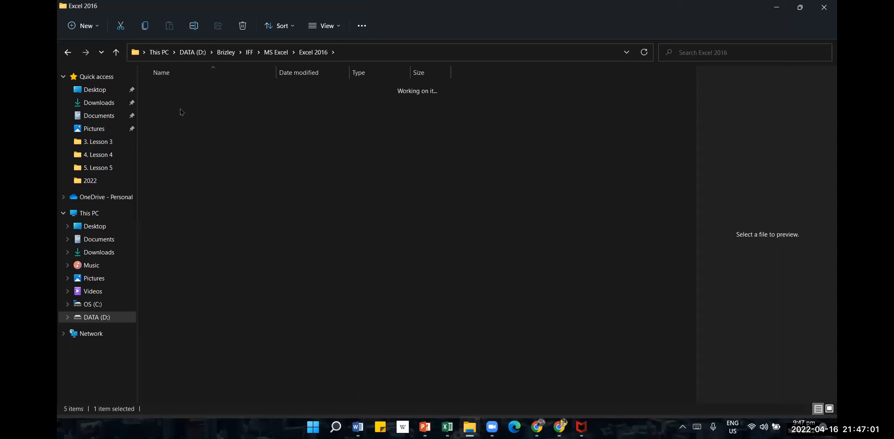
pyautogui.doubleClick(183, 158)
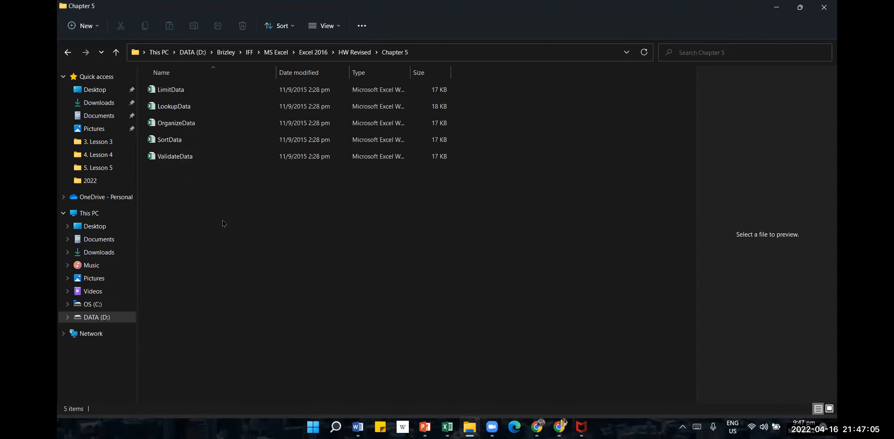
pyautogui.doubleClick(174, 89)
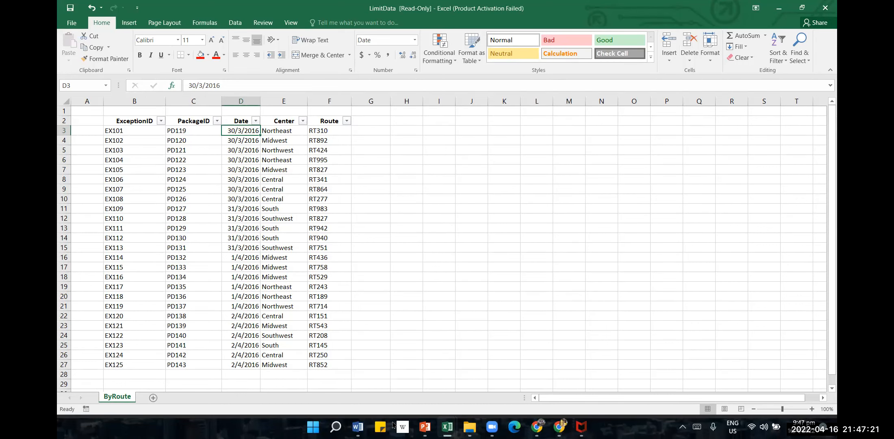
# Switch to the MS Excel Lesson 5 document in Word and read the practice tasks for limiting data that appears on screen
pyautogui.moveTo(447, 427)
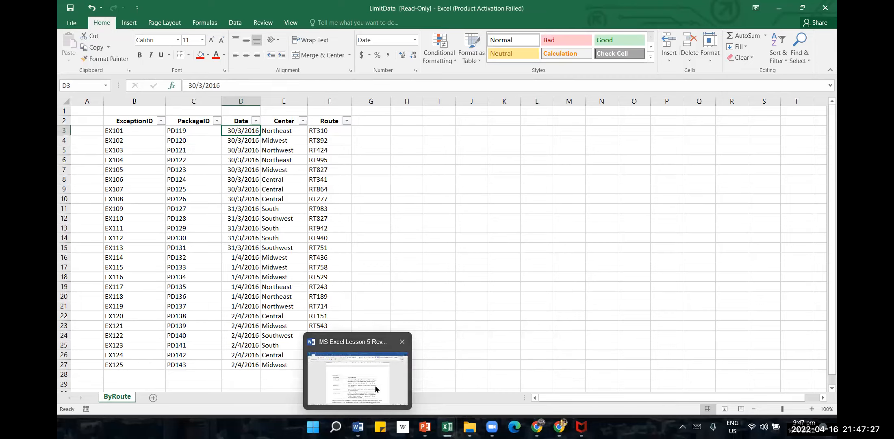
pyautogui.click(357, 378)
pyautogui.scroll(-3, 816, 237)
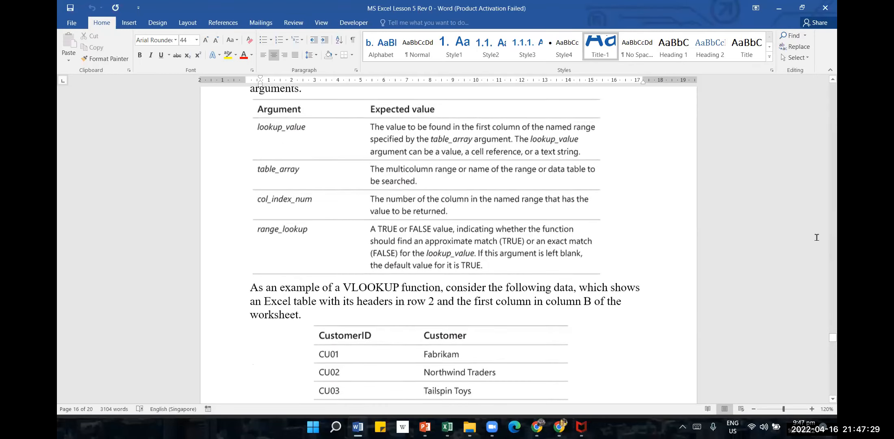
pyautogui.scroll(-10, 817, 237)
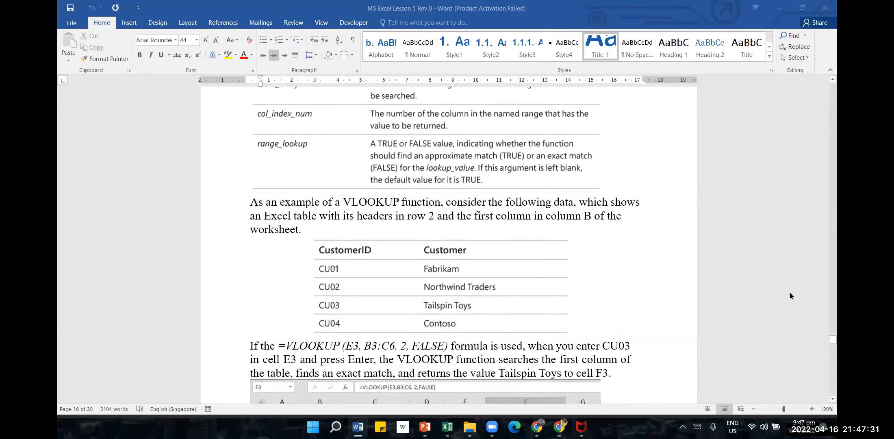
pyautogui.scroll(-12, 794, 273)
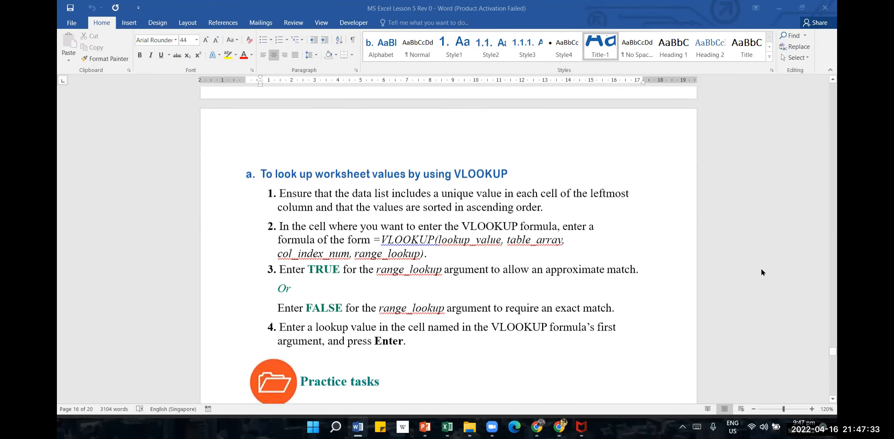
pyautogui.scroll(-4, 757, 287)
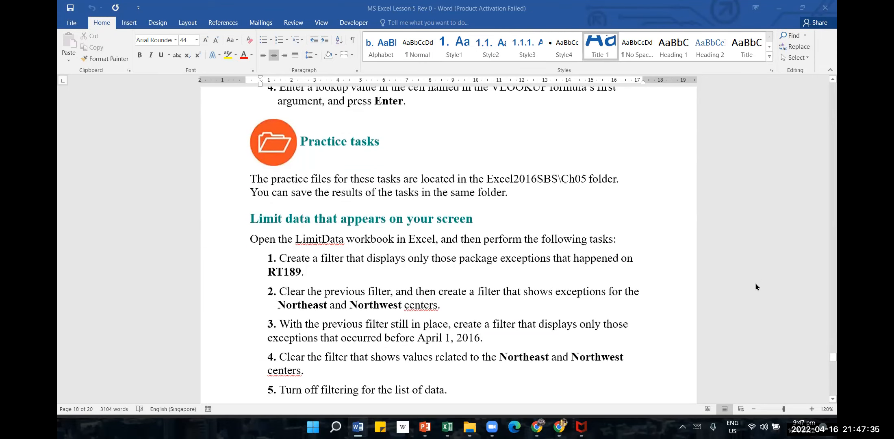
pyautogui.scroll(-1, 755, 285)
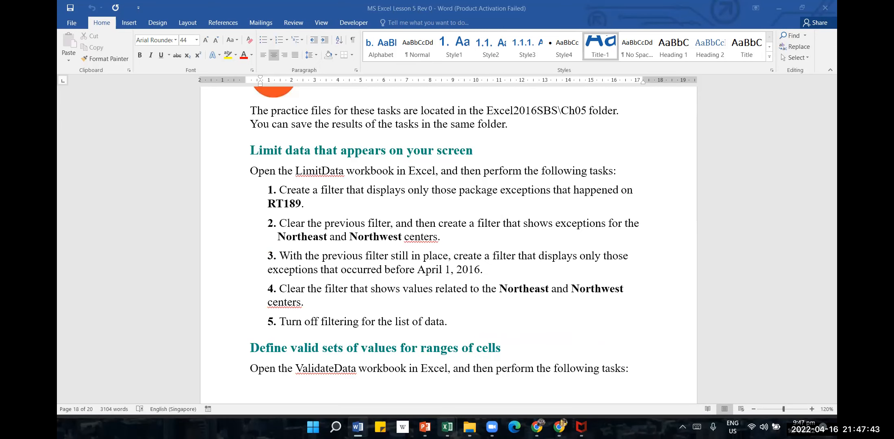
# Switch between the LimitData workbook and the Word practice document to match the exception list with the filtering tasks
pyautogui.moveTo(447, 427)
pyautogui.click(504, 374)
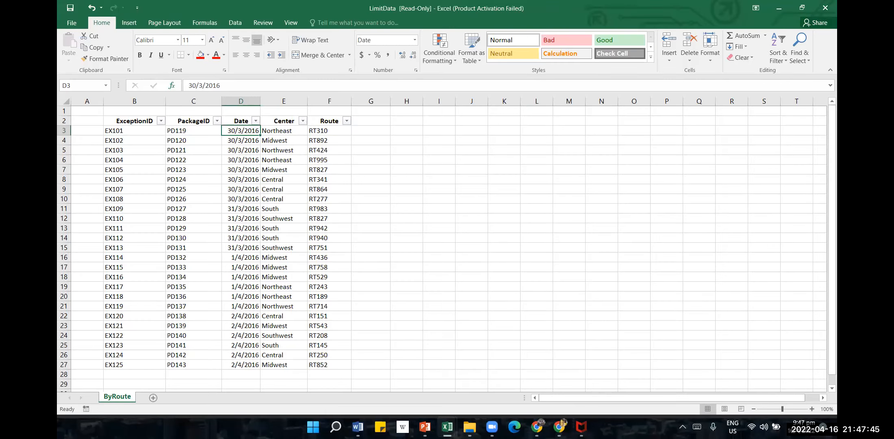
pyautogui.moveTo(447, 427)
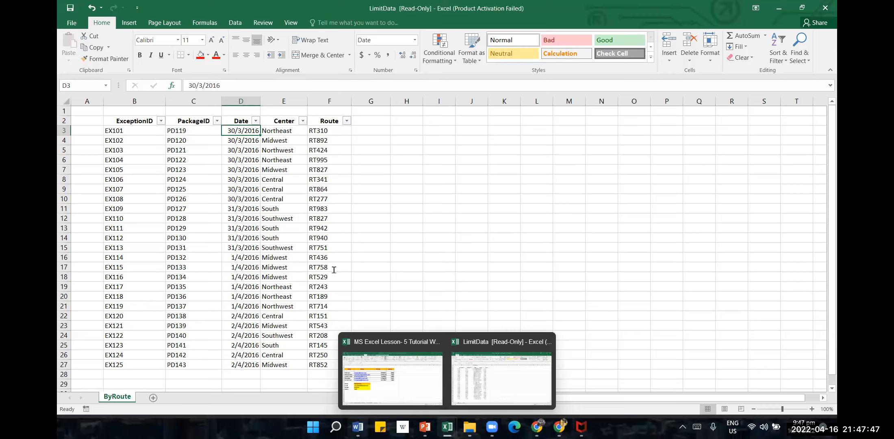
pyautogui.click(358, 427)
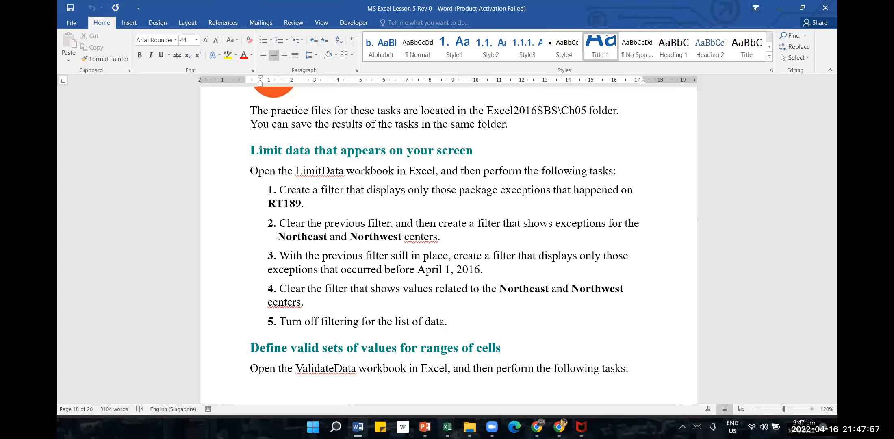
pyautogui.click(447, 427)
pyautogui.click(477, 390)
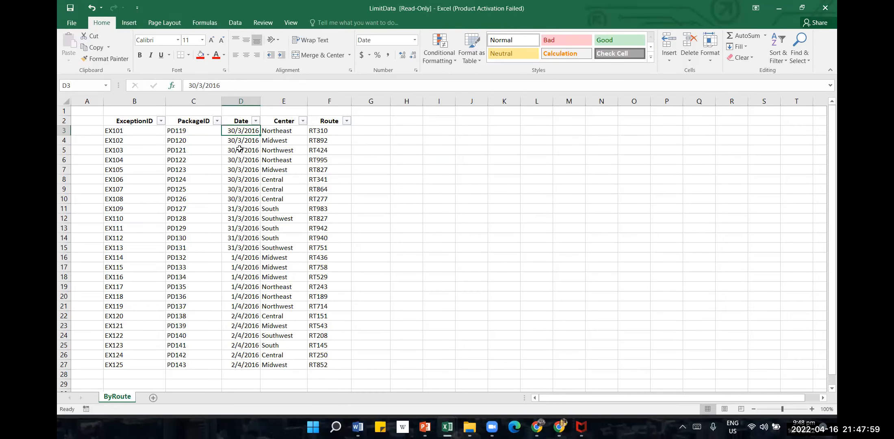
pyautogui.click(348, 125)
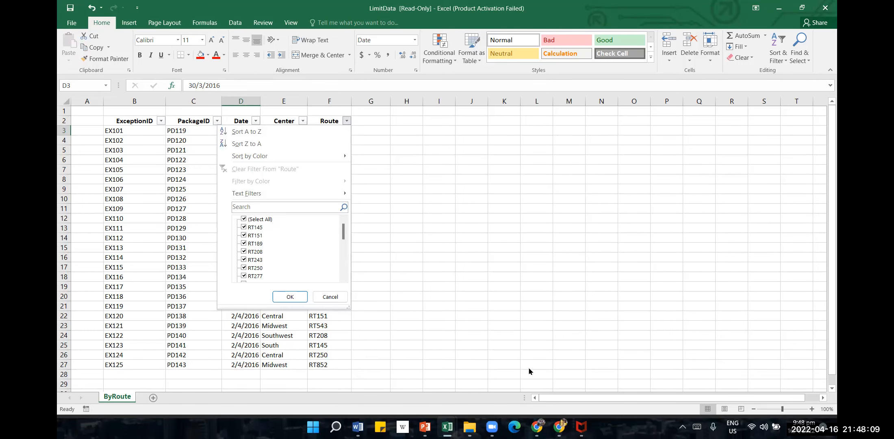
pyautogui.click(330, 297)
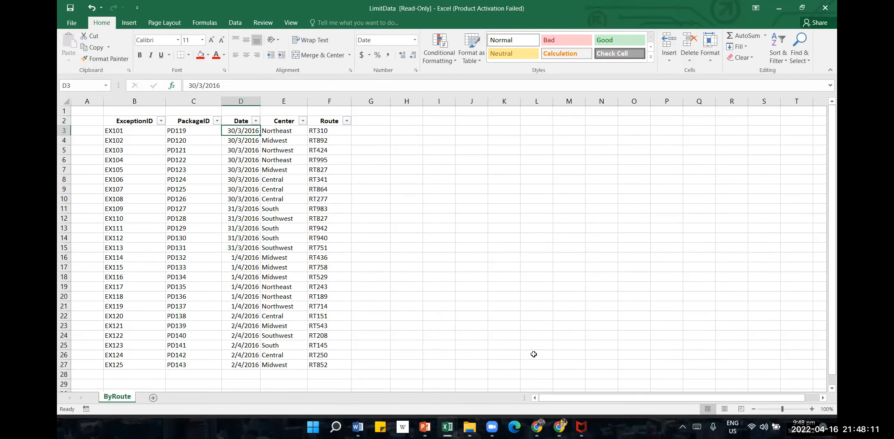
pyautogui.click(569, 277)
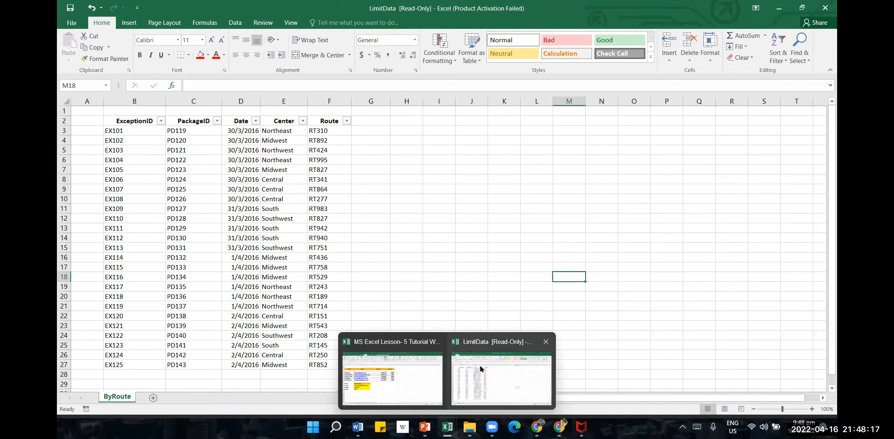
pyautogui.click(533, 270)
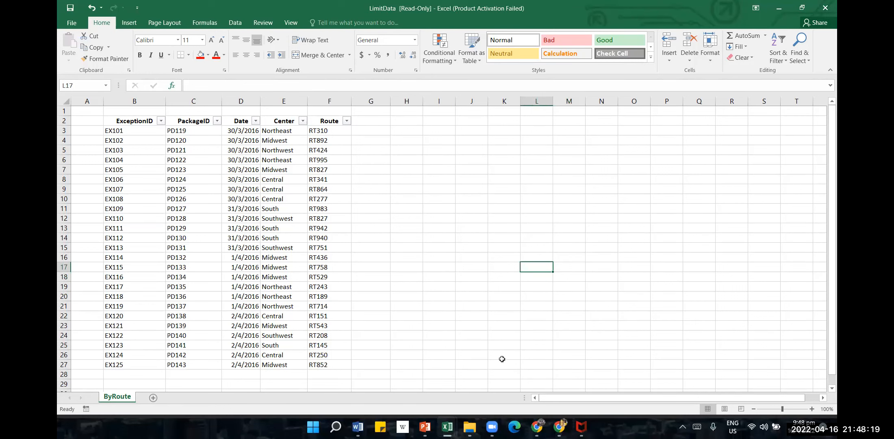
pyautogui.moveTo(447, 427)
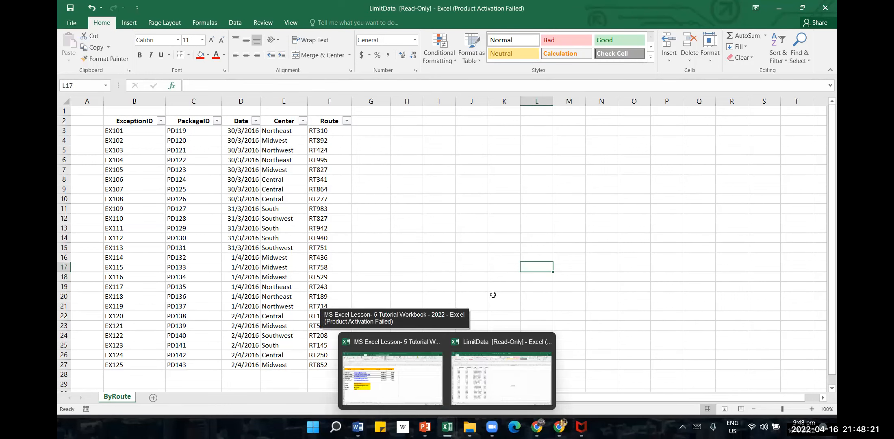
pyautogui.click(515, 237)
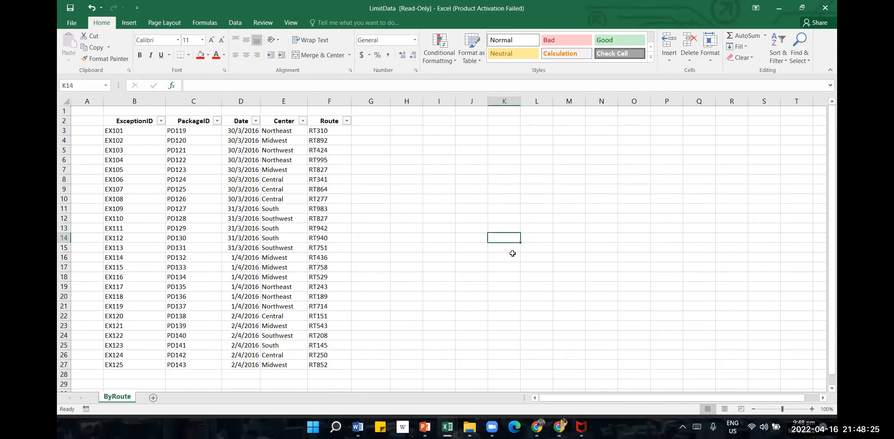
# Check the first task in the Word document, return to LimitData in Excel and filter the Route column to only RT189
pyautogui.moveTo(450, 427)
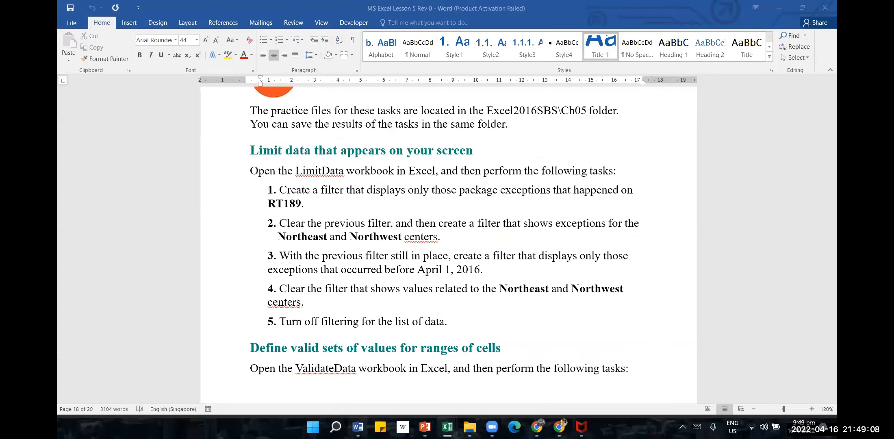
pyautogui.click(357, 427)
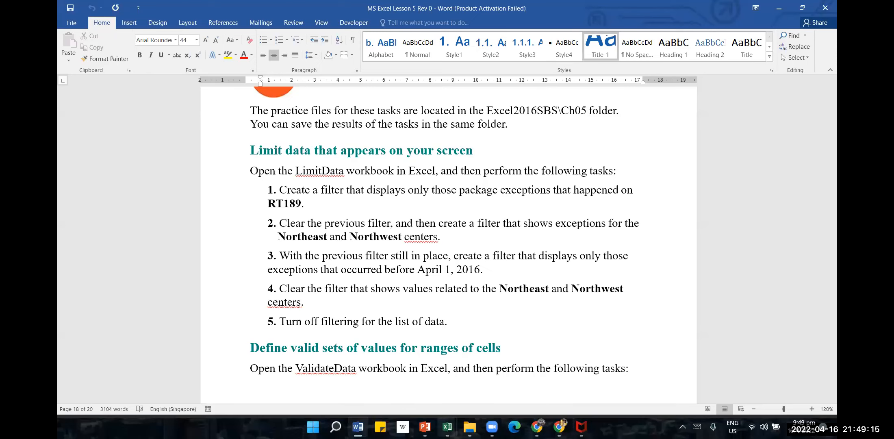
pyautogui.click(448, 427)
pyautogui.click(469, 381)
pyautogui.click(346, 114)
pyautogui.click(352, 130)
pyautogui.click(346, 121)
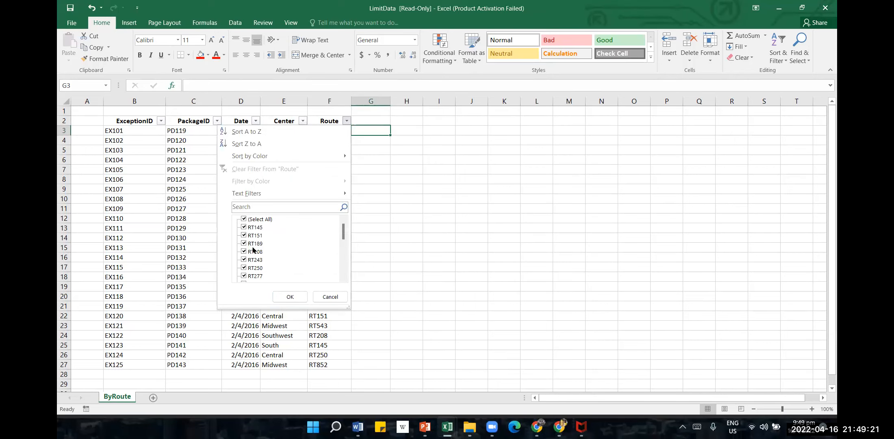
pyautogui.click(245, 220)
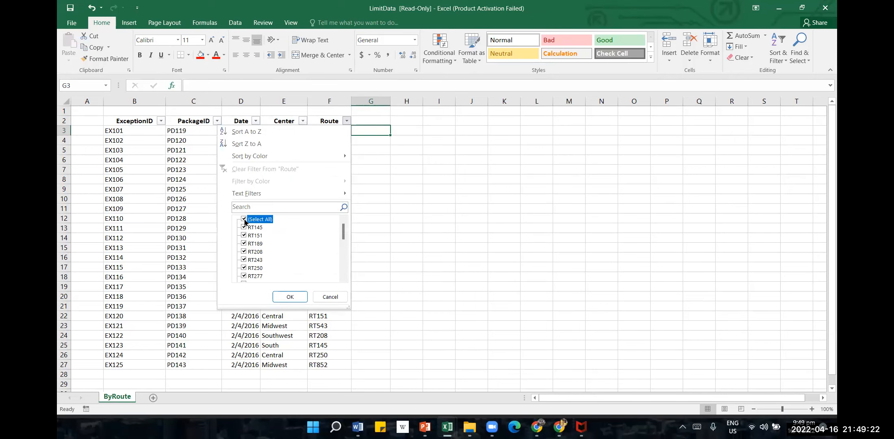
pyautogui.click(250, 245)
pyautogui.click(290, 297)
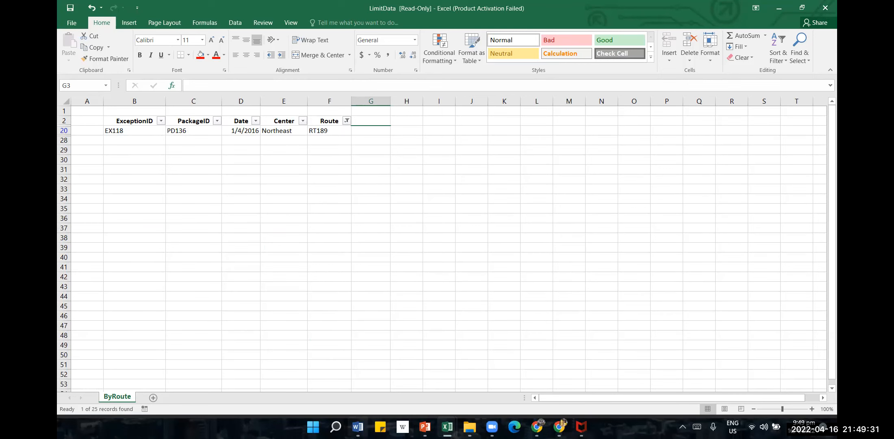
# Consult the next task in the Word document, return to LimitData and clear the filter from the Route column
pyautogui.click(356, 366)
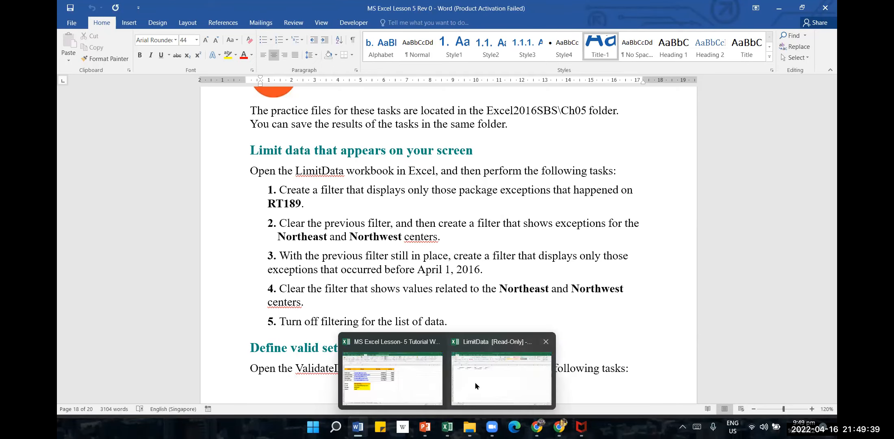
pyautogui.click(475, 382)
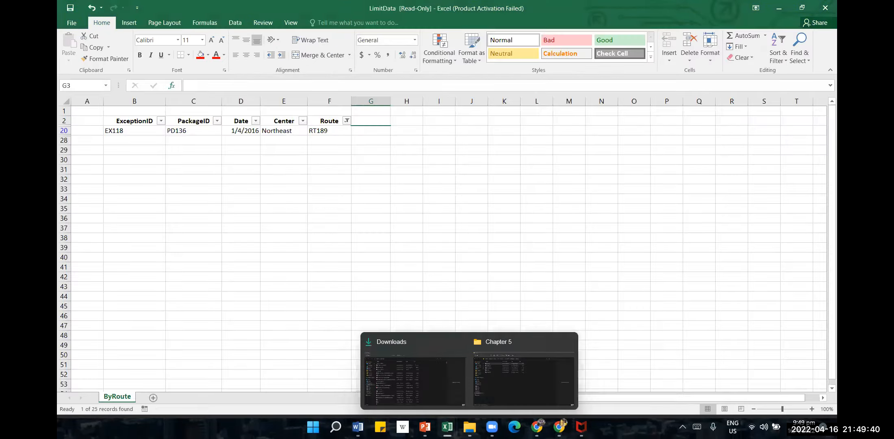
pyautogui.click(347, 121)
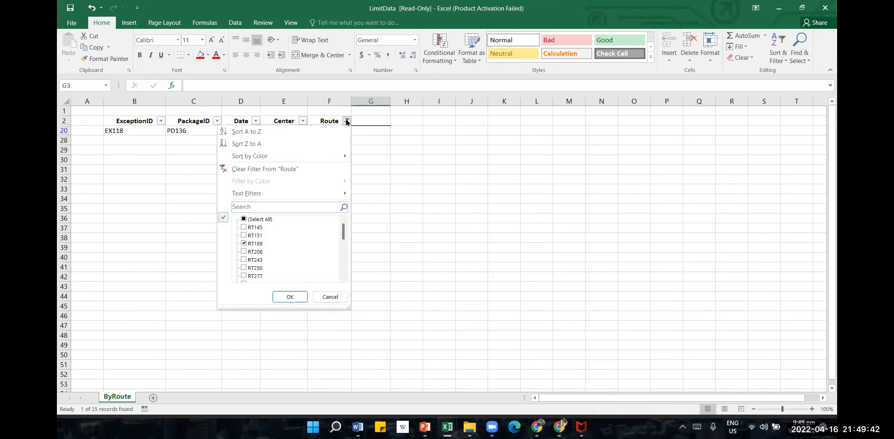
pyautogui.click(279, 169)
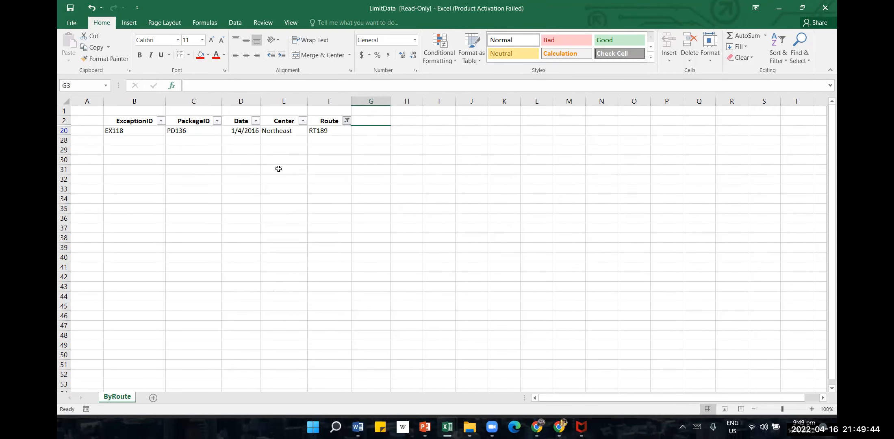
# Filter the Center column to only the Northeast and Northwest centers
pyautogui.click(303, 121)
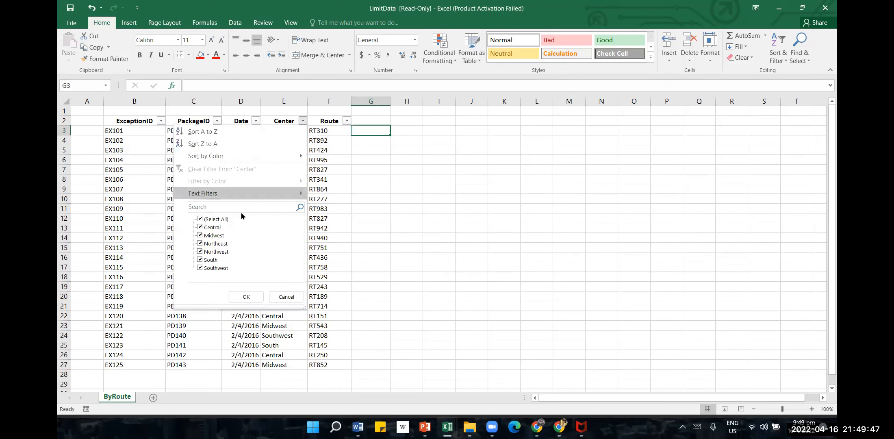
pyautogui.click(205, 219)
pyautogui.click(200, 236)
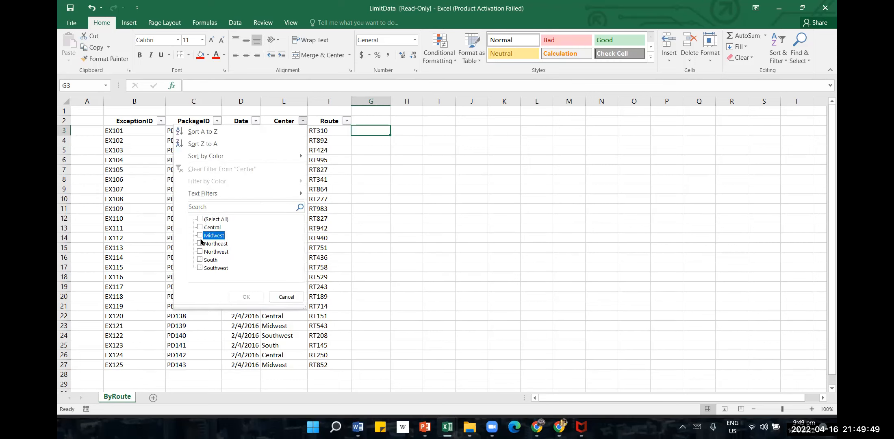
pyautogui.click(200, 237)
pyautogui.click(200, 243)
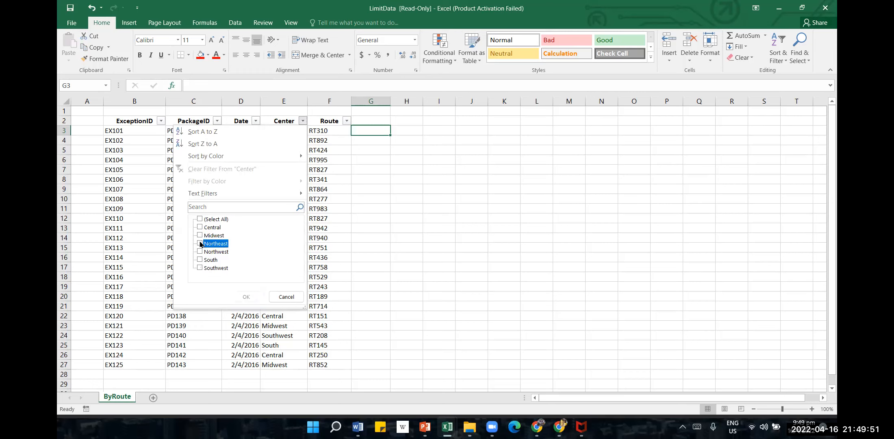
pyautogui.click(200, 252)
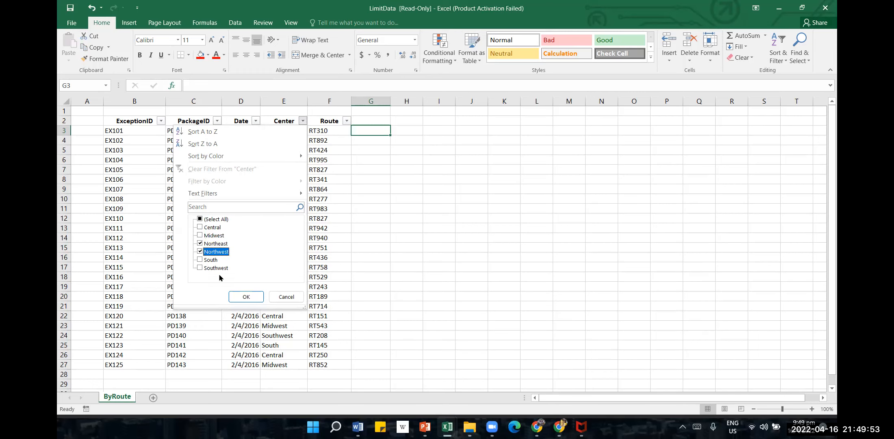
pyautogui.click(246, 297)
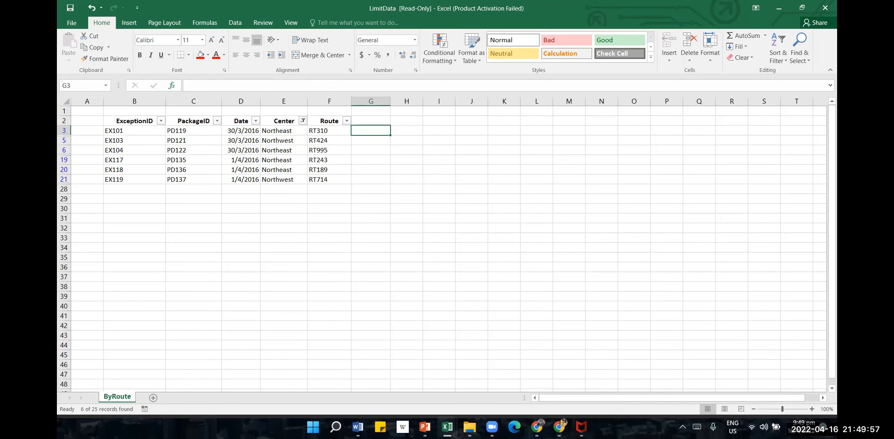
# Check the third task in Word, return to LimitData and filter the Date column to exclude April 2016, keeping March
pyautogui.moveTo(358, 426)
pyautogui.click(392, 380)
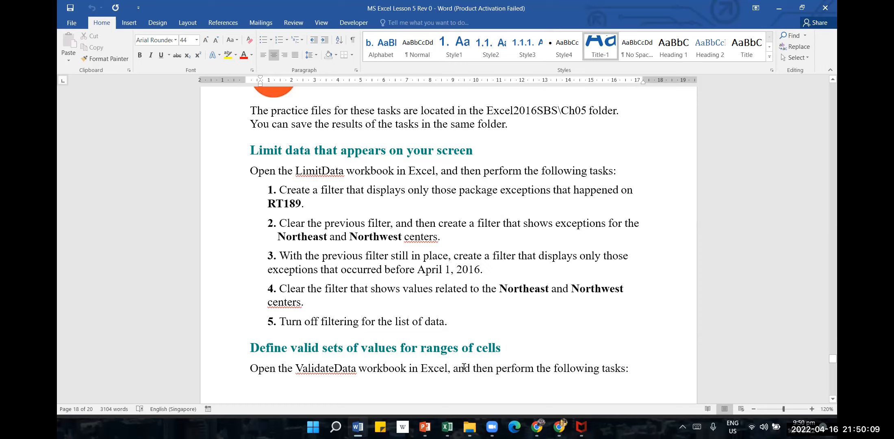
pyautogui.moveTo(447, 427)
pyautogui.click(478, 378)
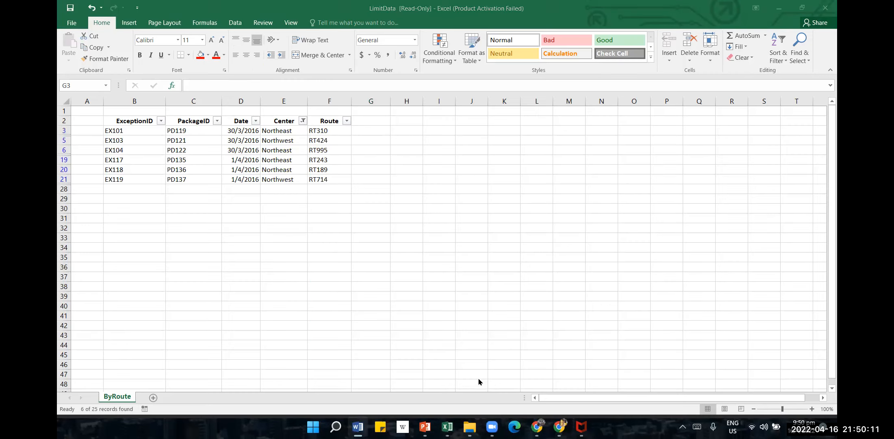
pyautogui.click(256, 121)
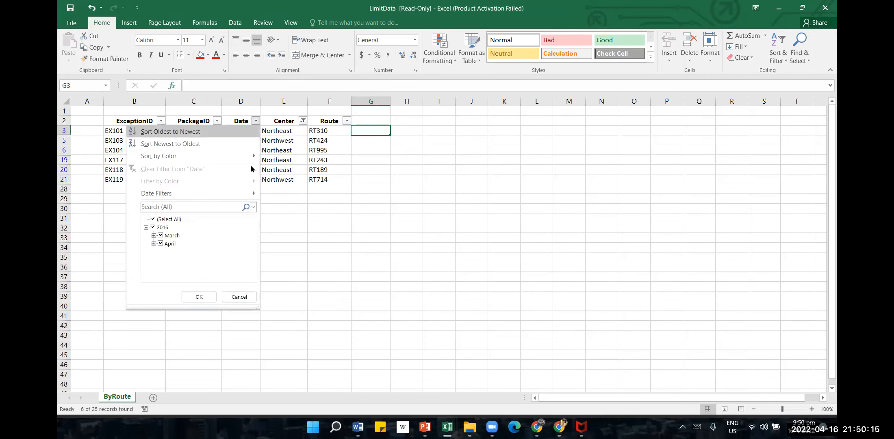
pyautogui.click(161, 243)
pyautogui.click(195, 297)
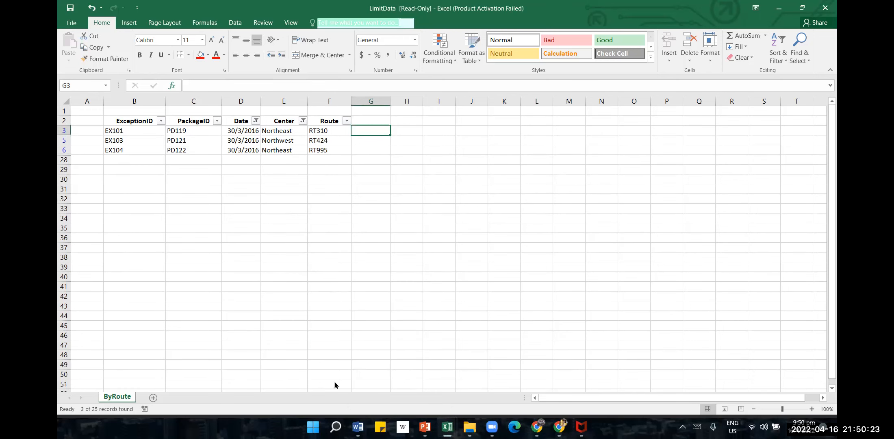
# Check the remaining tasks in Word, return to LimitData and clear all filters from the exception list
pyautogui.click(358, 427)
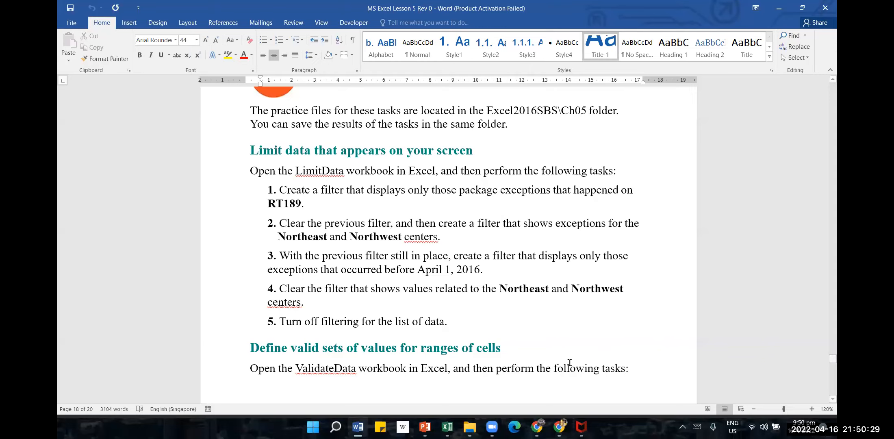
pyautogui.moveTo(447, 427)
pyautogui.click(492, 379)
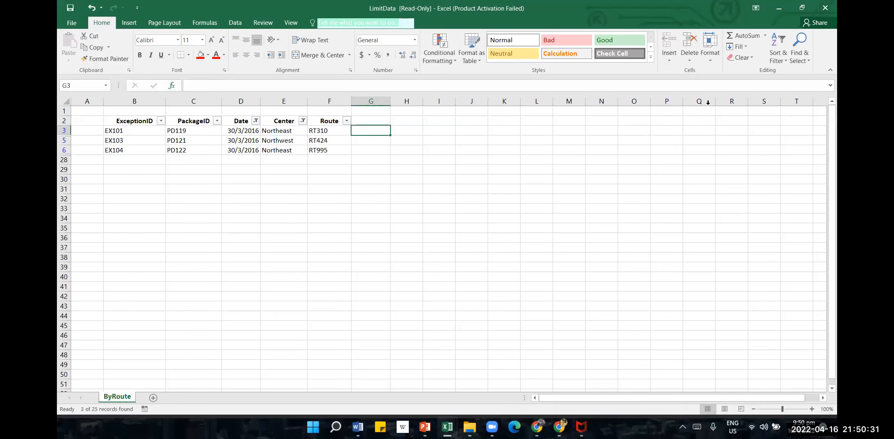
pyautogui.click(777, 59)
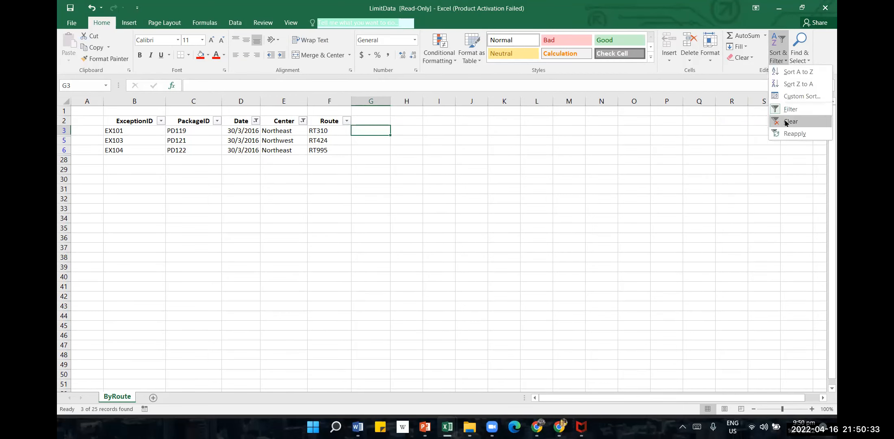
pyautogui.click(787, 122)
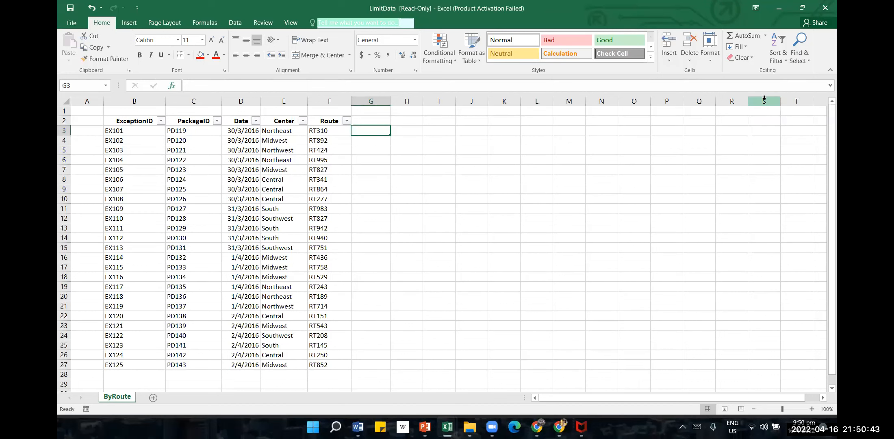
# Switch to the Word practice document and read the ValidateData tasks on defining valid sets of values
pyautogui.click(450, 421)
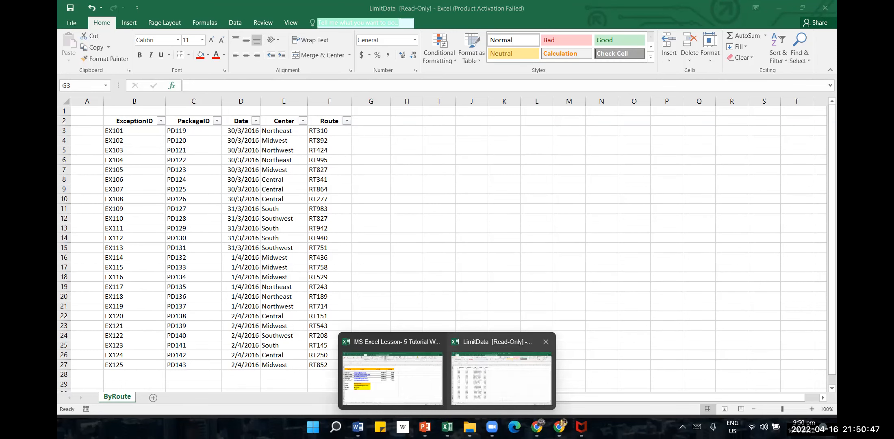
pyautogui.click(358, 427)
pyautogui.scroll(-2, 468, 298)
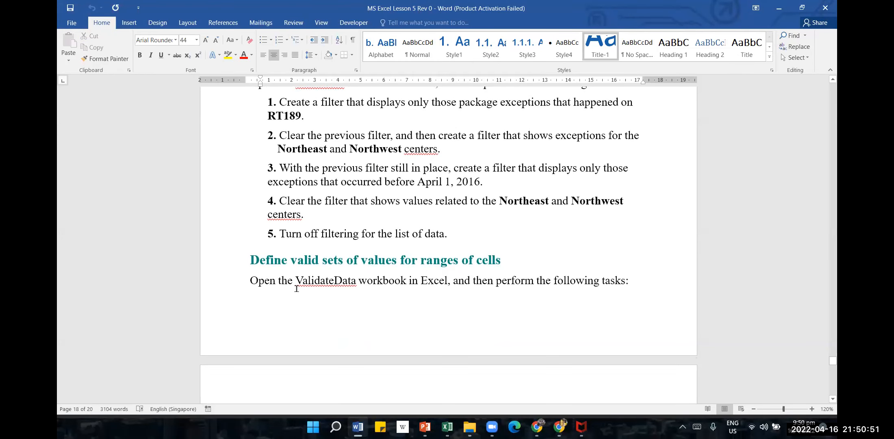
pyautogui.scroll(-4, 415, 309)
pyautogui.scroll(-1, 417, 296)
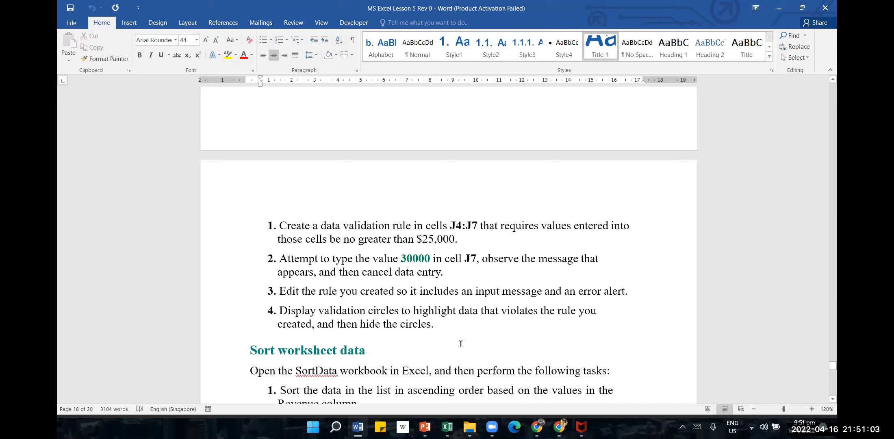
pyautogui.moveTo(447, 427)
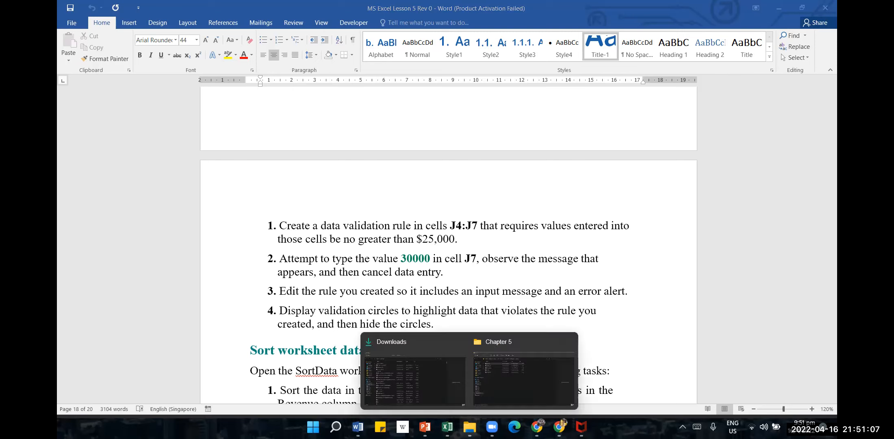
# Switch to the Chapter 5 folder in File Explorer and open the ValidateData workbook in Excel
pyautogui.click(514, 372)
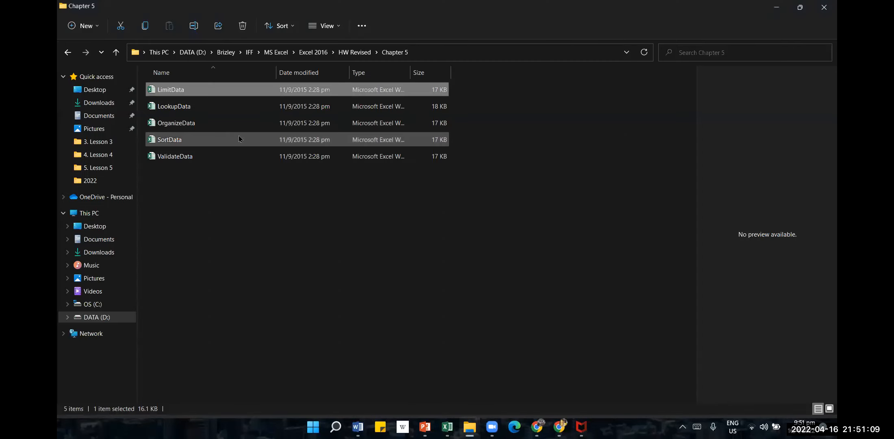
pyautogui.click(190, 157)
pyautogui.click(190, 158)
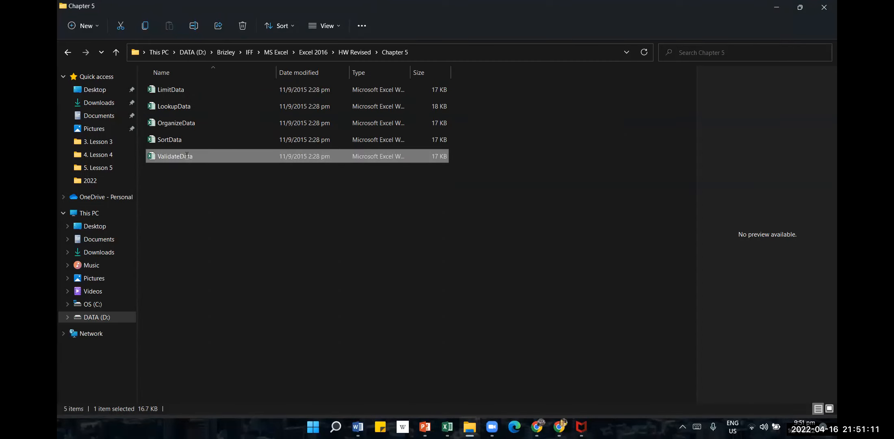
pyautogui.click(179, 173)
pyautogui.doubleClick(159, 157)
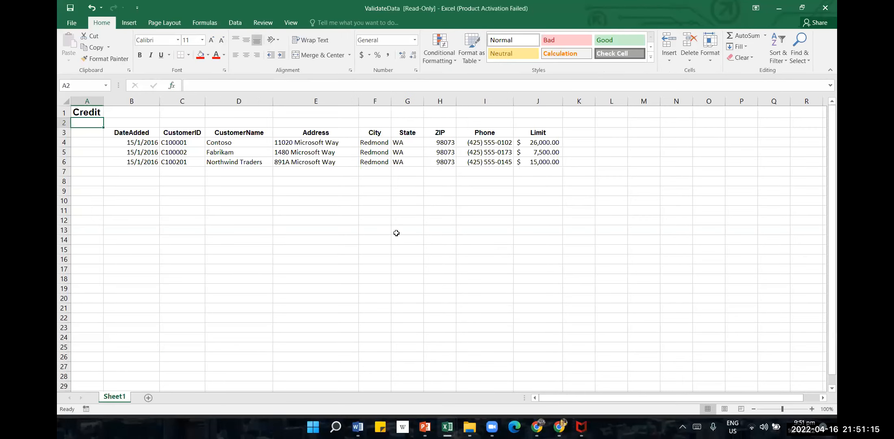
pyautogui.click(458, 233)
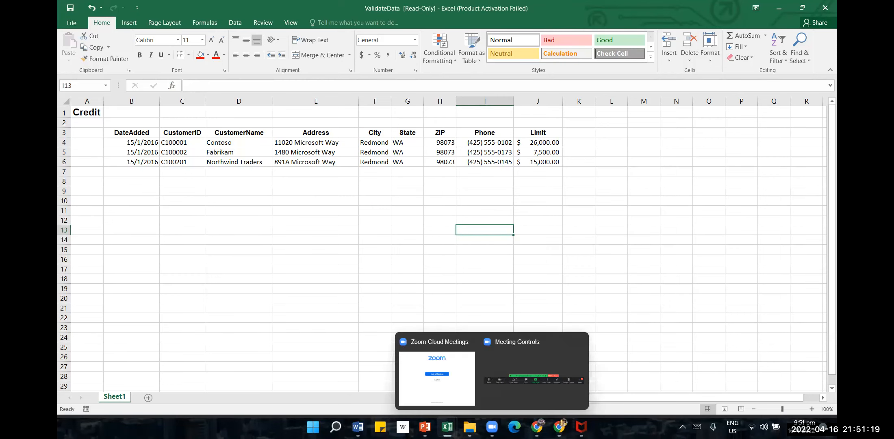
# Check the first data validation task in the Word practice document, and return to the ValidateData workbook
pyautogui.moveTo(358, 426)
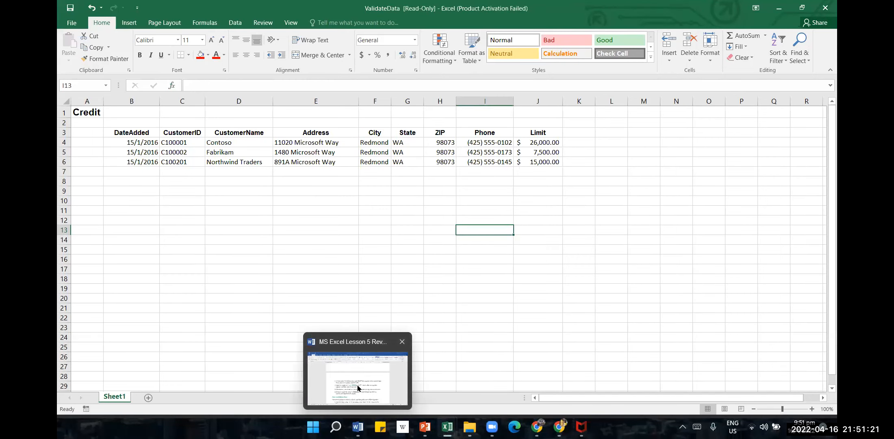
pyautogui.click(357, 388)
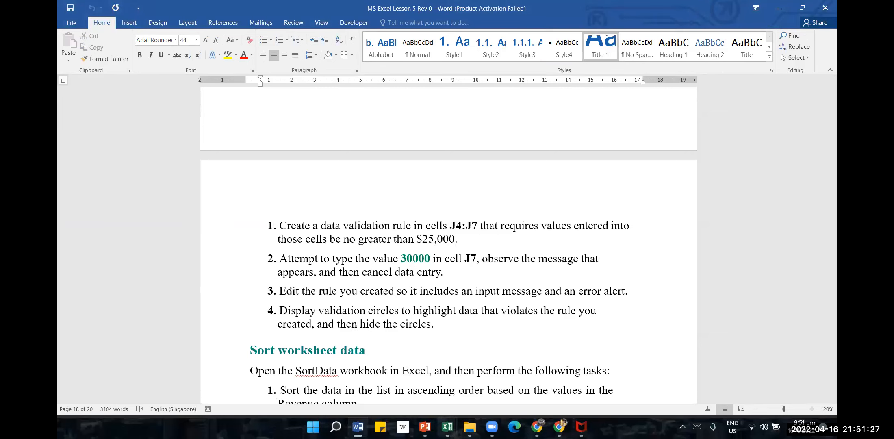
pyautogui.moveTo(454, 425)
pyautogui.click(532, 384)
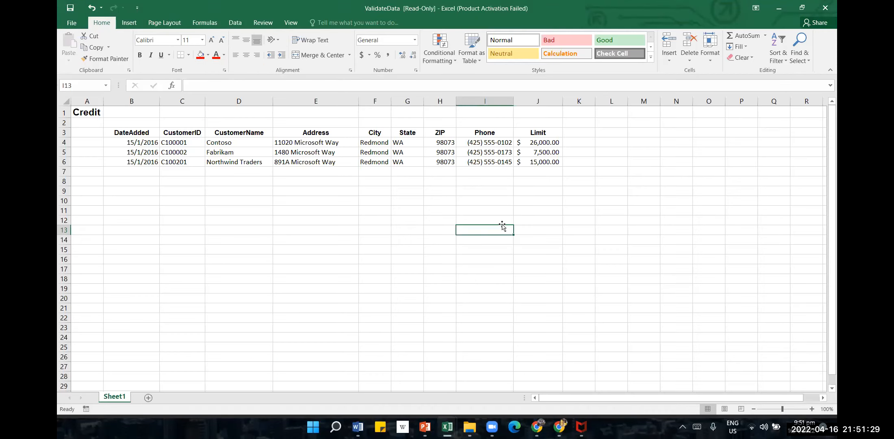
# Apply a data validation rule to cells J4:J7 allowing whole numbers less than a maximum of 30000
pyautogui.moveTo(553, 142); pyautogui.dragTo(555, 170)
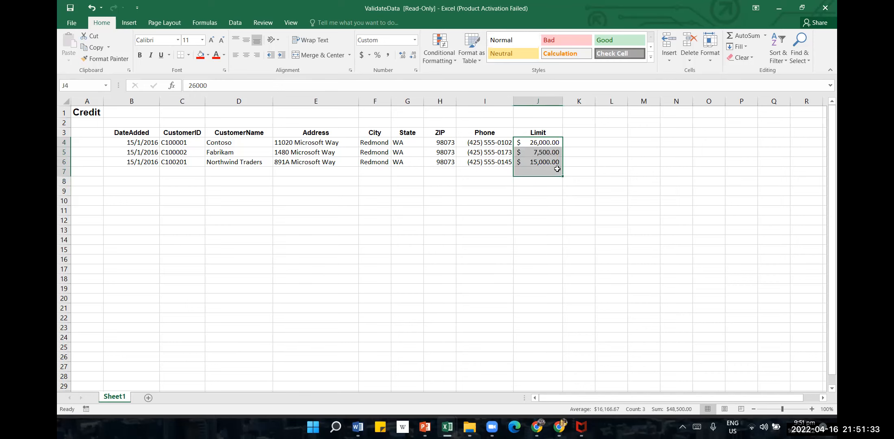
pyautogui.click(235, 22)
pyautogui.click(537, 42)
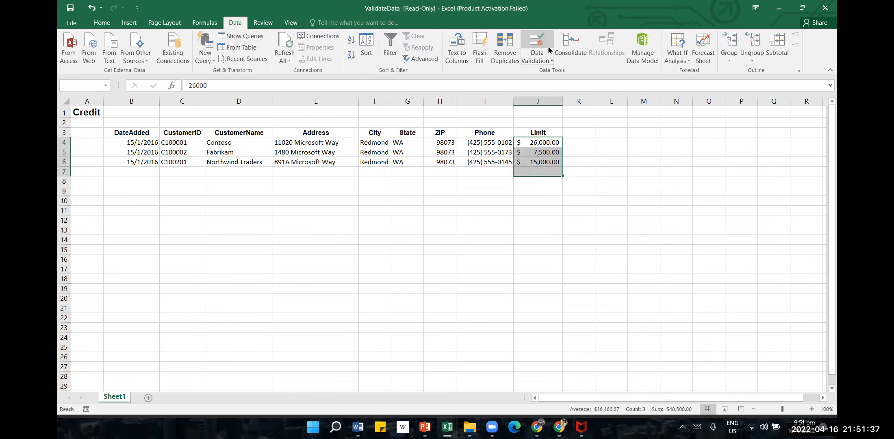
pyautogui.click(411, 240)
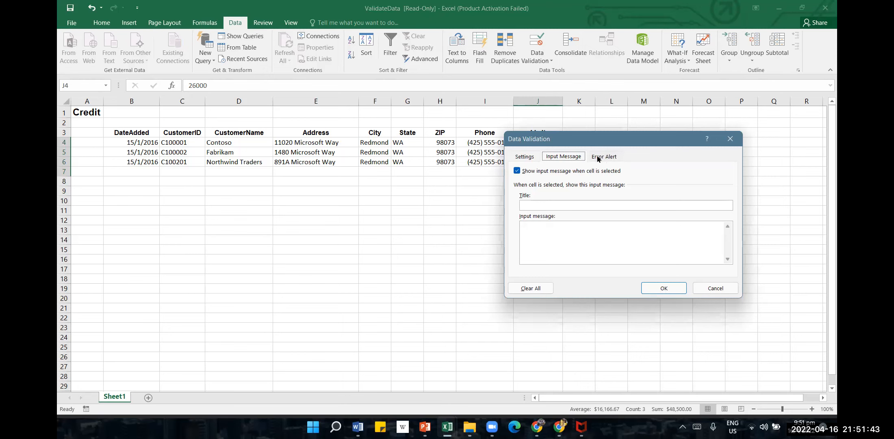
pyautogui.click(528, 157)
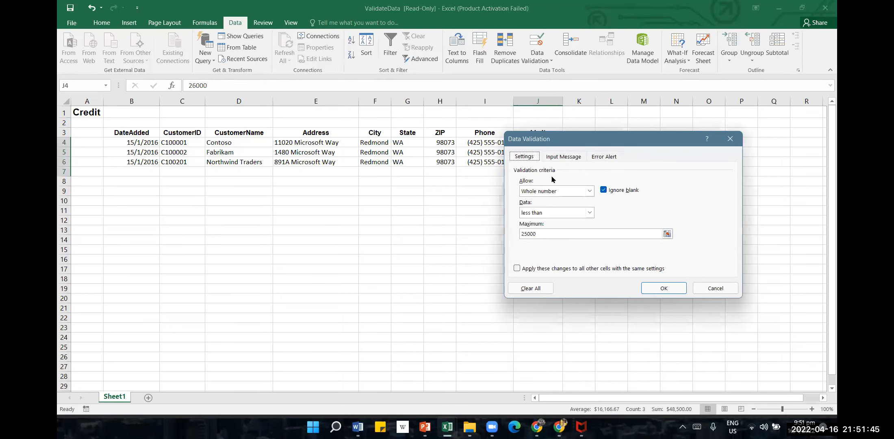
pyautogui.click(592, 214)
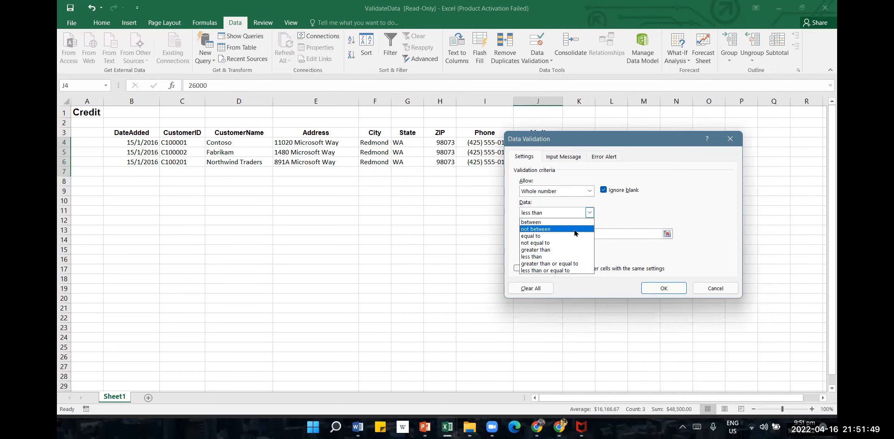
pyautogui.click(550, 258)
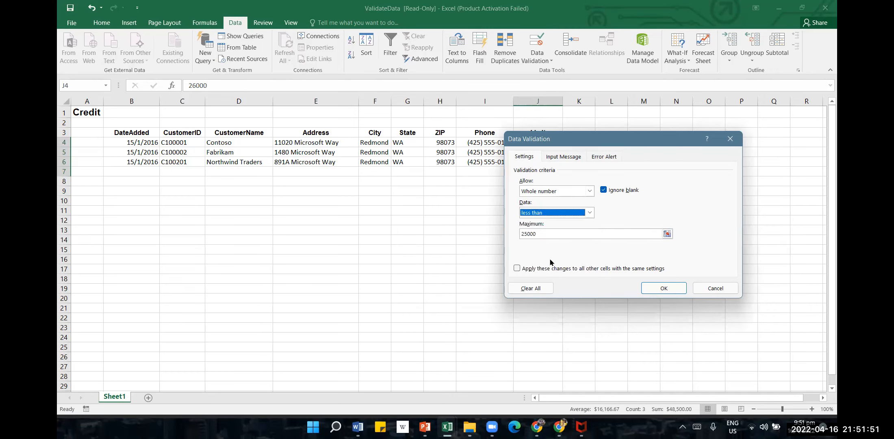
pyautogui.moveTo(658, 234); pyautogui.dragTo(460, 234)
pyautogui.write('30000')
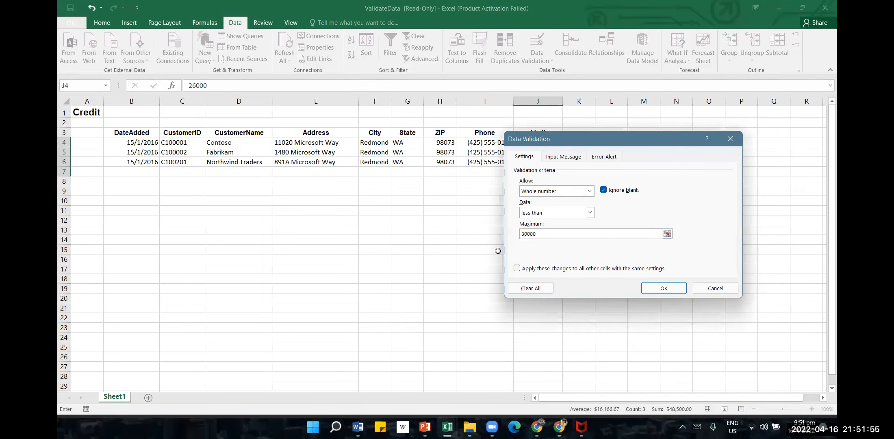
pyautogui.click(658, 291)
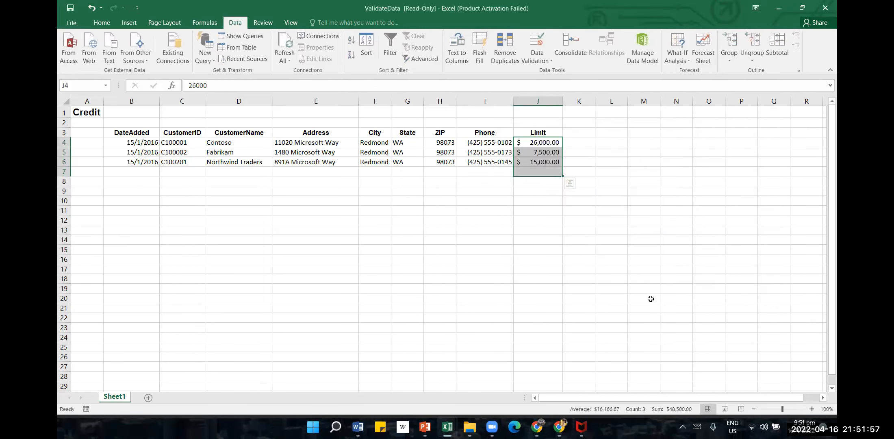
# Check the second task in Word, return to ValidateData, try entering 30000 in cell J7, retry it and cancel the entry
pyautogui.click(359, 427)
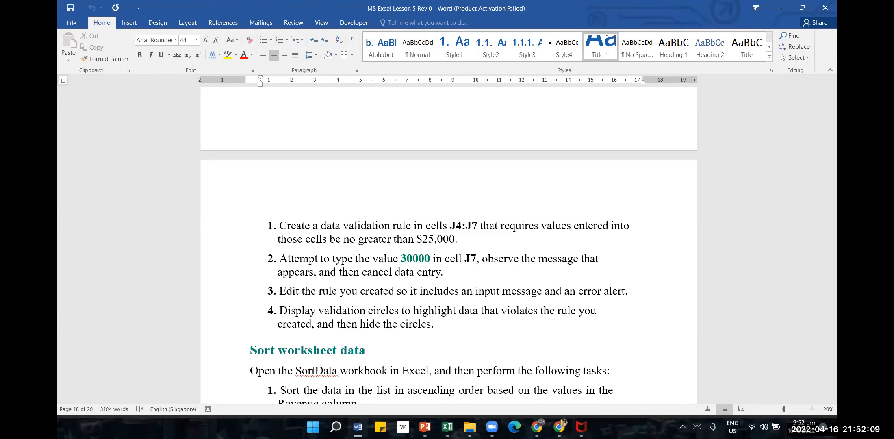
pyautogui.click(447, 427)
pyautogui.click(533, 171)
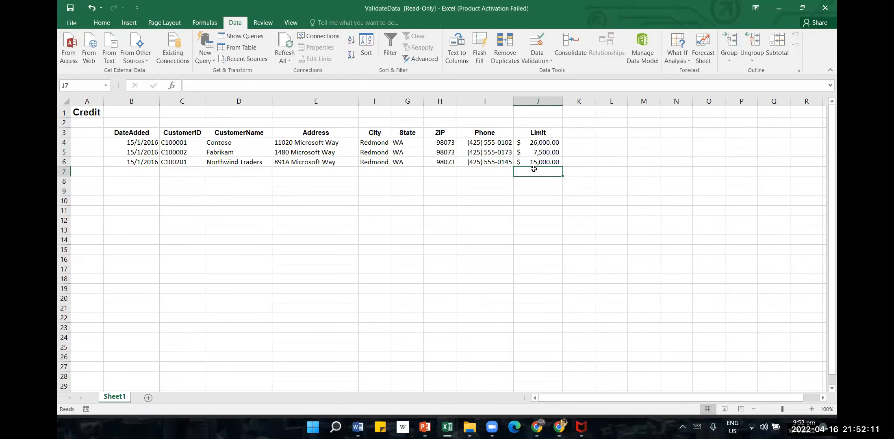
pyautogui.write('30000')
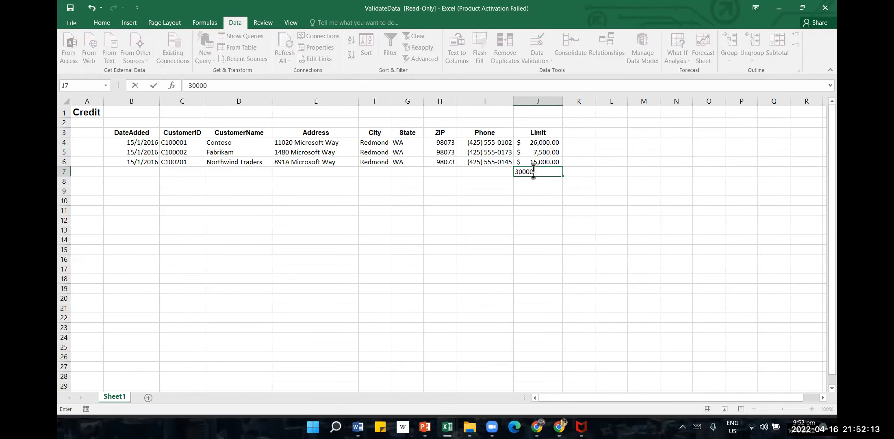
pyautogui.press('Return')
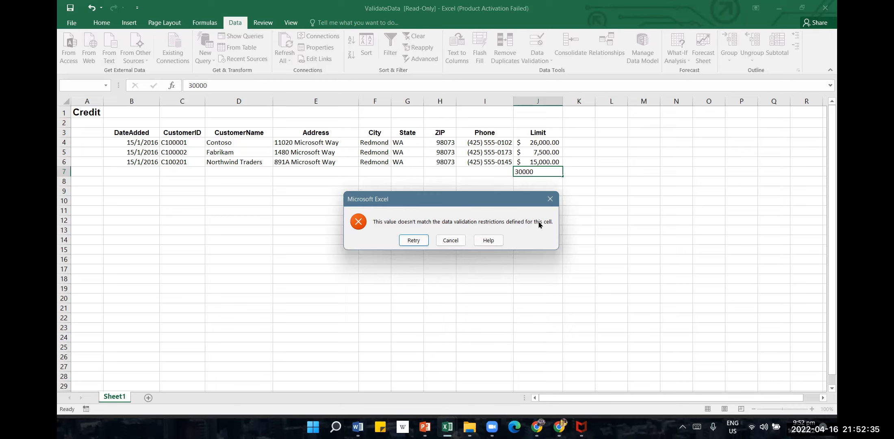
pyautogui.click(405, 240)
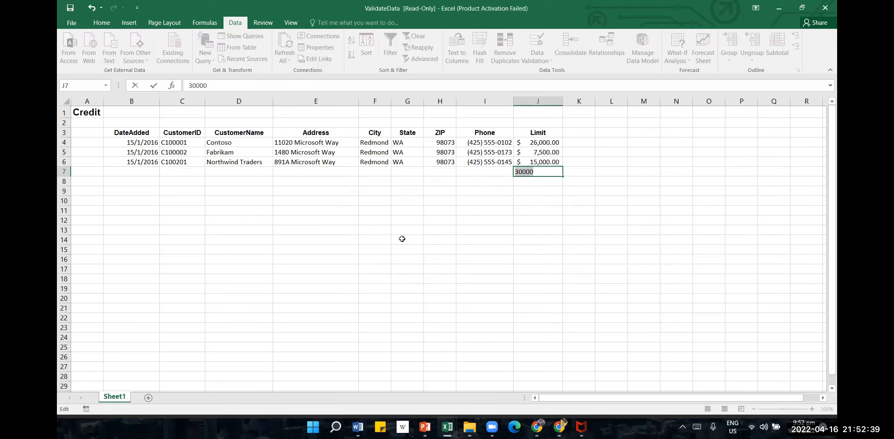
pyautogui.click(517, 247)
pyautogui.click(456, 243)
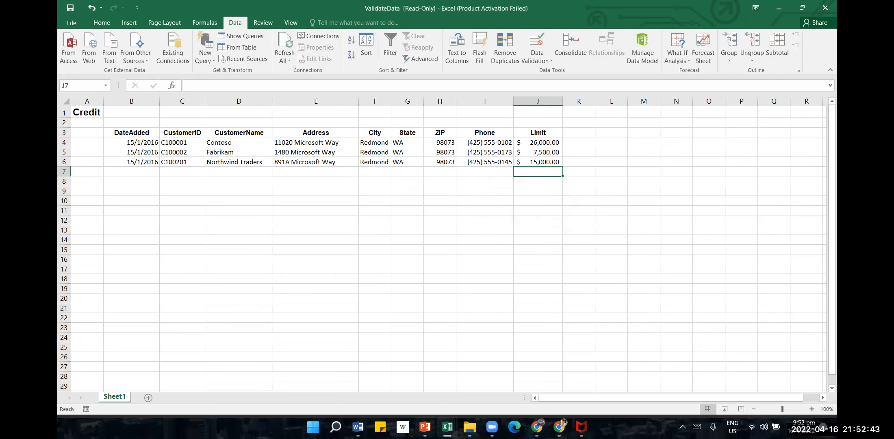
# Switch to the Word practice document and read the third task on editing the validation rule
pyautogui.click(357, 427)
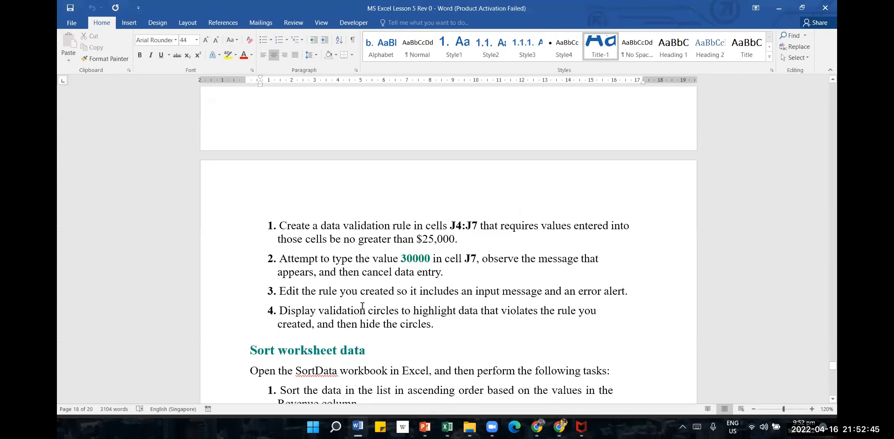